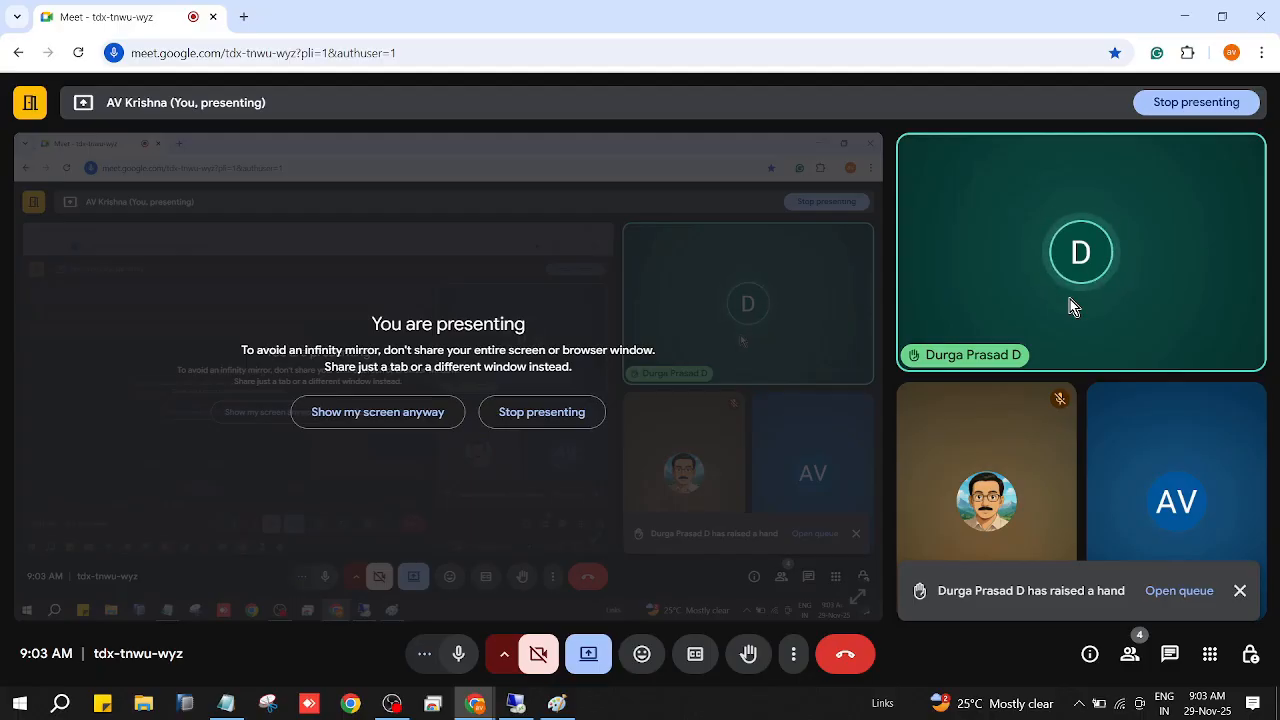
Switch to the Tablefield_DE_Do drawing in Paint and save it.
click(1181, 17)
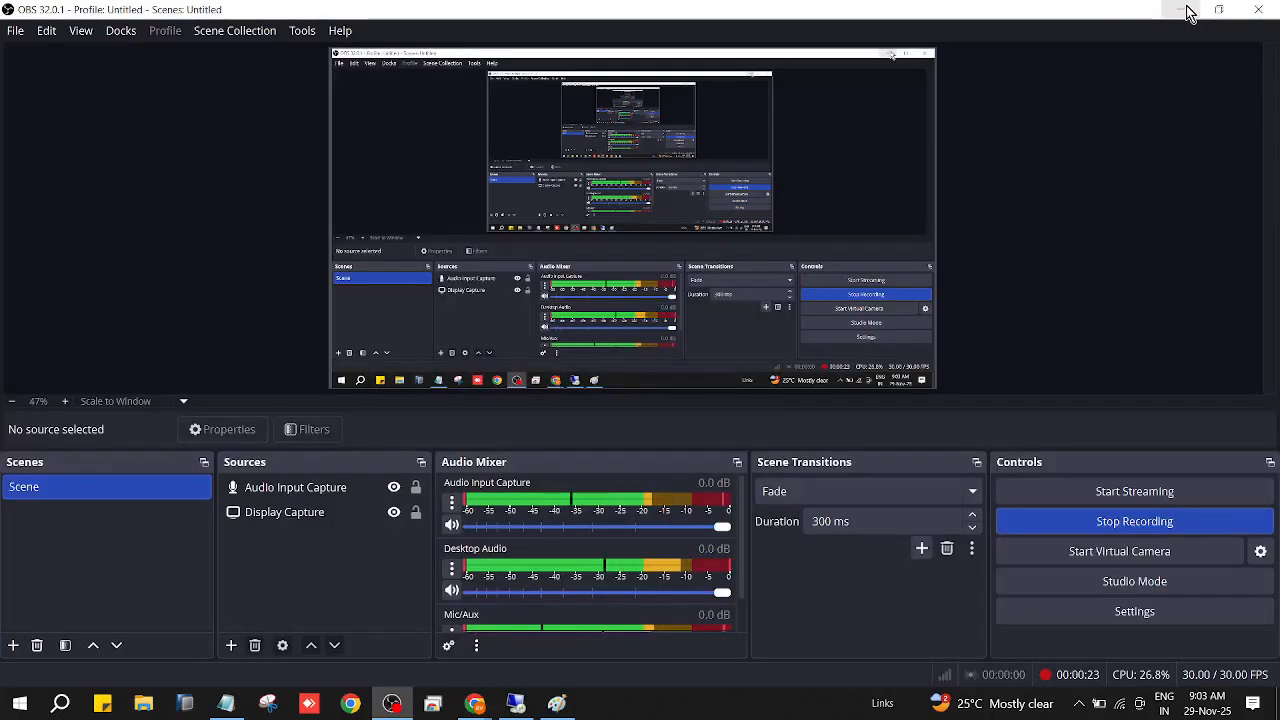
click(1183, 10)
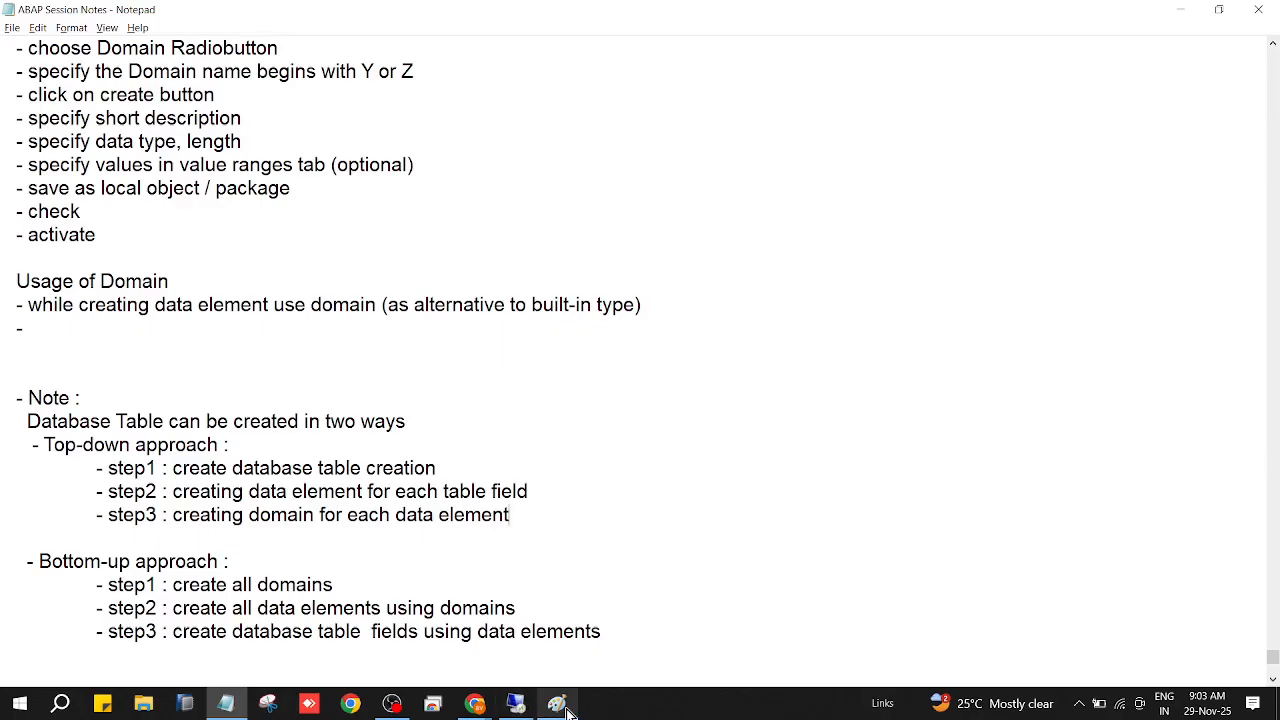
mouse_move(557, 703)
click(616, 655)
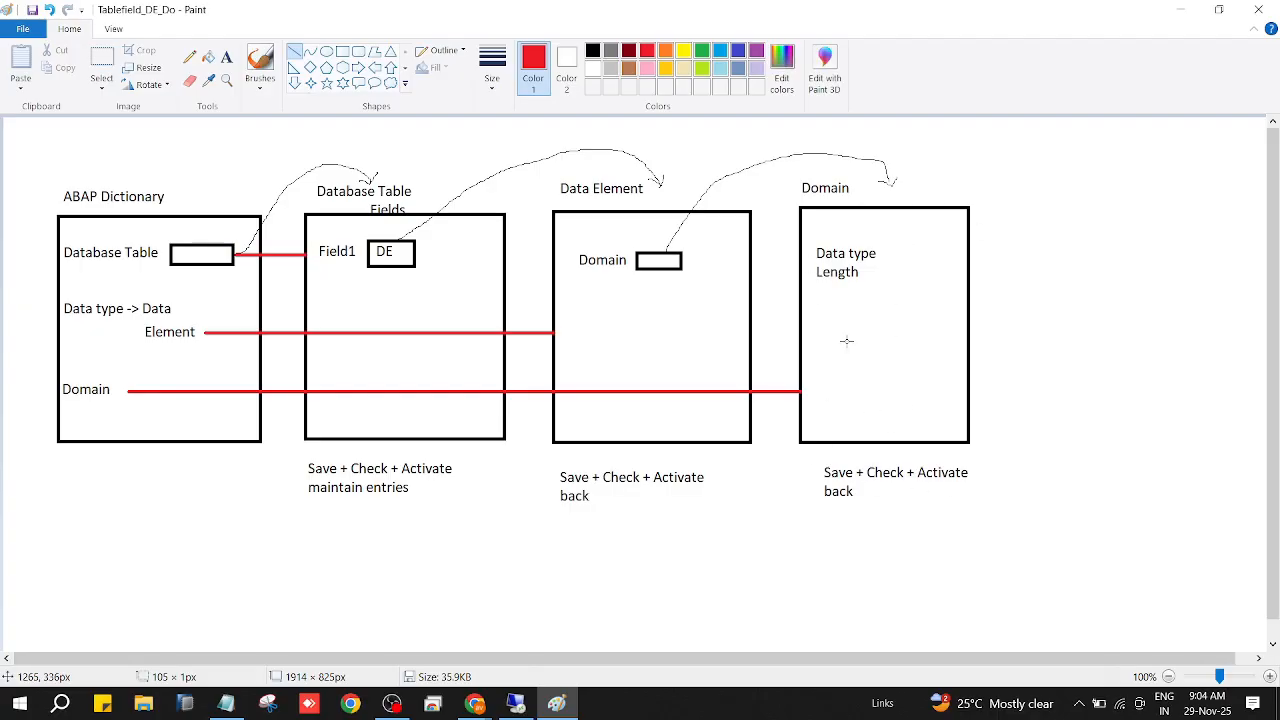
click(31, 12)
Open a new blank Paint canvas and add the text label "domain" near its centre.
click(60, 704)
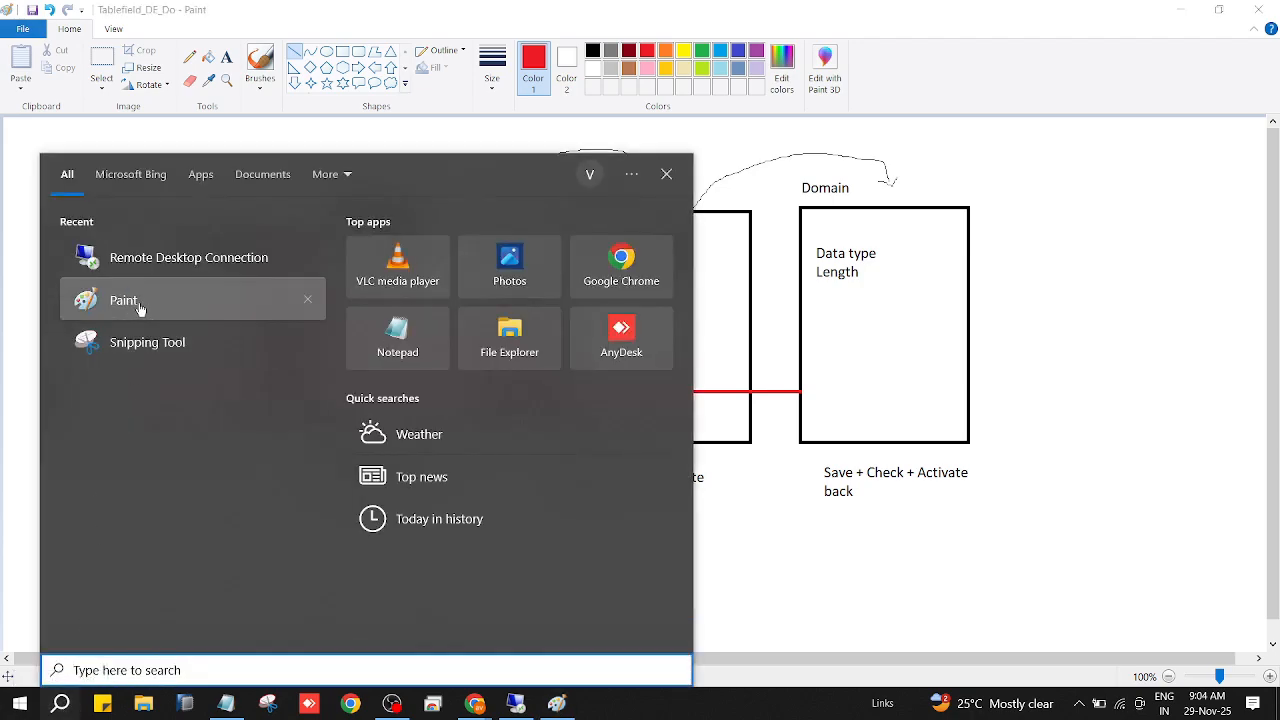
click(138, 307)
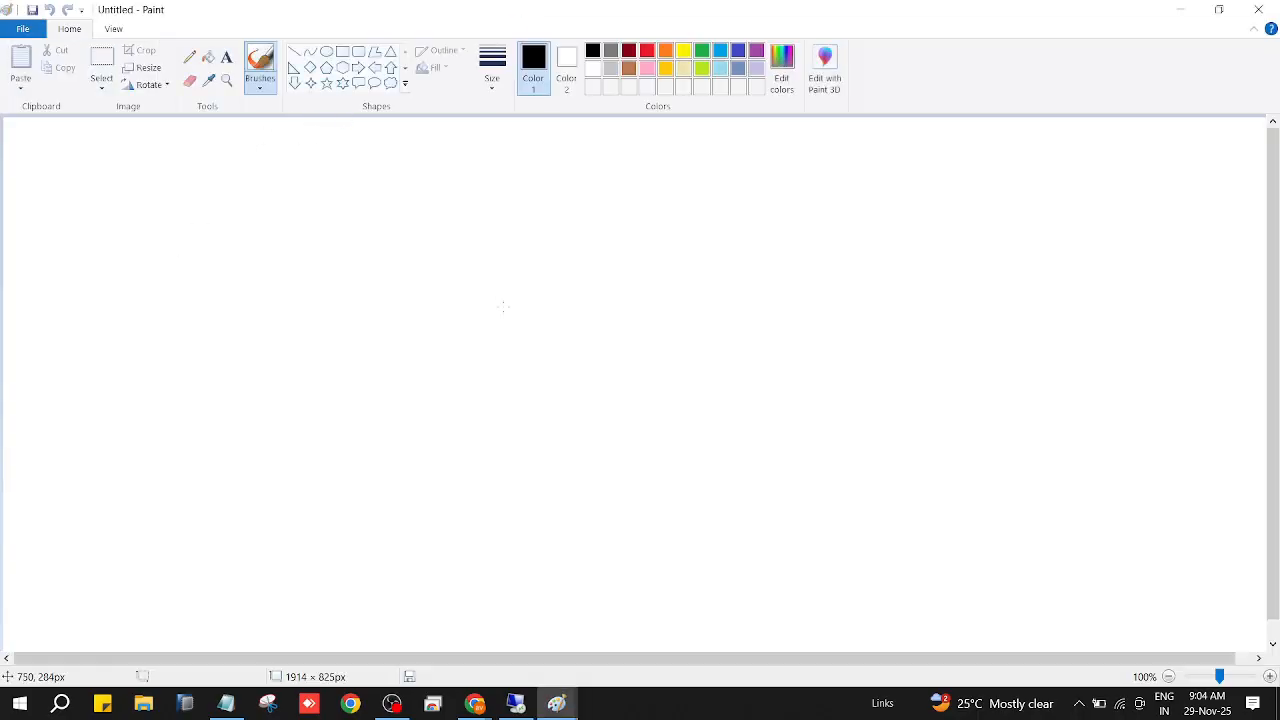
click(228, 63)
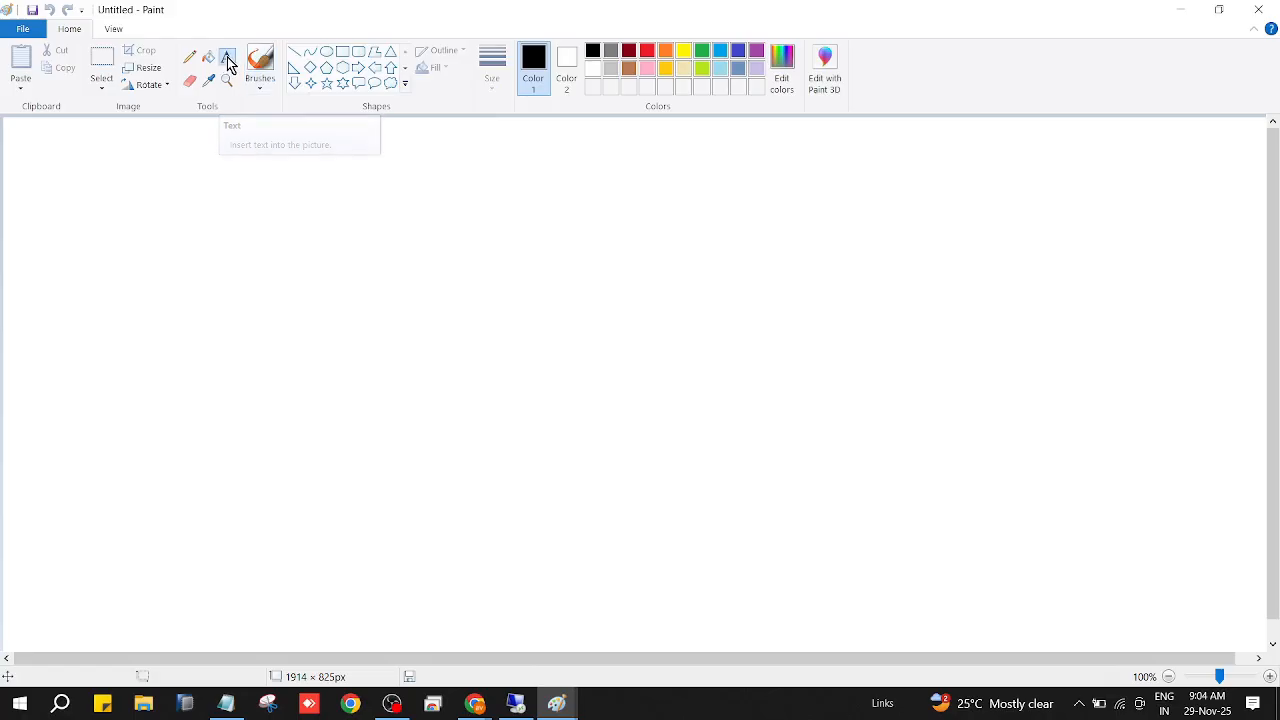
click(511, 297)
drag(556, 320, 660, 354)
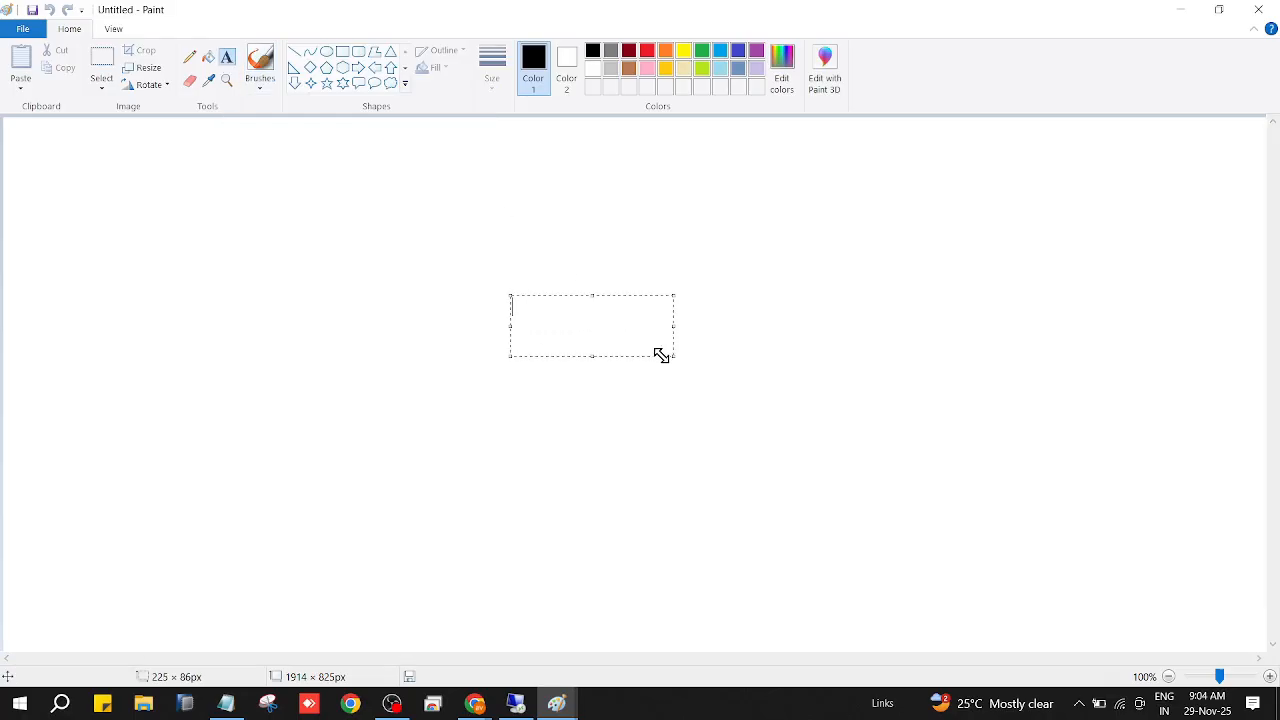
text(domain)
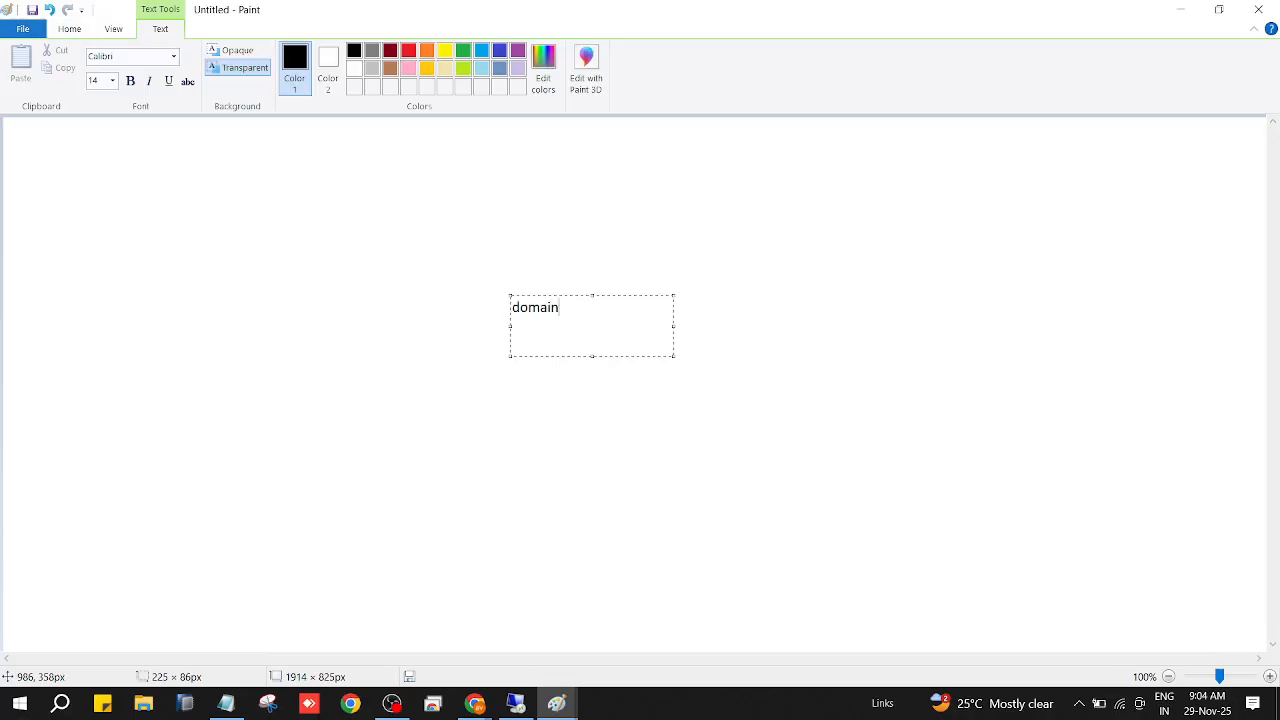
click(654, 420)
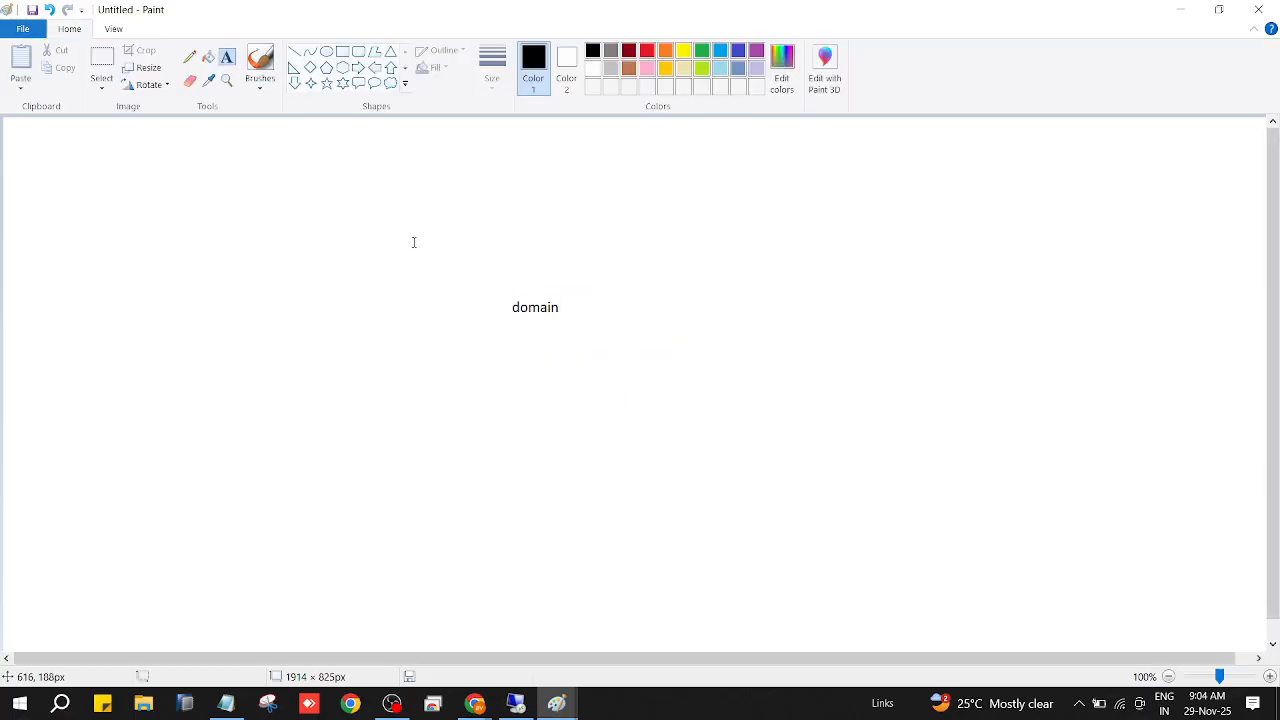
Start a text block up and to the left of "domain" with the label "de1".
drag(414, 240, 535, 263)
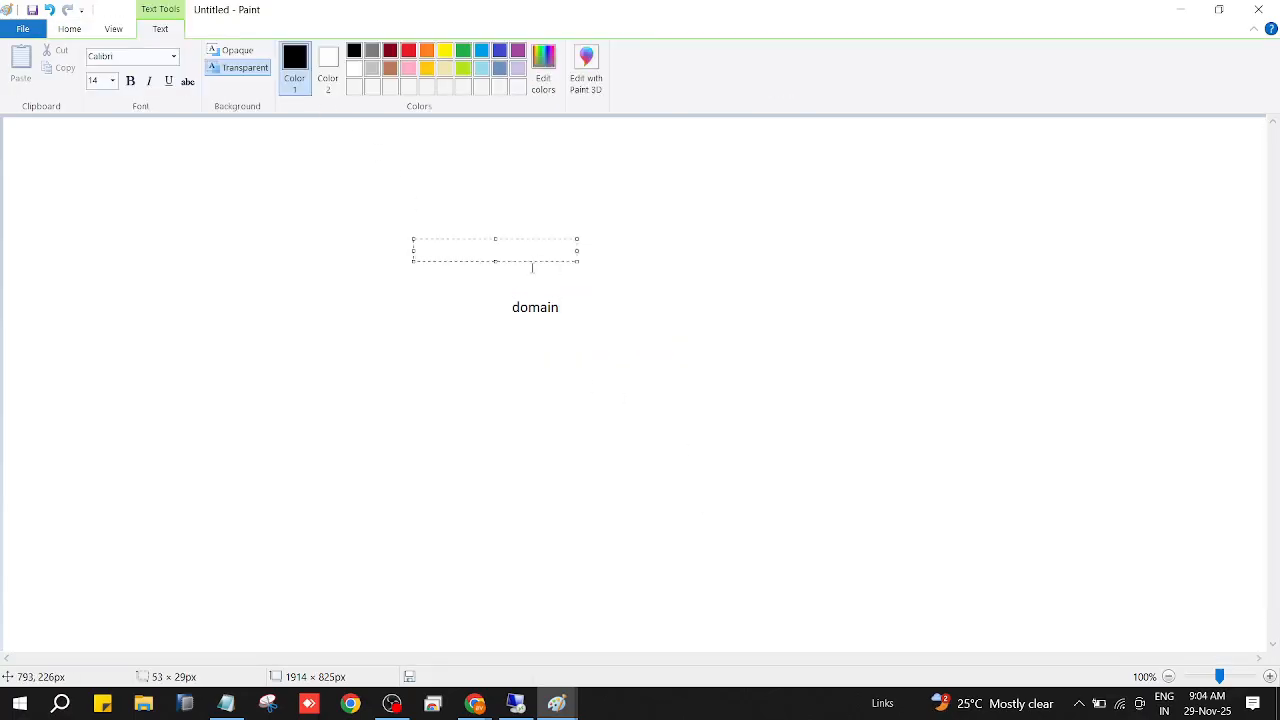
text(data)
key(Return)
text(ement)
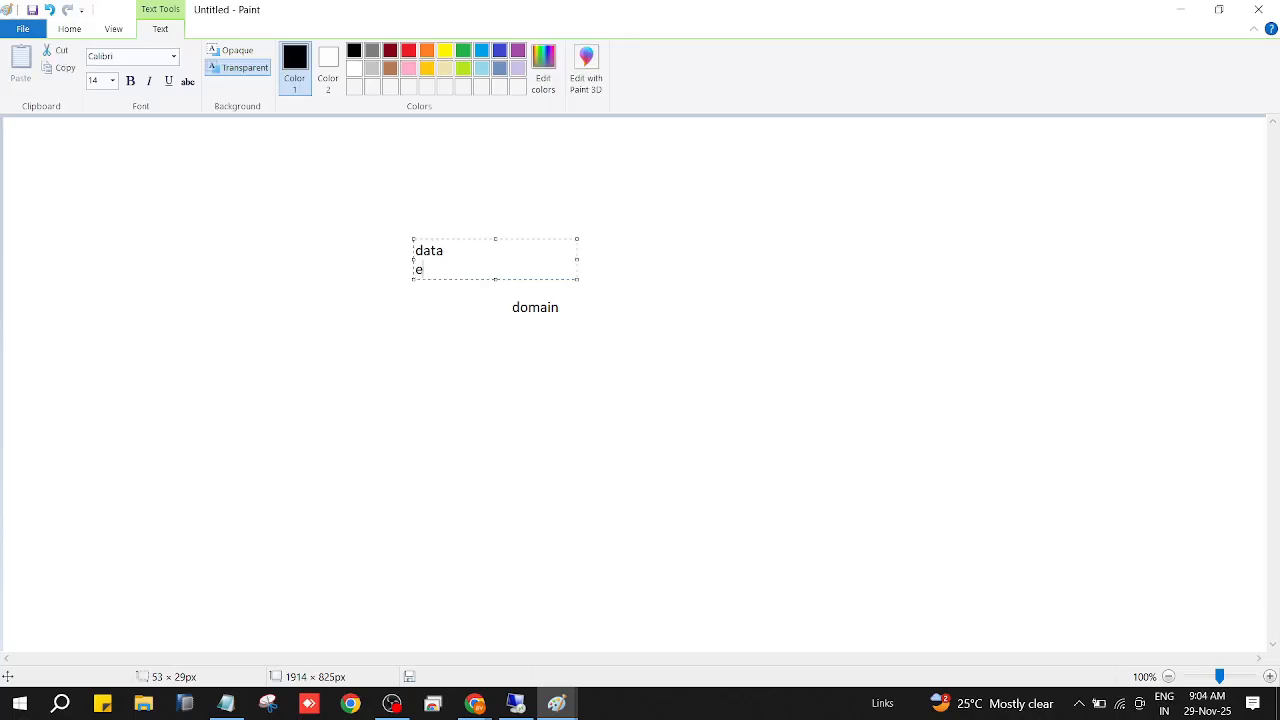
key(BackSpace)
key(BackSpace)
key(BackSpace)
key(BackSpace)
text(ek)
key(BackSpace)
key(Delete)
key(Delete)
key(BackSpace)
text(de1)
Add the label "de2" several lines below "de1" in the same text block and finish the block.
key(Return)
key(Return)
key(Return)
key(Return)
key(Return)
text(de2)
key(Return)
click(766, 365)
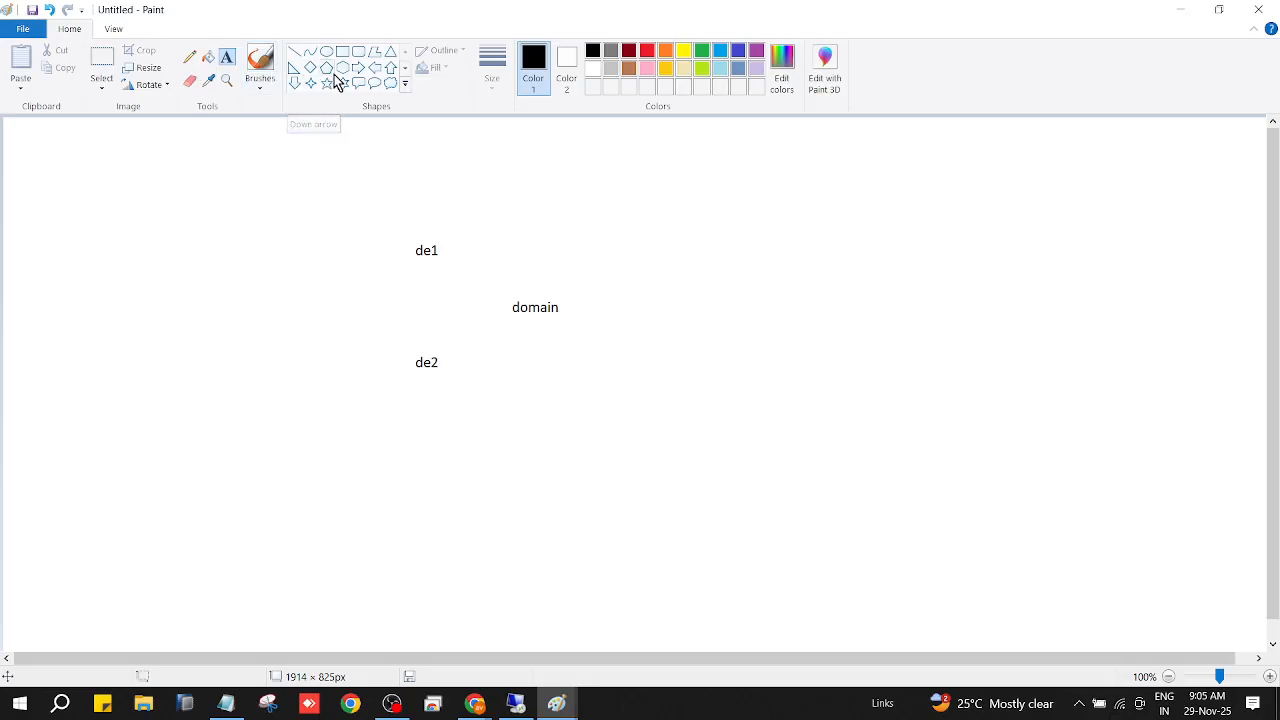
click(376, 68)
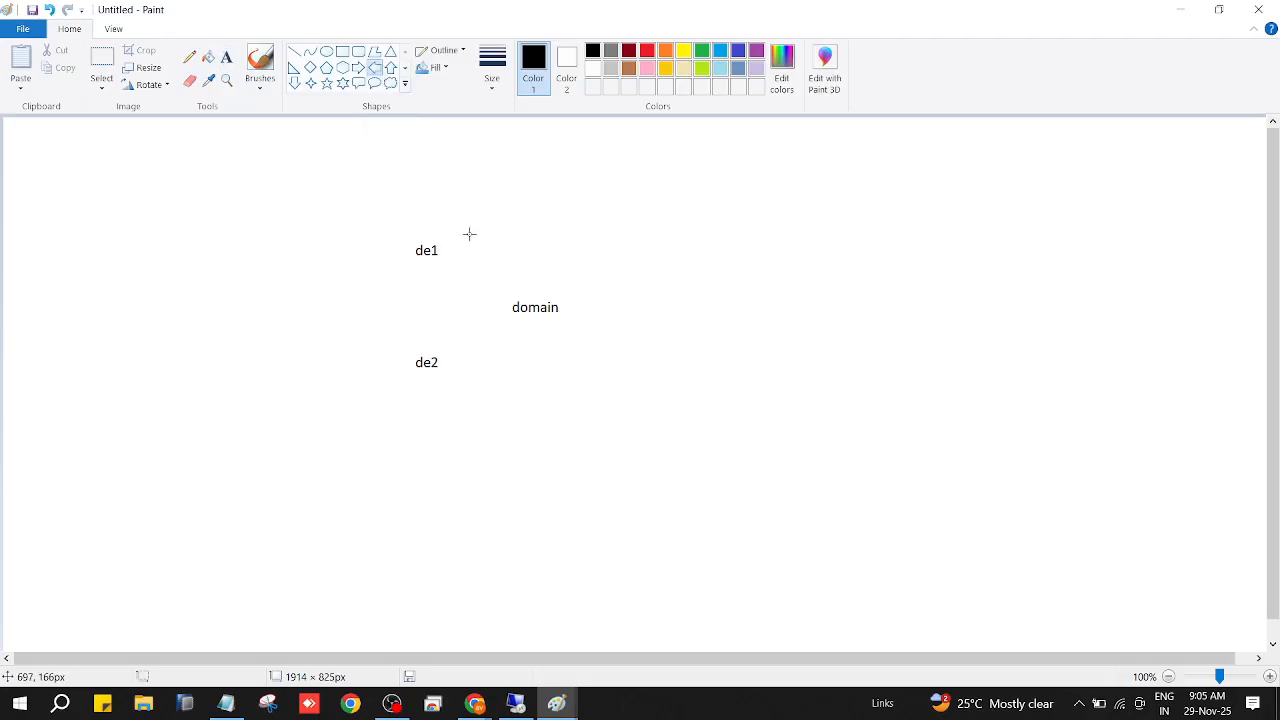
drag(507, 304, 466, 274)
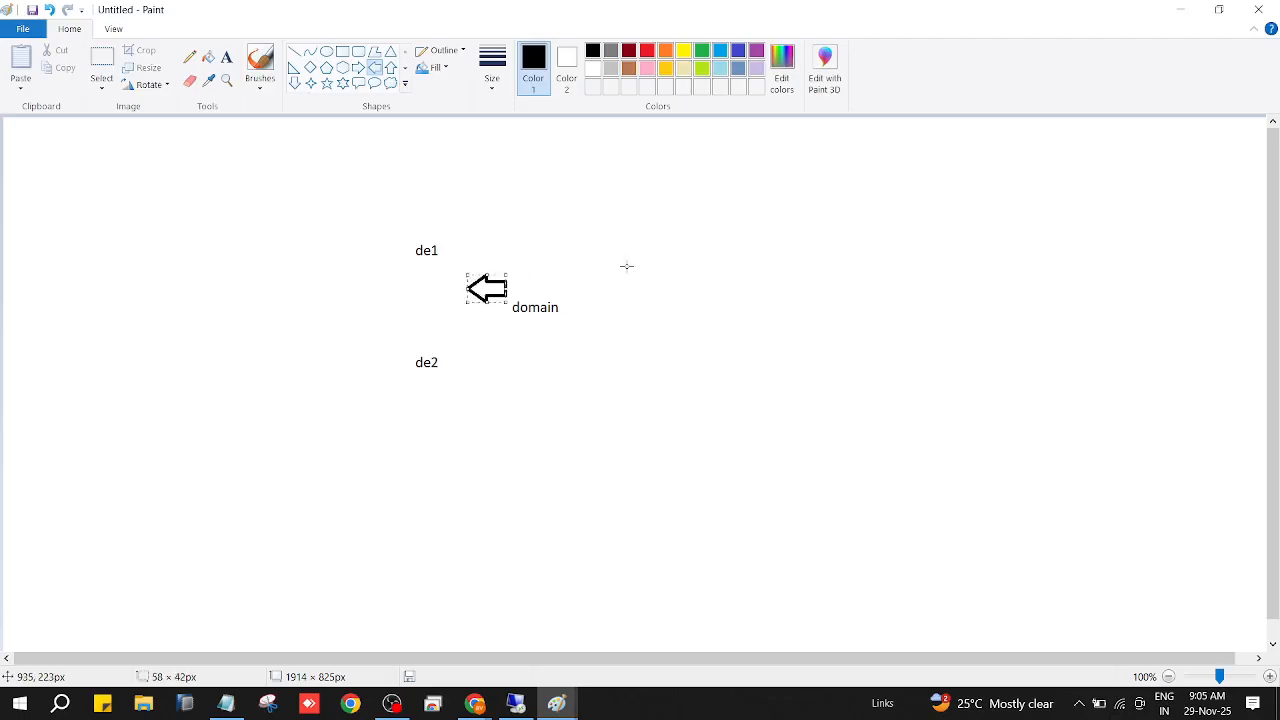
key(ctrl+z)
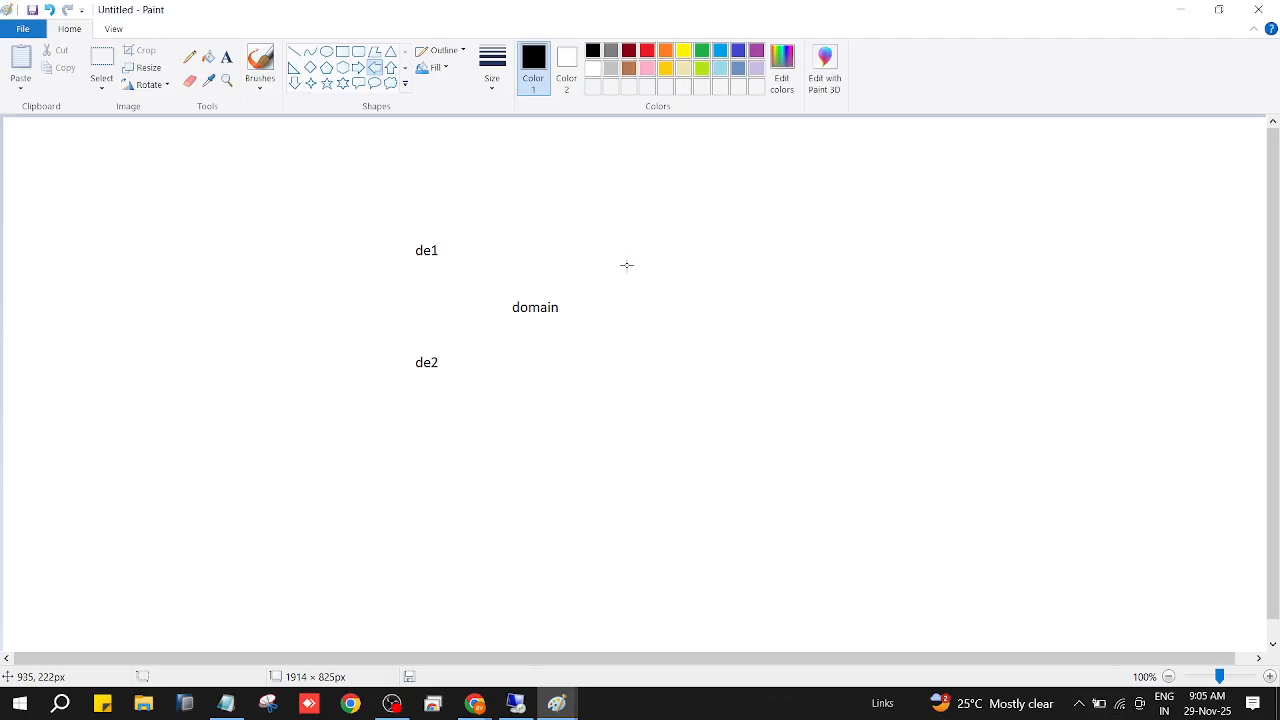
Draw freehand pencil lines connecting "domain" to "de1" and "domain" to "de2".
click(192, 57)
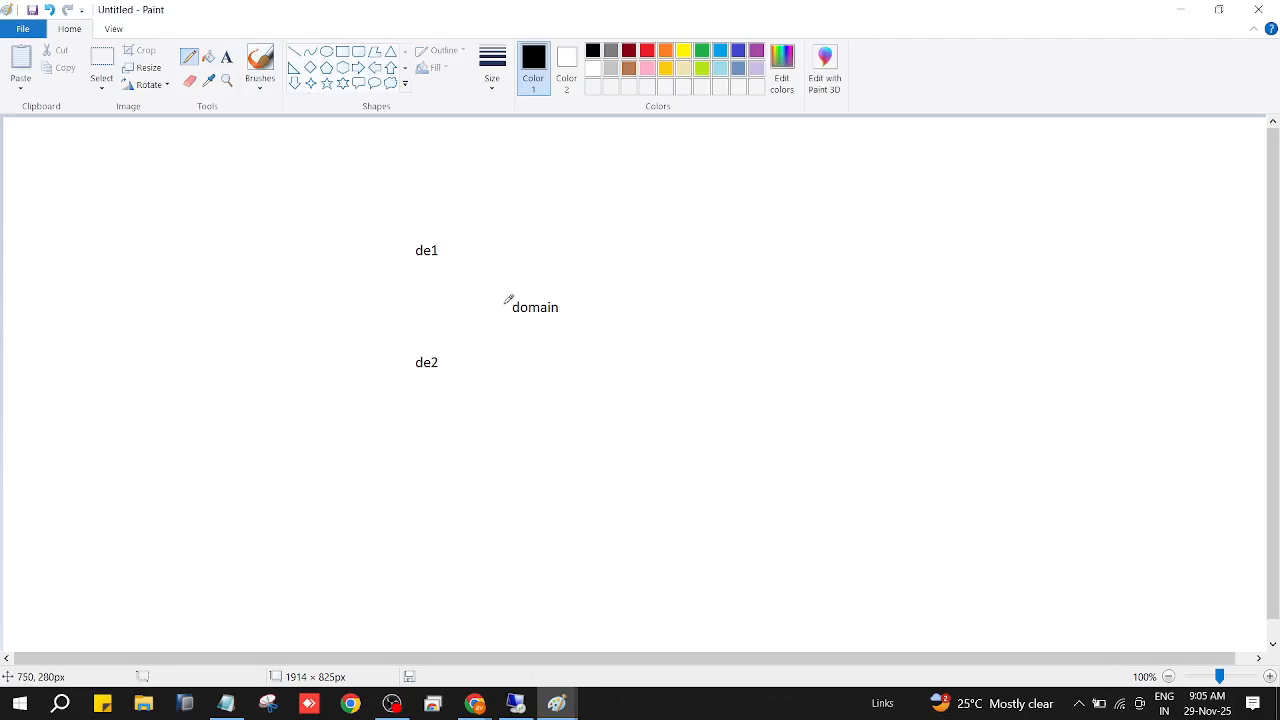
drag(506, 298, 442, 258)
drag(506, 317, 441, 359)
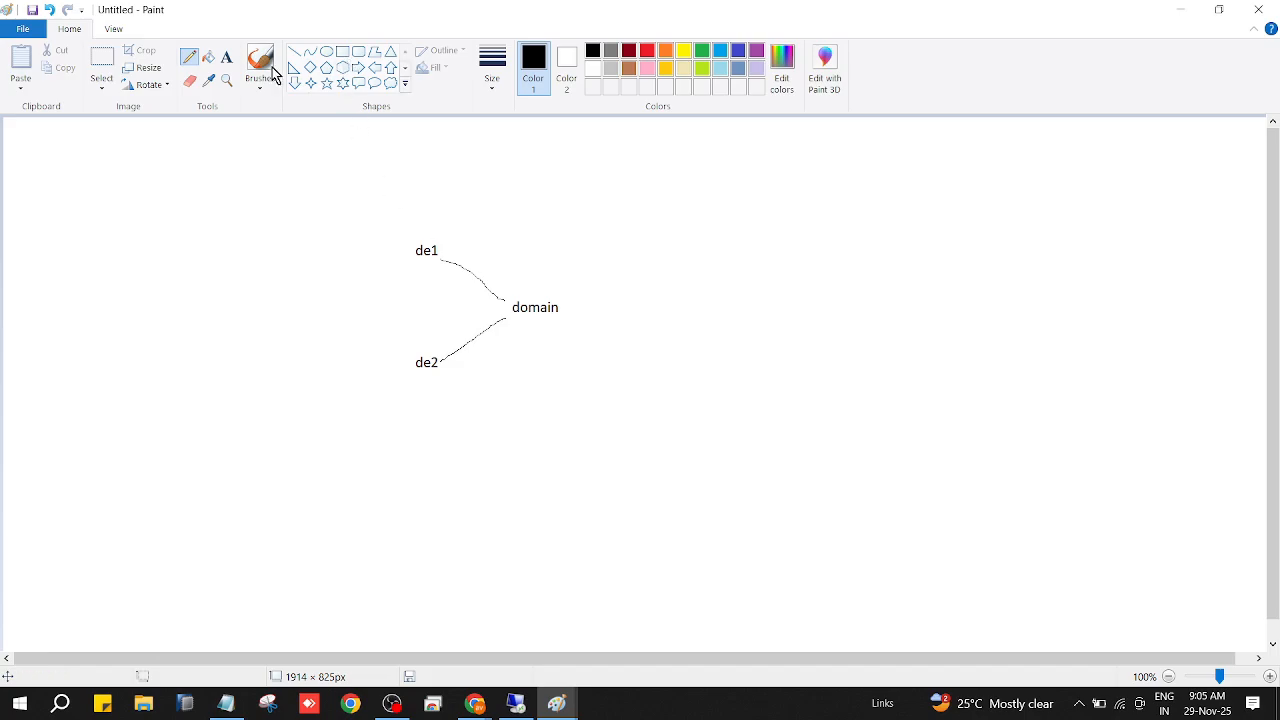
Start a tall text block left of the de labels with the entries "Table1 field1" and "table1 field2", each on two lines.
click(228, 57)
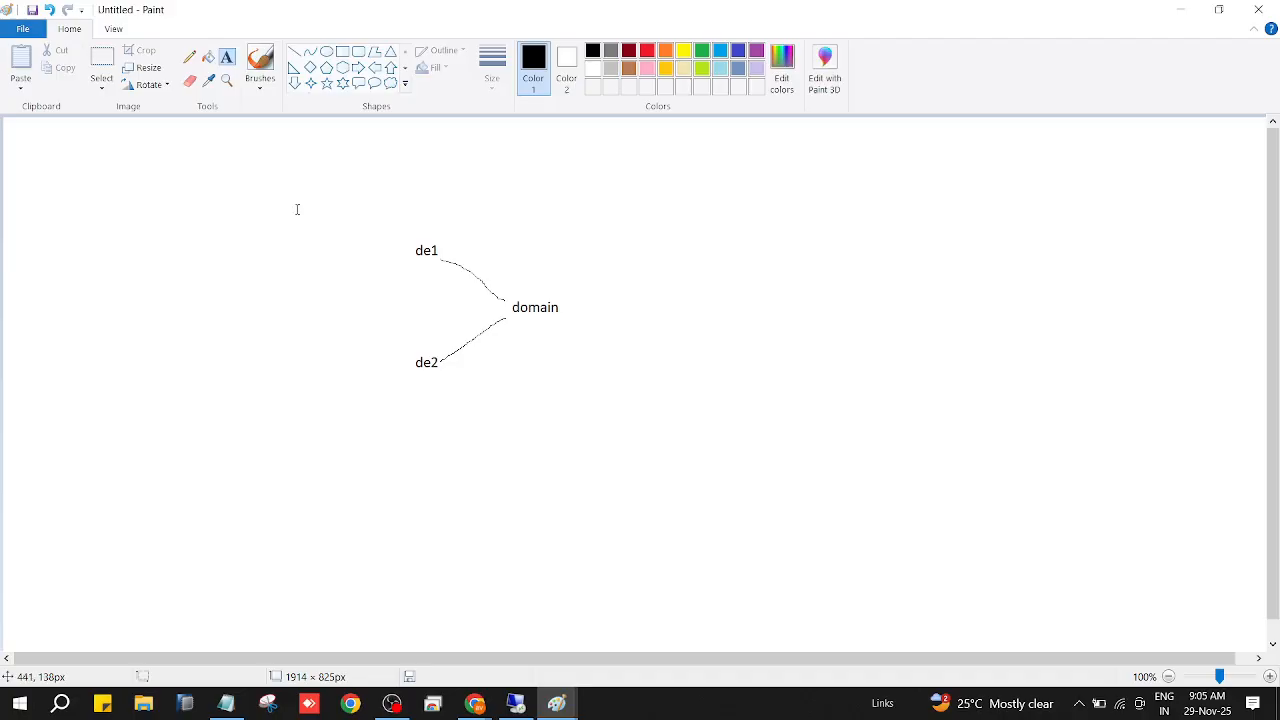
drag(286, 200, 447, 485)
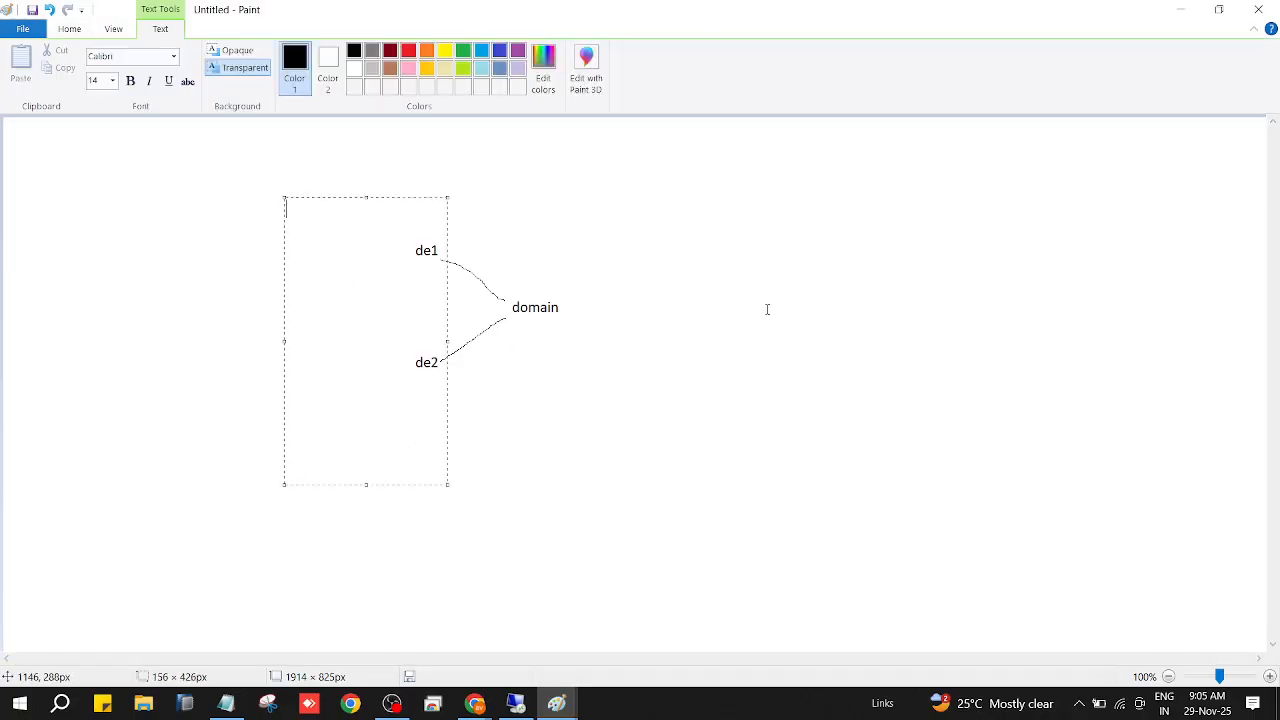
text(Table)
key(Return)
text(field1  table)
key(Return)
text(field2)
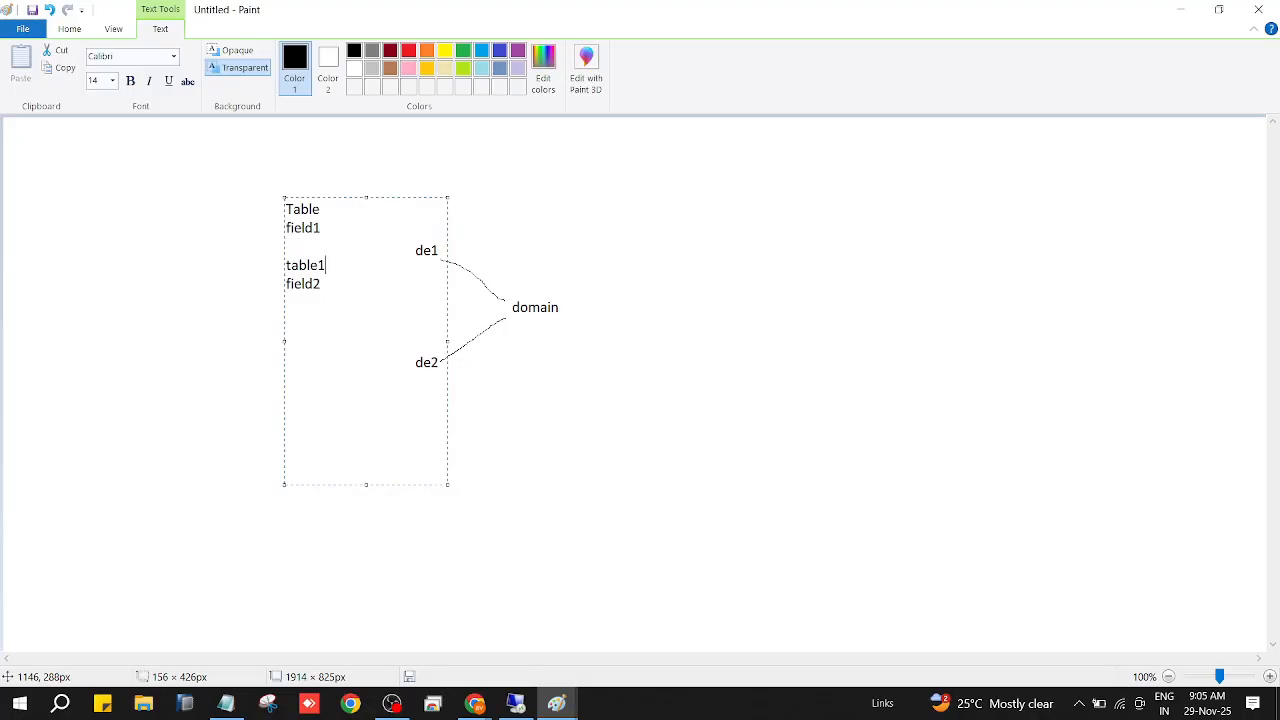
key(Up)
text(1)
text(Tabl)
text(e2)
Add the two-line entries "Table2 field1" and "Table2 field2" beneath the Table1 entries and finish the text block.
key(Return)
text(field1  Tabl)
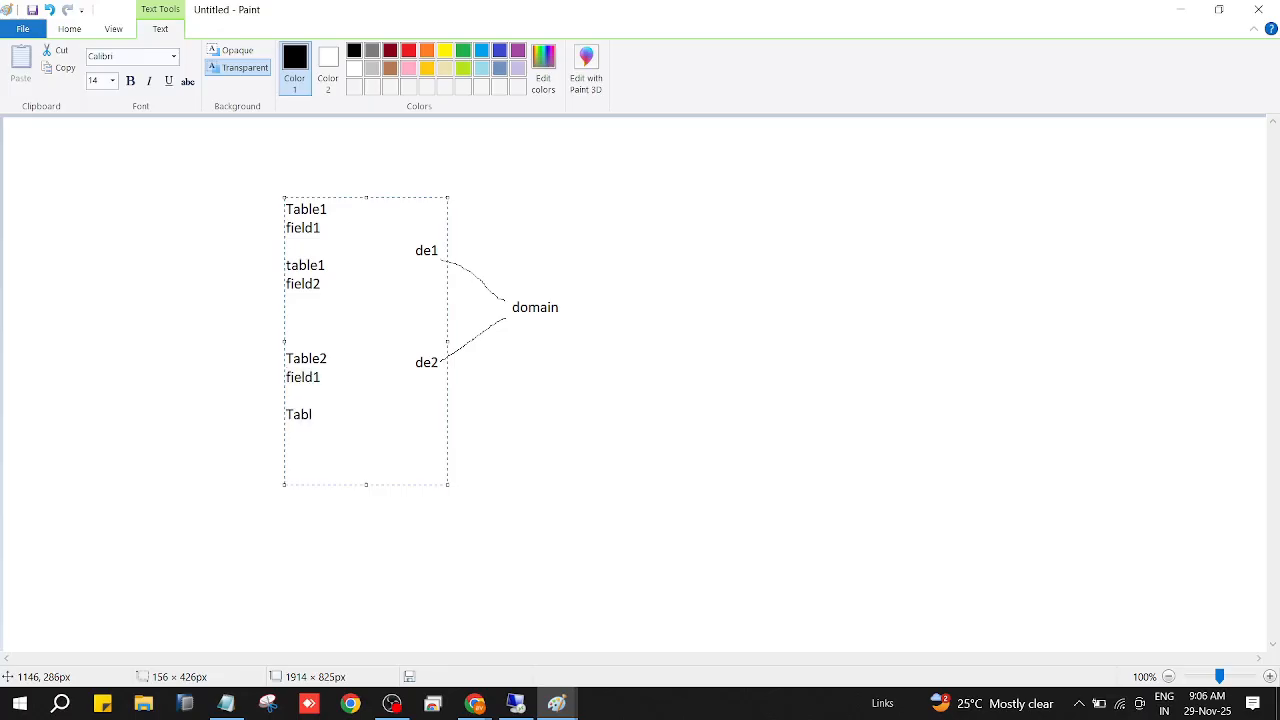
text(e2)
key(Return)
text(field2)
click(645, 473)
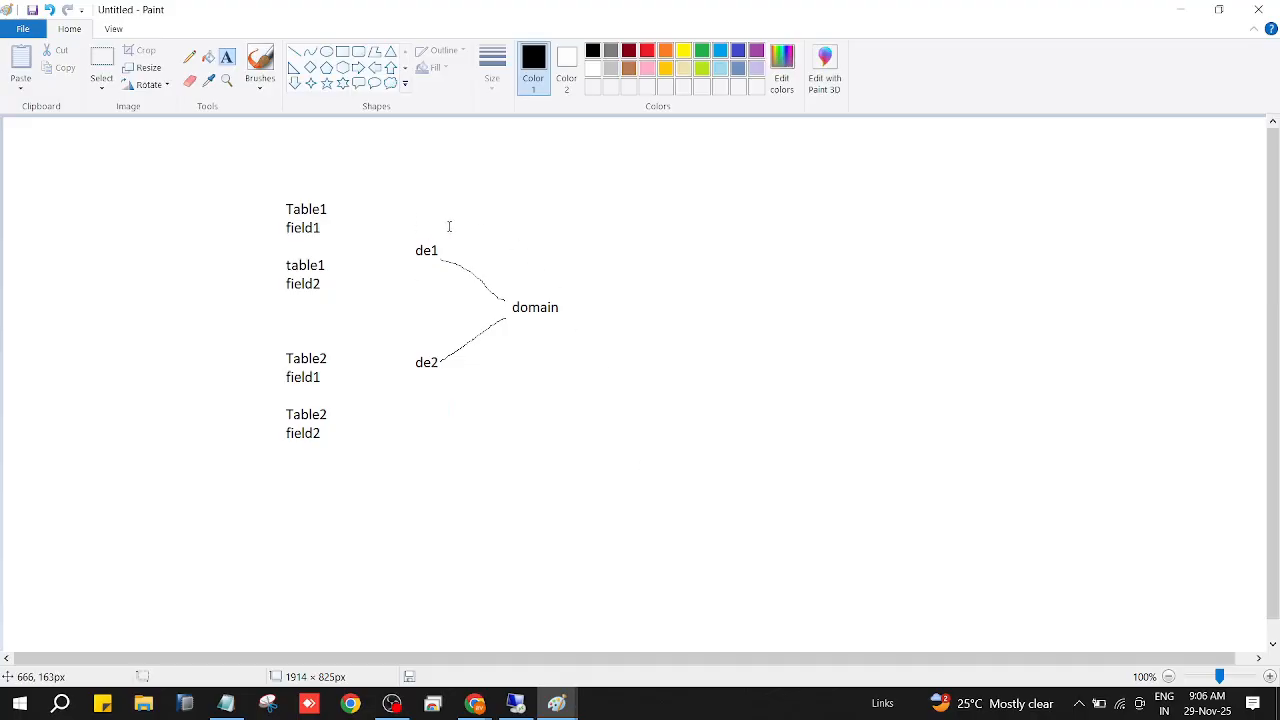
Draw pencil lines linking de1 to field1 of both tables and de2 to field2 of both tables.
click(191, 62)
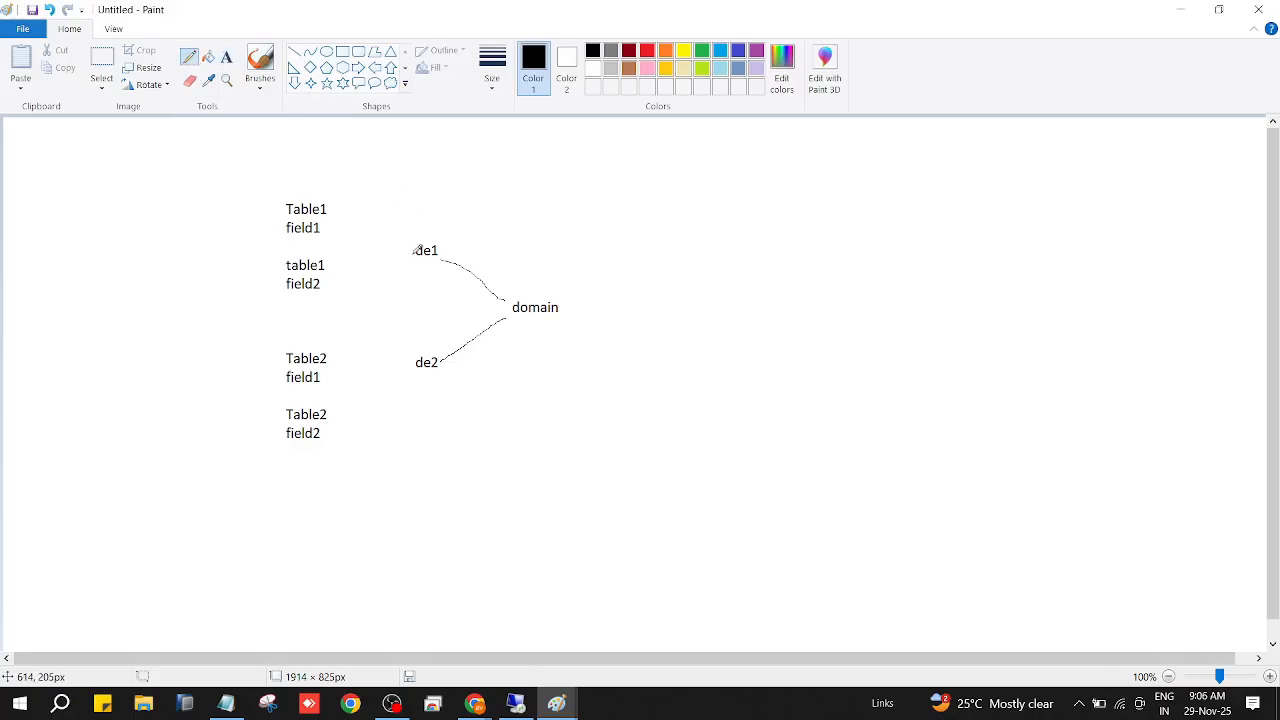
drag(412, 251, 331, 229)
drag(411, 256, 330, 378)
drag(413, 360, 330, 285)
drag(413, 362, 336, 418)
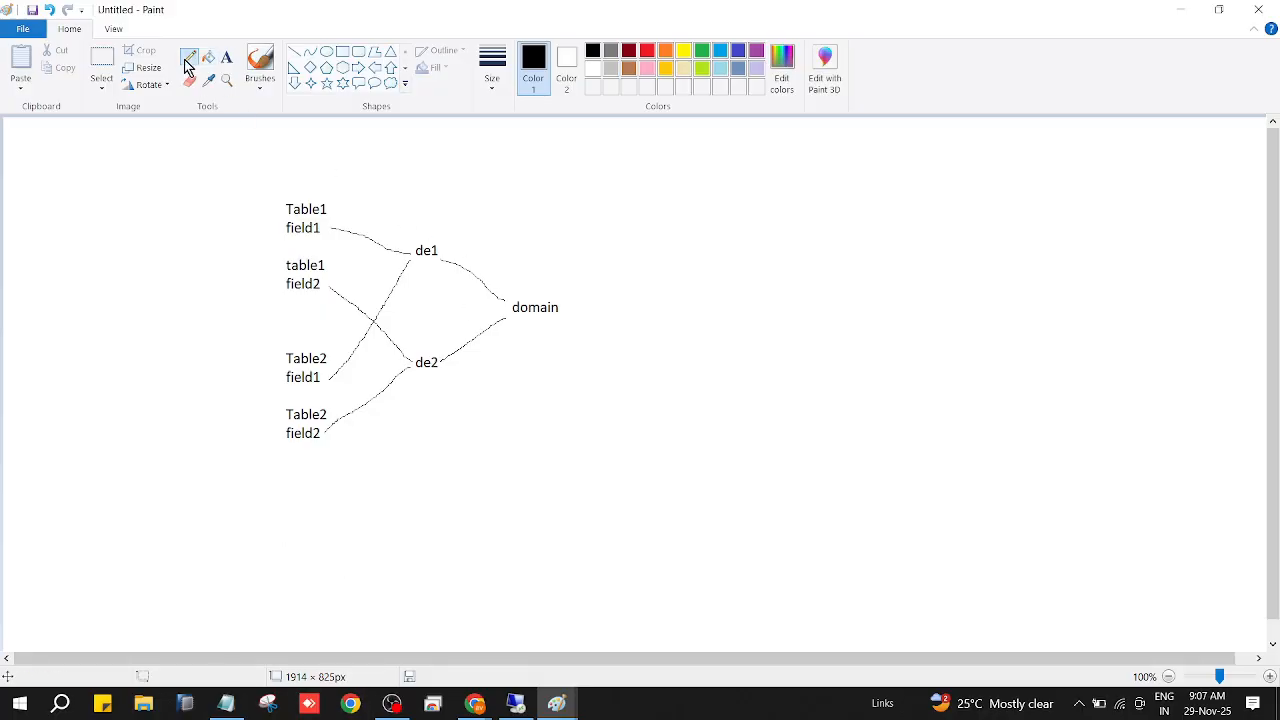
Add a two-line note to the right of the diagram: "Table field uses Data Element" and "Data Element uses Domain".
click(227, 57)
mouse_move(703, 175)
mouse_down()
mouse_move(1036, 255)
mouse_move(1108, 617)
mouse_move(1125, 549)
mouse_up()
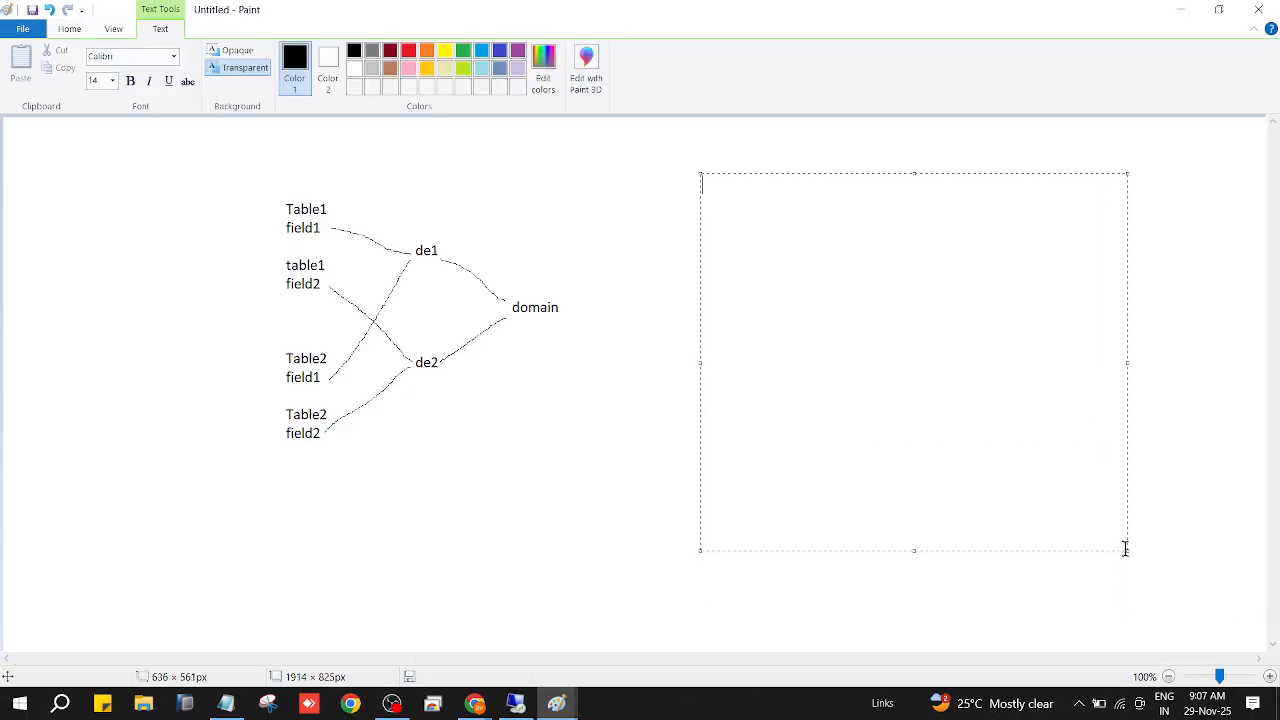
text(Table field uses)
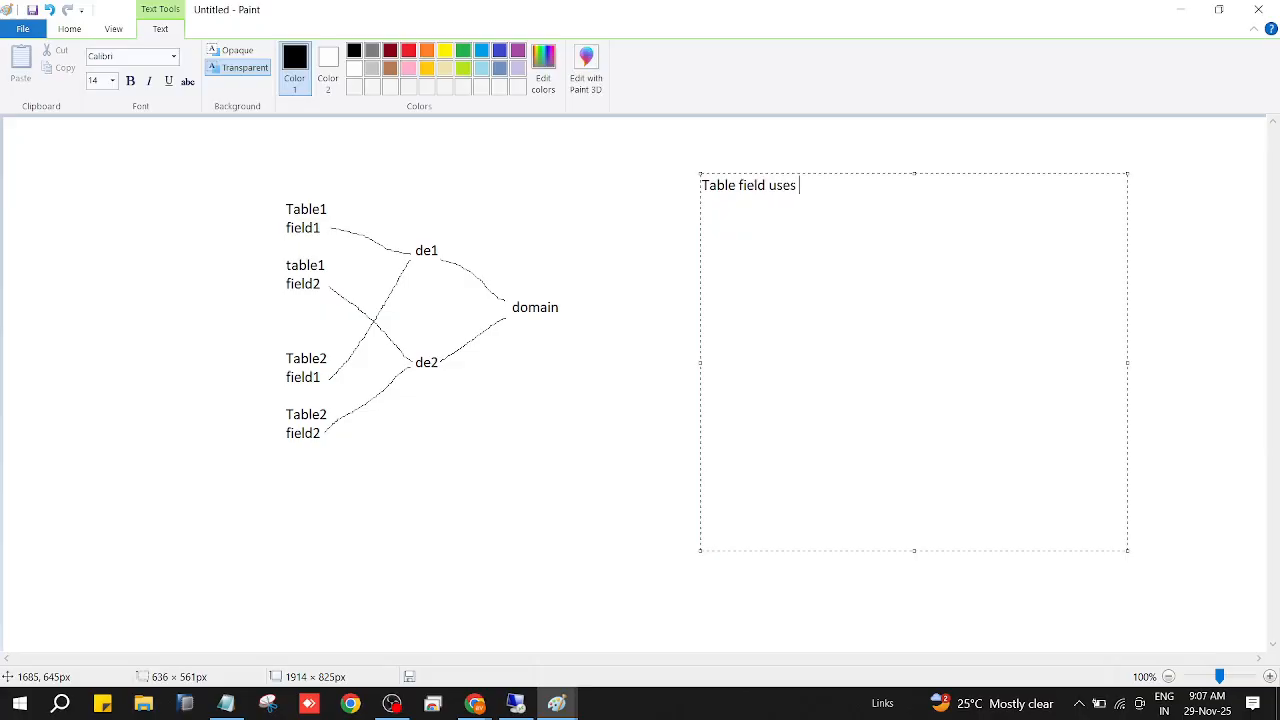
text( Data Element)
key(Return)
text(Data Ele)
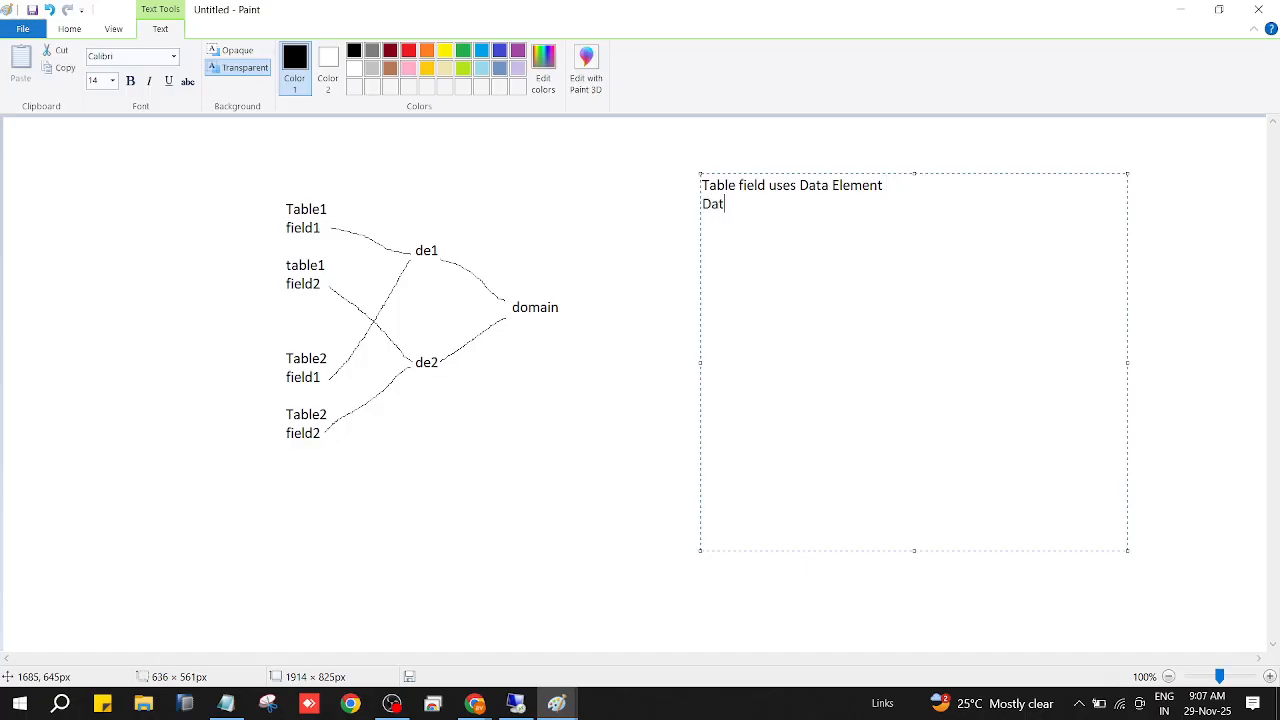
text(ment uses Domain)
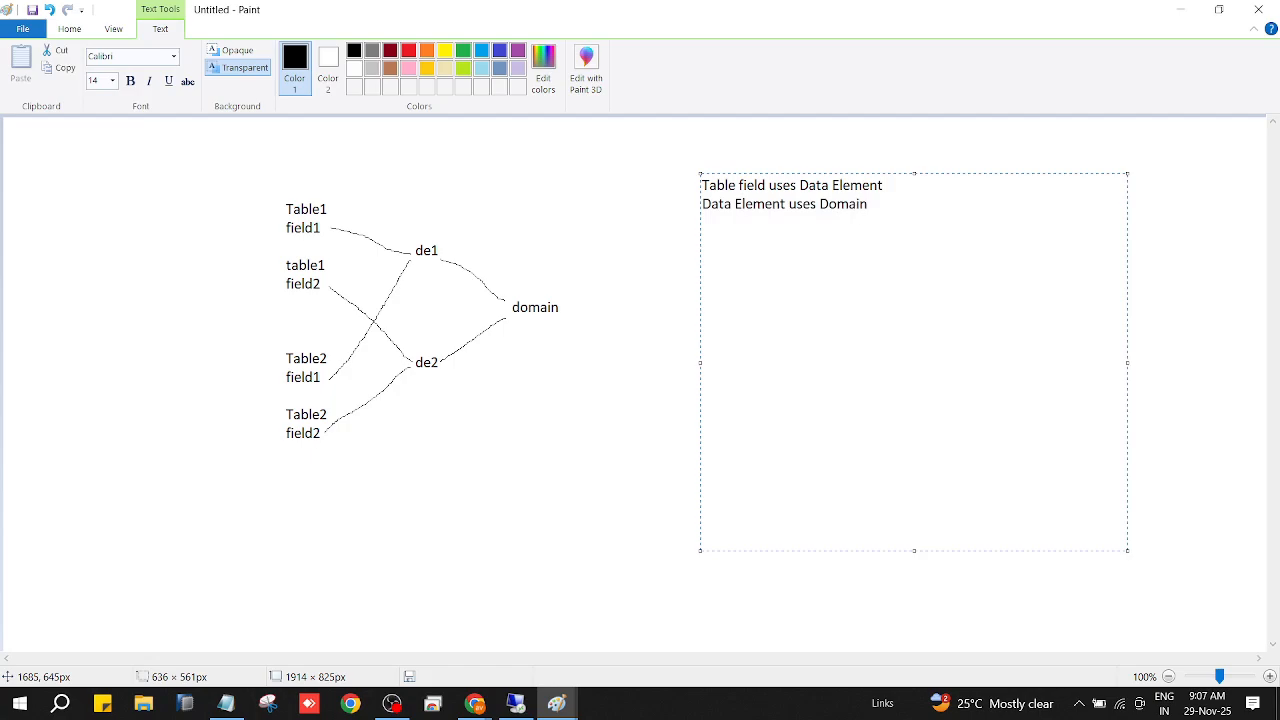
click(1134, 565)
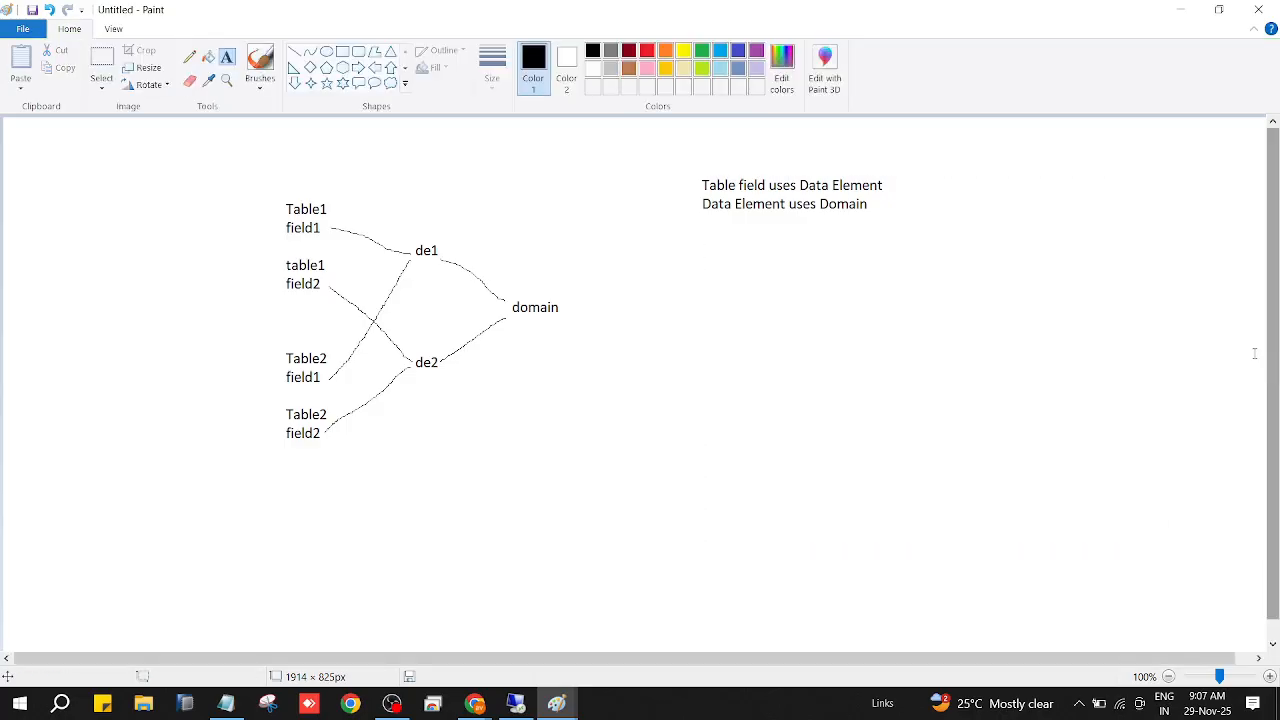
Start a second text block below the note with the line "Domain can be attached to Data Element".
drag(708, 284, 969, 477)
text(Do)
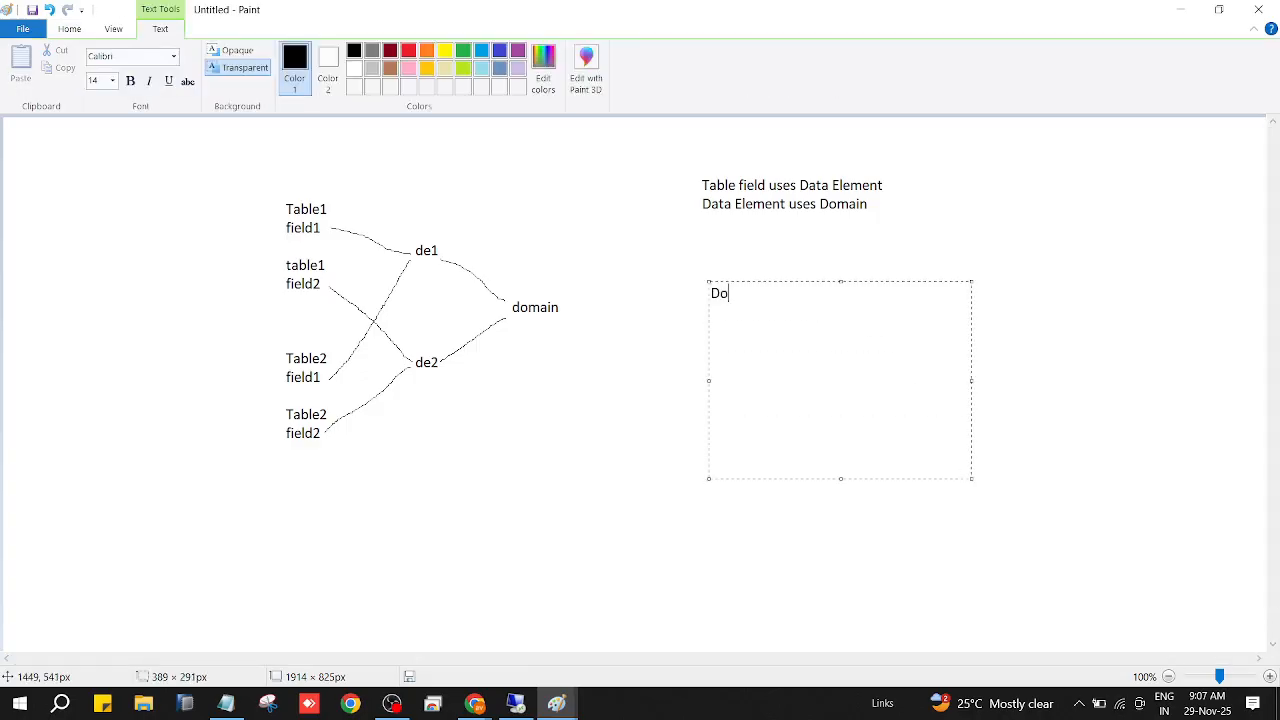
text(main can be attached to D)
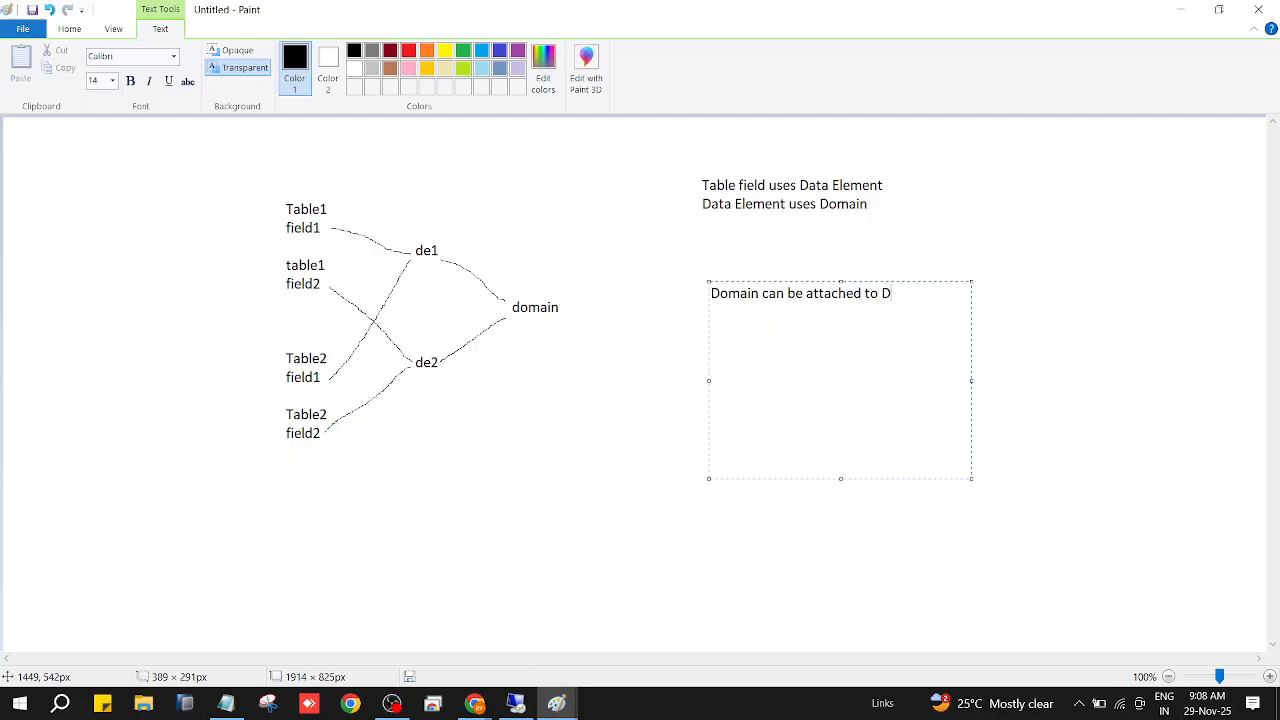
text(ata Elemtn)
key(BackSpace)
key(BackSpace)
text(nt)
key(shift+Left)
text(e)
key(End)
Add the line "Data Element can be attached to Table Field" to the block, leaving one blank line above it.
key(Return)
text(Data Element can b)
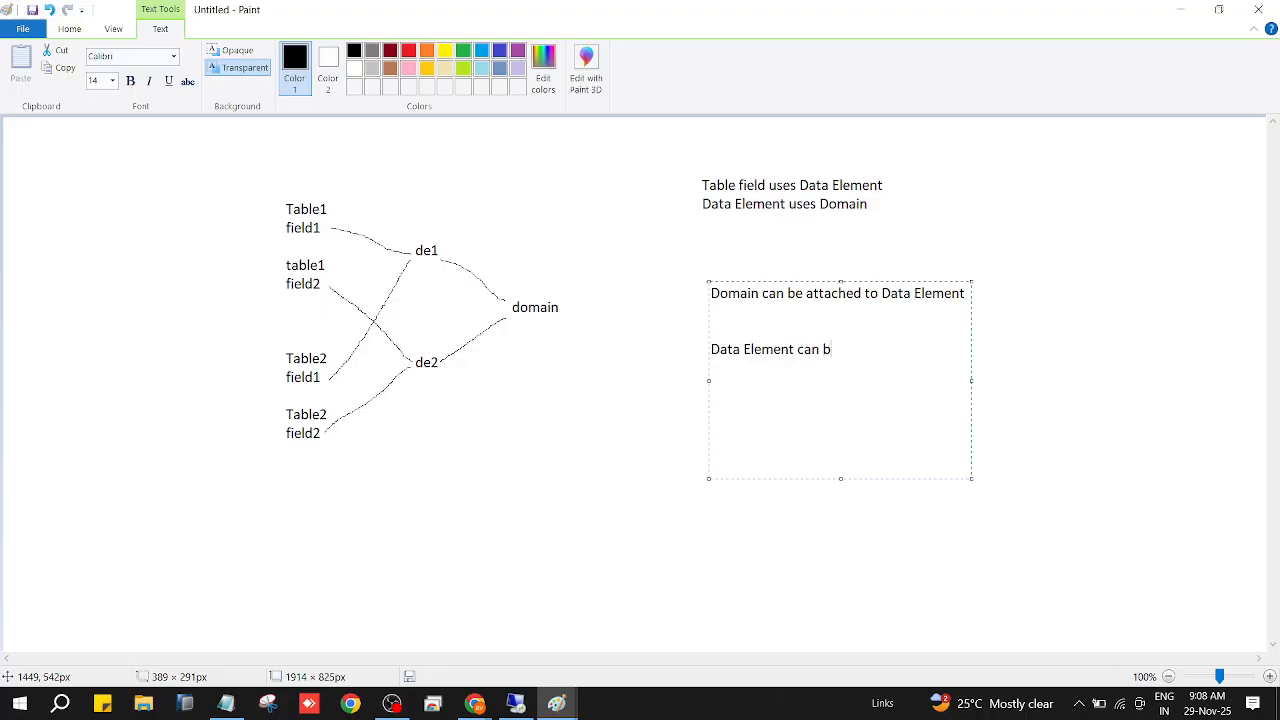
text(e attached to Table Field)
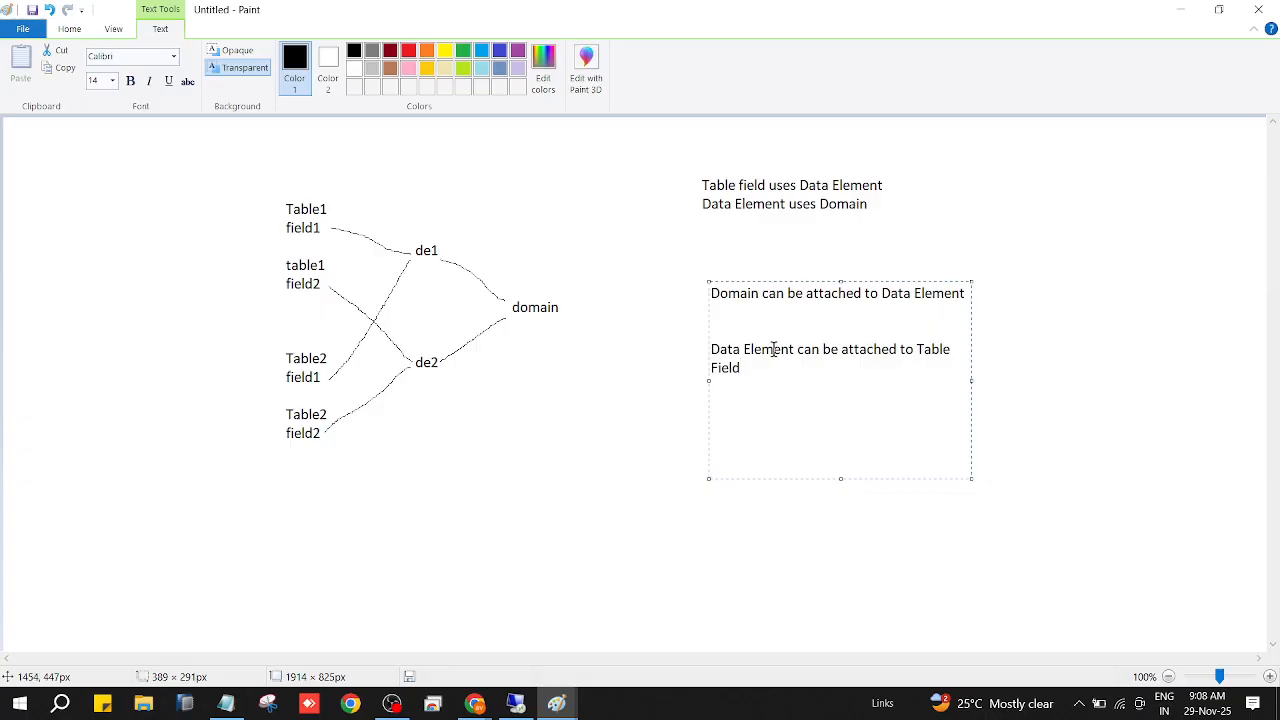
click(768, 313)
key(Delete)
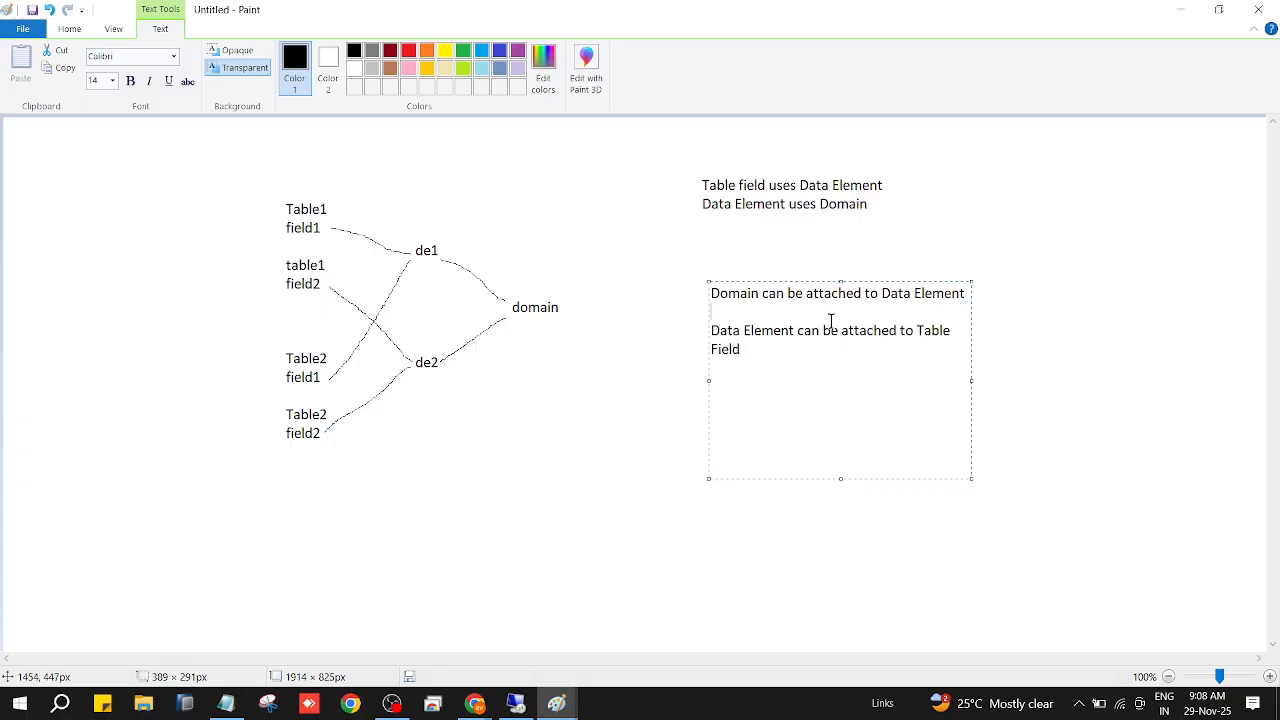
Remove the blank line between the two "can be attached to" lines, and pencil arrowheads on the connectors at de1 and domain.
key(Delete)
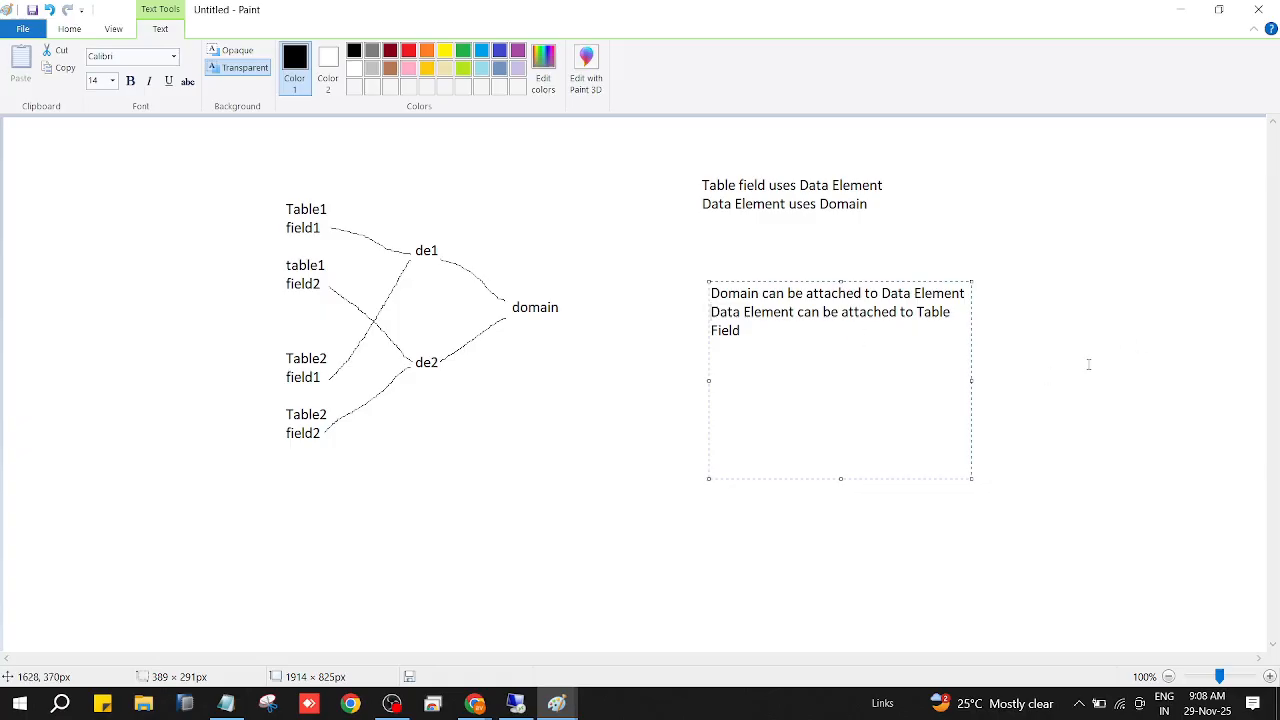
click(1084, 366)
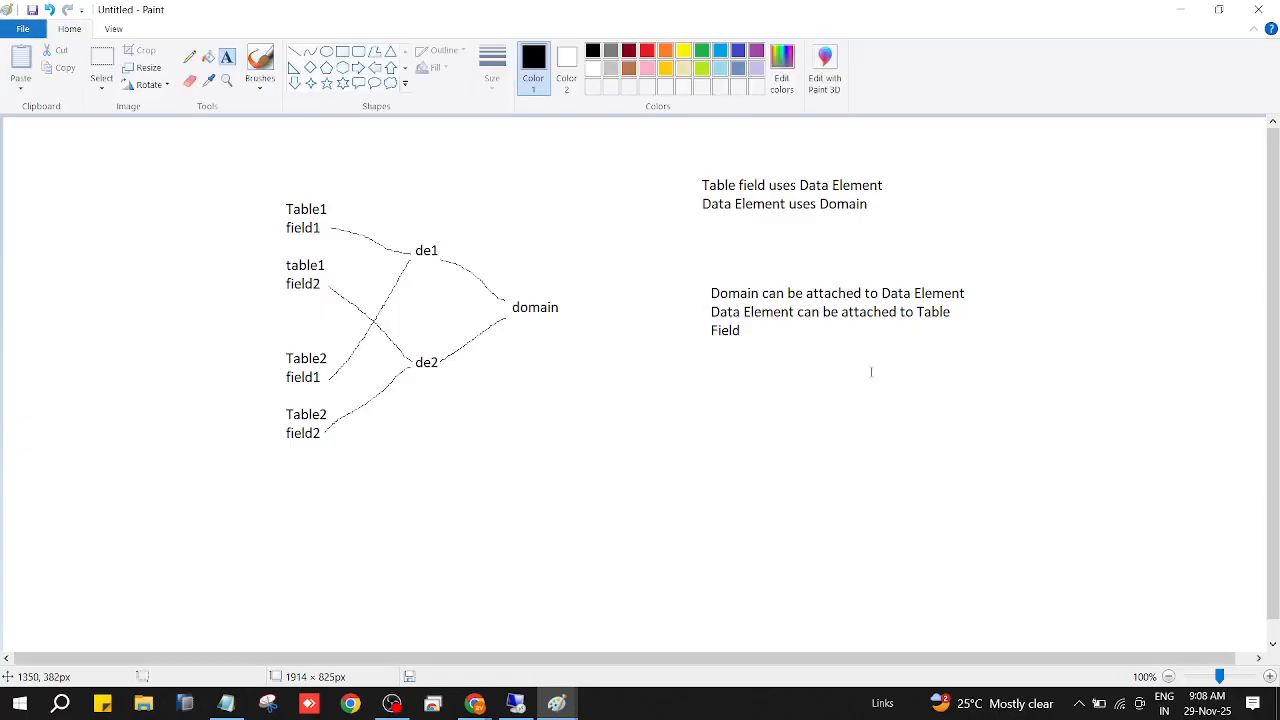
click(189, 60)
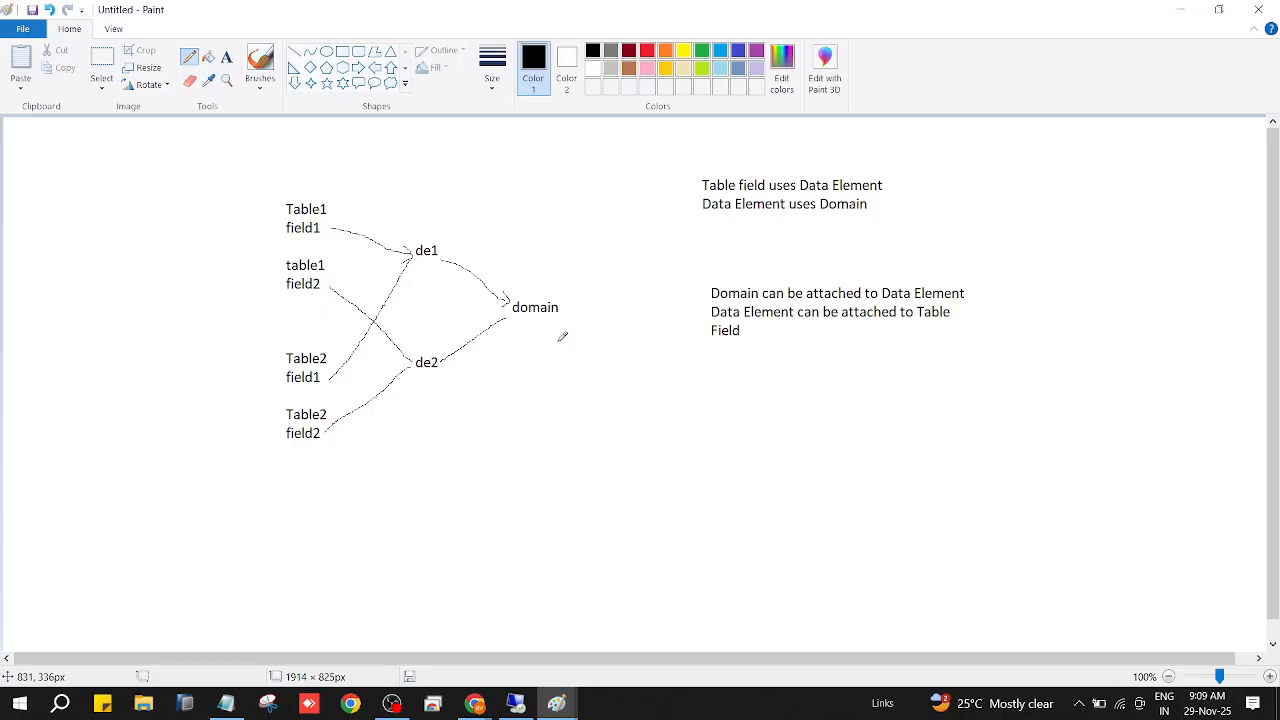
Switch to the remote SAP session, keep it alive, and view domain ZAVK_PANNO in change mode before returning to the initial screen.
click(515, 703)
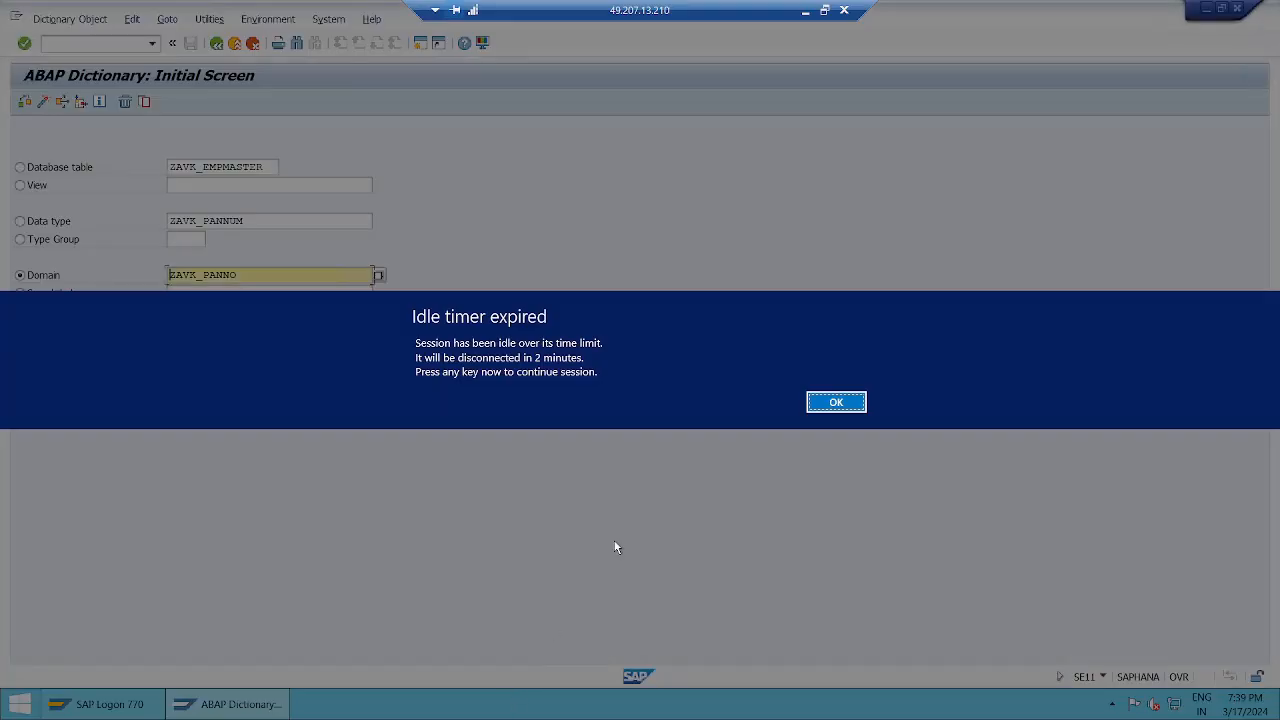
click(840, 405)
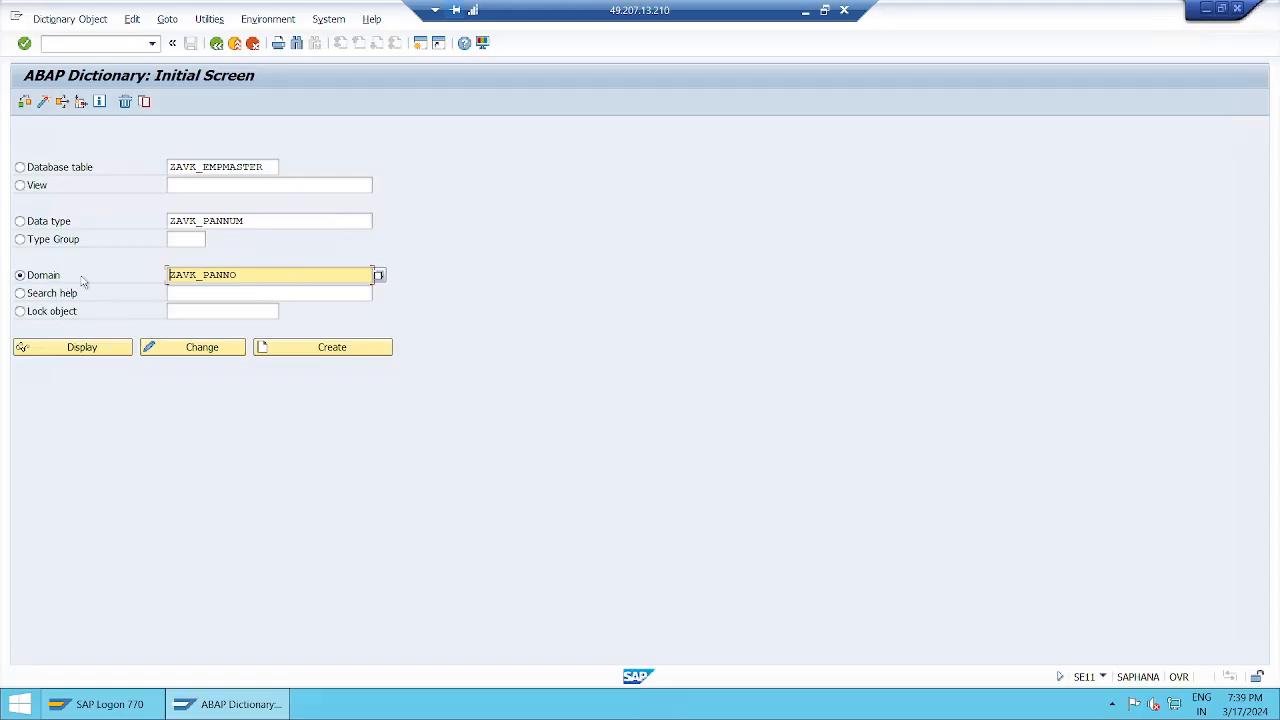
click(204, 349)
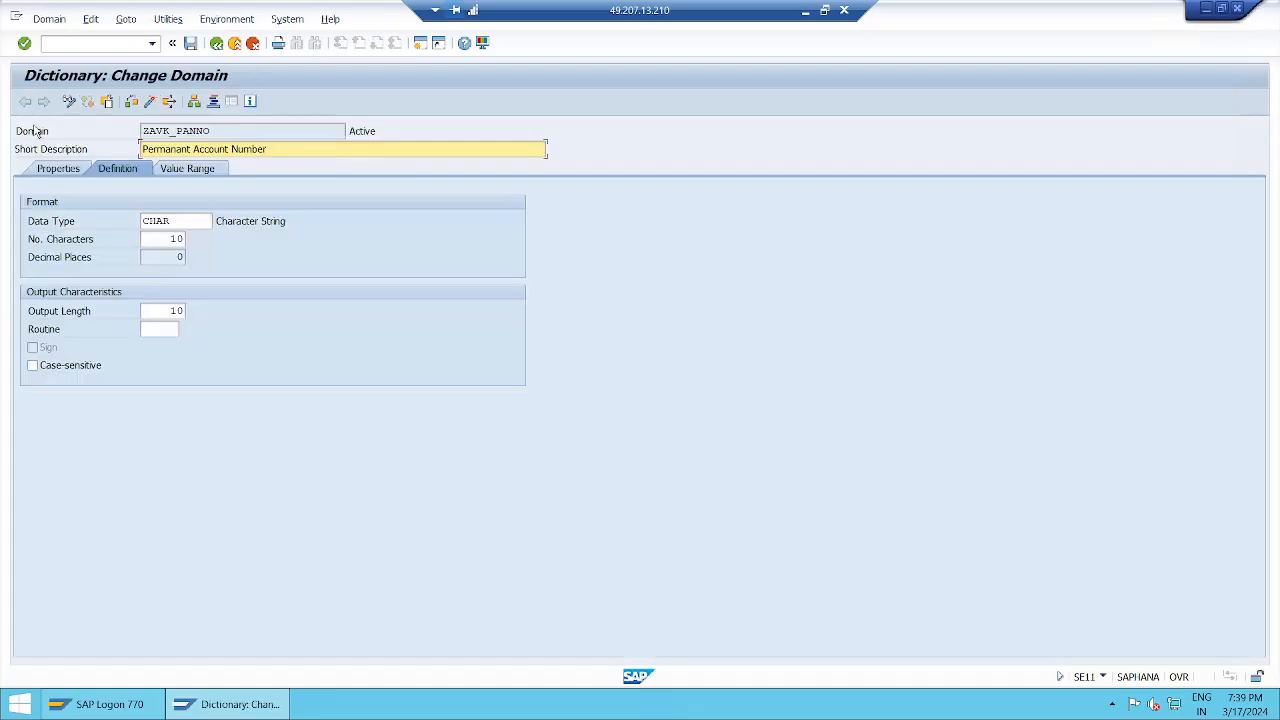
click(16, 126)
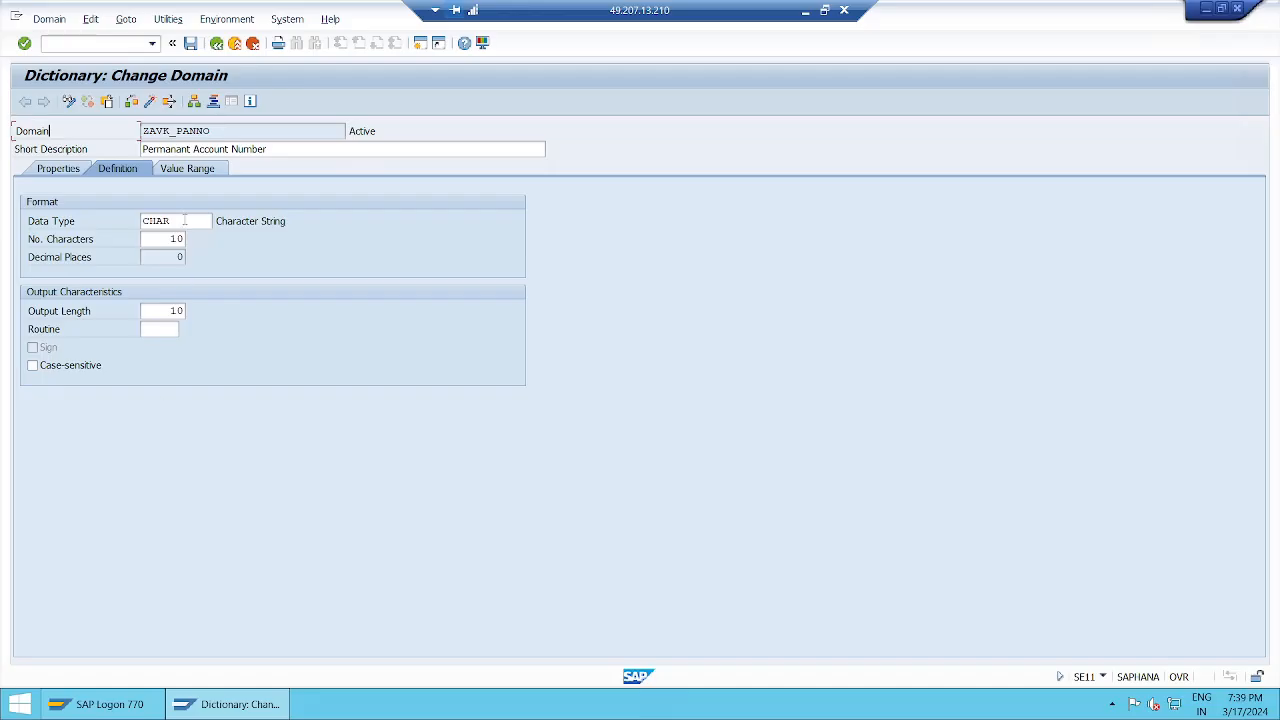
click(216, 43)
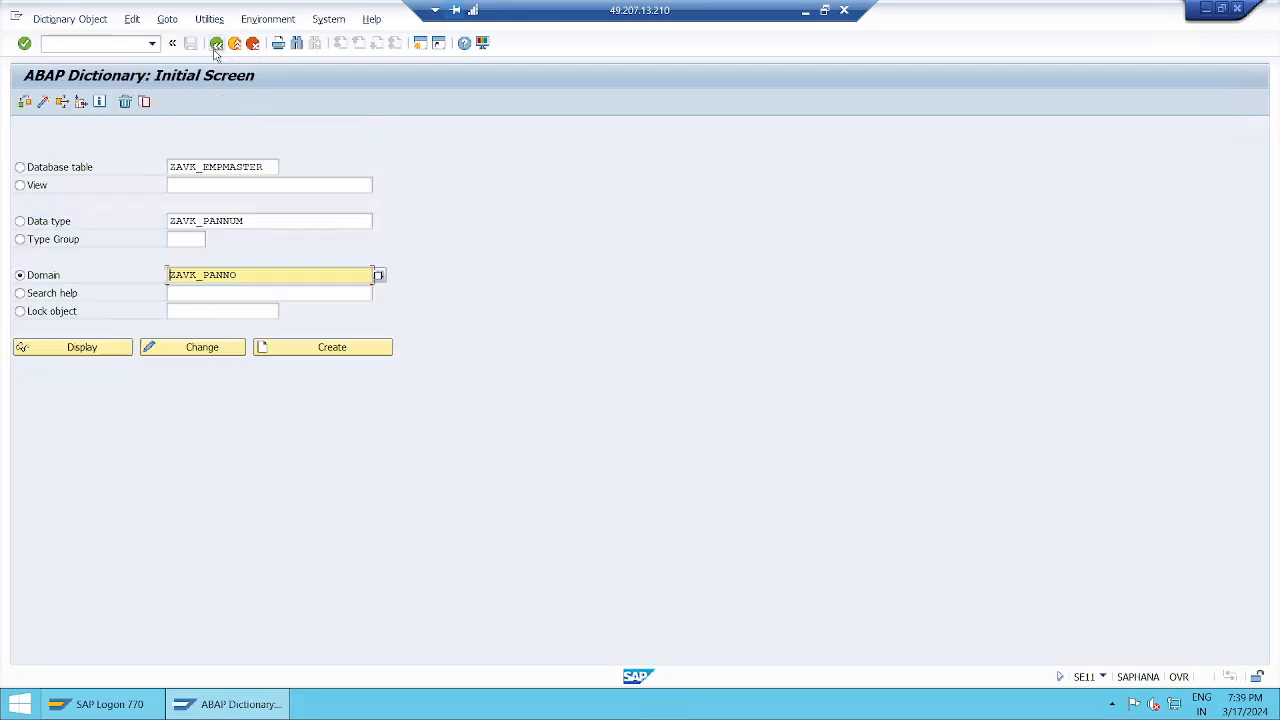
View the domain assigned to data element ZAVK_PANNUM in change mode, and return to the ABAP Dictionary initial screen.
click(35, 226)
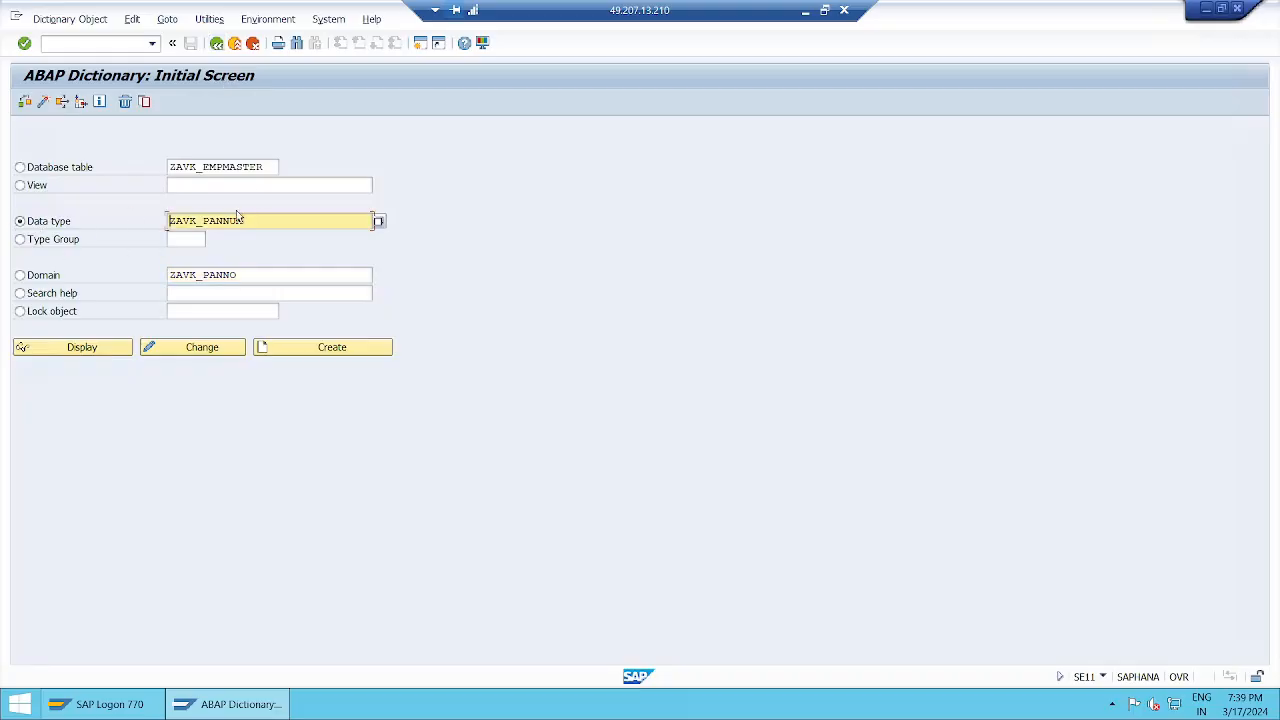
click(205, 355)
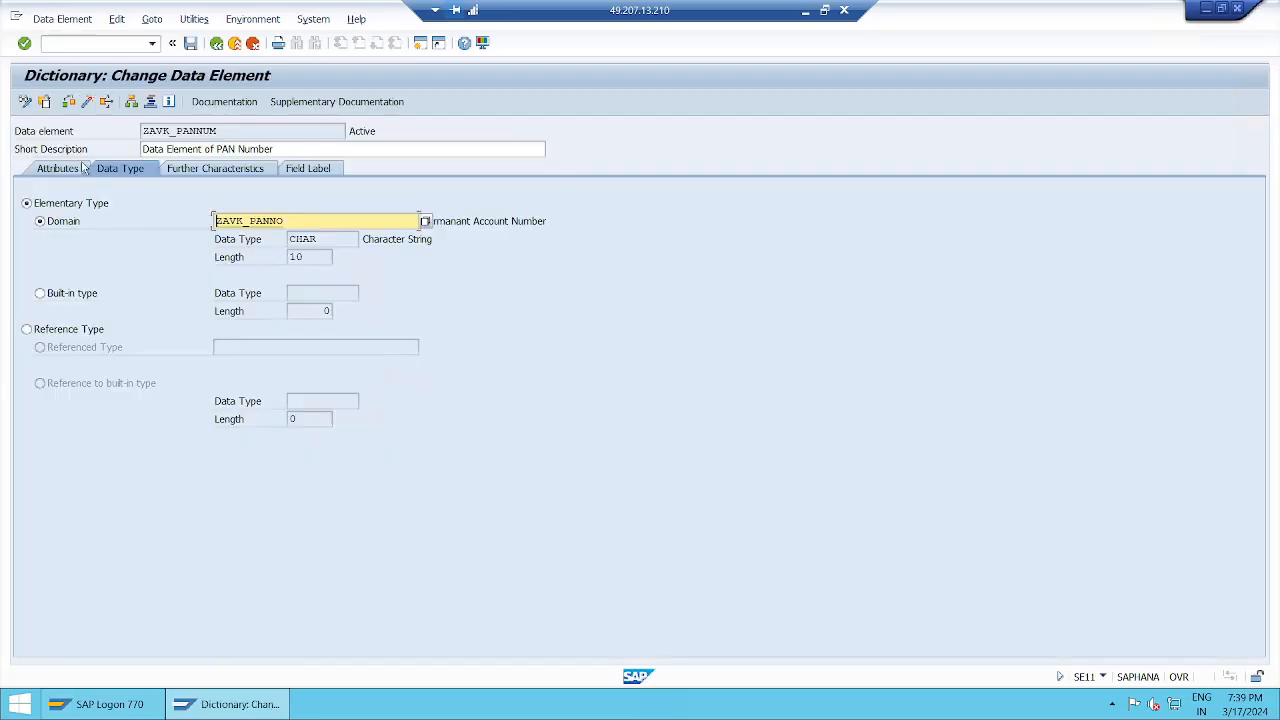
click(216, 44)
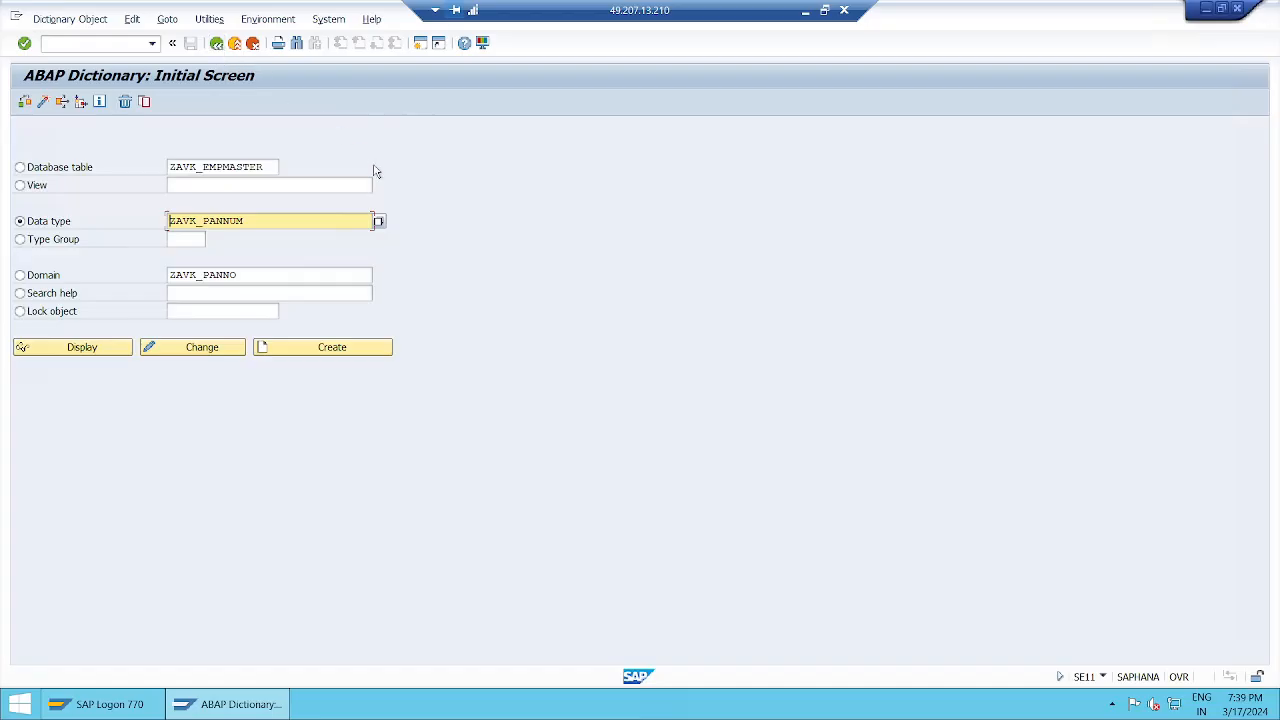
Examine the data elements used by the fields of database table ZAVK_EMPMASTER, including EMPAADHAR, and return to the initial screen.
click(20, 167)
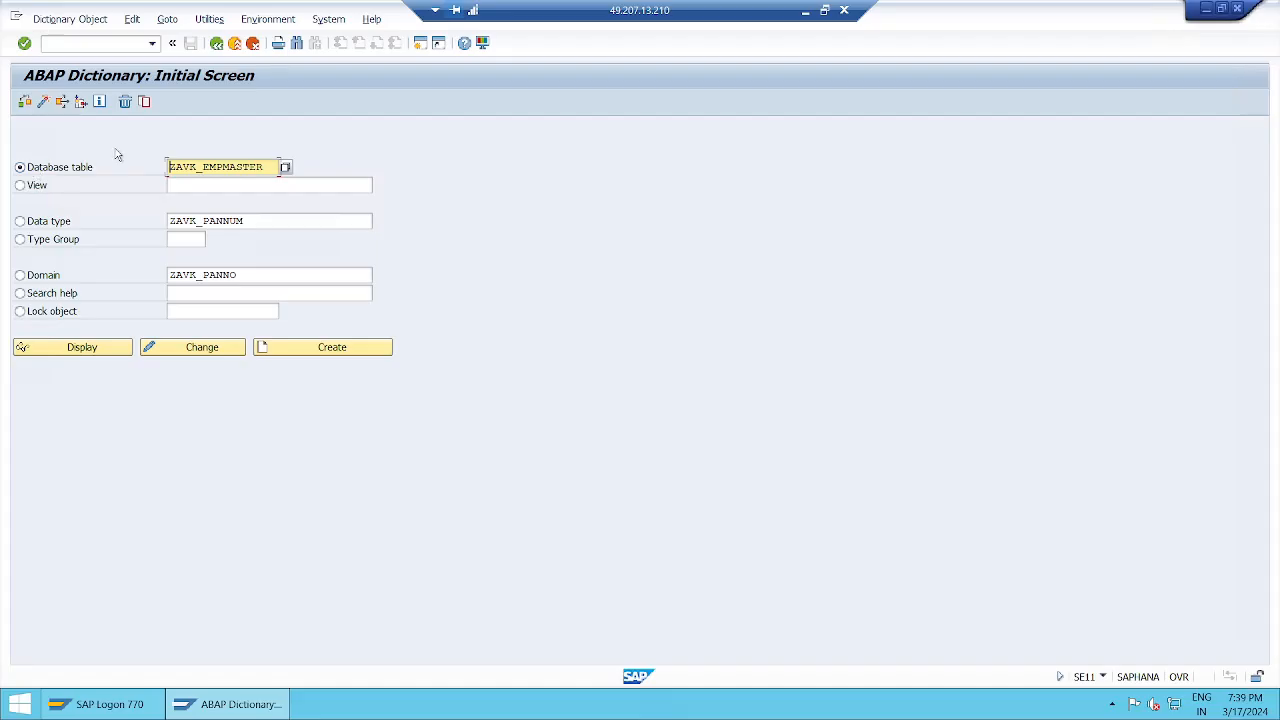
click(189, 353)
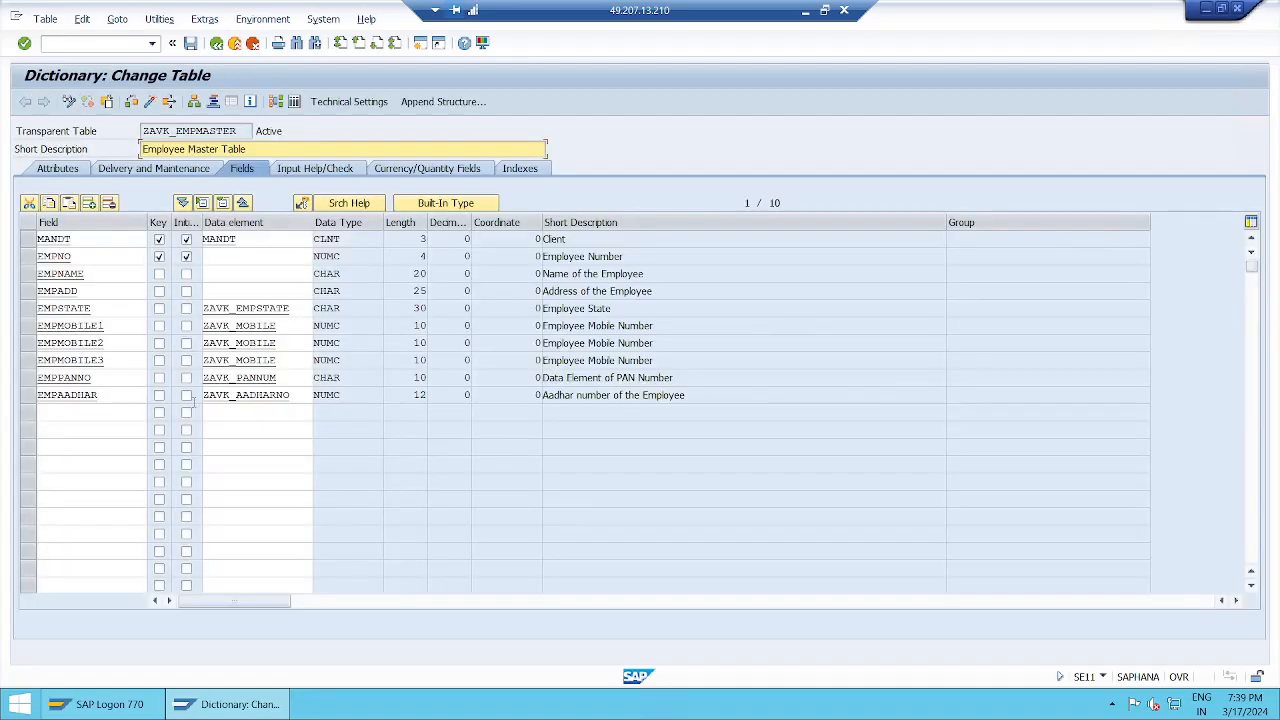
click(296, 396)
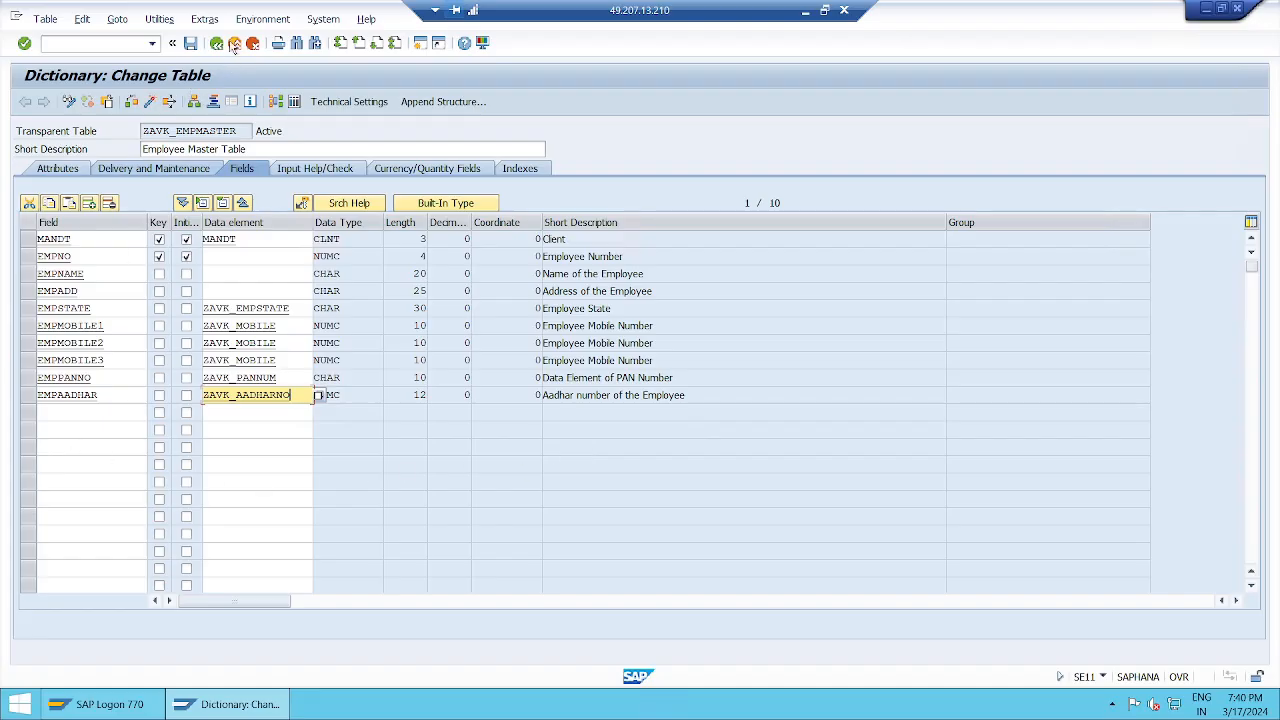
click(217, 44)
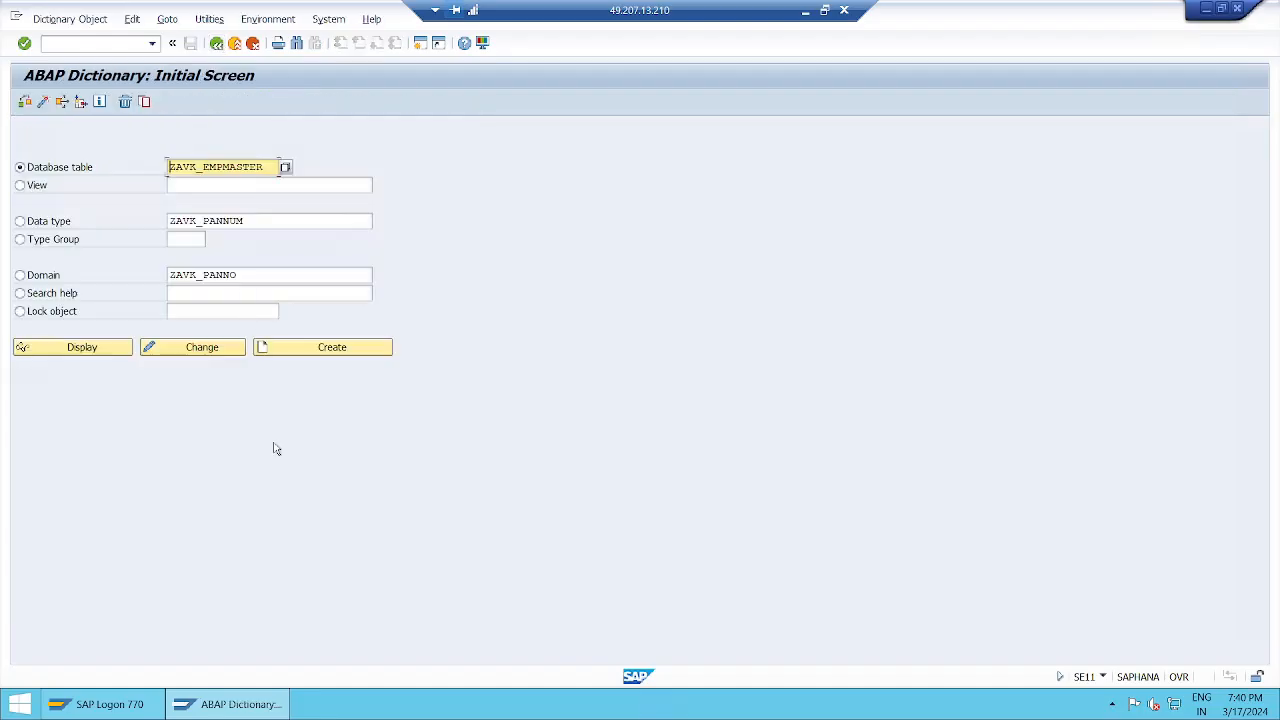
Switch back to Paint and save the diagram to the Desktop as a PNG named "dependencies".
click(806, 12)
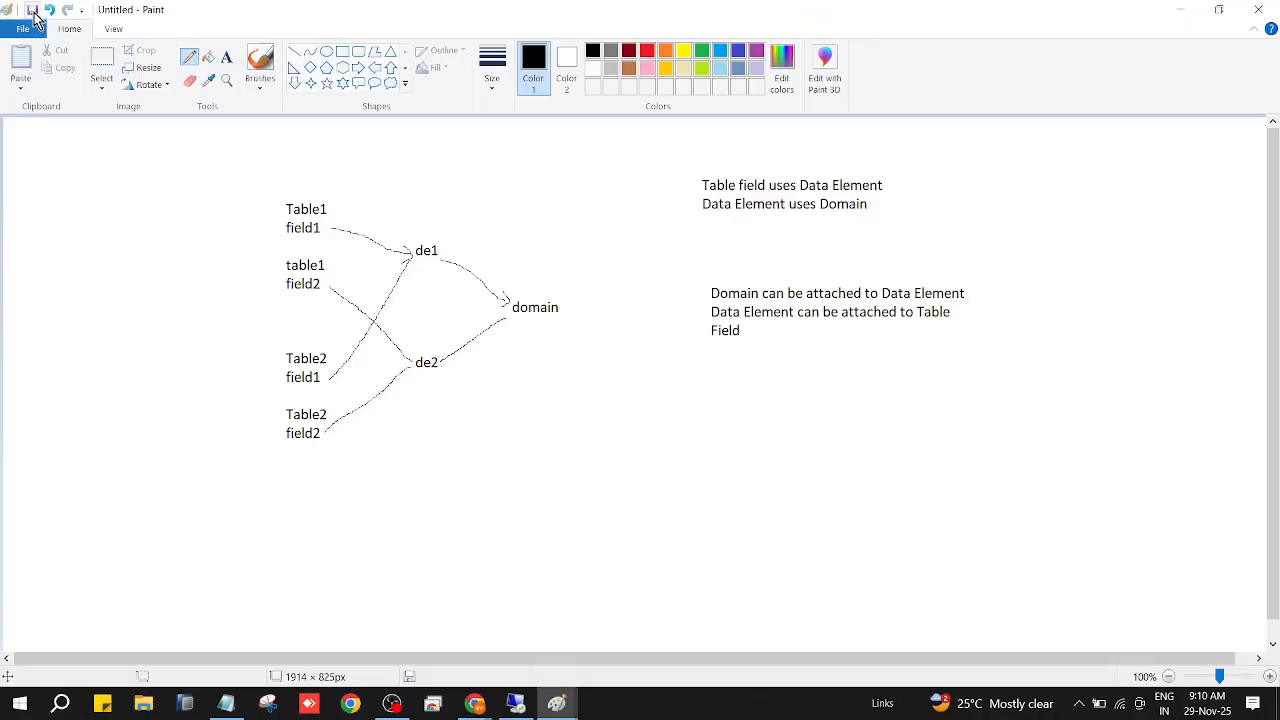
click(32, 11)
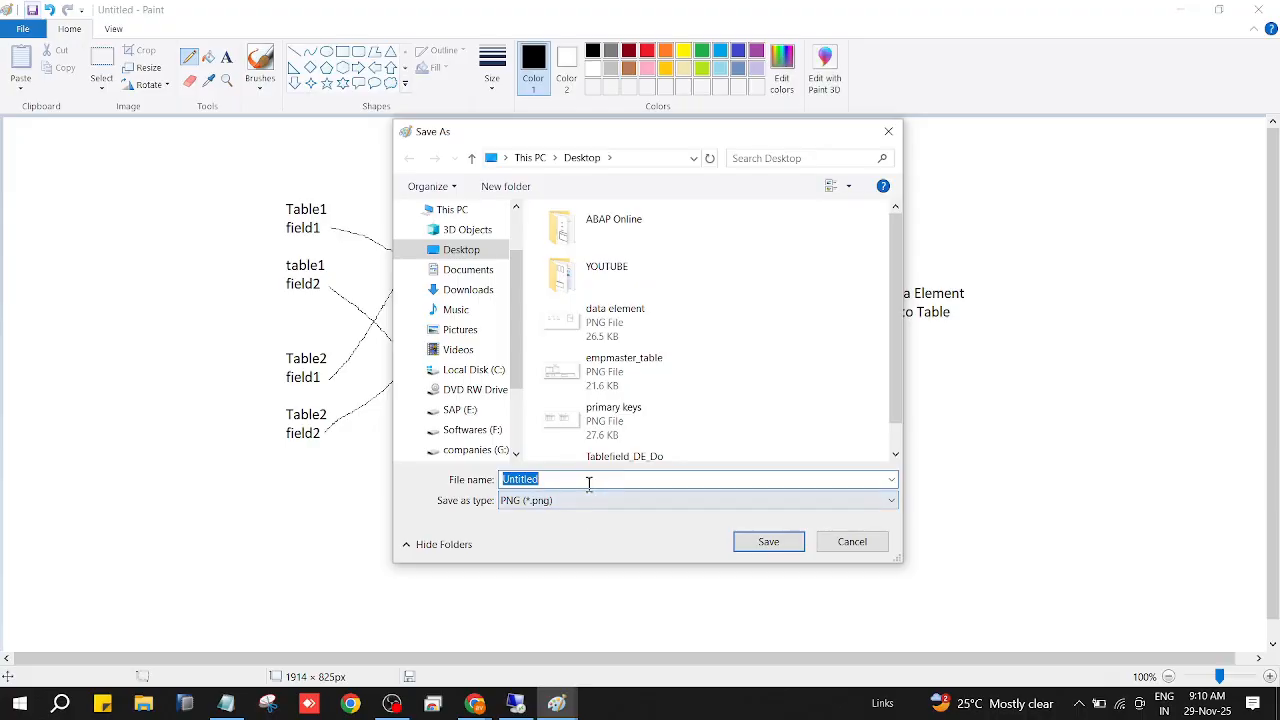
text(dependencies)
click(766, 541)
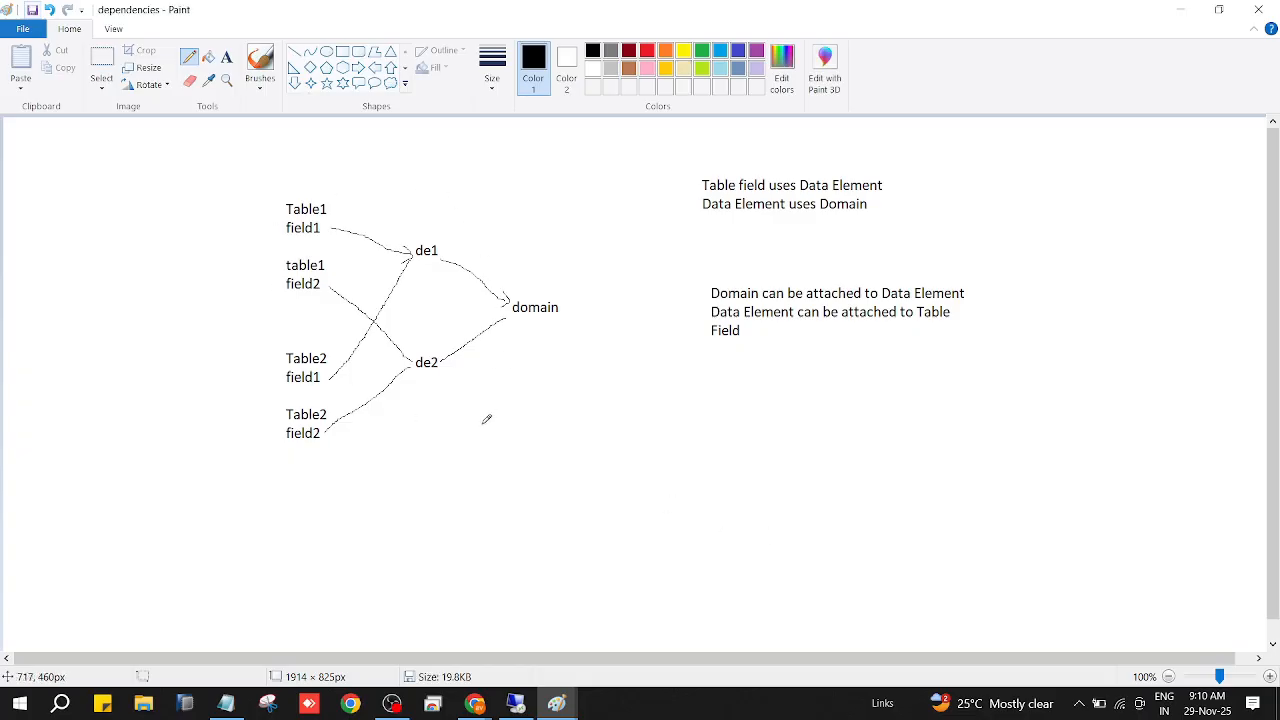
In the ABAP Session Notes in Notepad, add the heading "Where-used List :" with a "-" bullet below the bottom-up approach, and save the file.
click(227, 703)
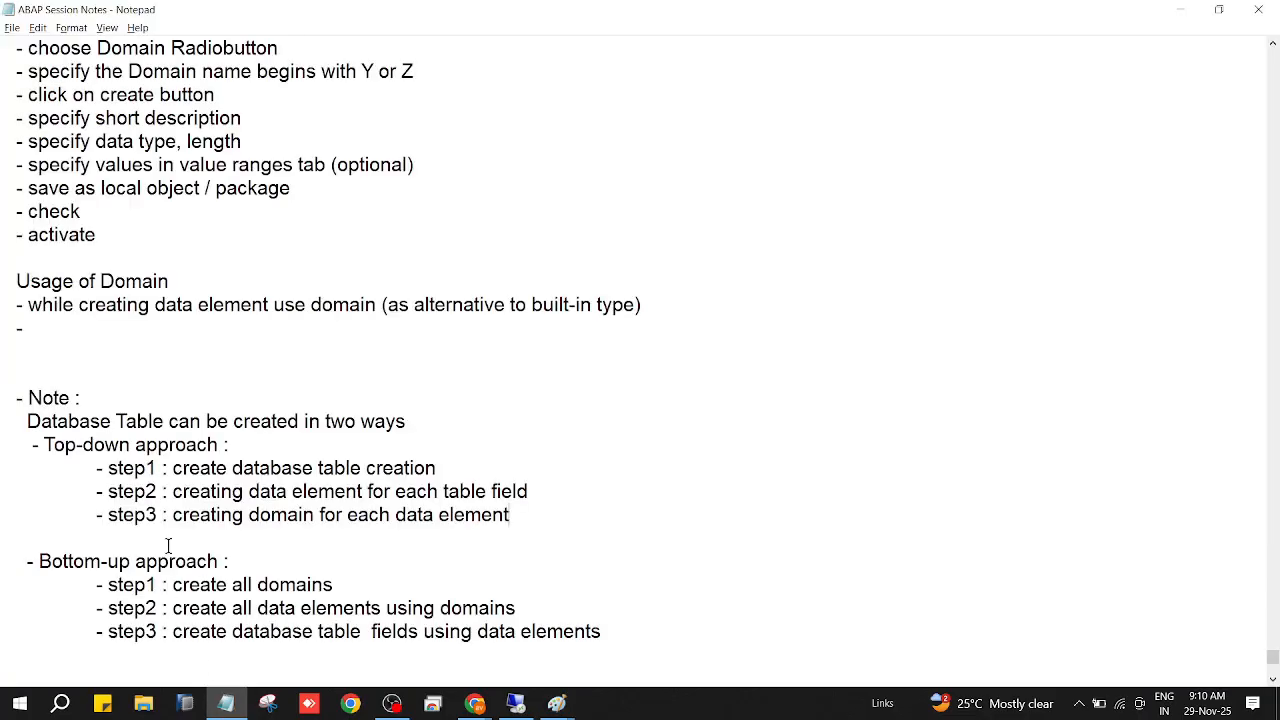
scroll(407, 509, down, 2)
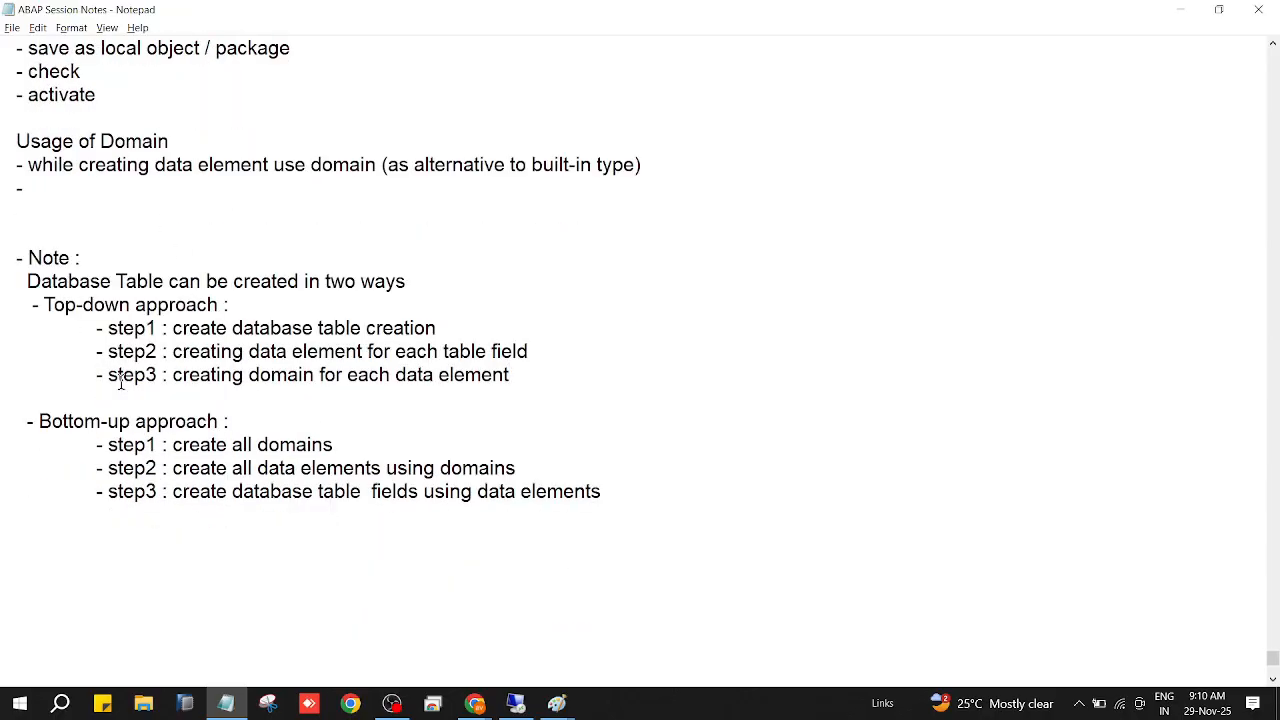
click(19, 557)
text(Where)
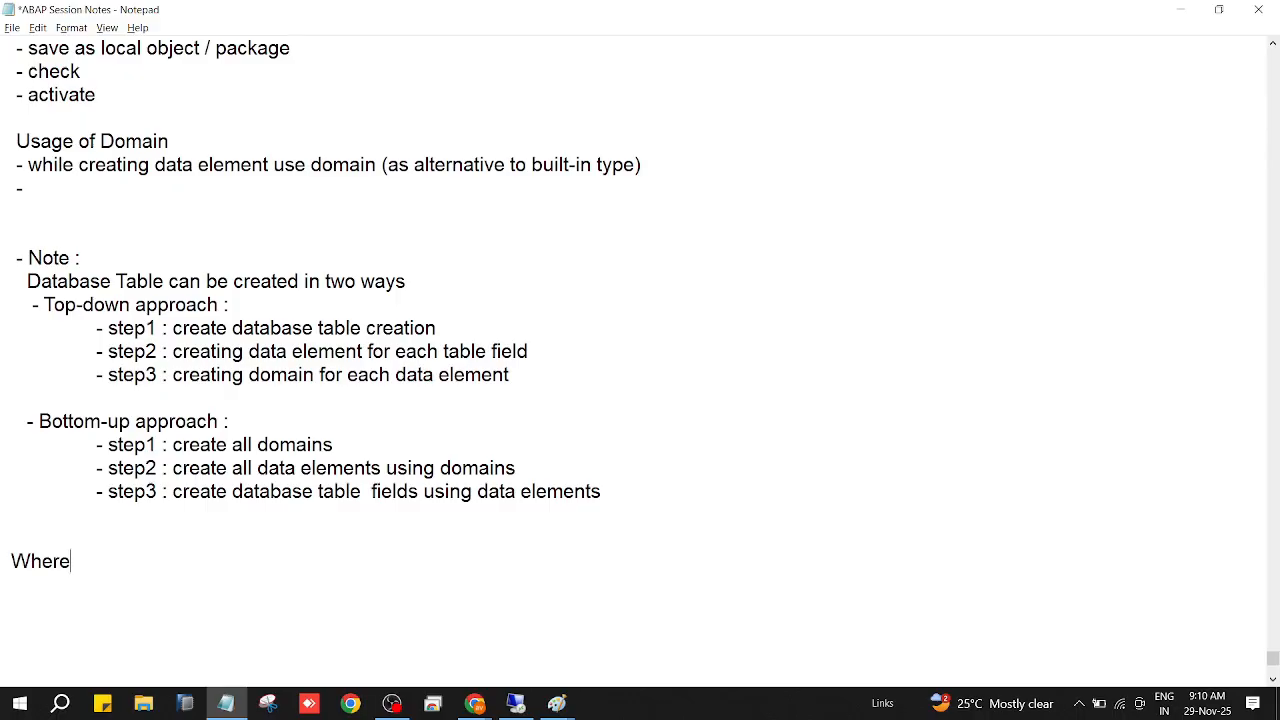
text(-used List :)
key(Return)
text(-)
scroll(440, 567, down, 1)
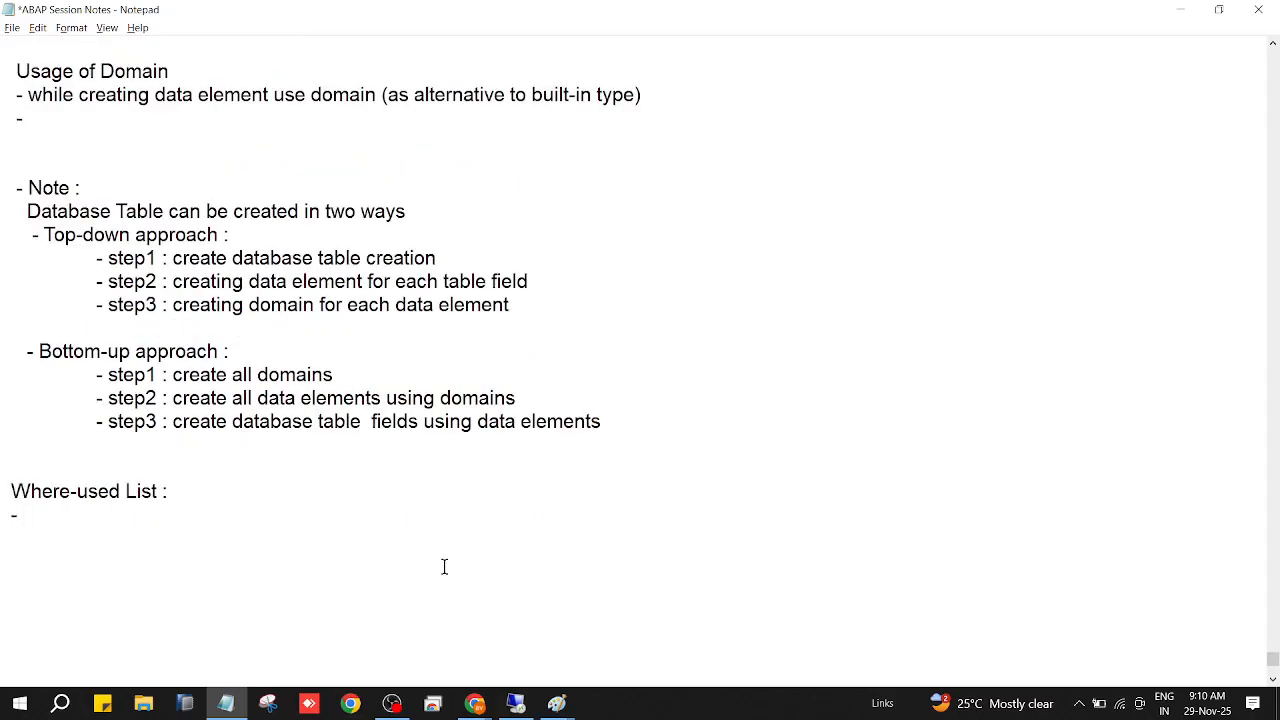
click(19, 33)
click(27, 93)
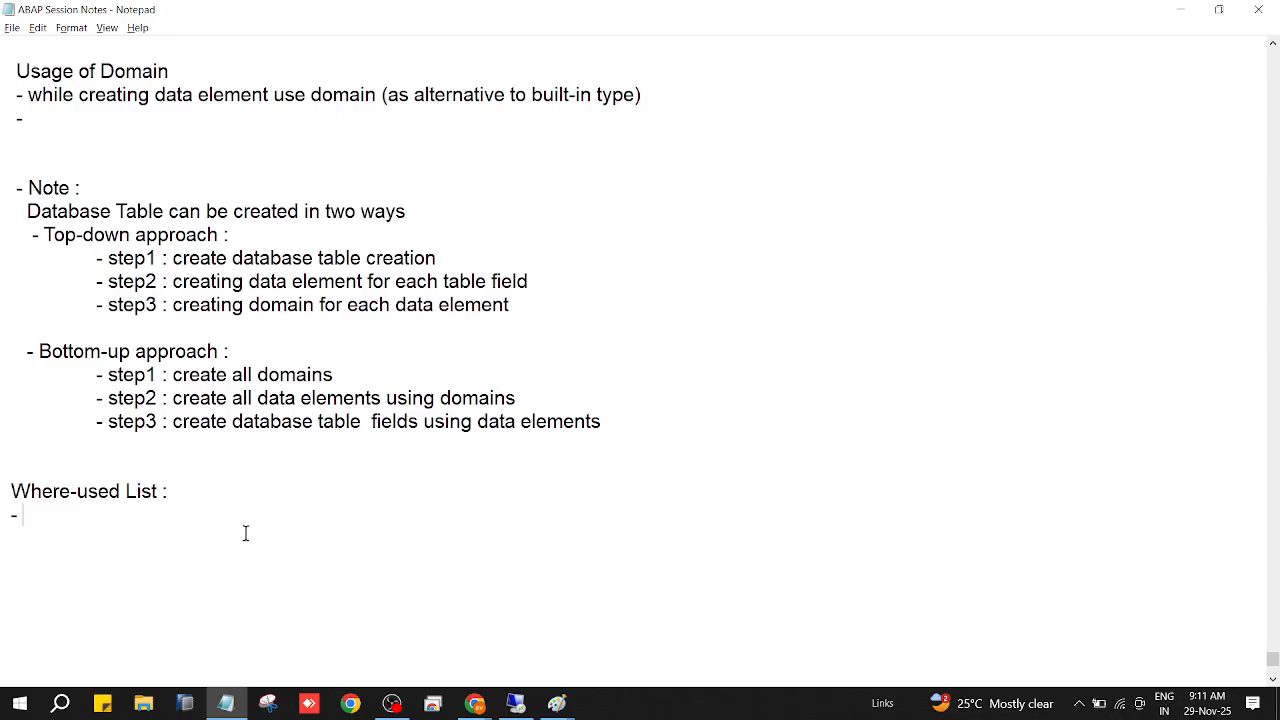
Write the first Where-used List bullet as "this is imporatant feature provided by SAP to Consultant".
text(this )
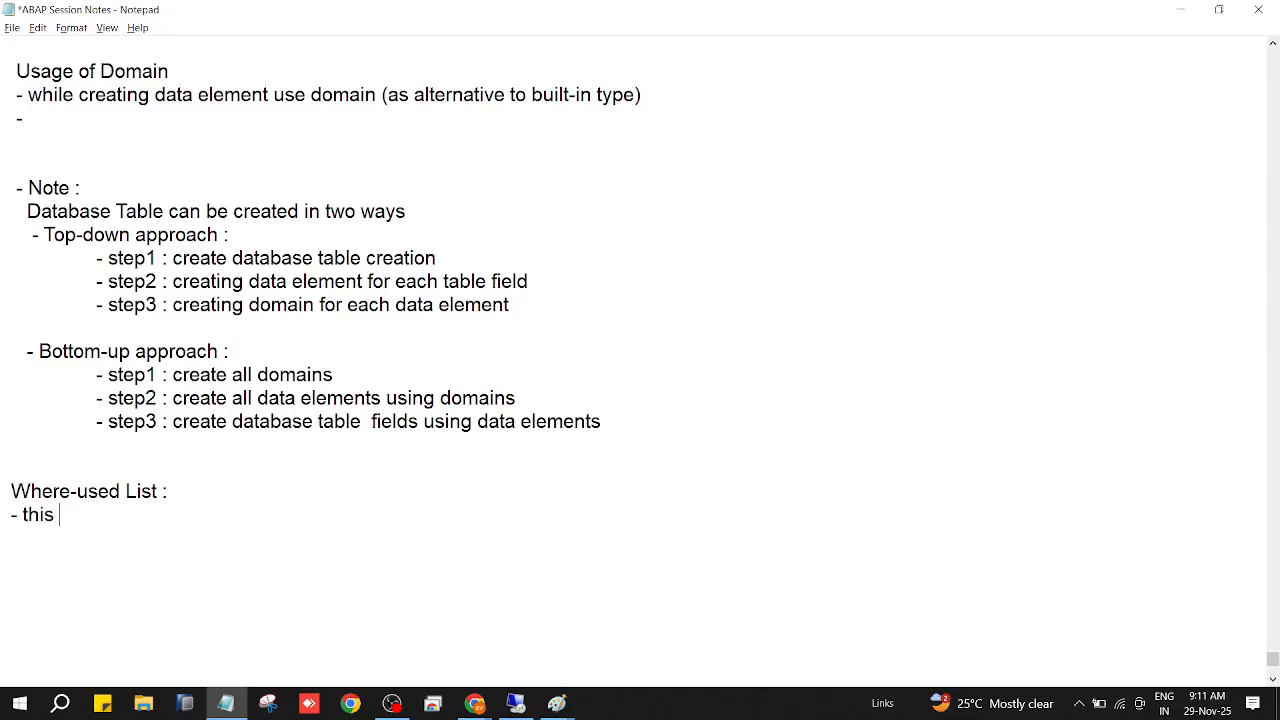
text(is imporatant fe)
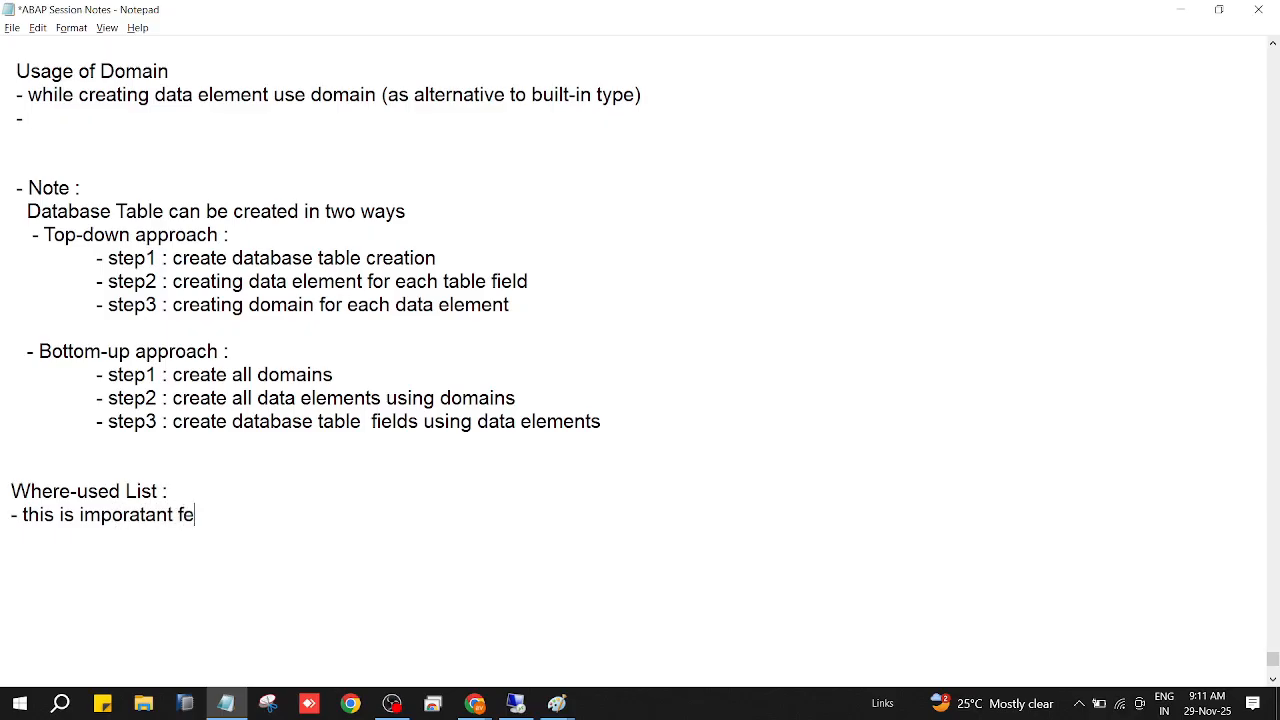
text(arture provided )
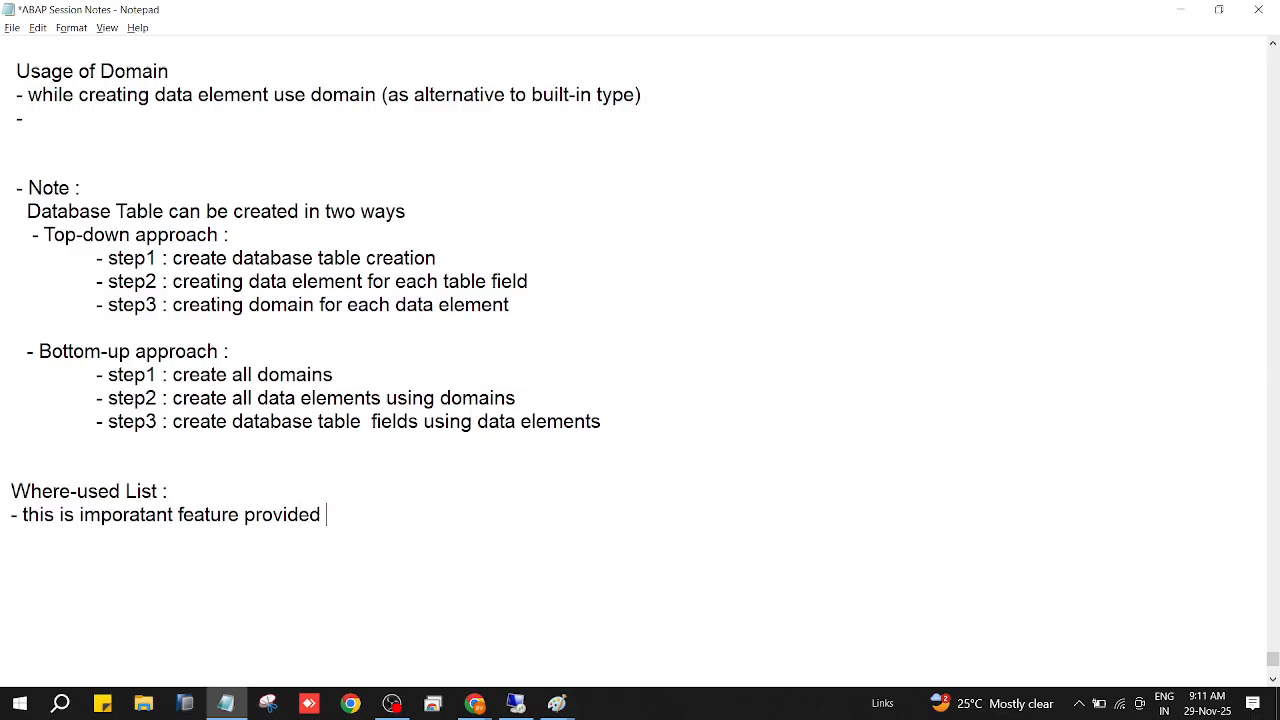
text(by SAP TO)
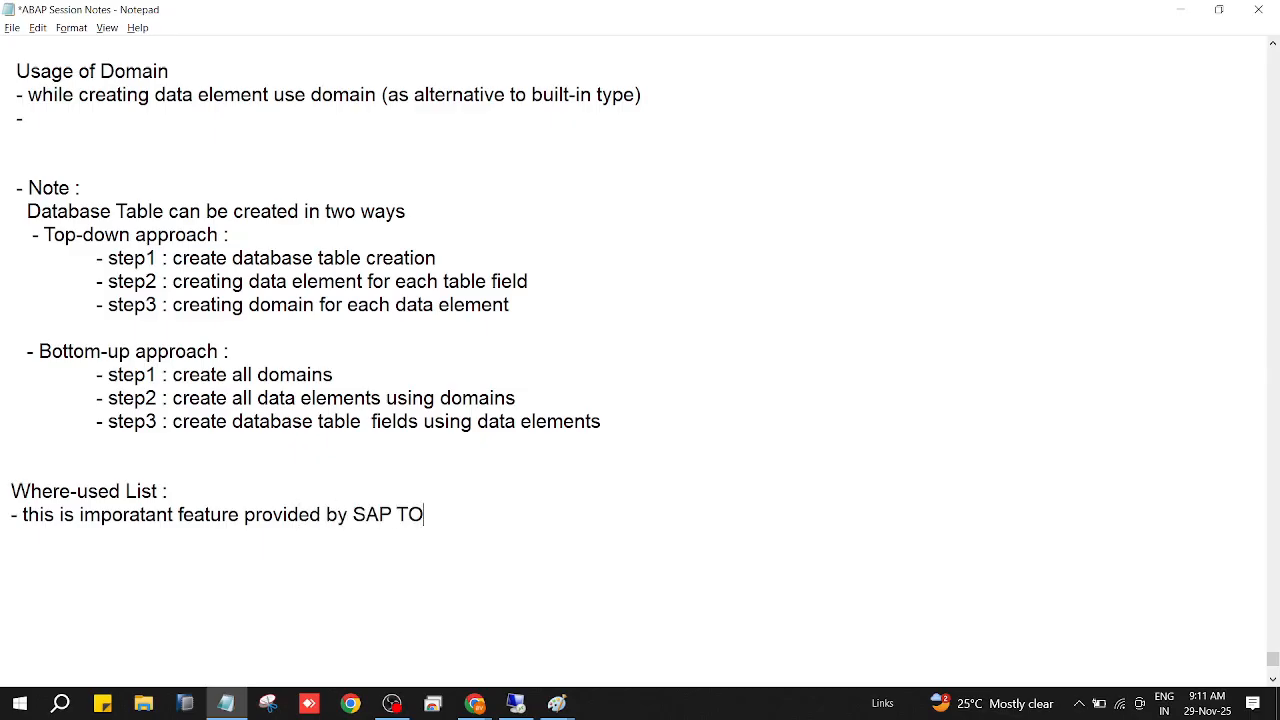
key(BackSpace)
key(BackSpace)
text(TO)
key(BackSpace)
key(BackSpace)
text(to Consultant)
key(Return)
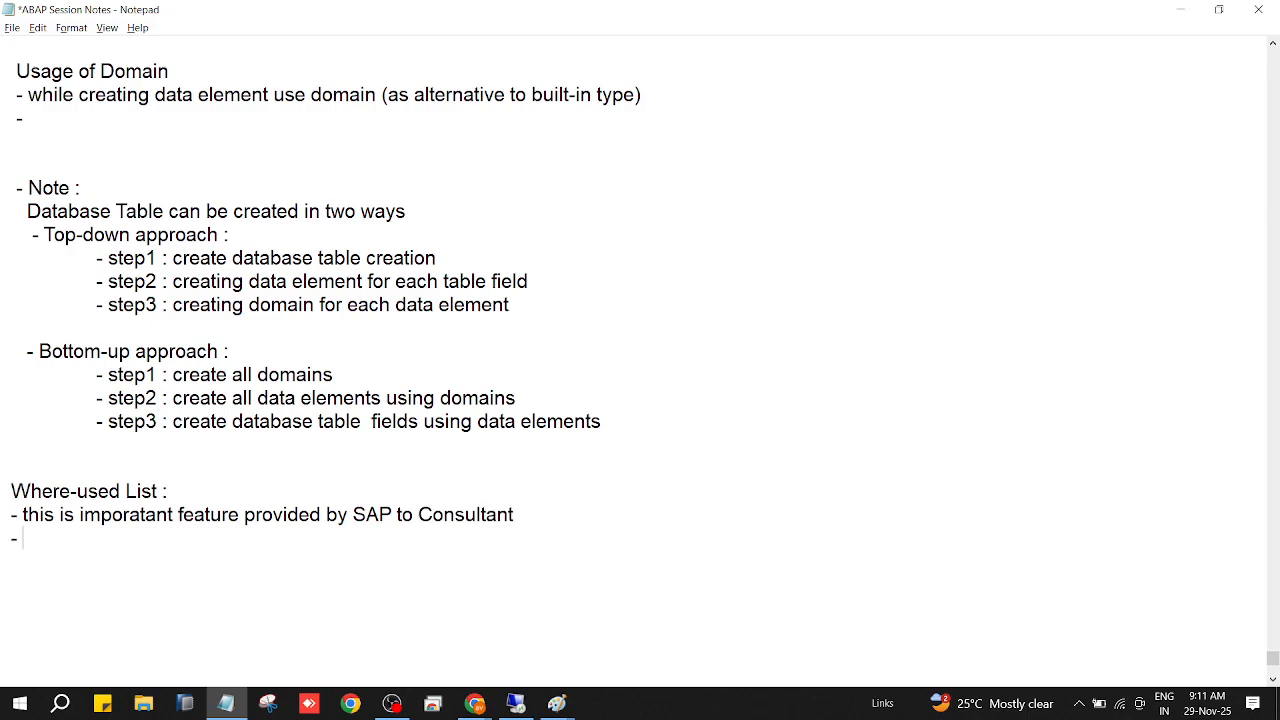
Add the second bullet "- it is used to quickly find out the used areas of the current object".
text(- it u)
key(BackSpace)
text(is used to qu)
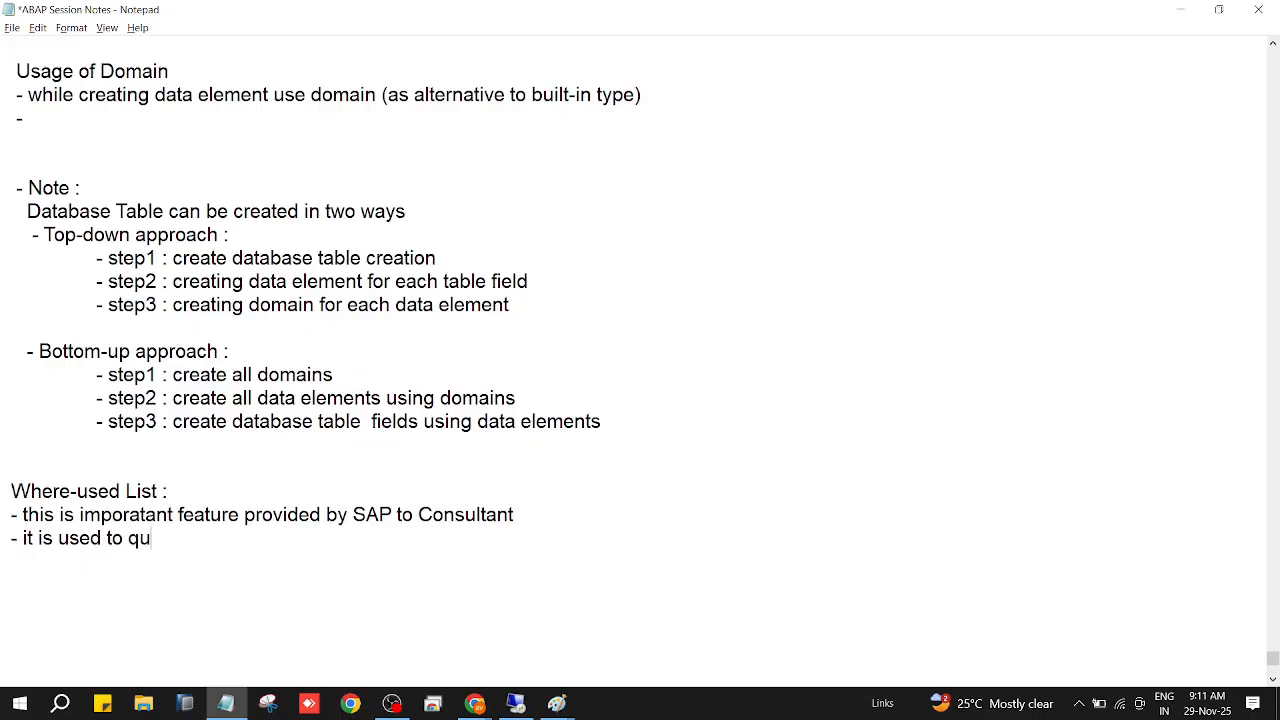
text(ickly find out the)
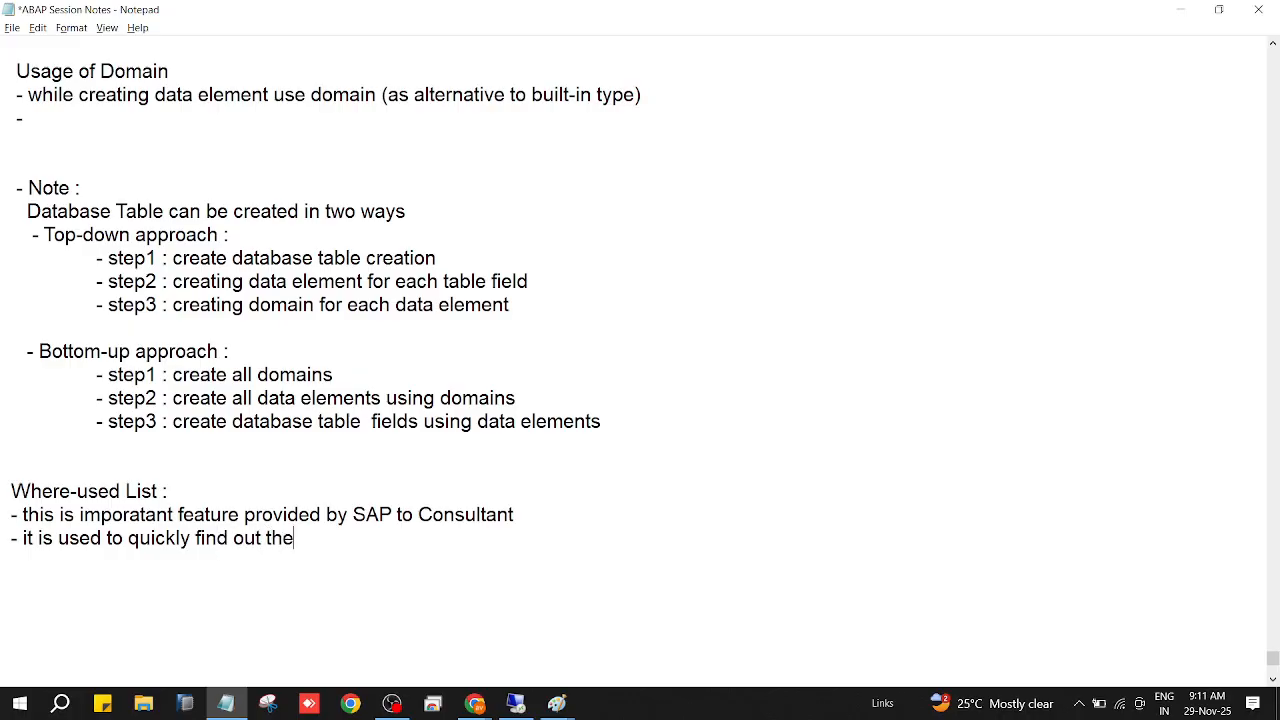
text( used area)
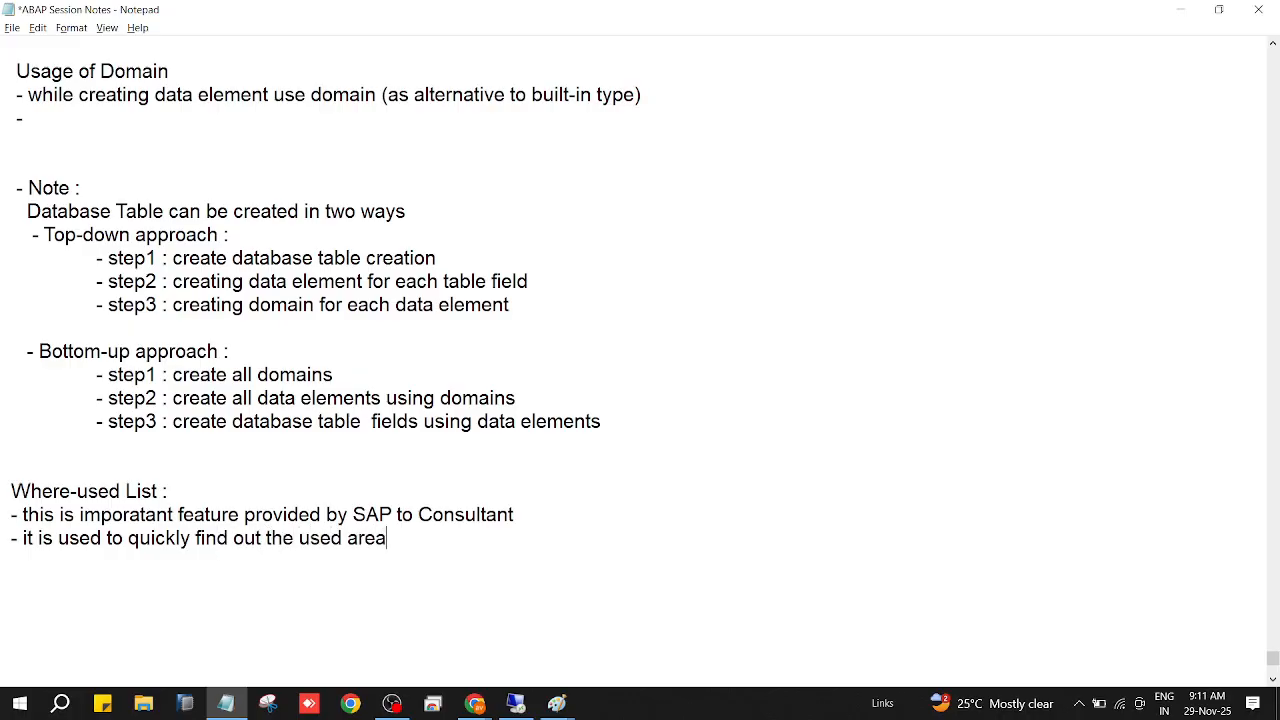
text(s of the current object)
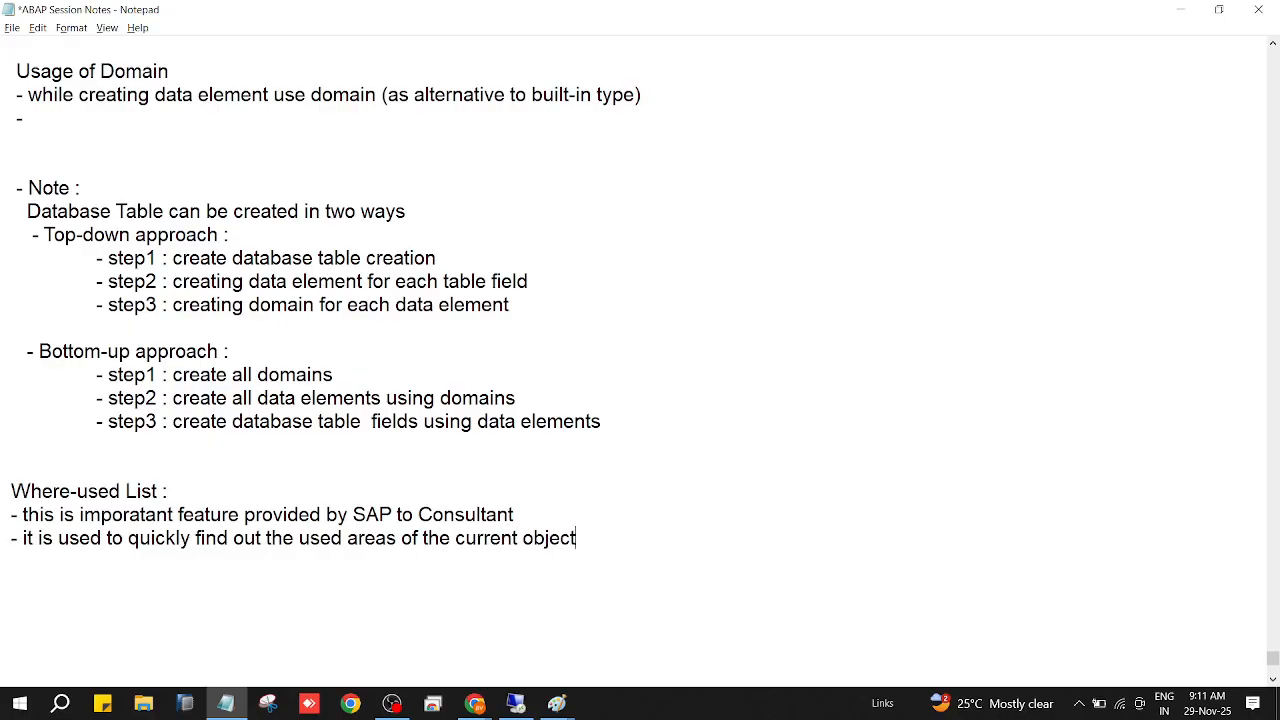
Add the third Where-used List bullet "- it provides the list of used objects in a dialog box".
key(Return)
text(- it provides the lis)
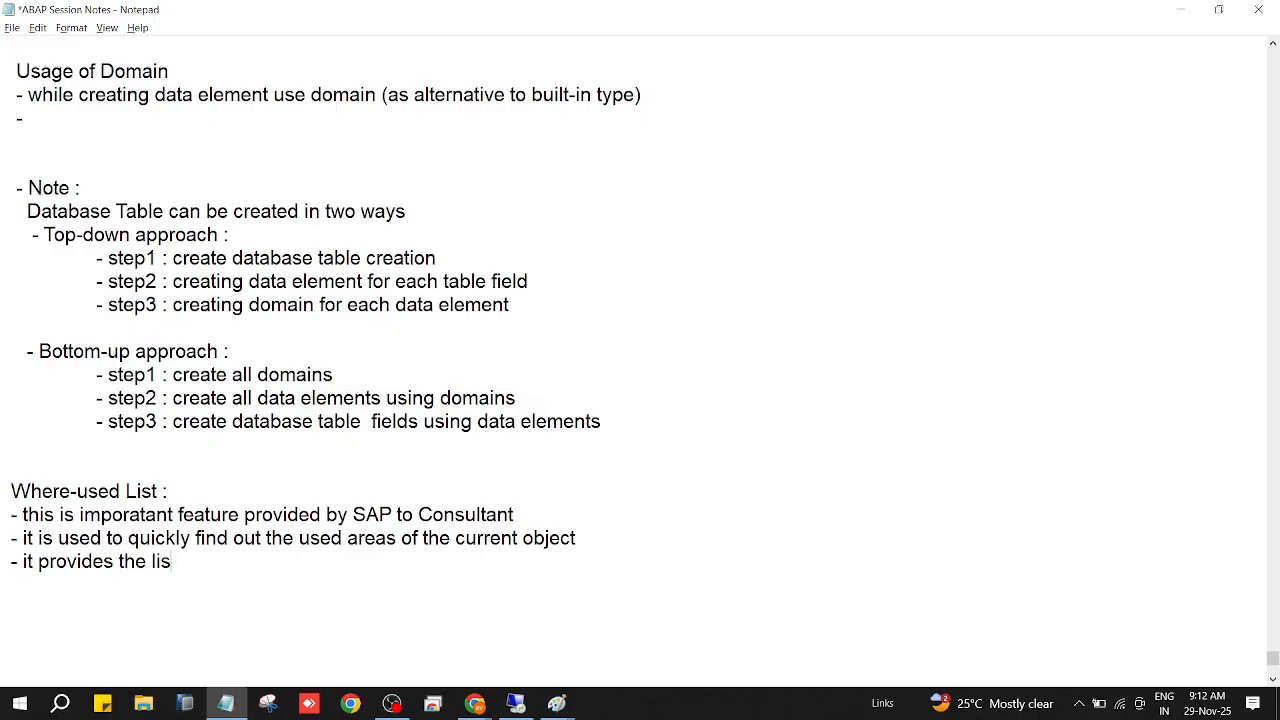
text(t of used obj)
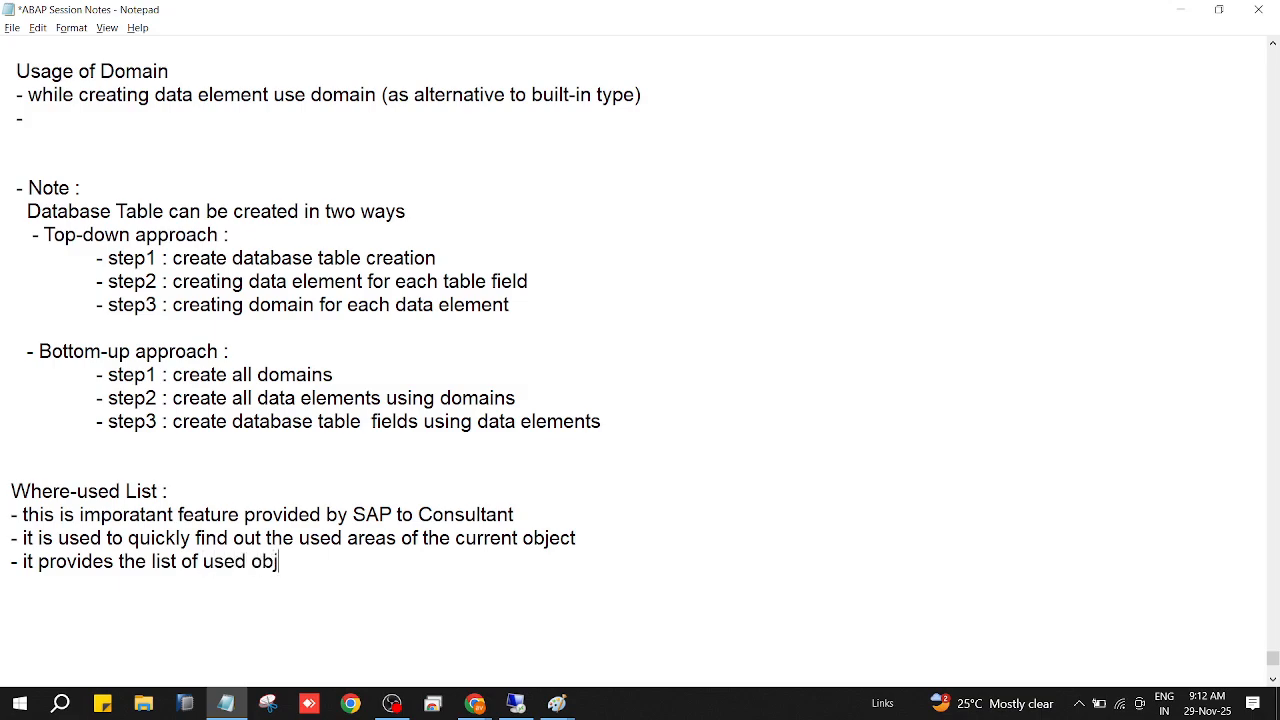
text(ects in a dial)
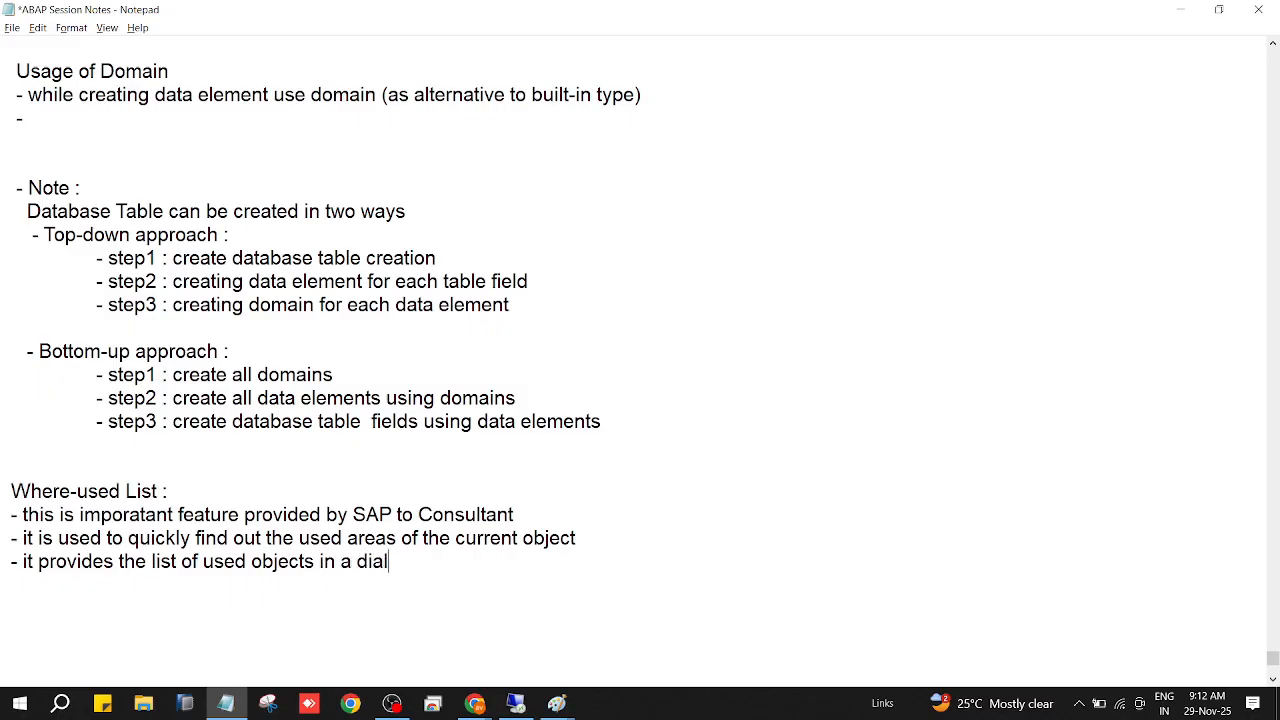
text(og box)
Add the fourth bullet "- the result depends on cursor posion and depends on objects" and save the notes.
text(- the result)
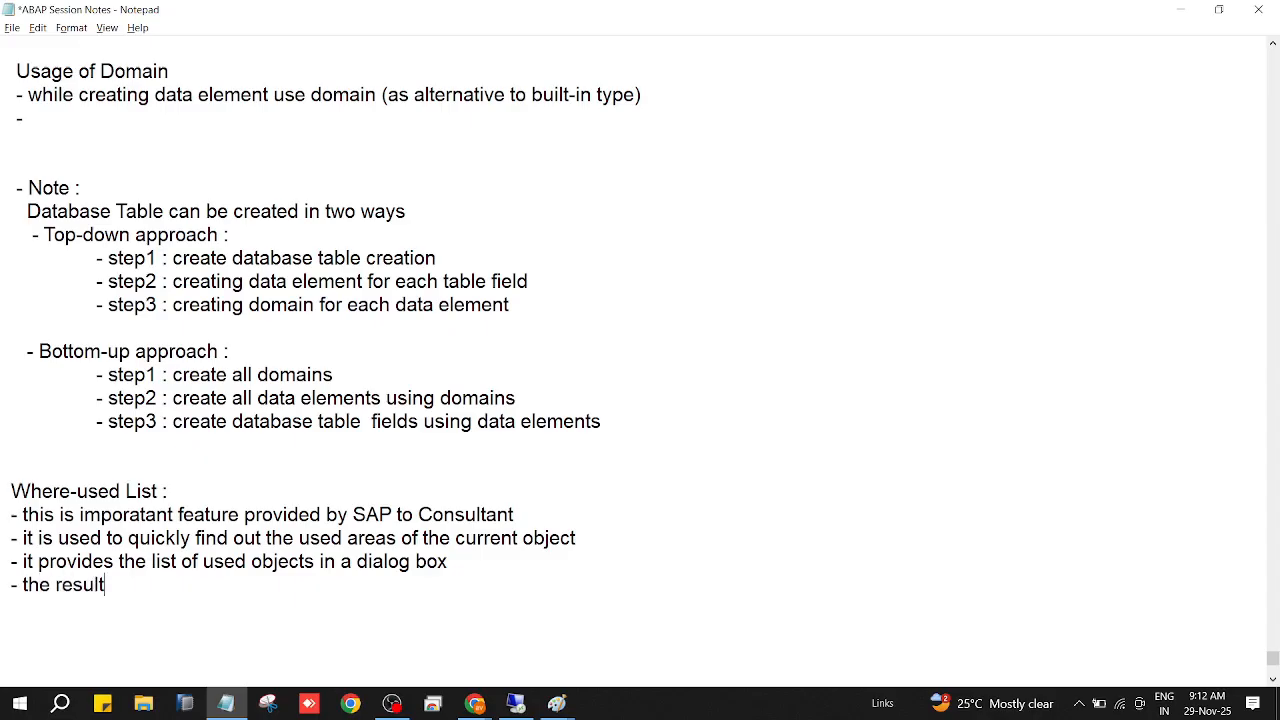
text( depends )
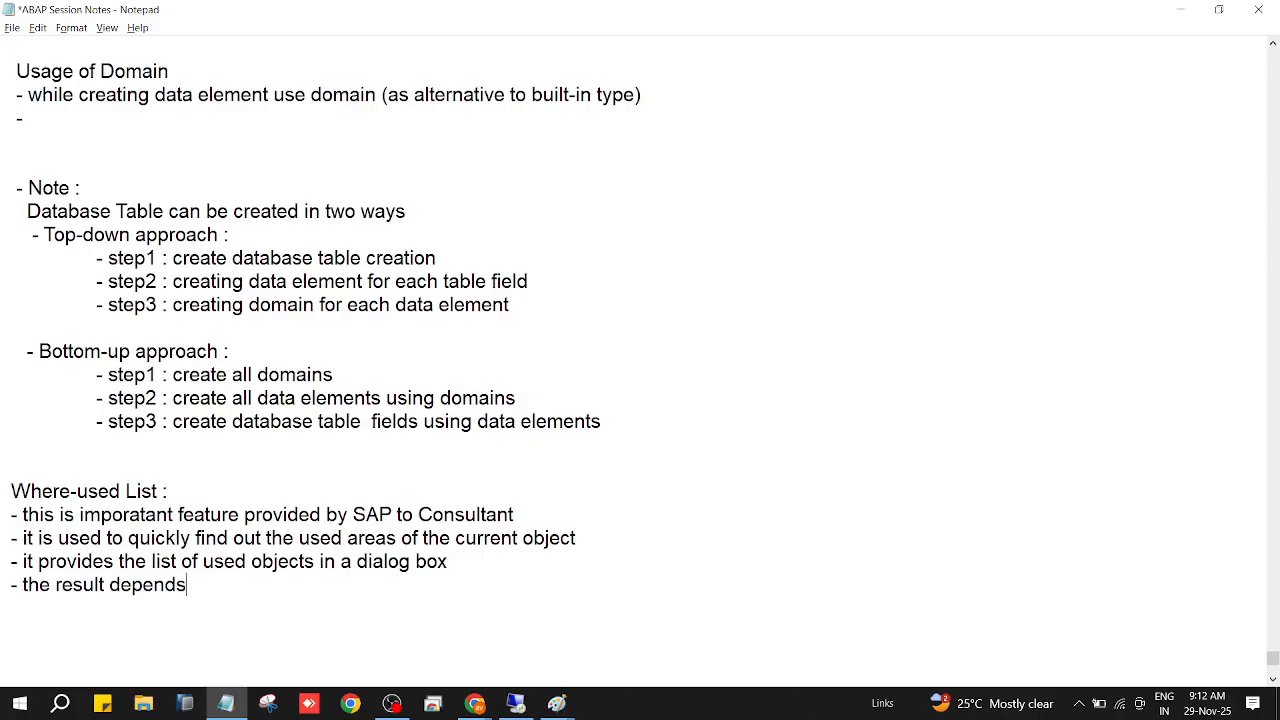
text(on cursor pon)
key(BackSpace)
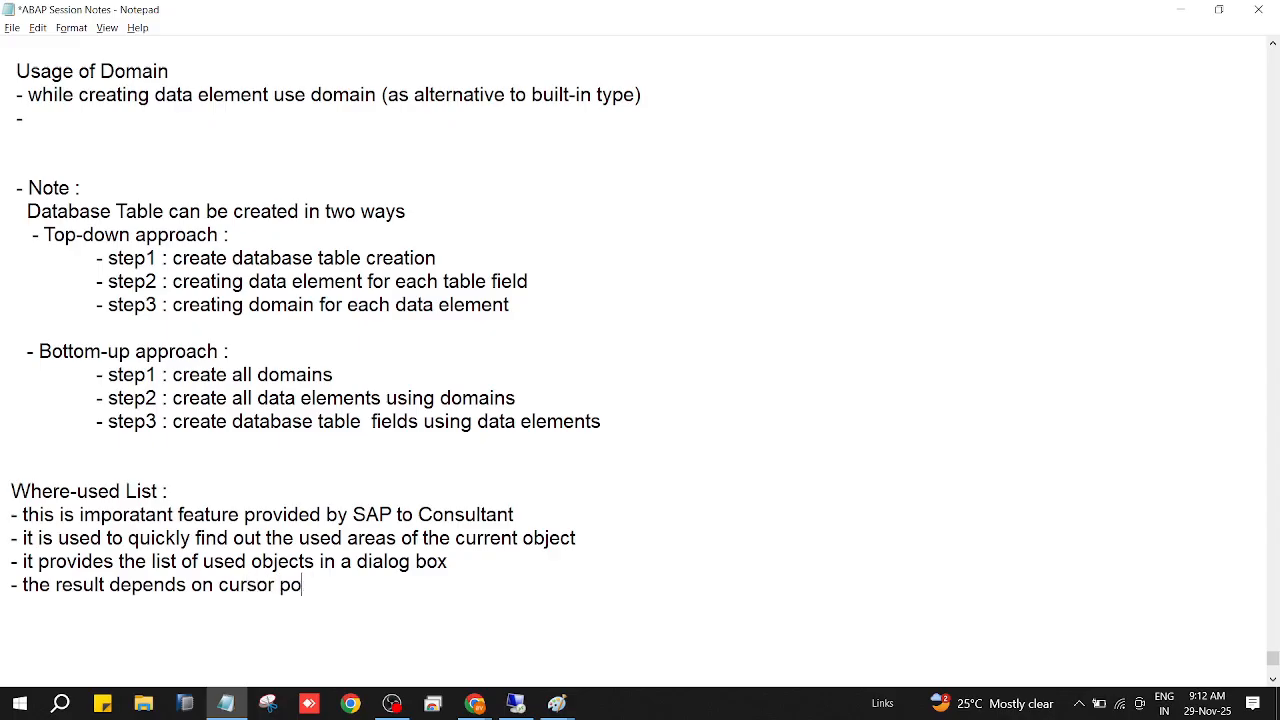
text(sion and depend)
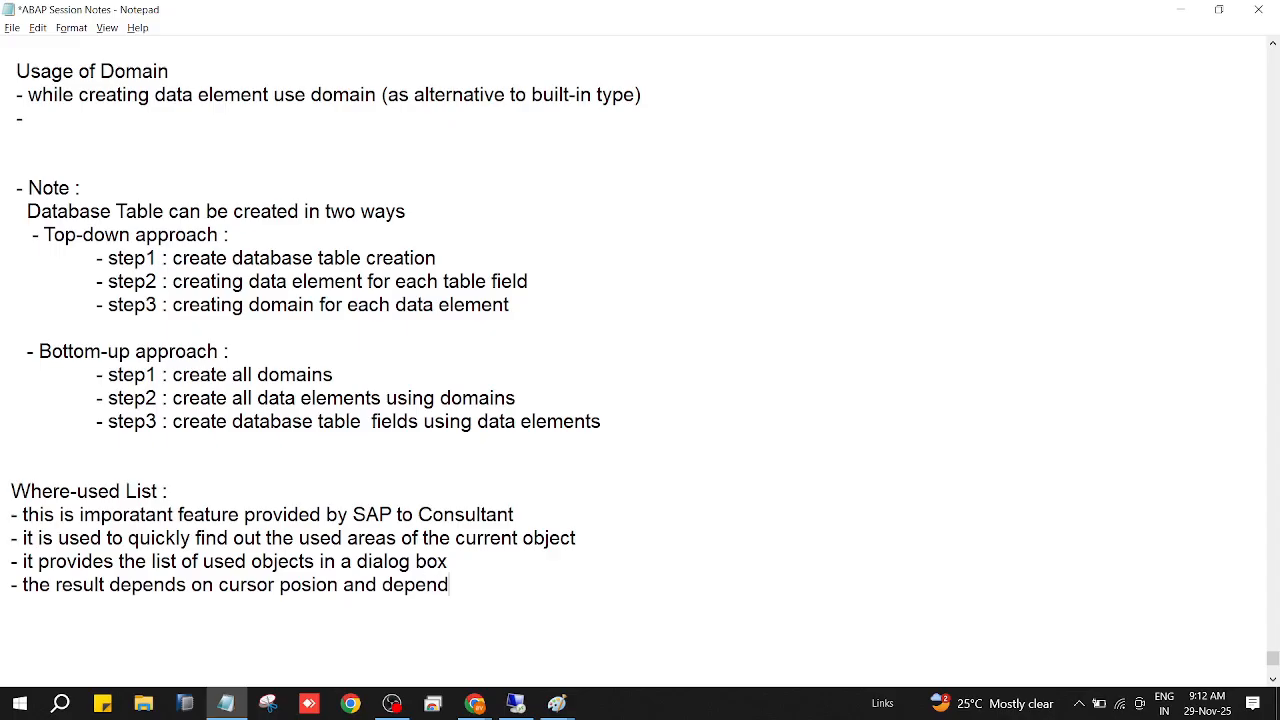
text(s on objects)
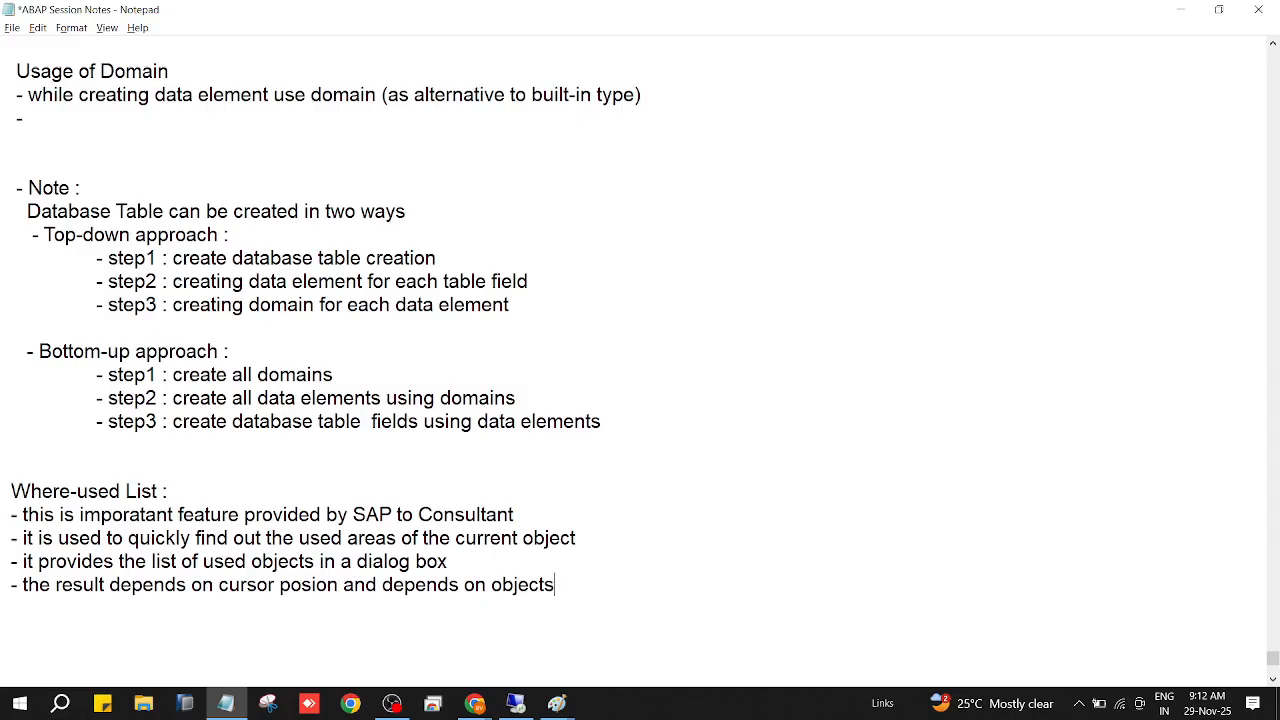
key(ctrl+s)
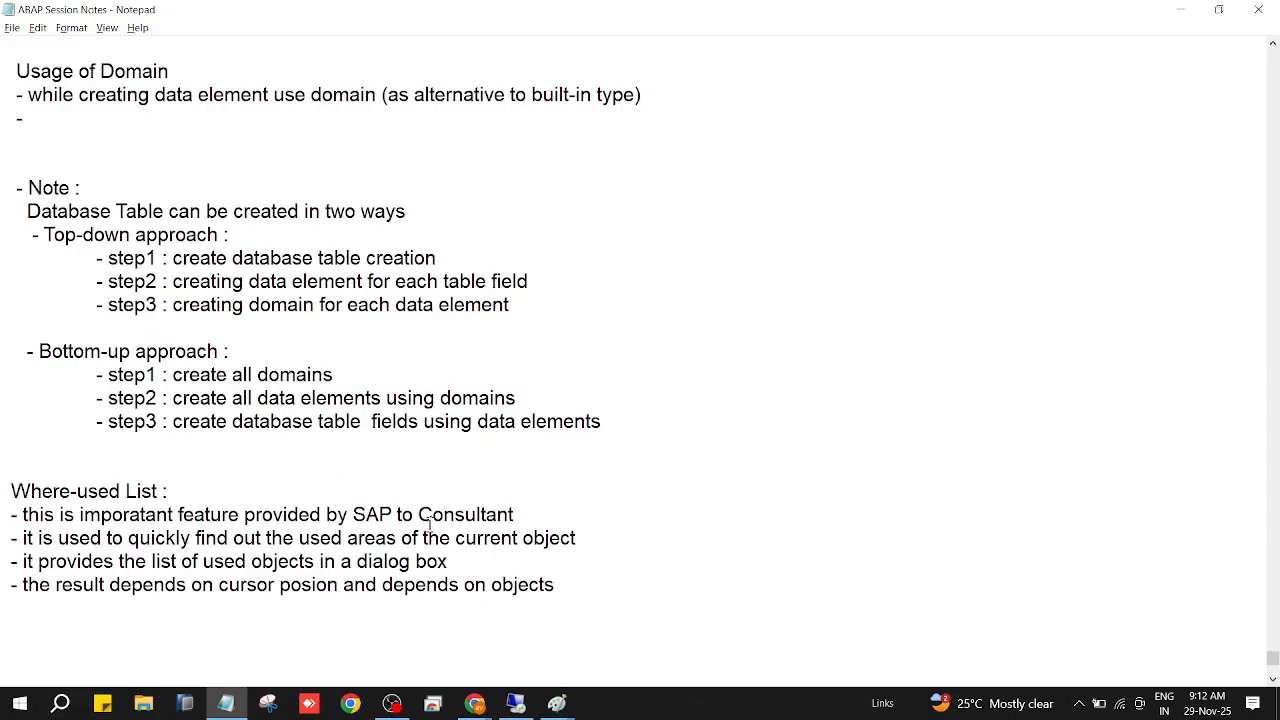
scroll(612, 588, down, 1)
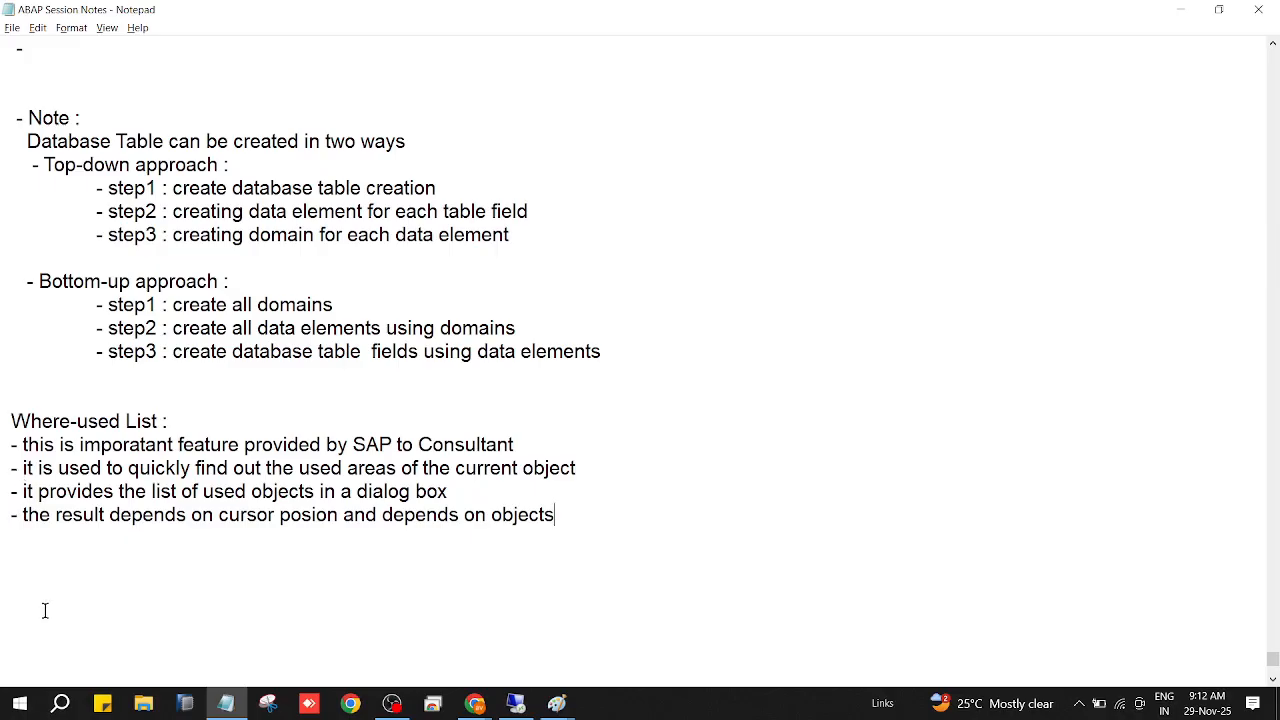
click(12, 28)
click(30, 93)
Review the "dependencies" diagram in Paint, and switch to the SAP ABAP Dictionary in the remote session.
mouse_move(560, 707)
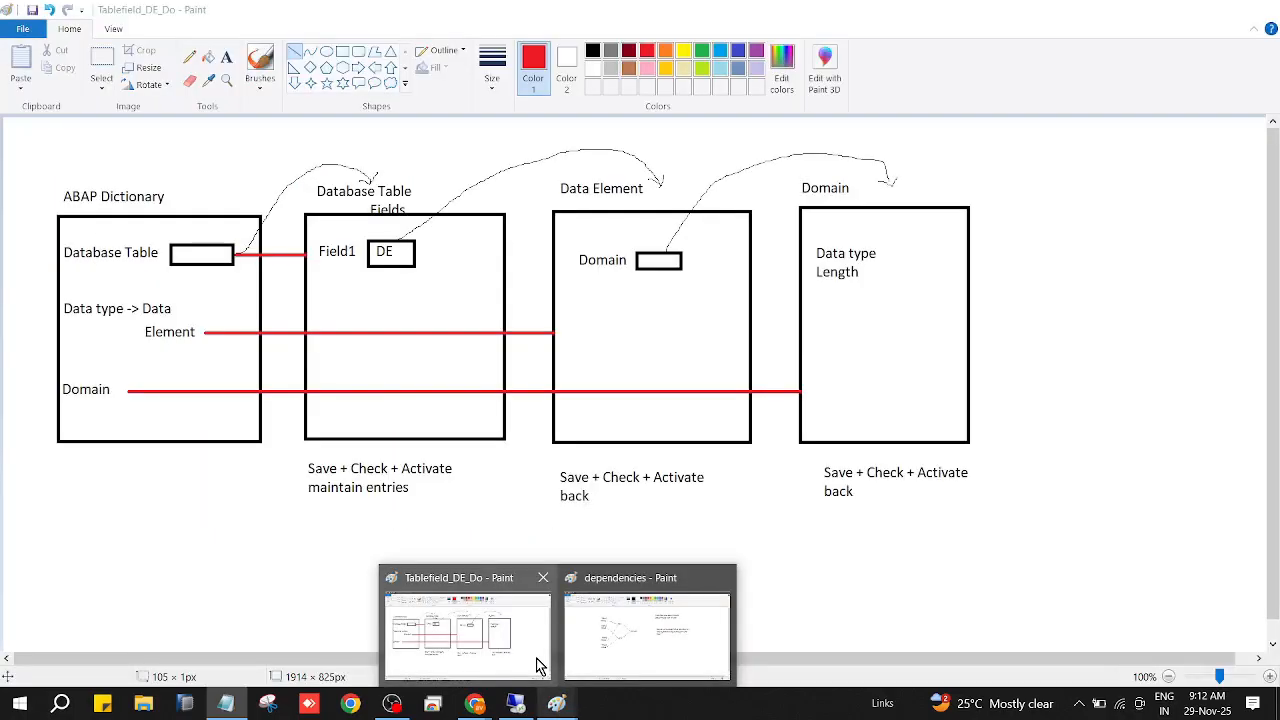
click(629, 663)
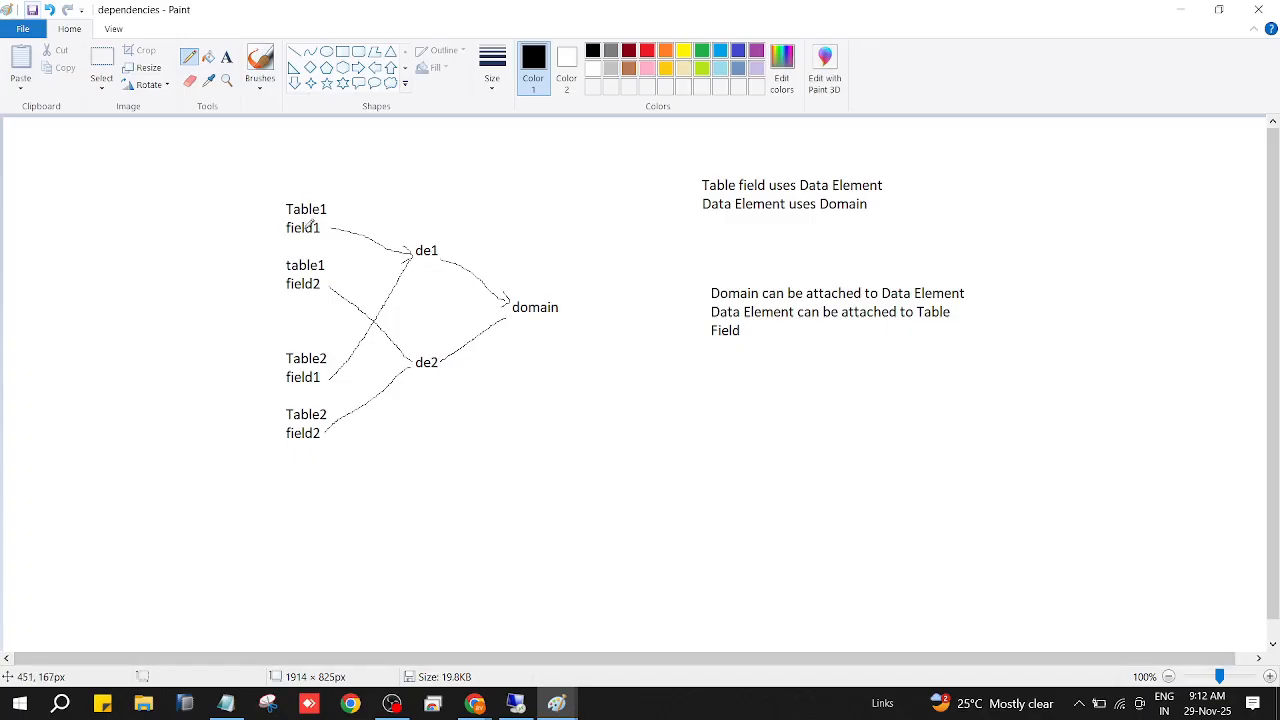
click(516, 706)
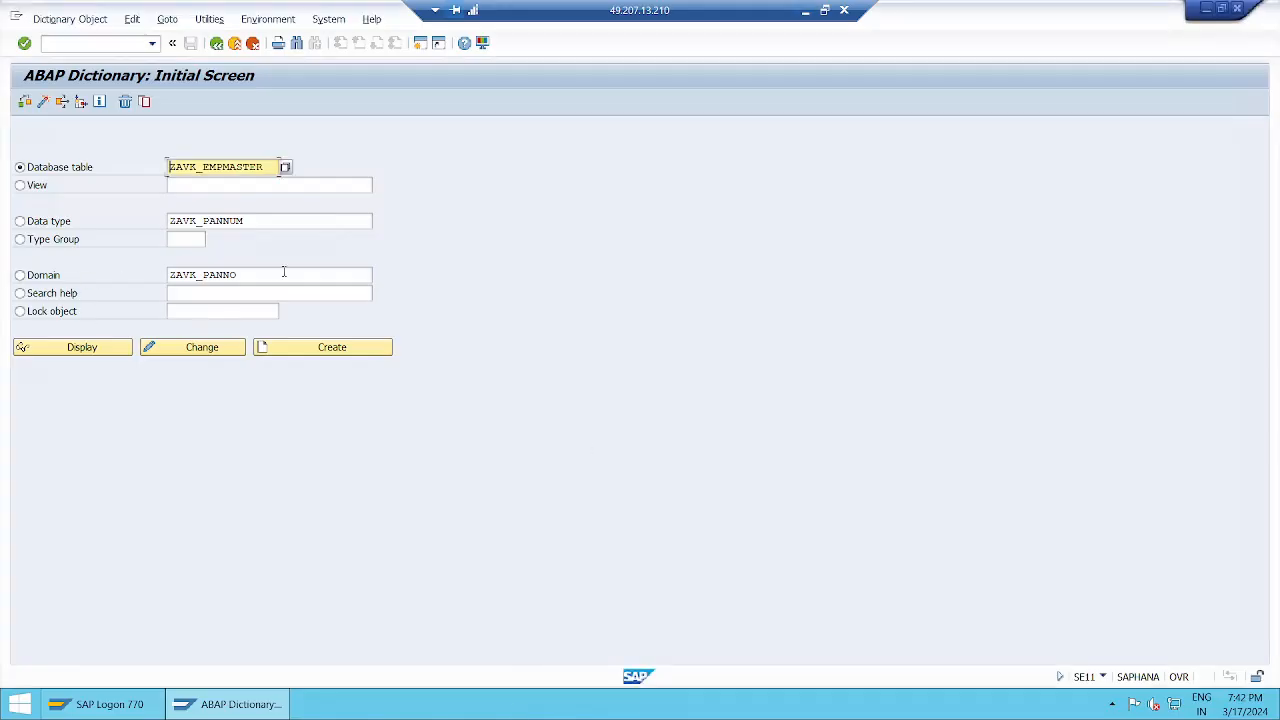
Run the Where-Used List for the domain ZAVK_PANNO with Data Elements as the search range.
click(20, 275)
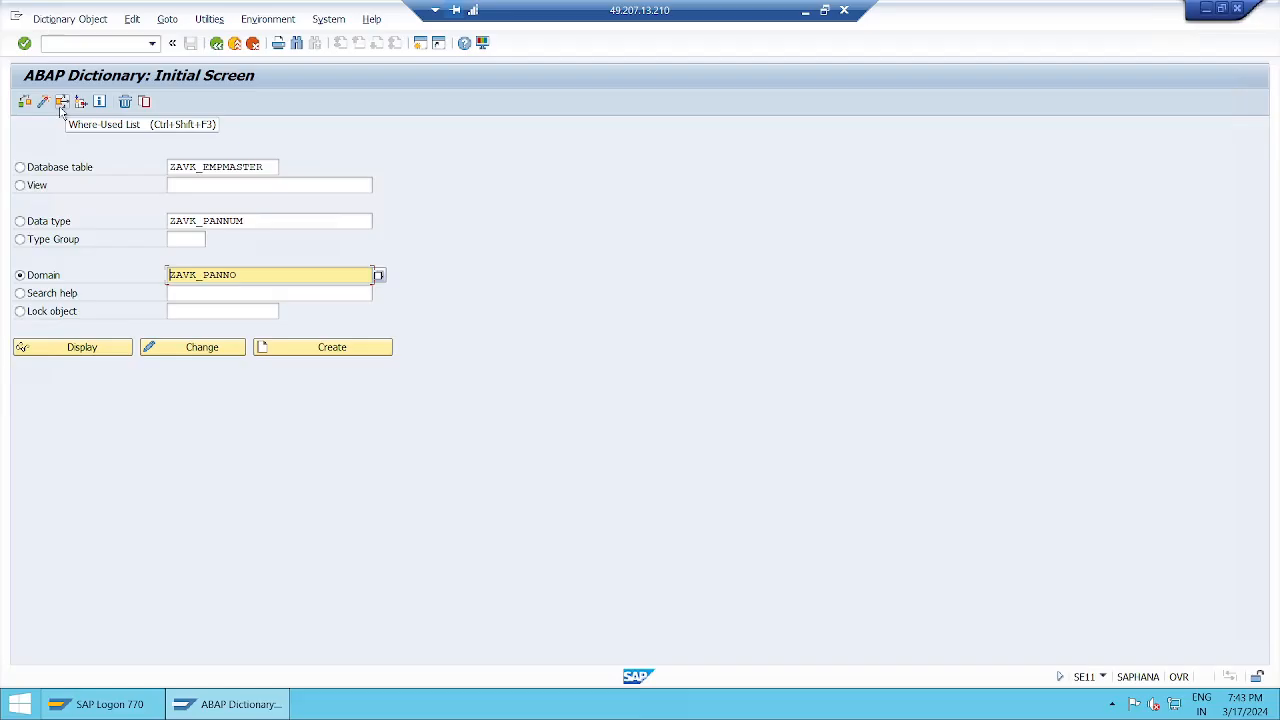
click(106, 20)
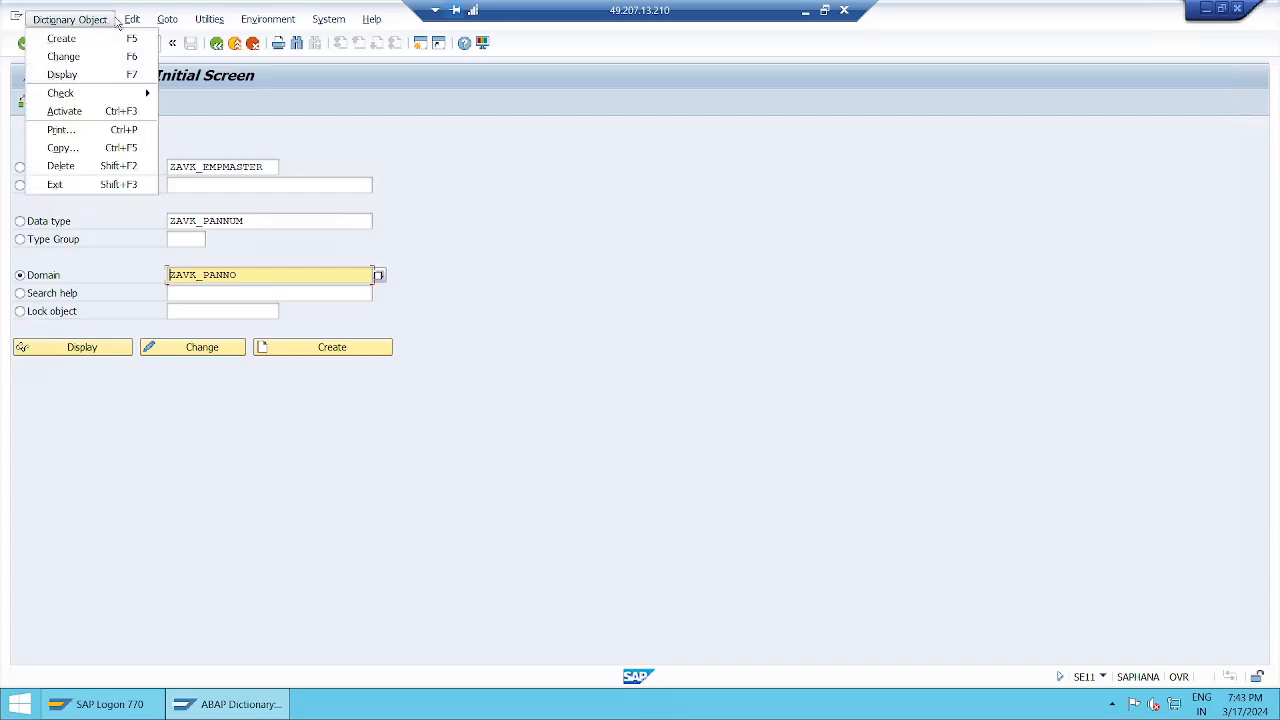
mouse_move(179, 22)
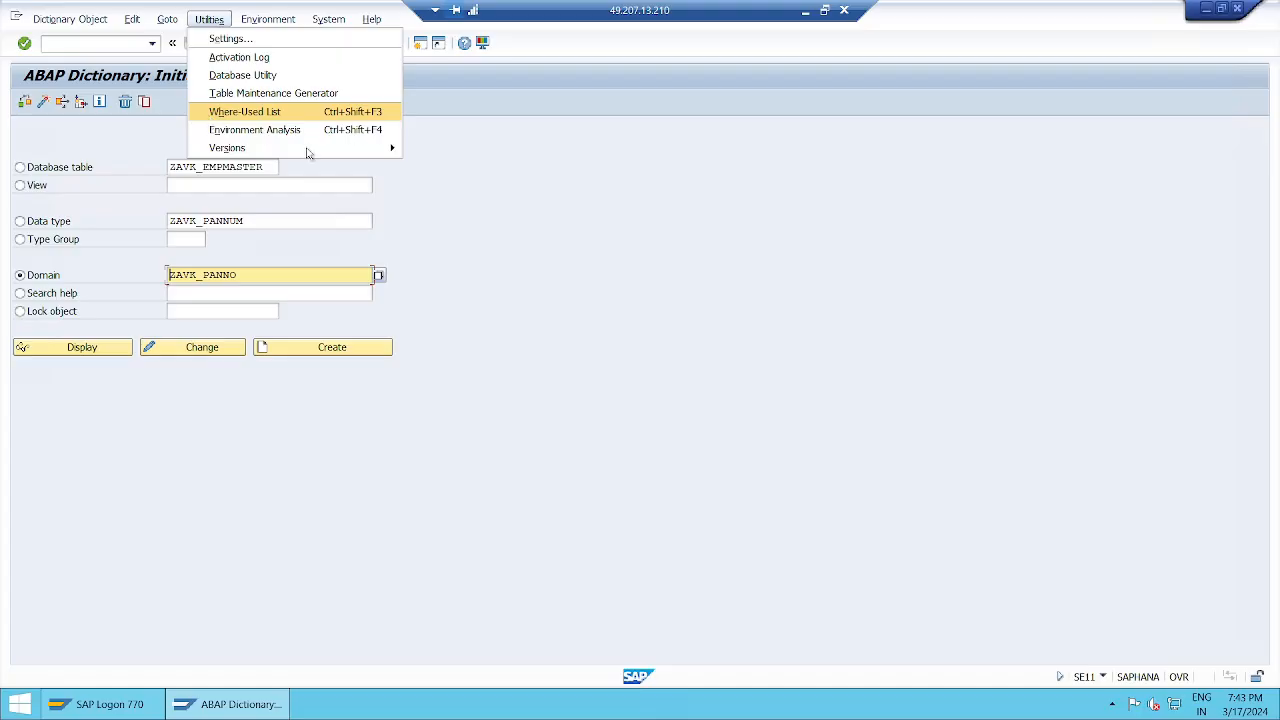
click(505, 301)
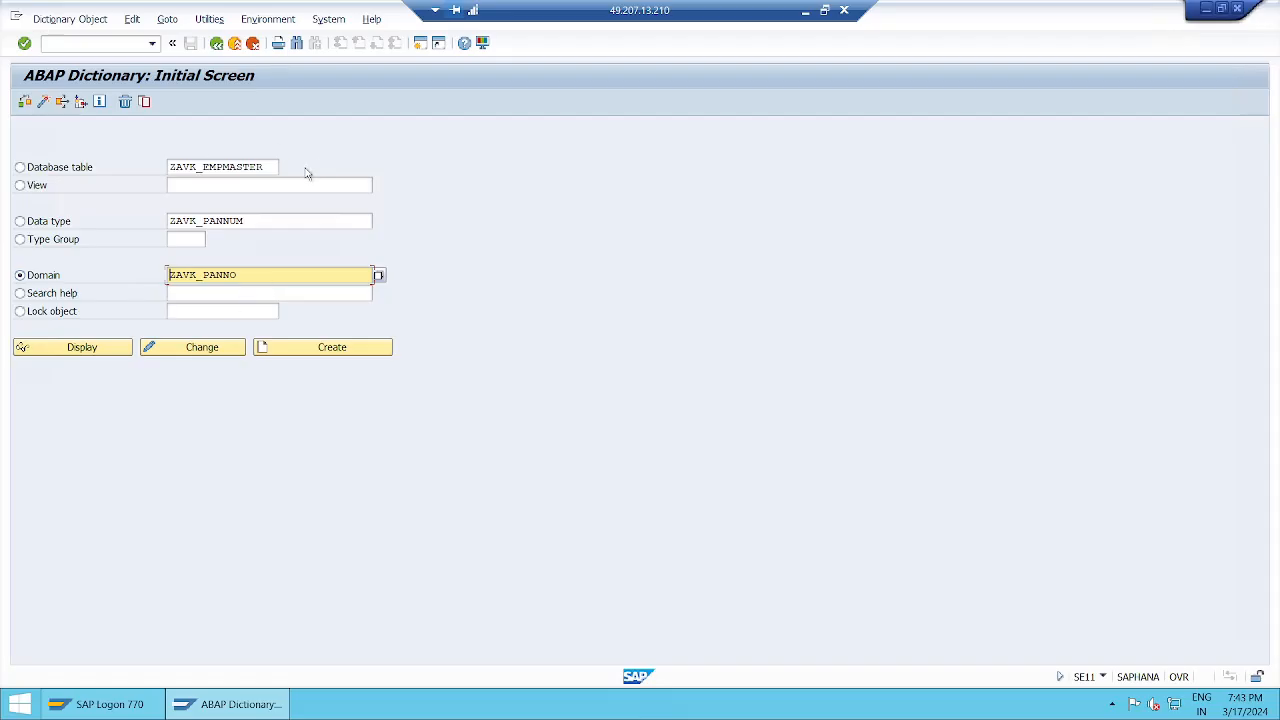
click(265, 277)
click(62, 103)
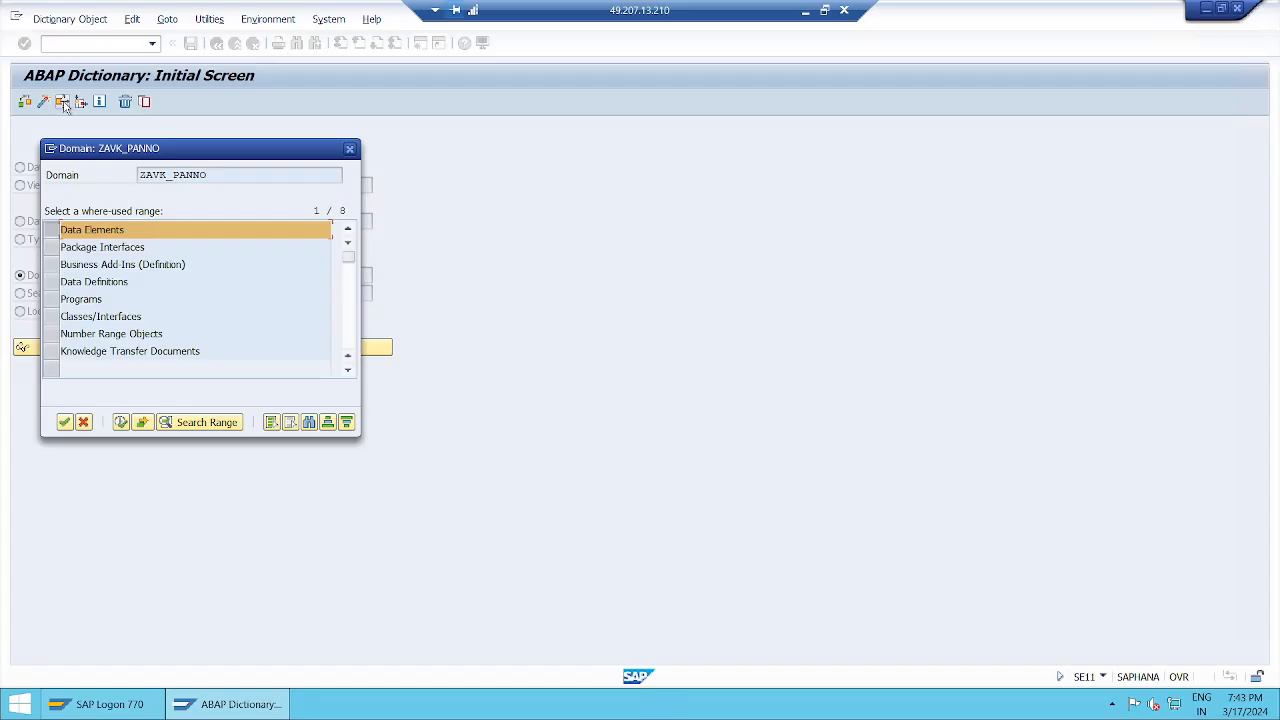
drag(263, 157, 649, 149)
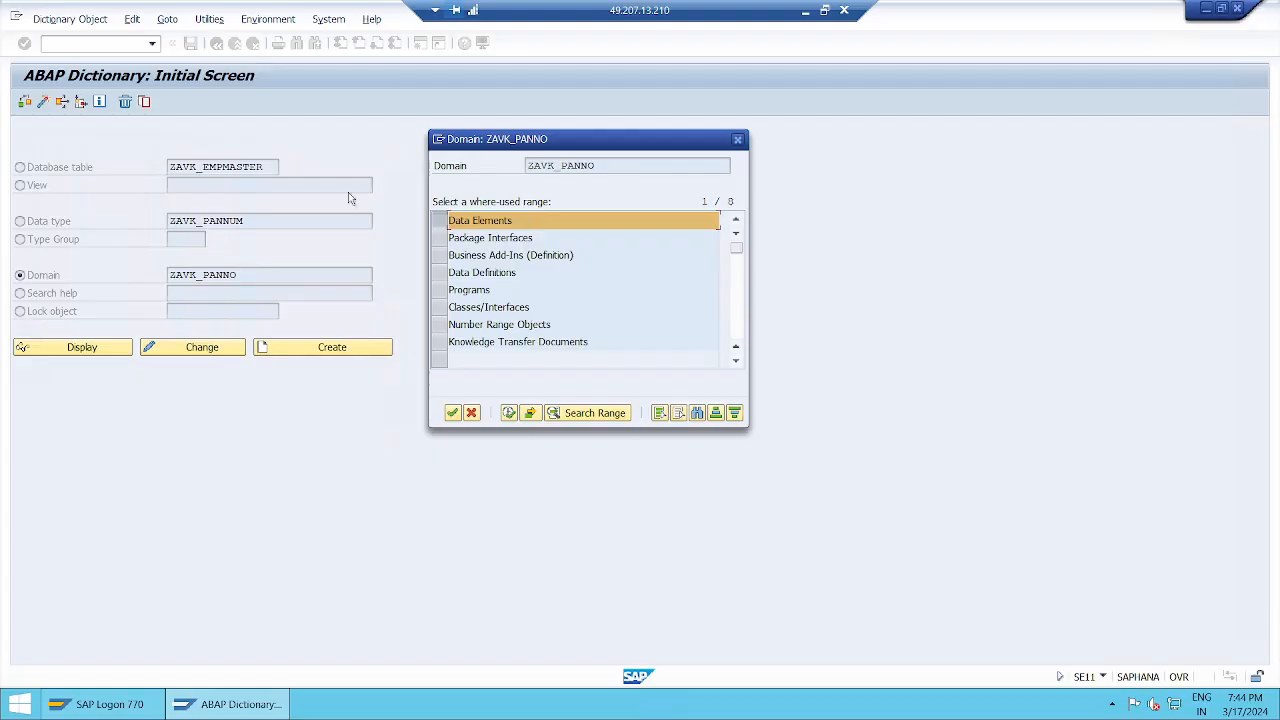
click(608, 165)
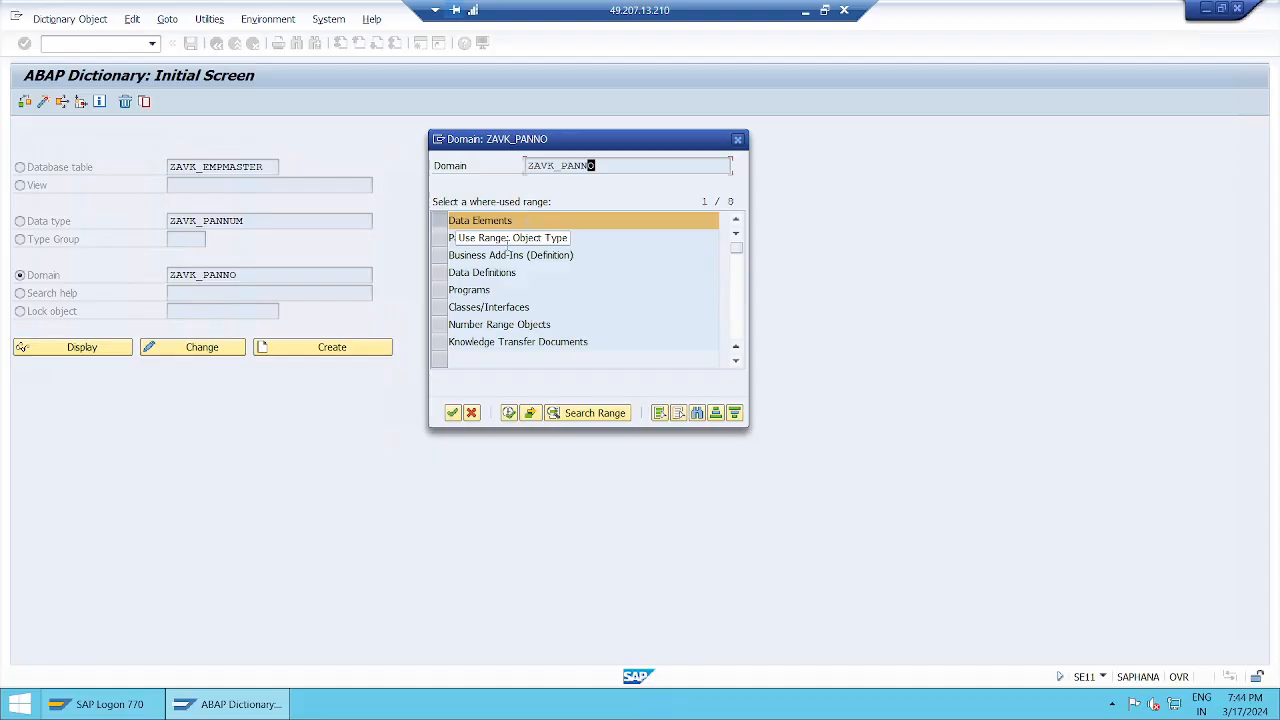
click(452, 412)
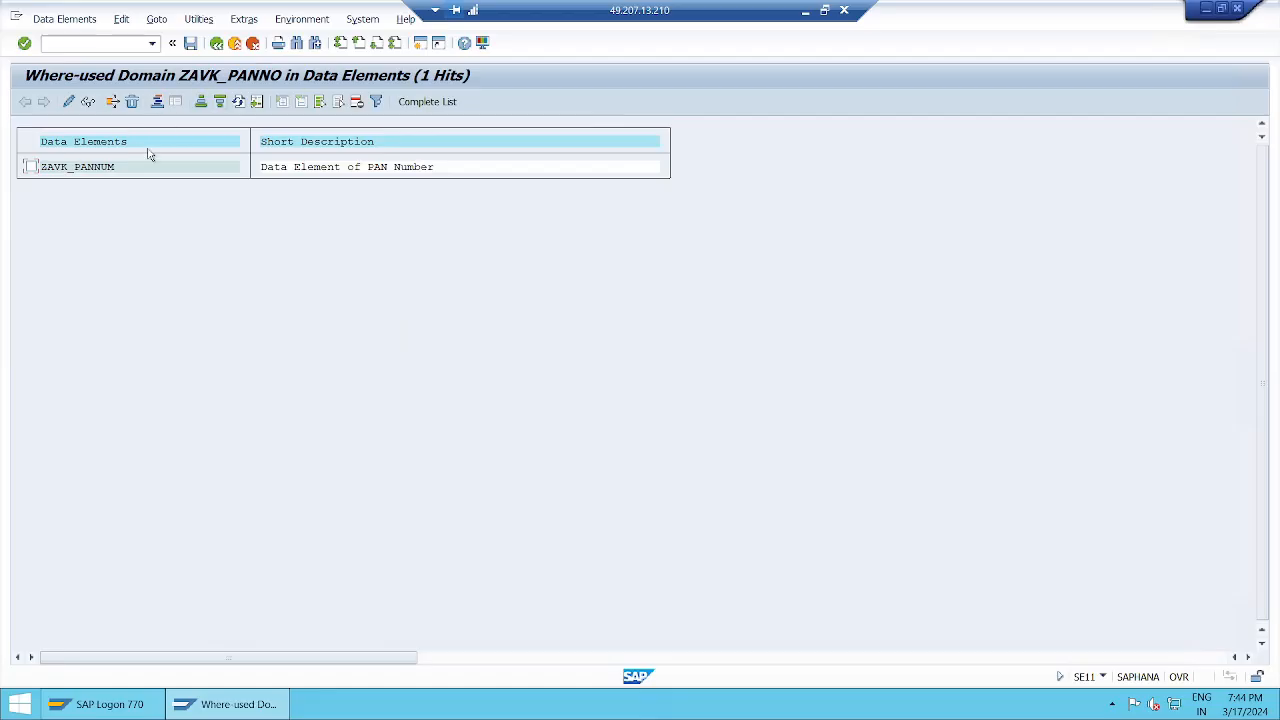
From the result list, run the Where-Used List for data element ZAVK_PANNUM with Table fields as the search range.
click(31, 167)
click(114, 104)
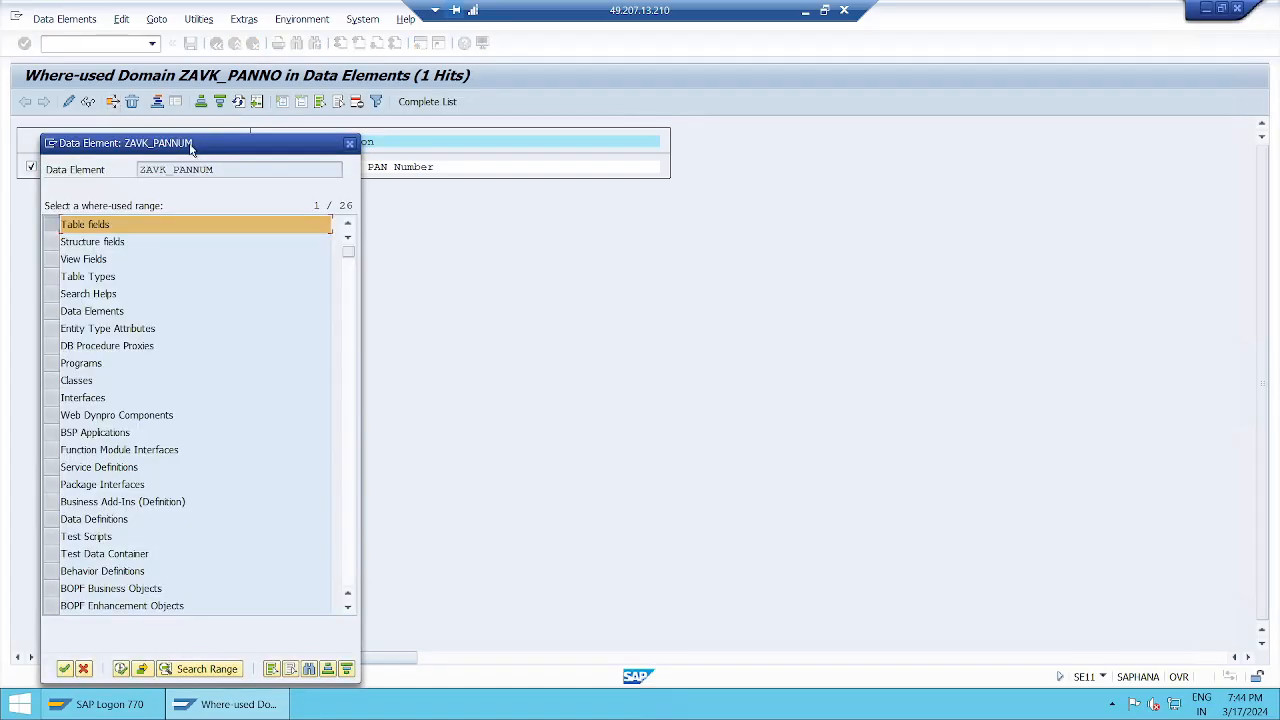
drag(216, 148, 788, 160)
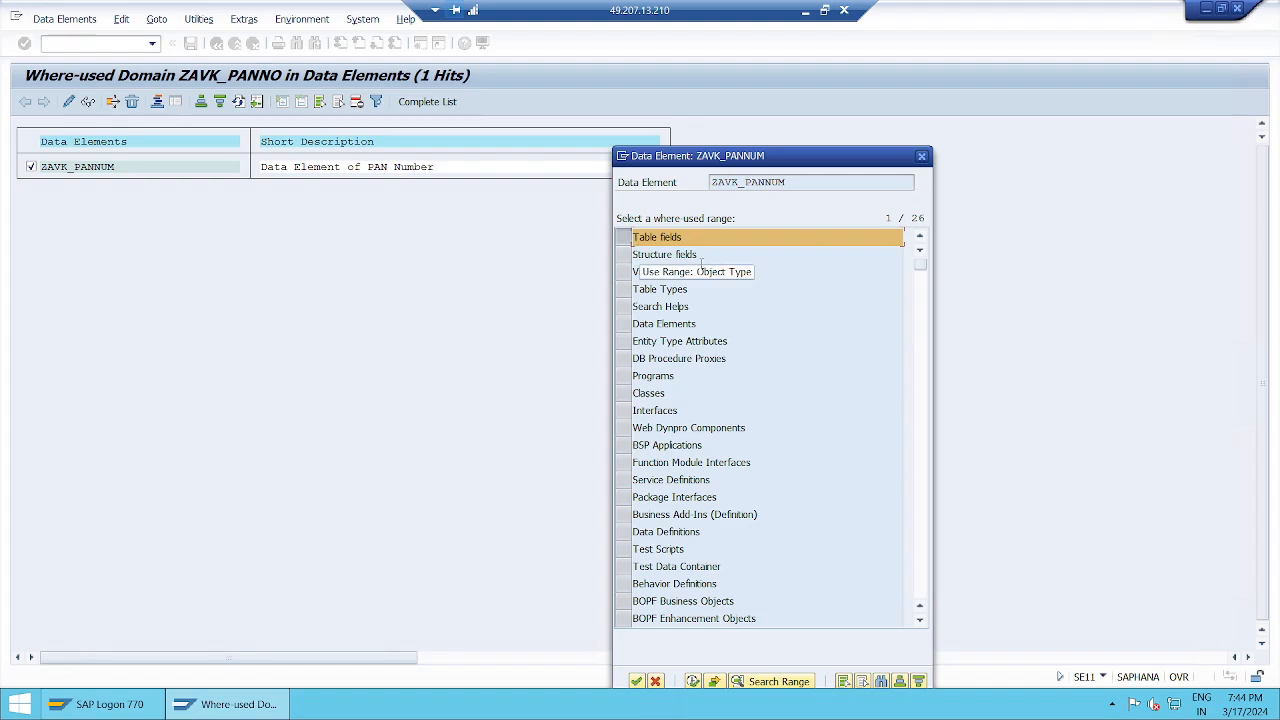
scroll(722, 520, down, 5)
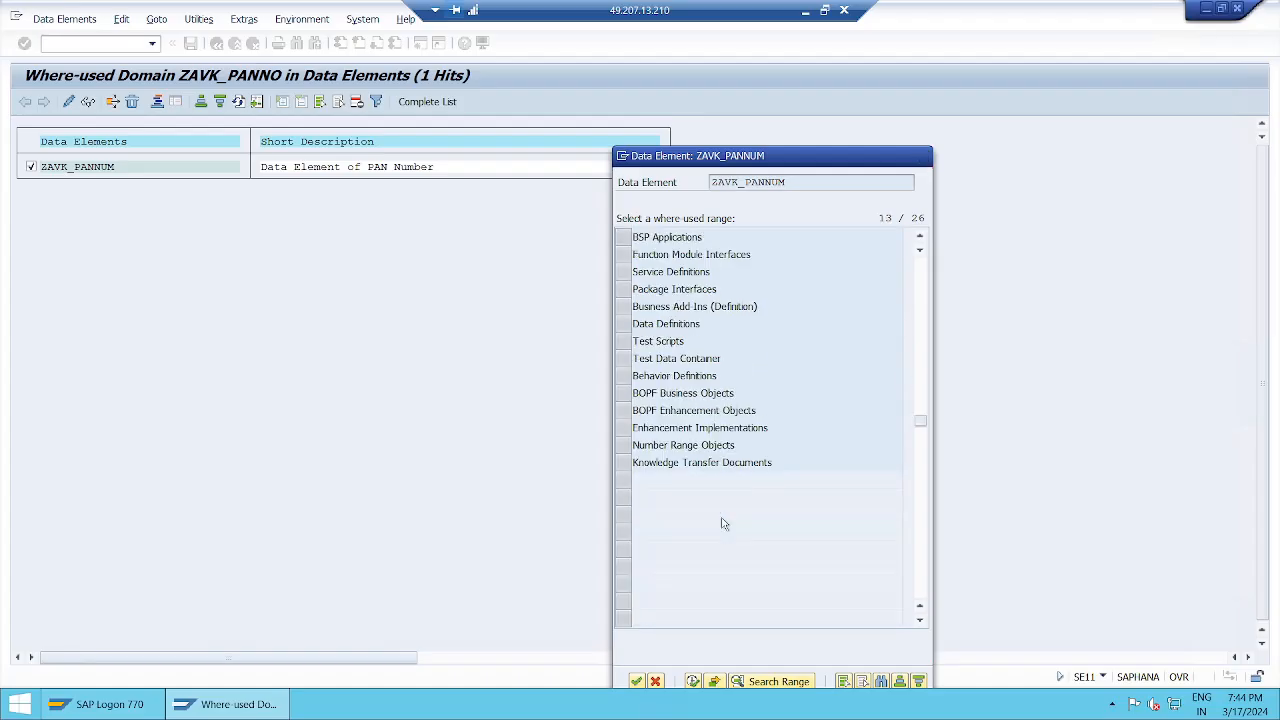
scroll(722, 520, up, 5)
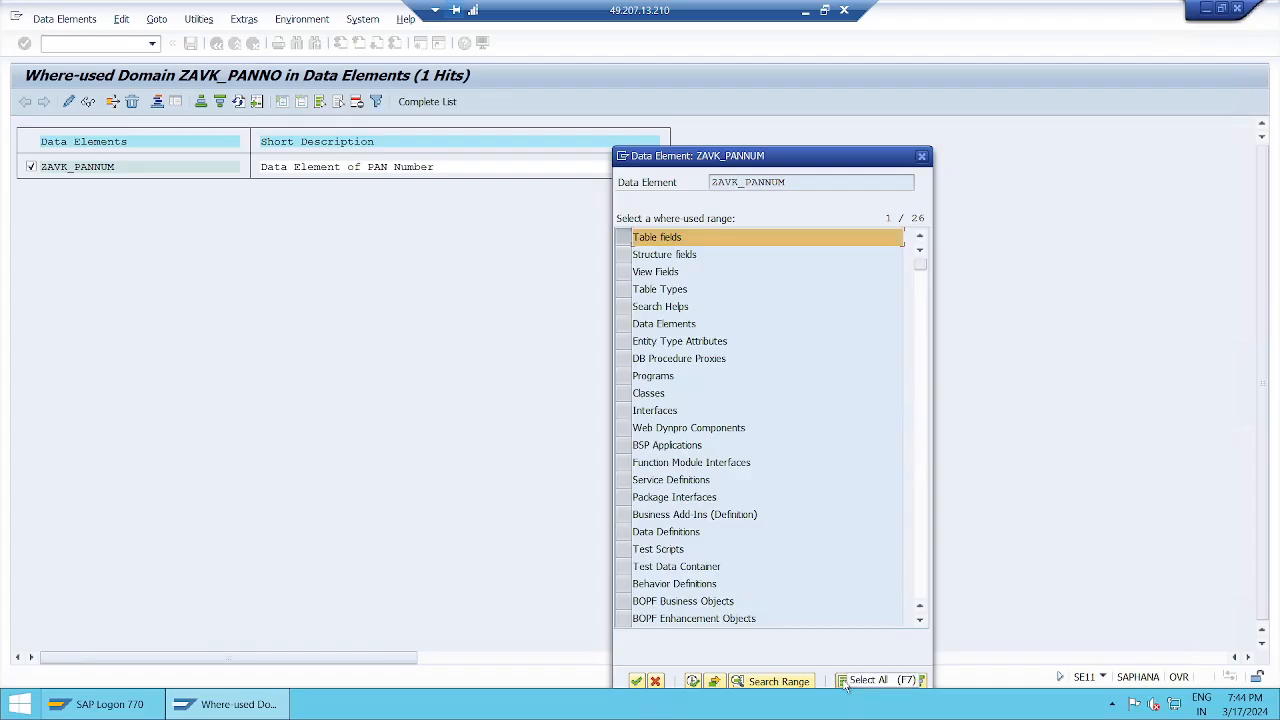
drag(756, 155, 752, 52)
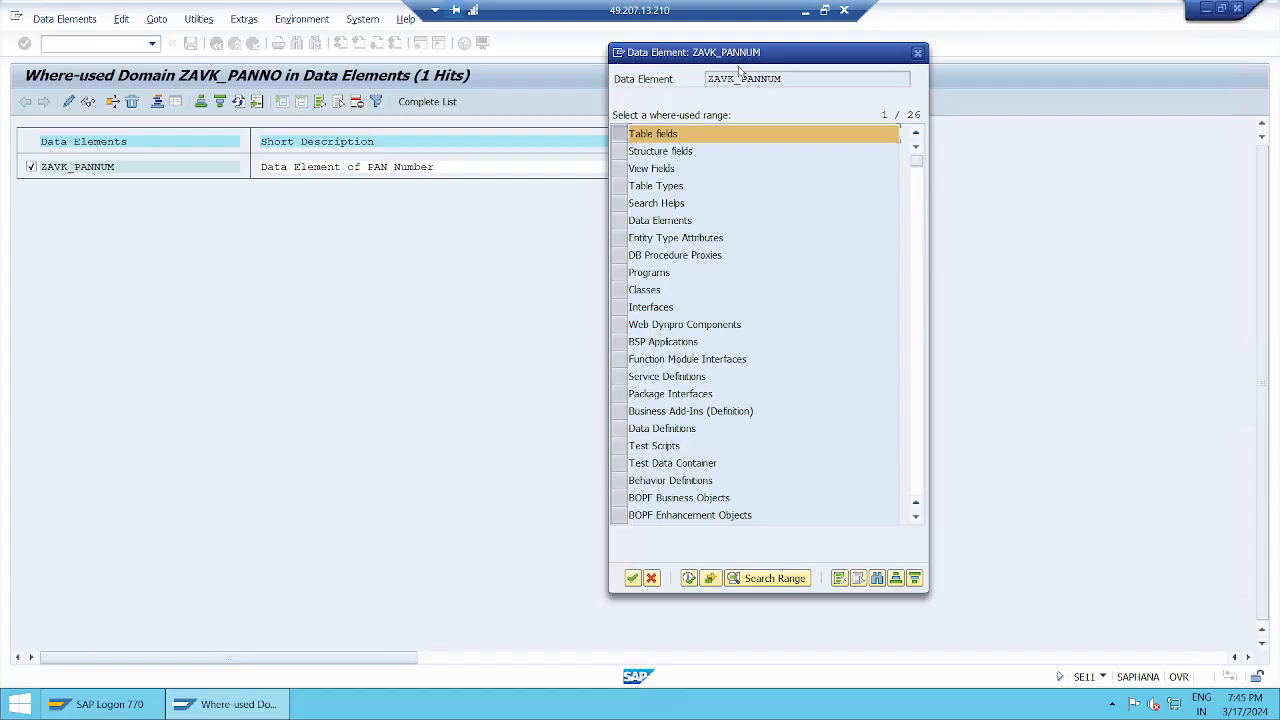
click(632, 578)
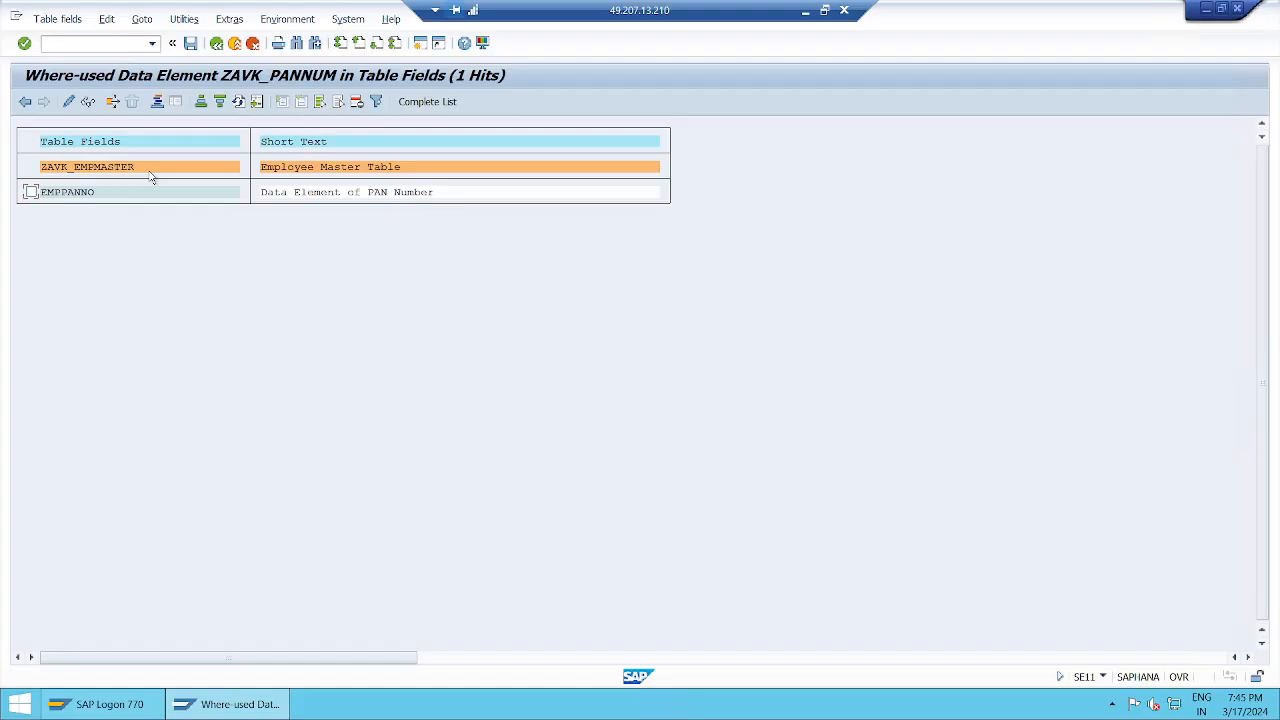
Try the Where-Used List on the table field EMPPANNO, and return to the ABAP Dictionary initial screen.
click(31, 193)
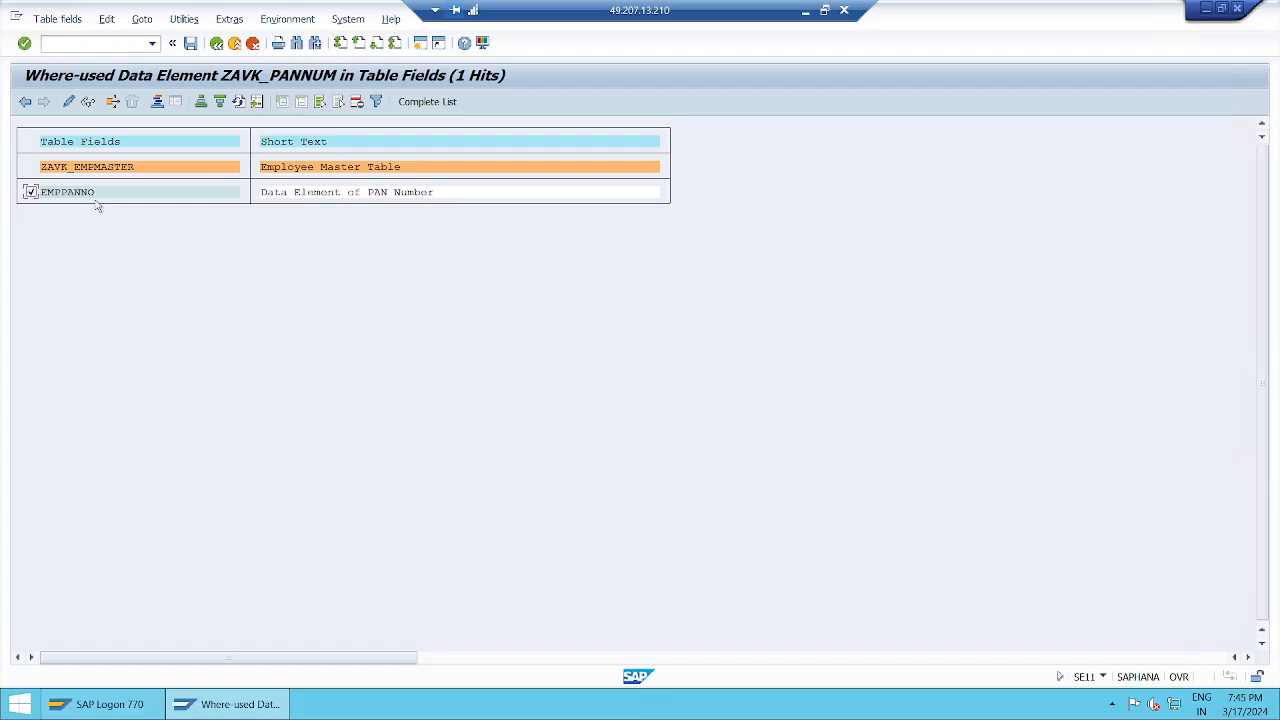
click(113, 104)
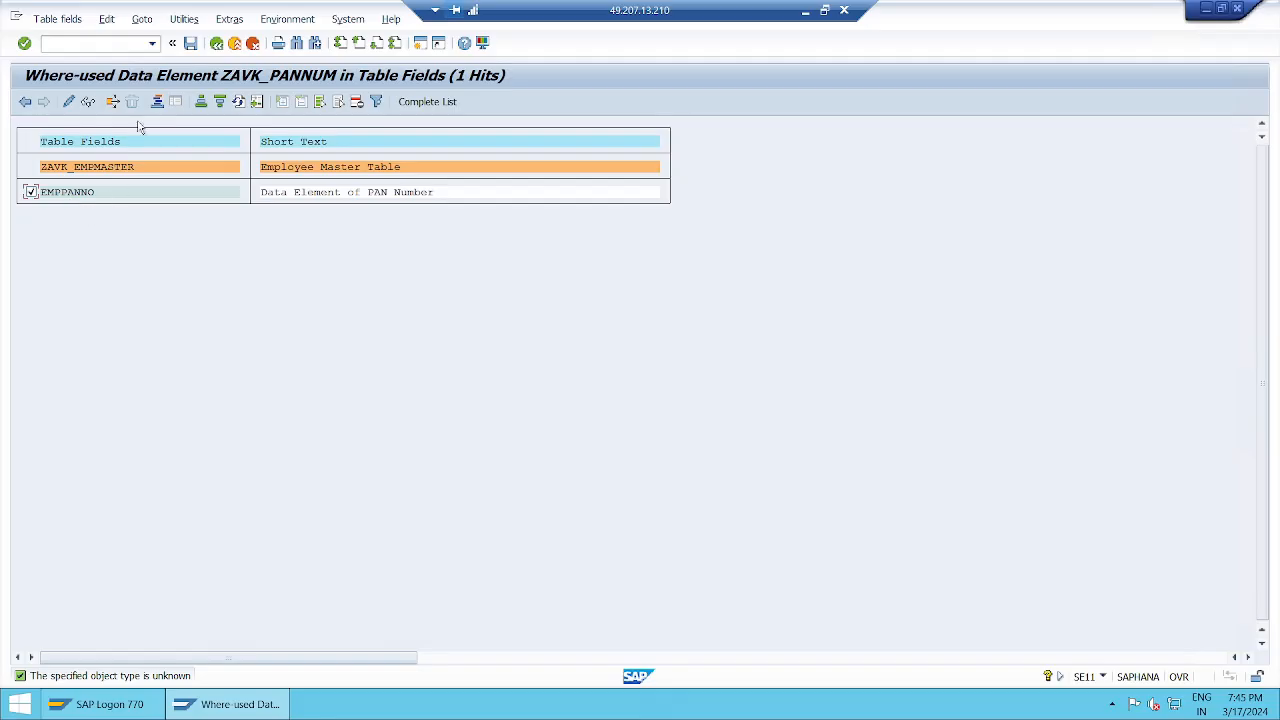
click(217, 44)
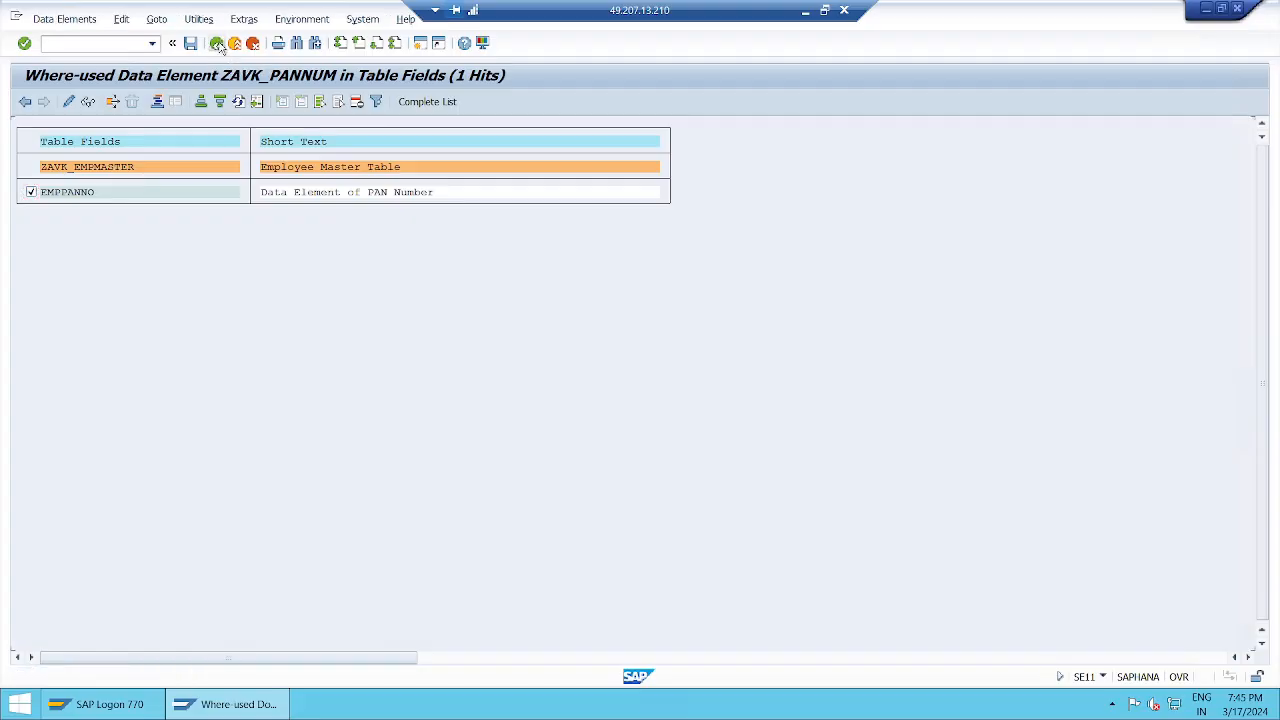
click(217, 44)
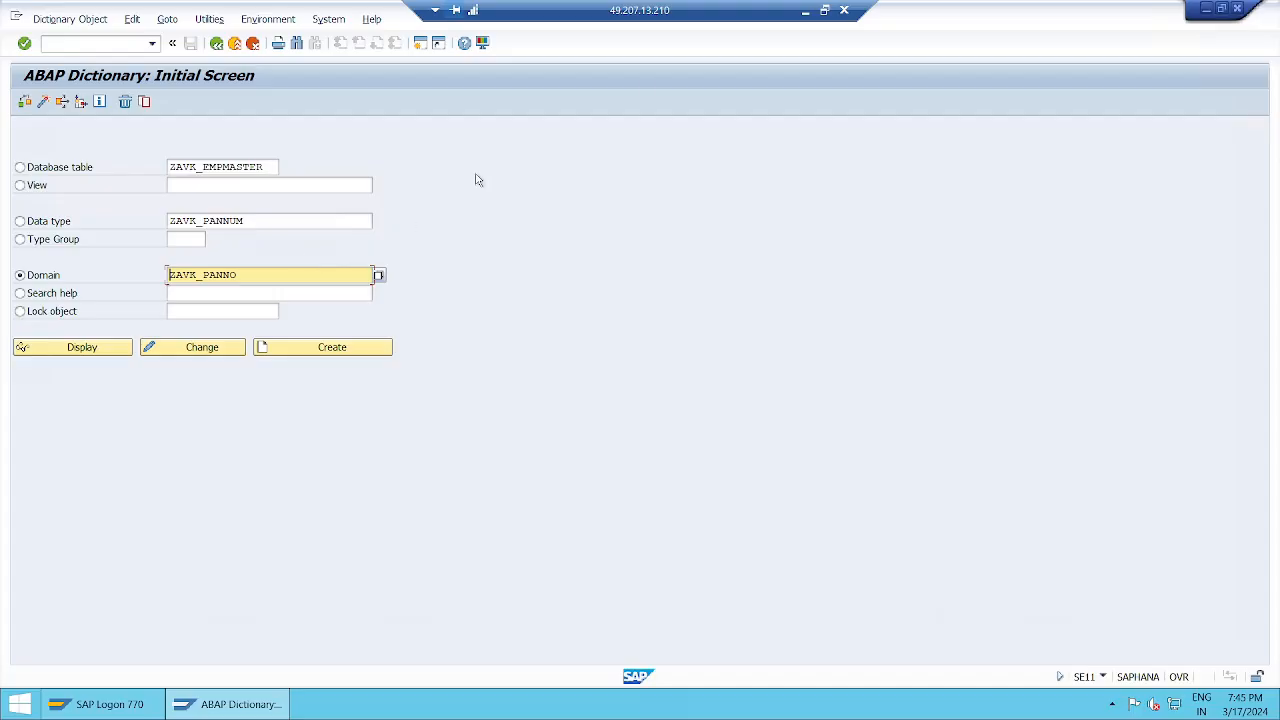
Switch to the Notepad session notes and insert a bullet below the first Where-used List bullet, beginning "- it searches whereever the curr".
click(804, 13)
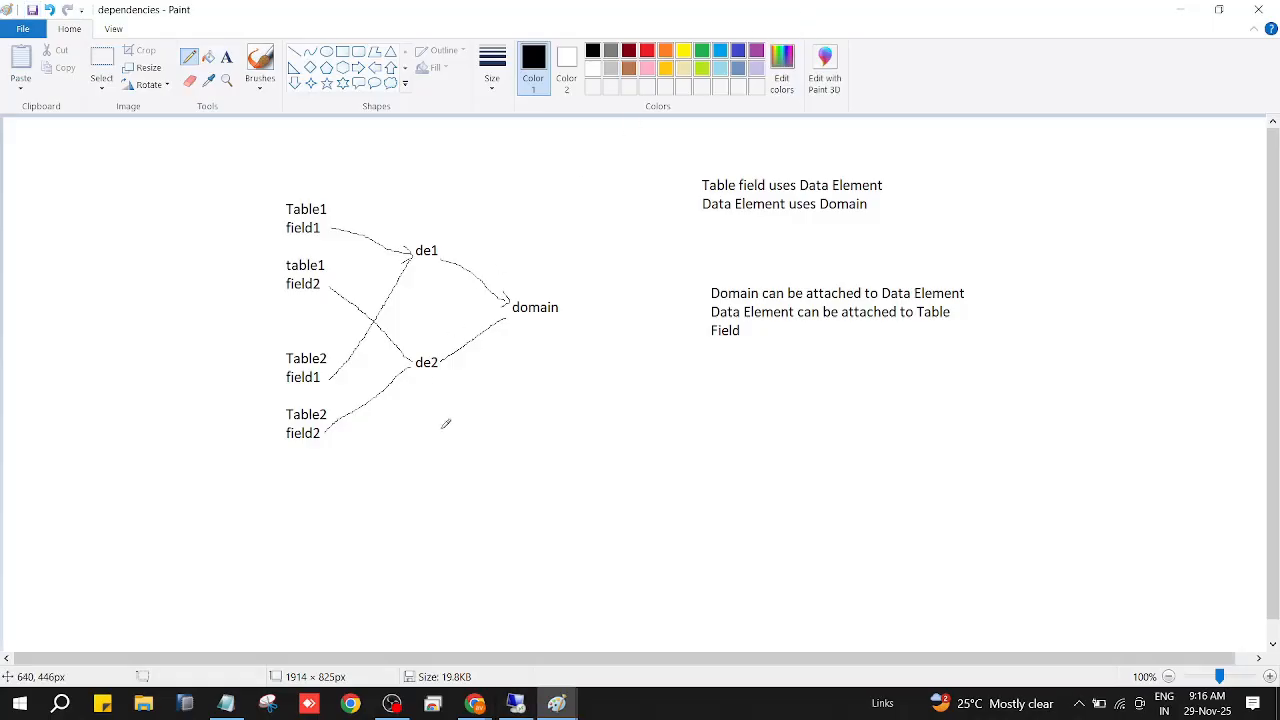
click(227, 705)
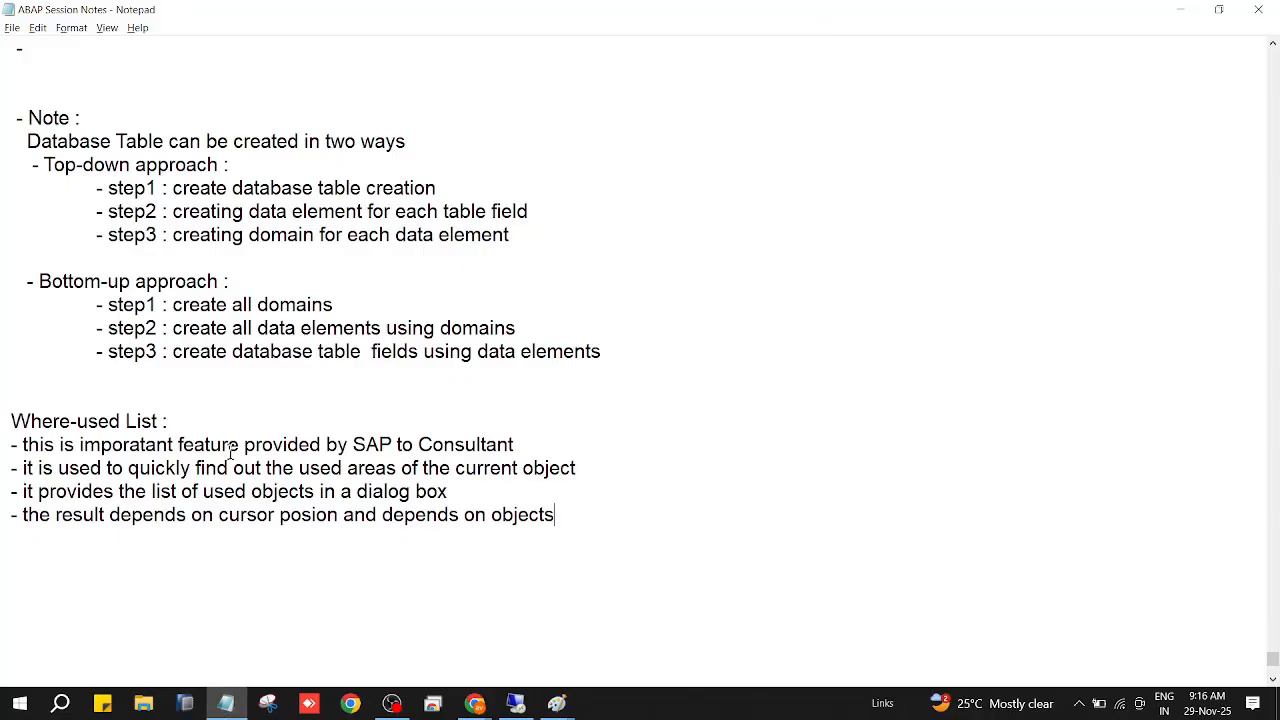
click(545, 445)
key(Return)
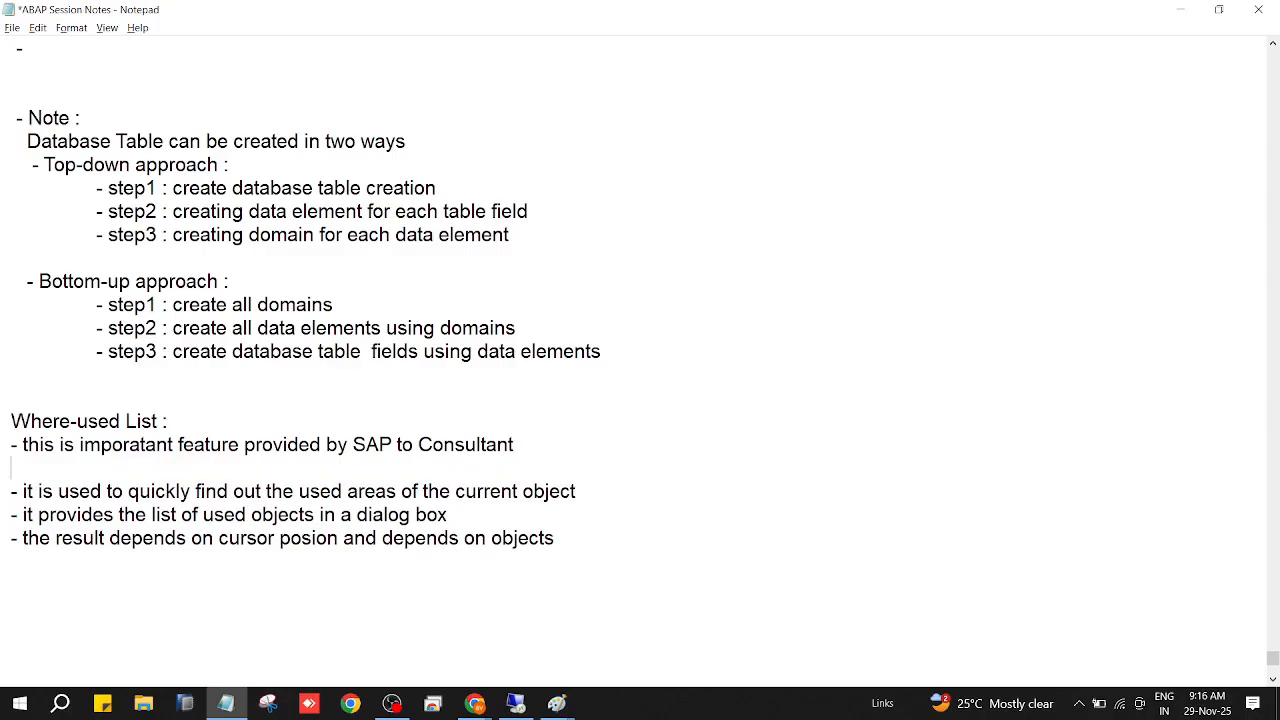
text(- it searches wheree)
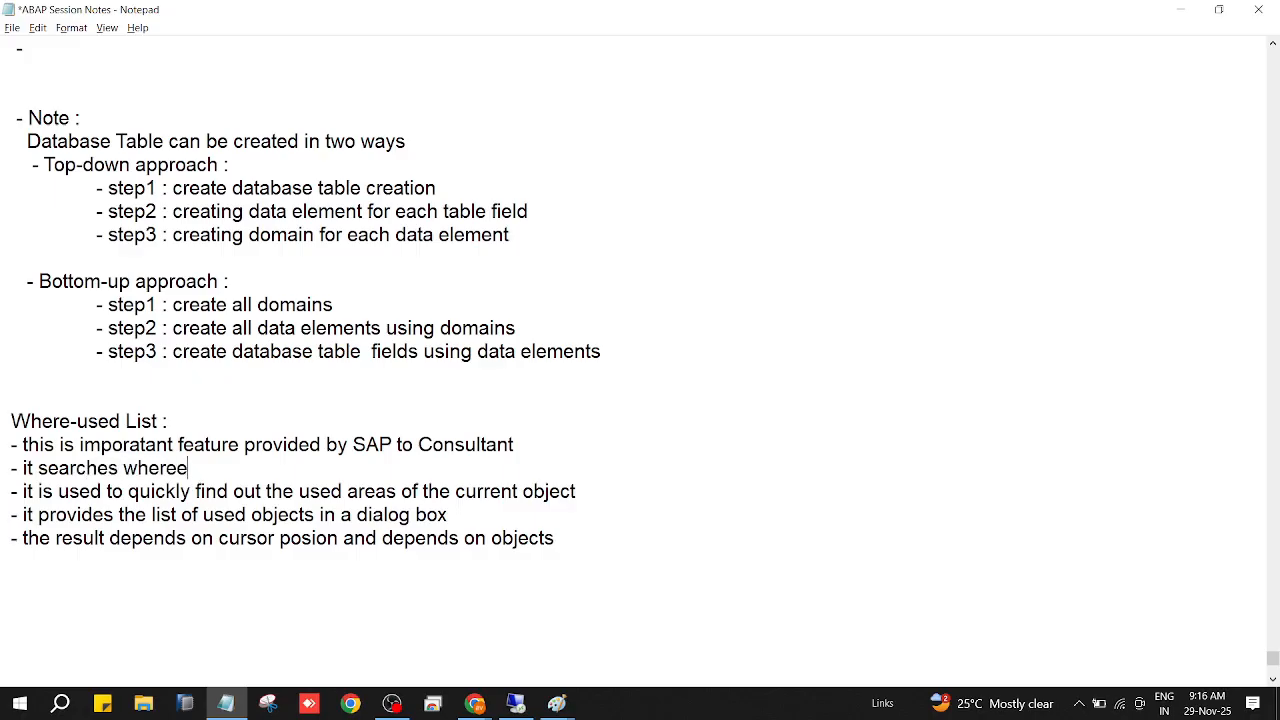
key(BackSpace)
text(ver)
key(BackSpace)
key(BackSpace)
text(ever the curr)
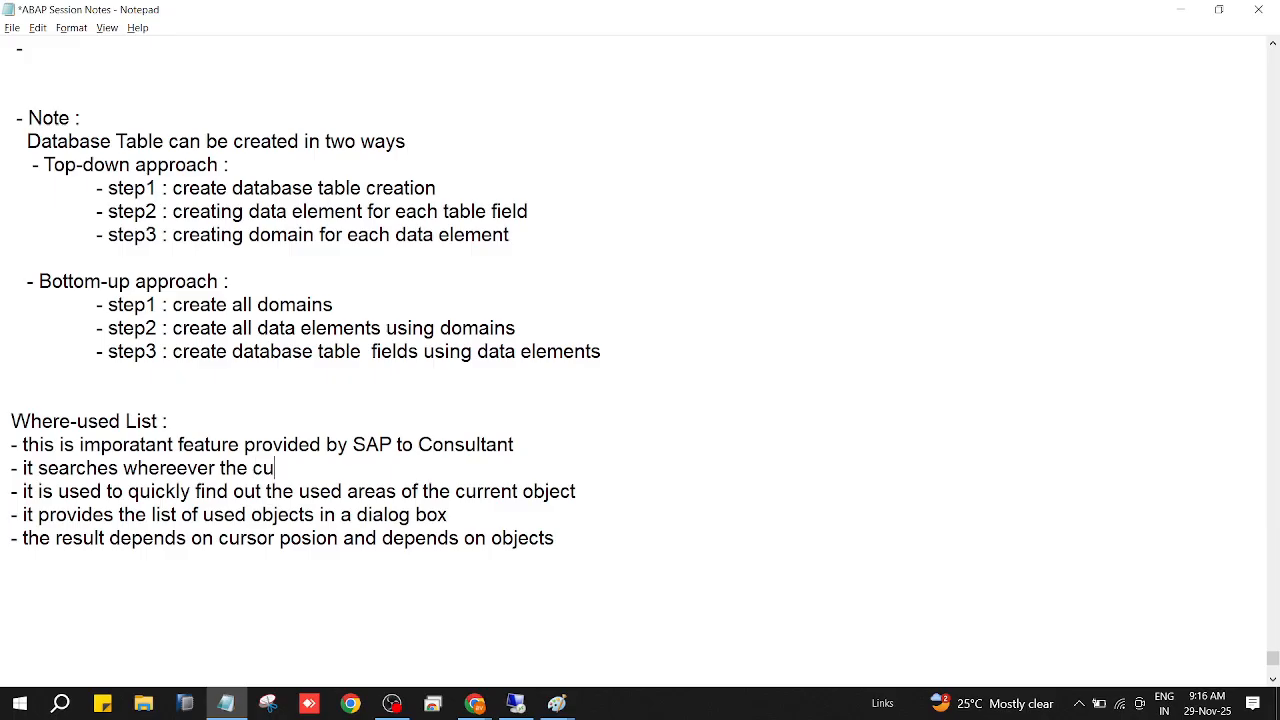
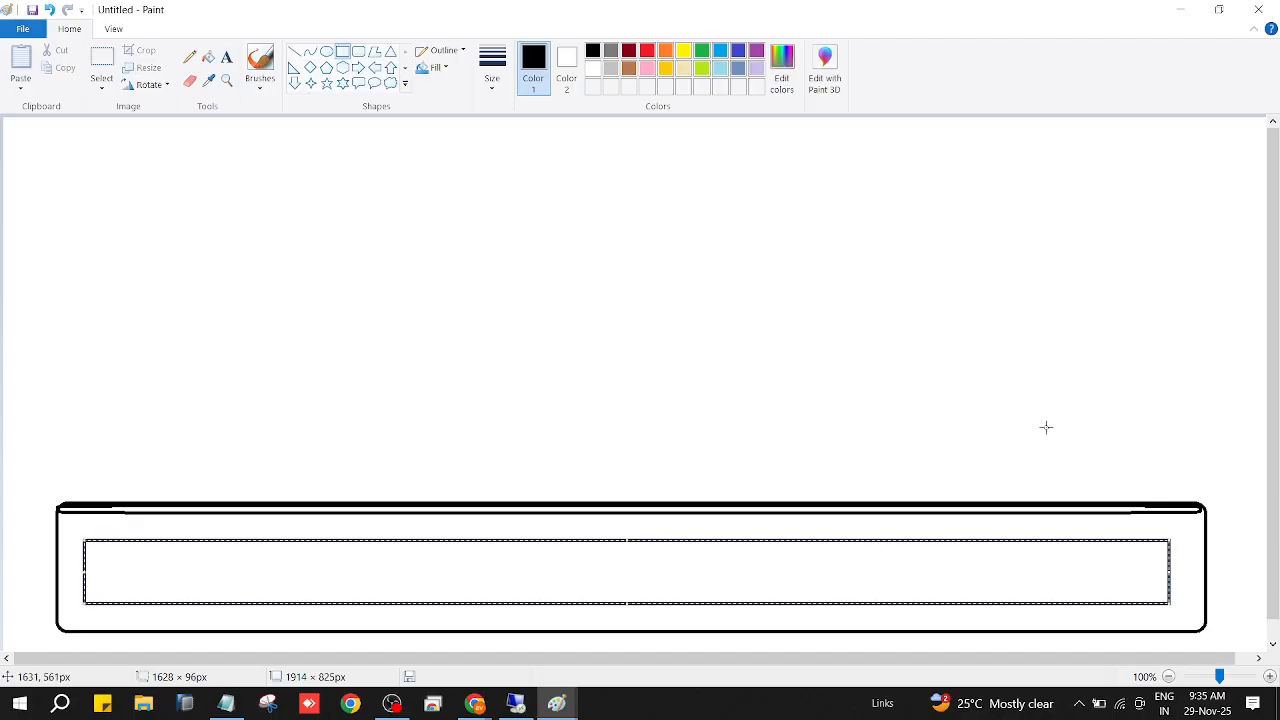
Add the text label "ztable" inside the rounded box, above its inner rectangle.
click(227, 56)
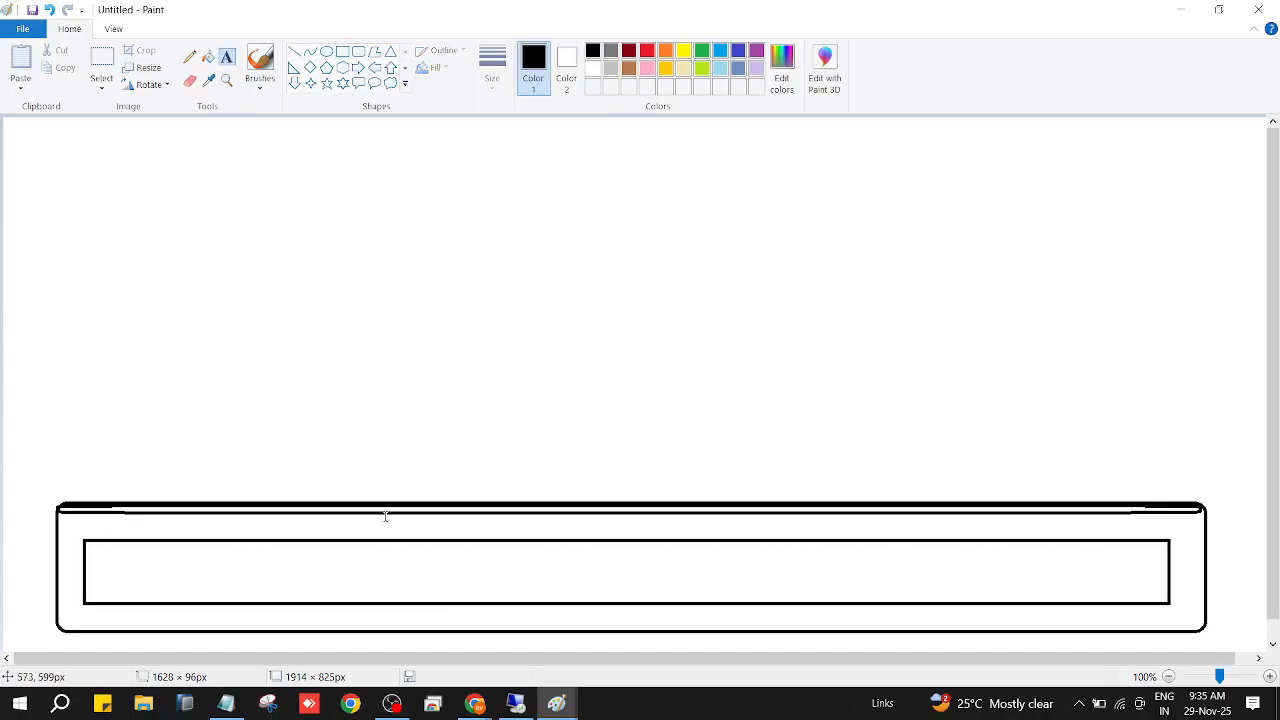
drag(386, 523, 553, 527)
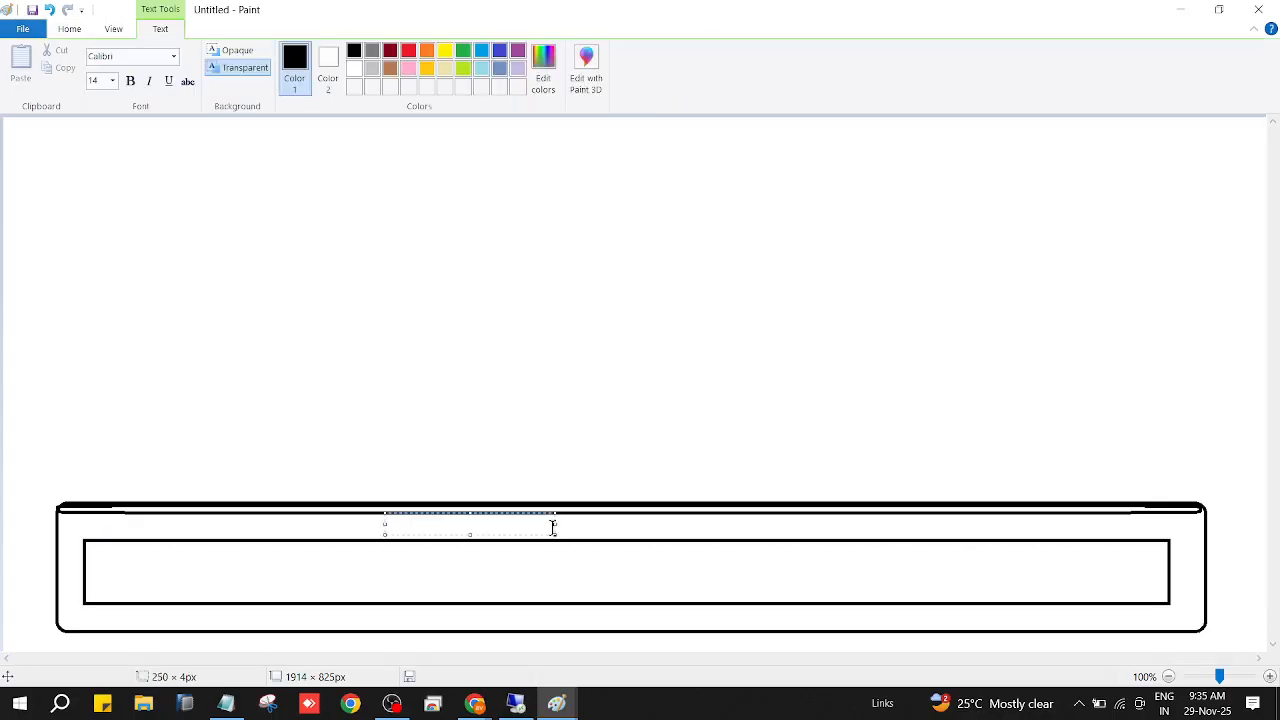
text(ztable)
click(100, 608)
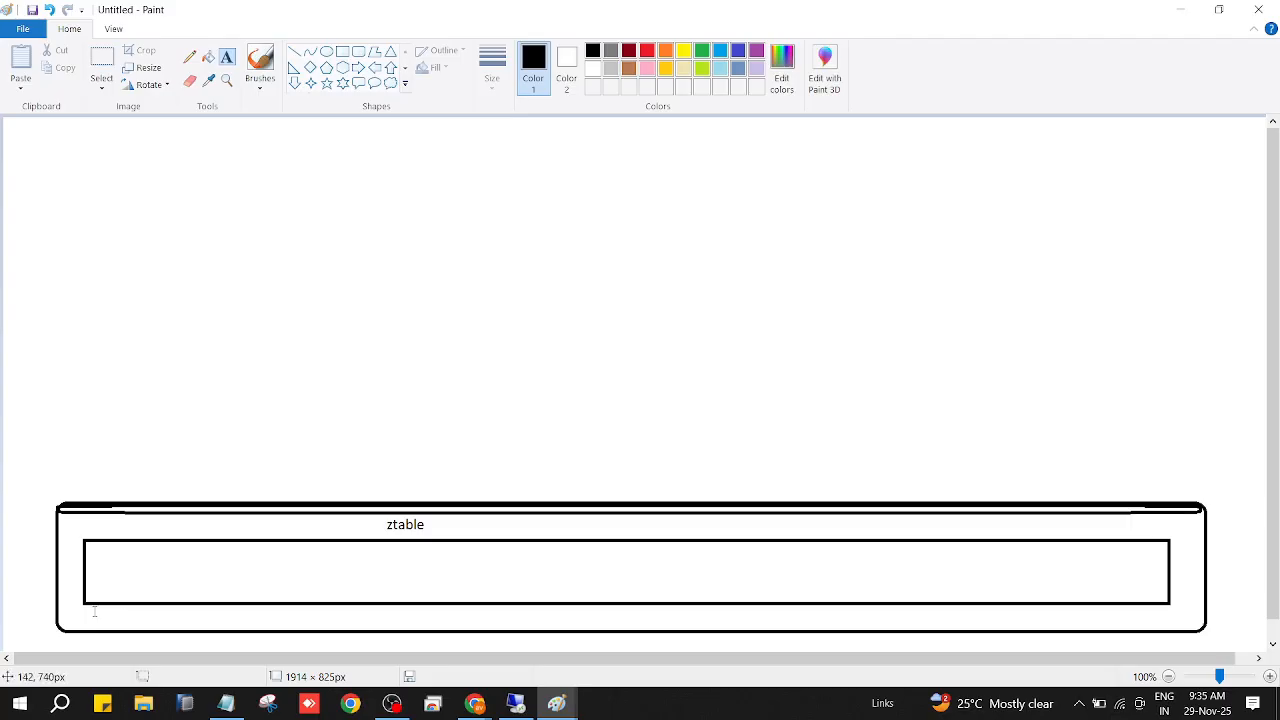
Divide the first part of the ztable rectangle into four cells with four vertical lines.
click(294, 51)
drag(127, 542, 128, 603)
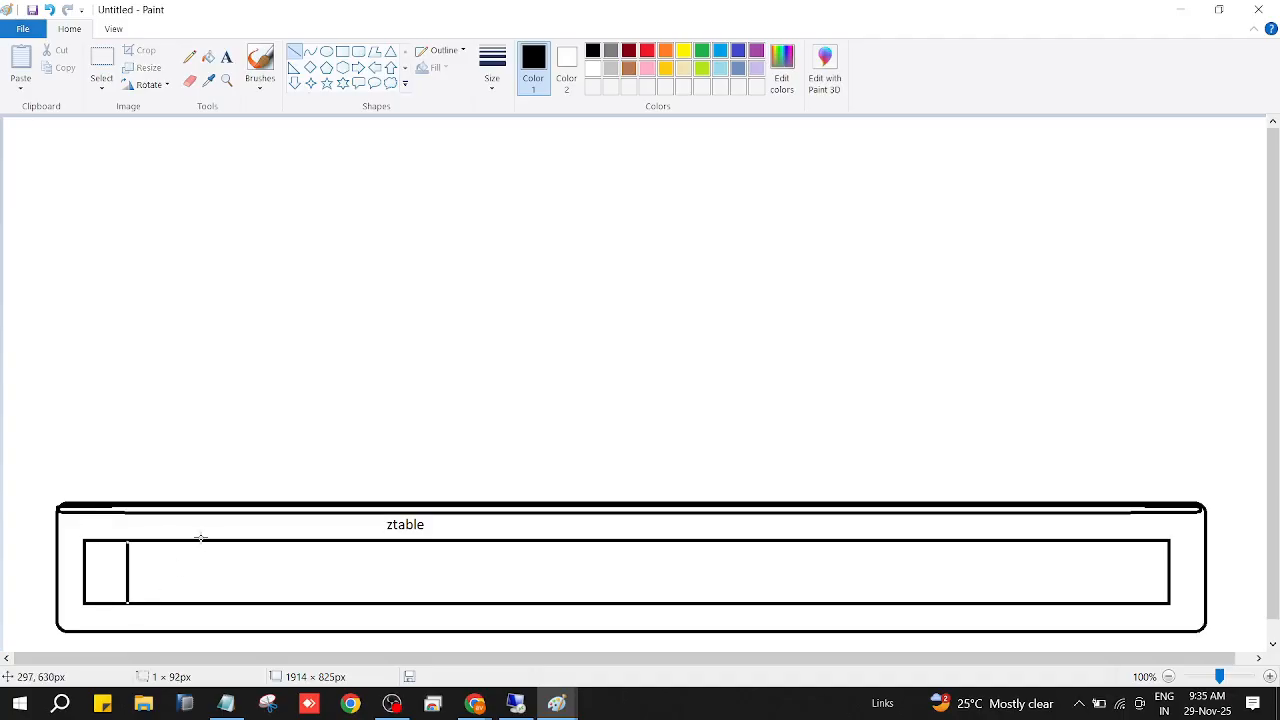
drag(190, 543, 191, 603)
drag(255, 541, 255, 604)
drag(320, 546, 332, 603)
Draw a rectangle about 1367 × 385 px above the ztable box and label it "Front end screen" beside its edge.
click(311, 70)
drag(75, 148, 987, 404)
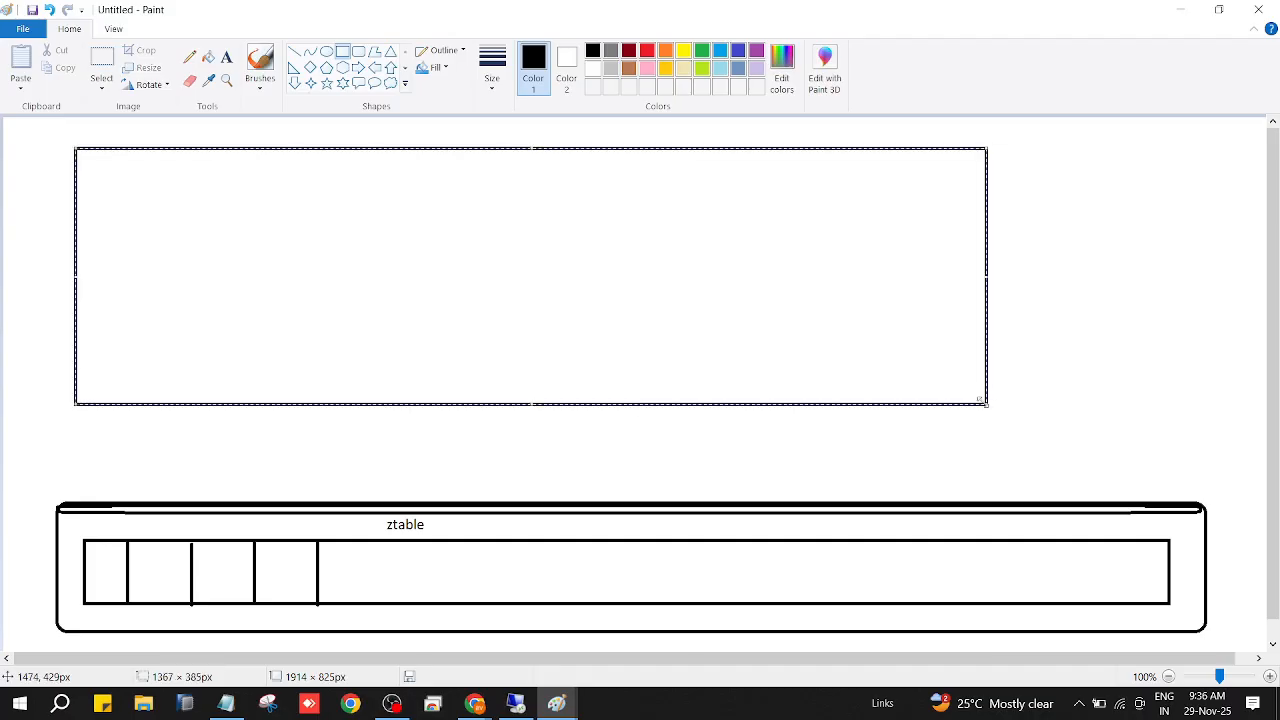
click(227, 57)
click(1025, 217)
drag(1057, 238, 1184, 303)
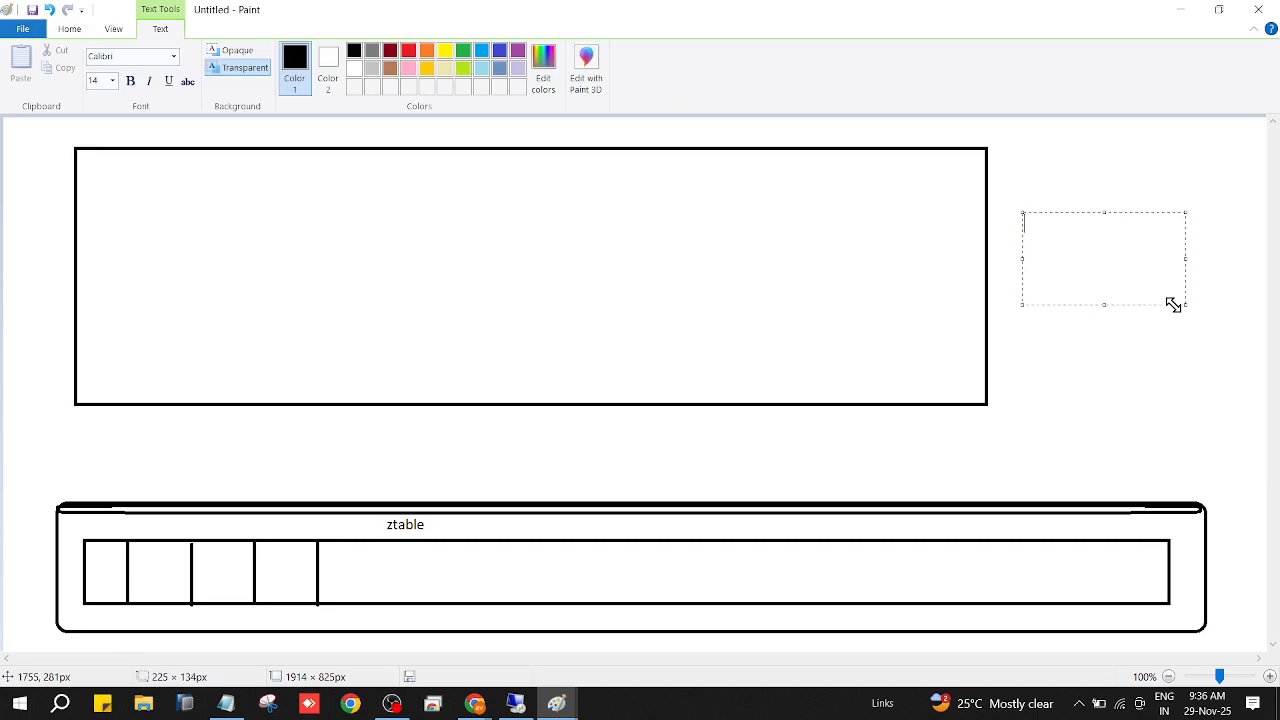
text(Front end)
key(Return)
text(screen)
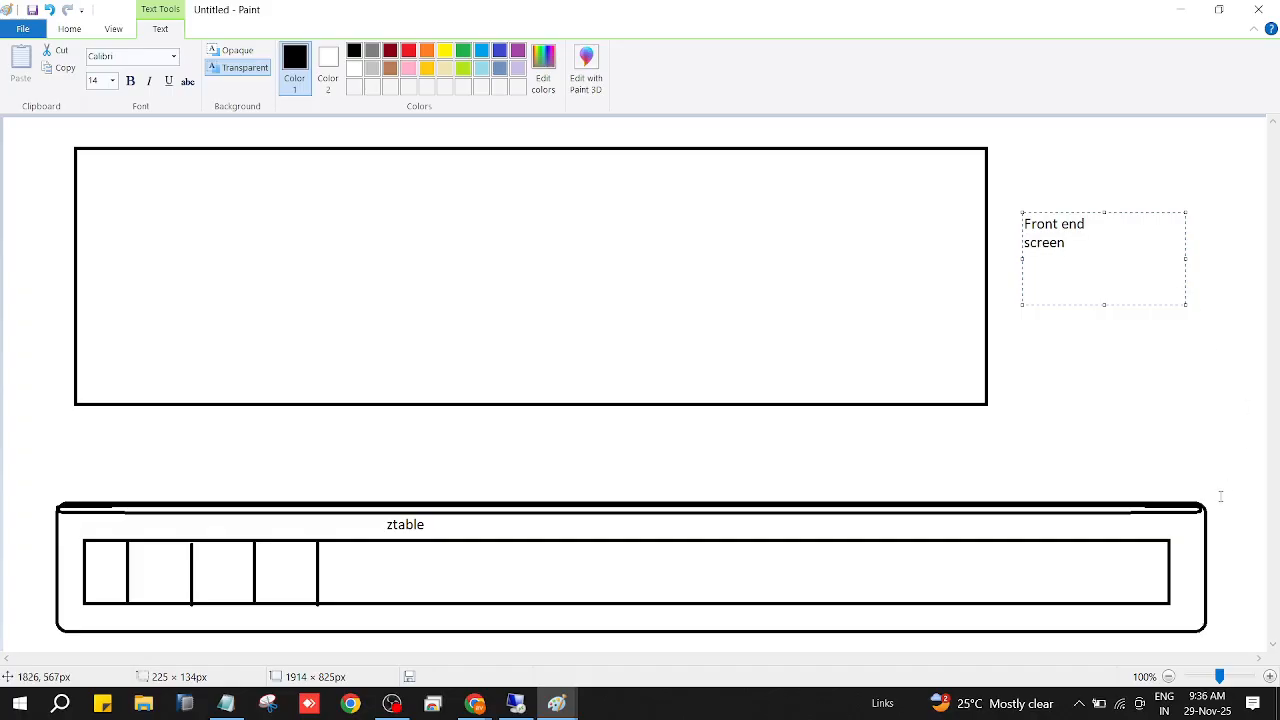
Add the text label "database" beside the ztable box.
drag(1219, 527, 1278, 567)
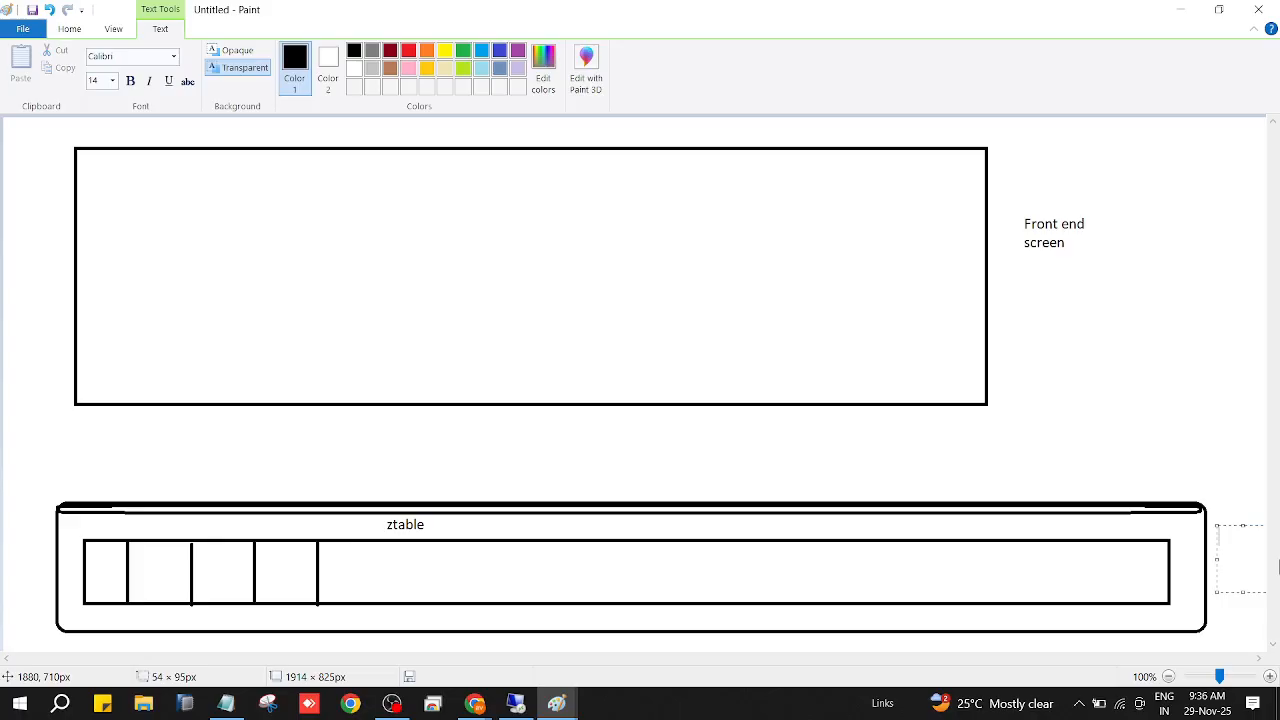
text(database)
click(1143, 357)
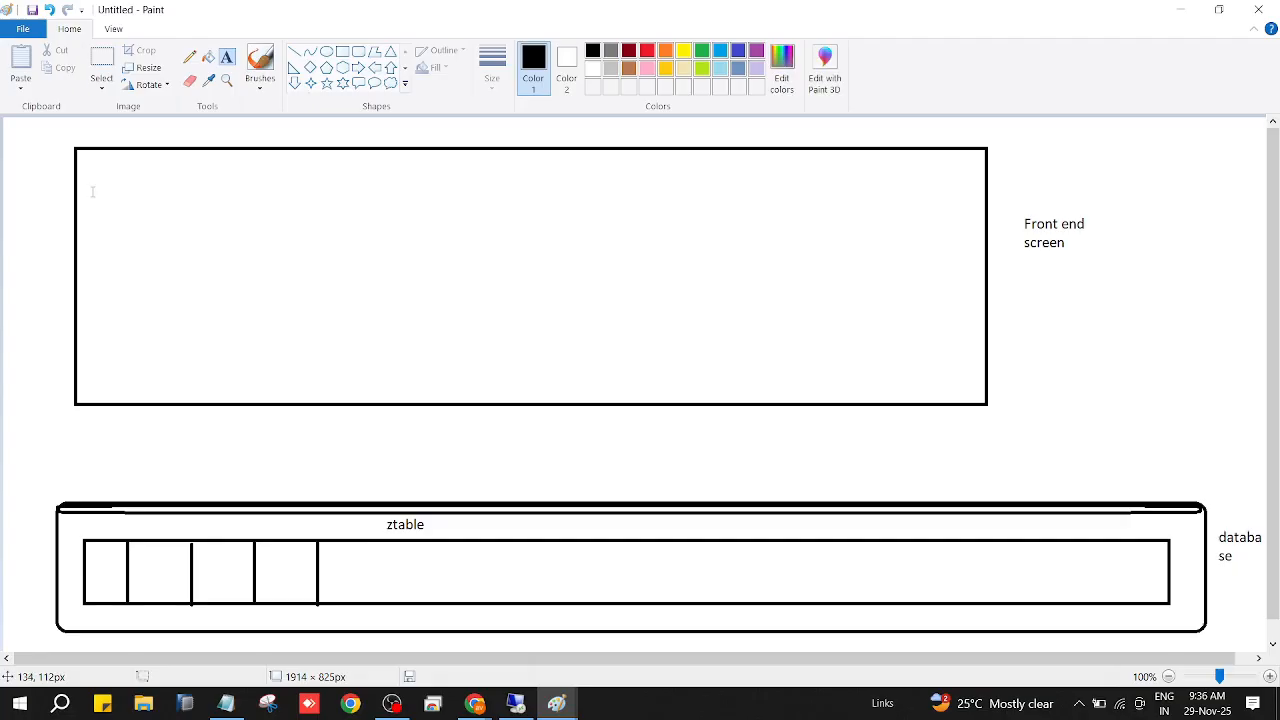
Write "char :" in the front end rectangle, with a second line reading "name" followed by a sample first name.
drag(92, 191, 194, 215)
text(char)
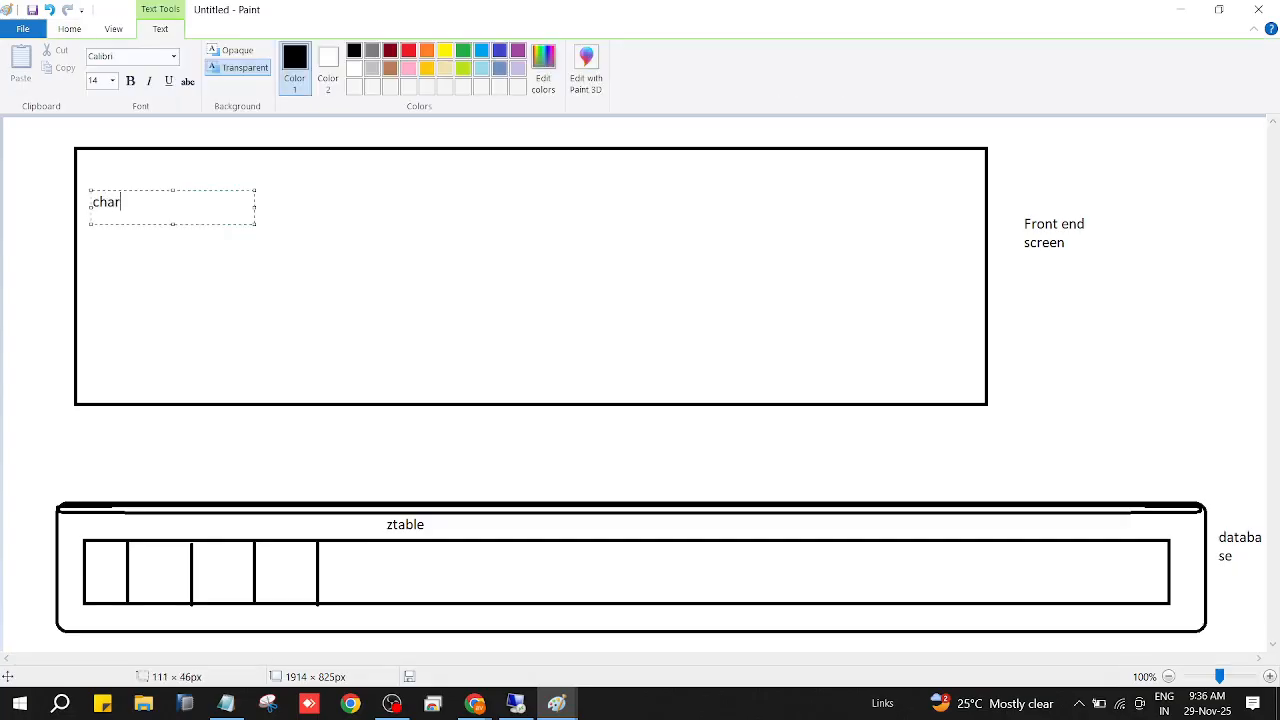
text( :)
key(Return)
text(name ravi)
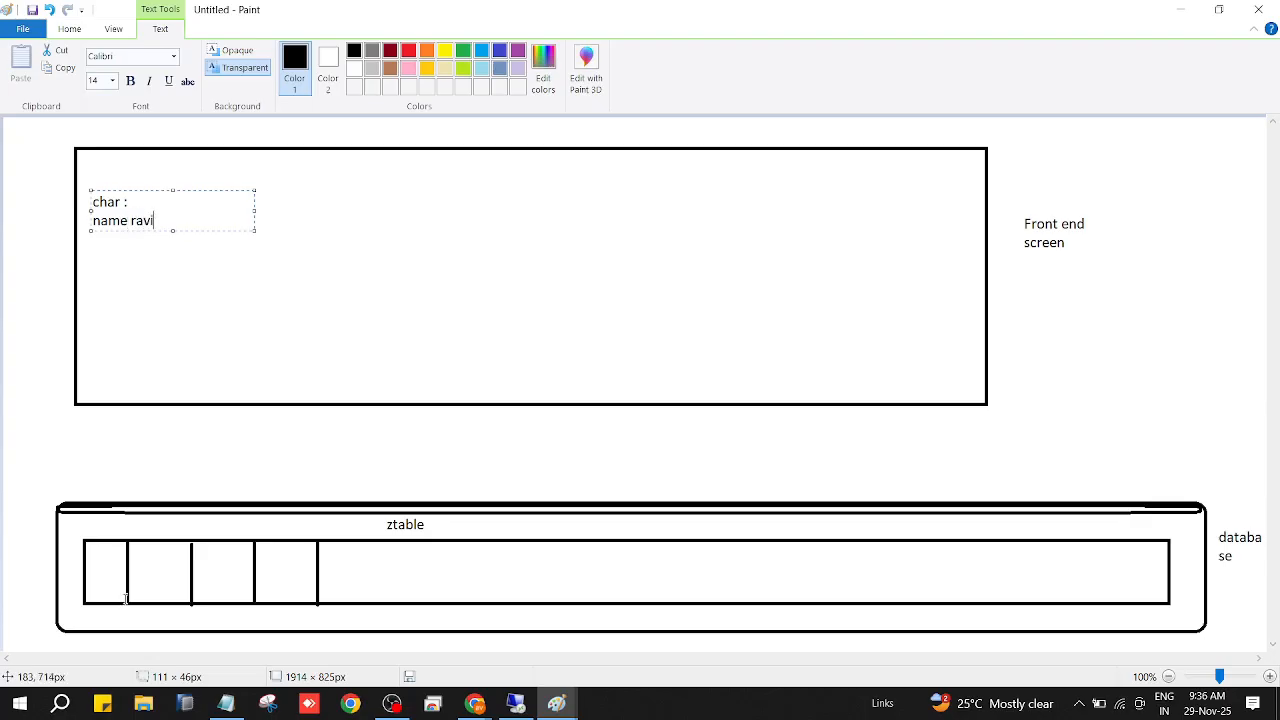
Write the same sample first name in the second cell of the ztable row.
drag(132, 547, 200, 563)
text(ravi)
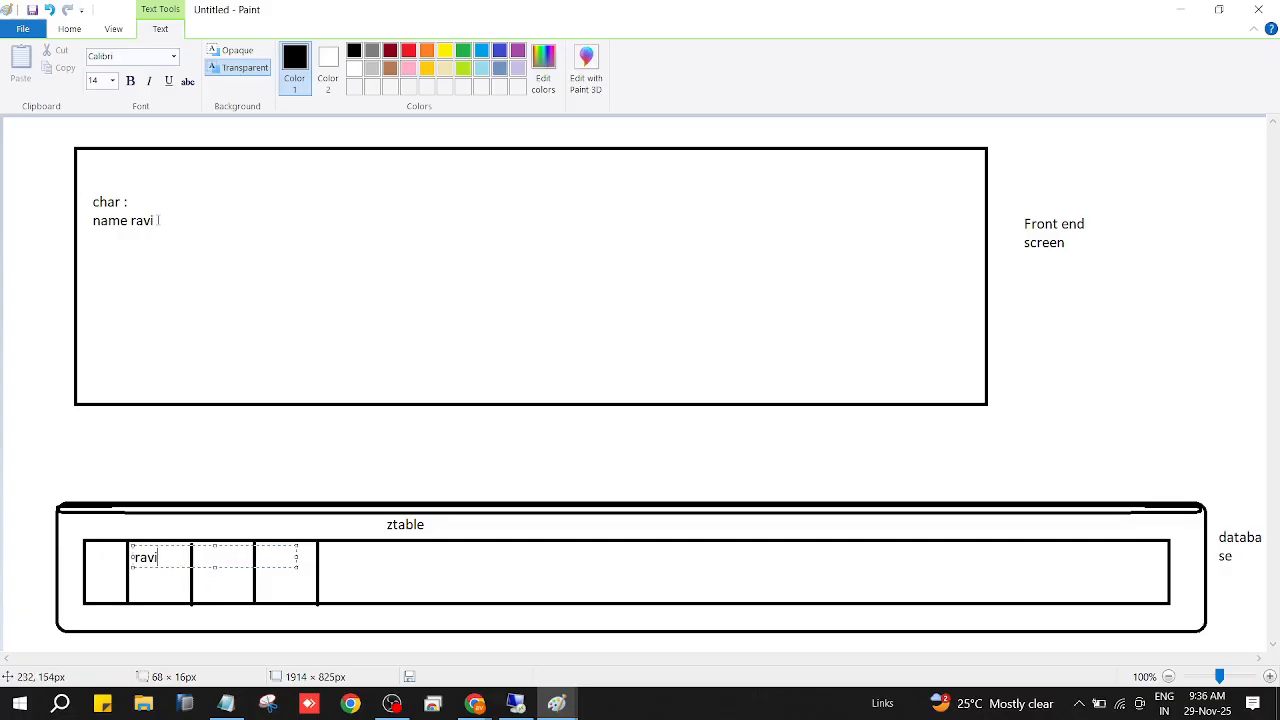
click(40, 440)
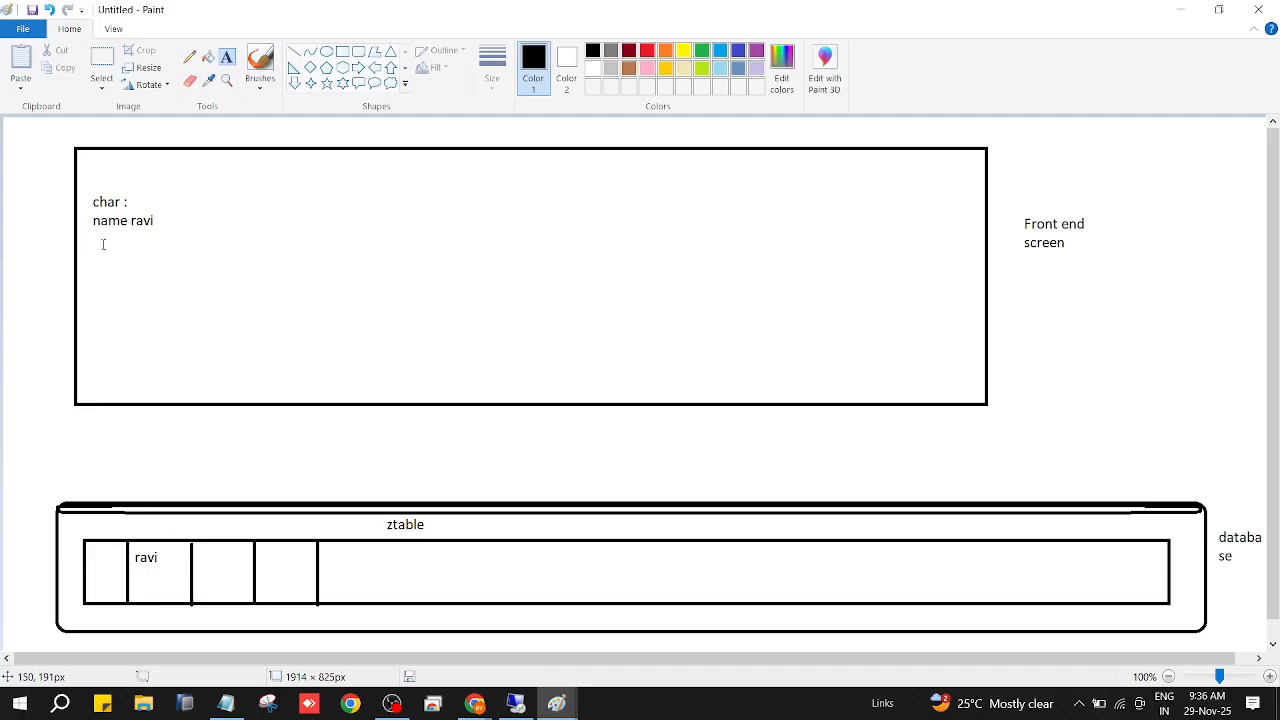
Add the text "clnt 113" above the char entry in the front end rectangle.
drag(94, 160, 211, 187)
text(clnt)
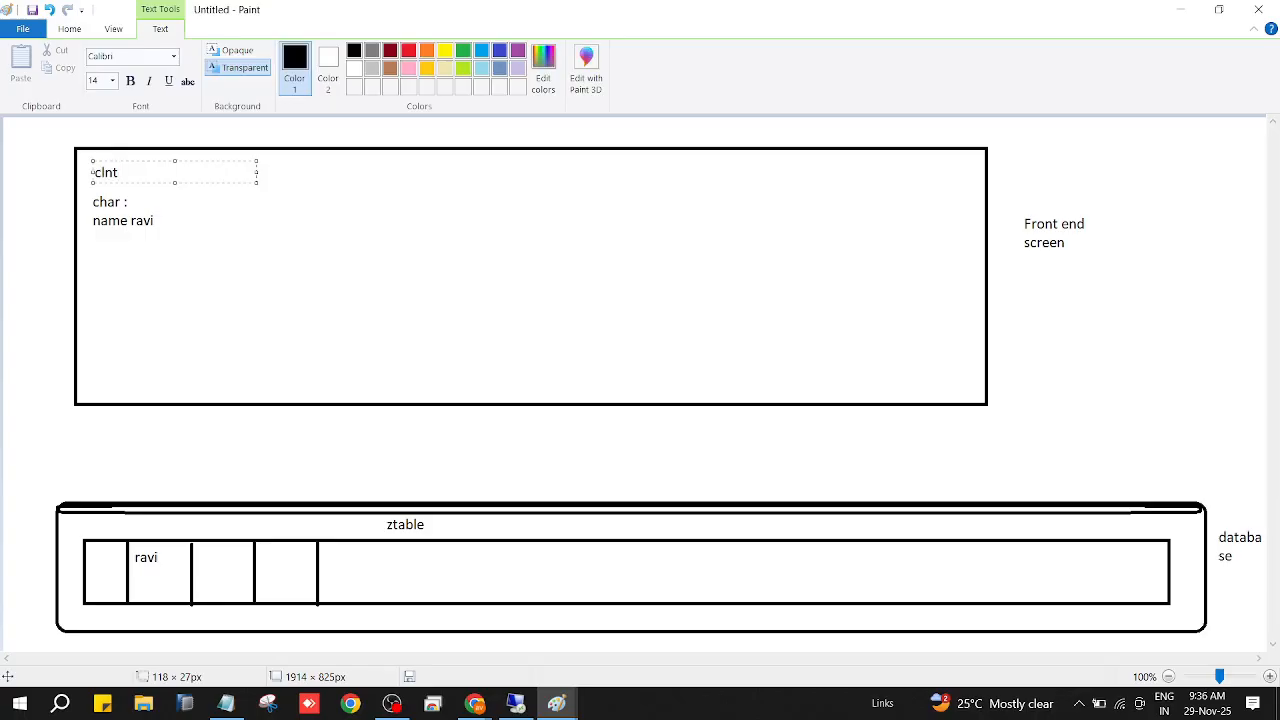
text(  3)
key(Left)
text(11)
Write 113 in the first cell of the ztable row.
drag(90, 553, 118, 565)
text(113)
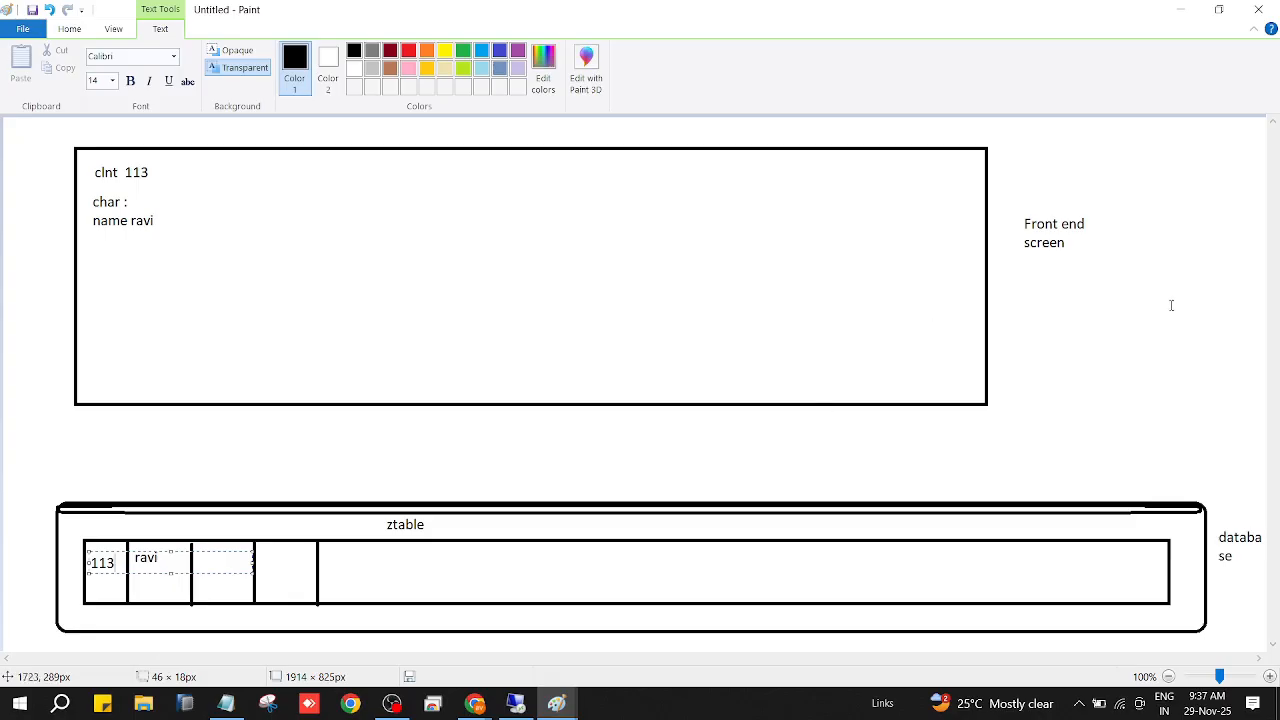
click(1136, 371)
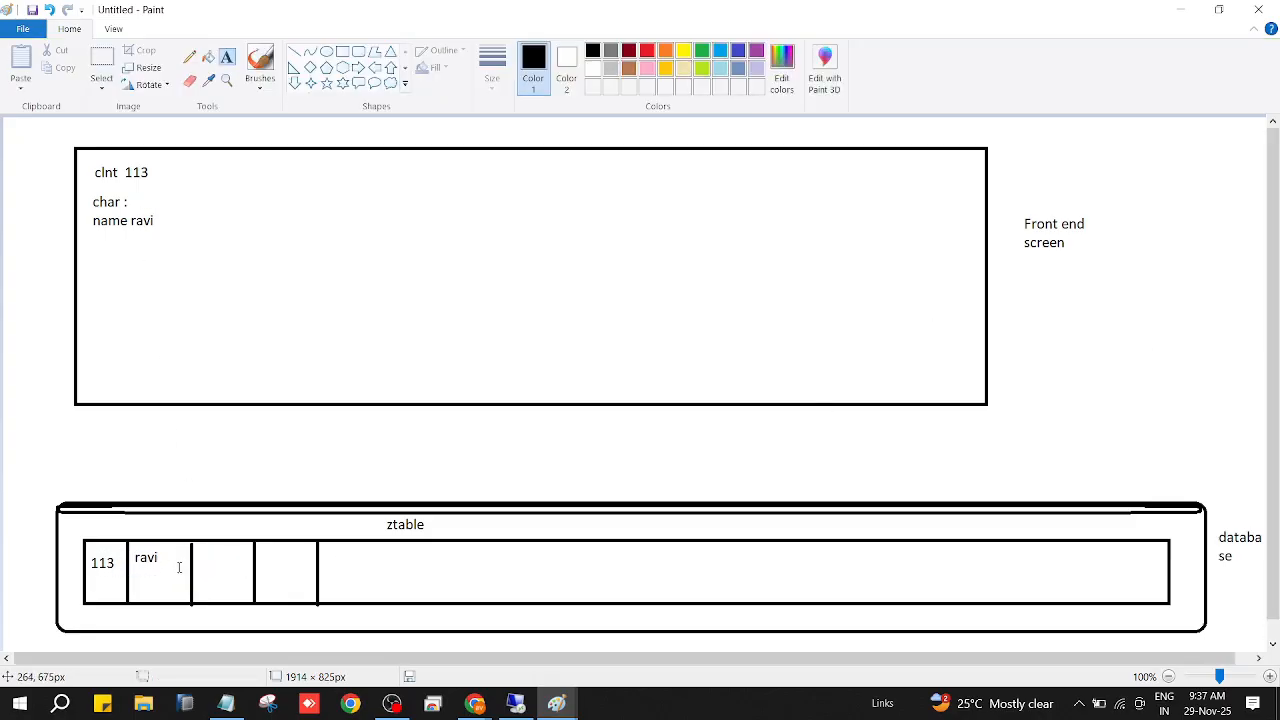
Switch to SAP, set the data type of domain ZAVK_AADHARNO to CLNT, and inspect its character count, output length and routine.
click(1183, 14)
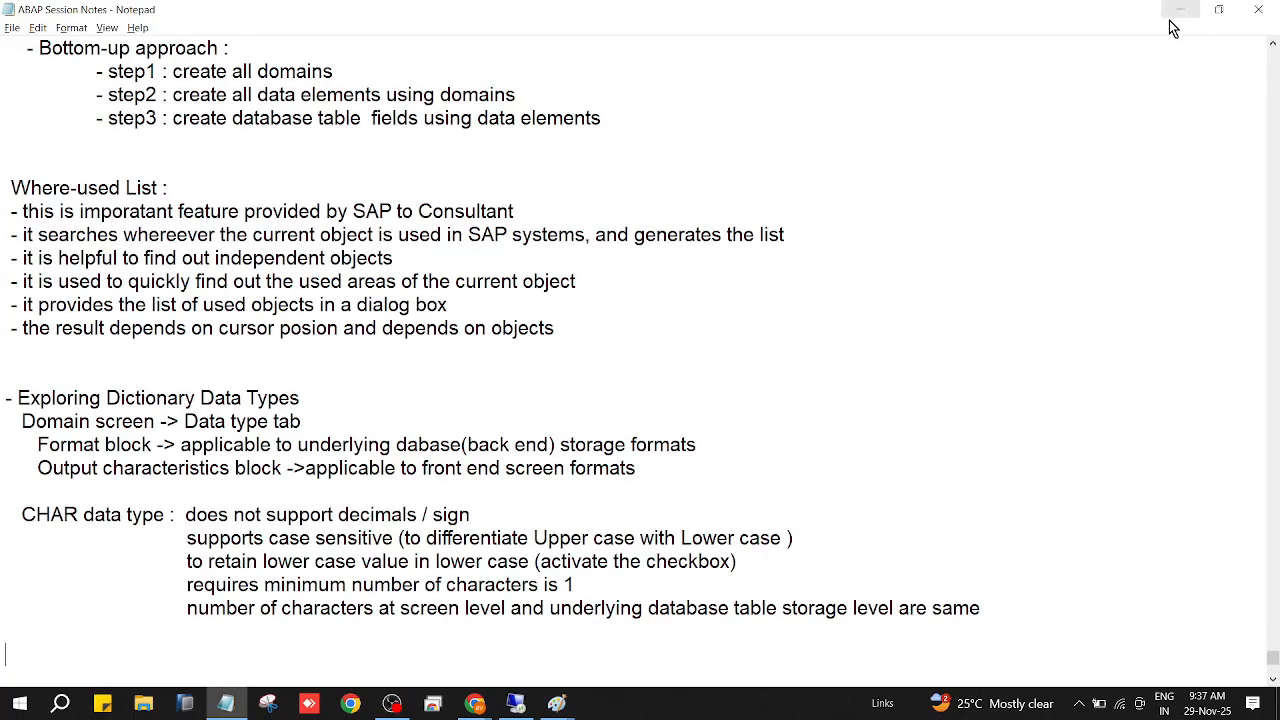
click(513, 703)
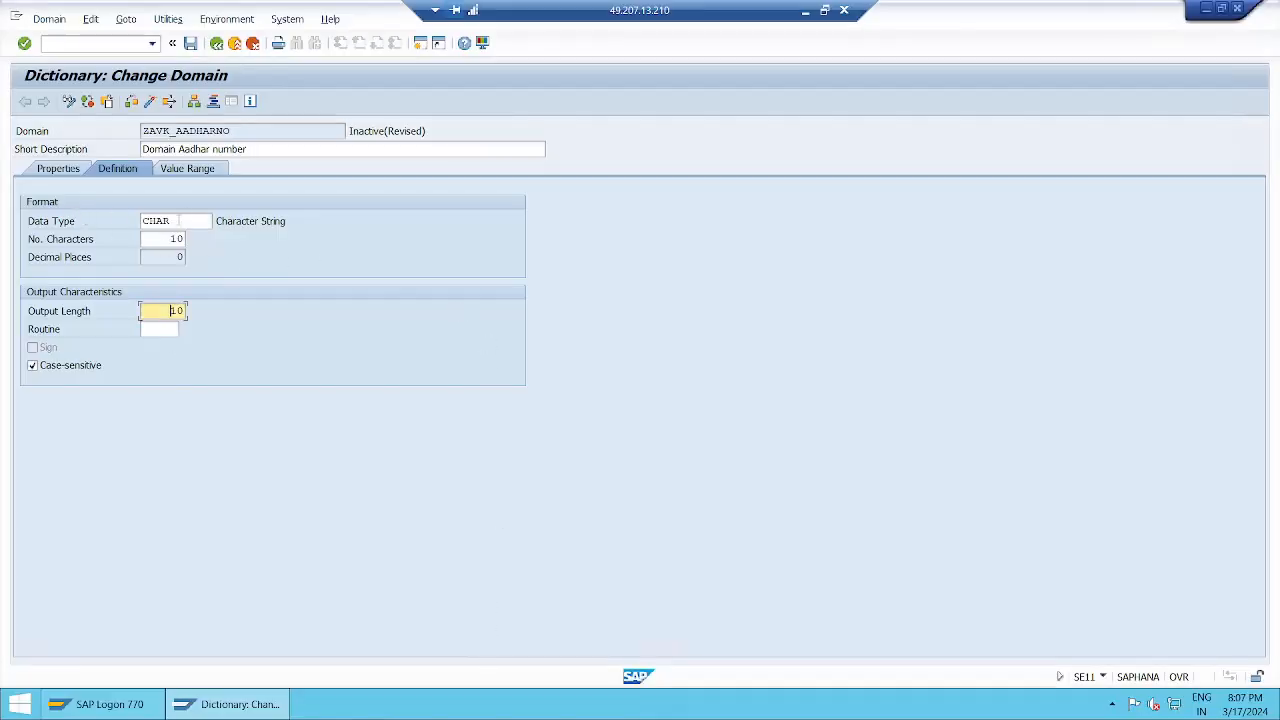
click(202, 220)
key(BackSpace)
key(BackSpace)
key(BackSpace)
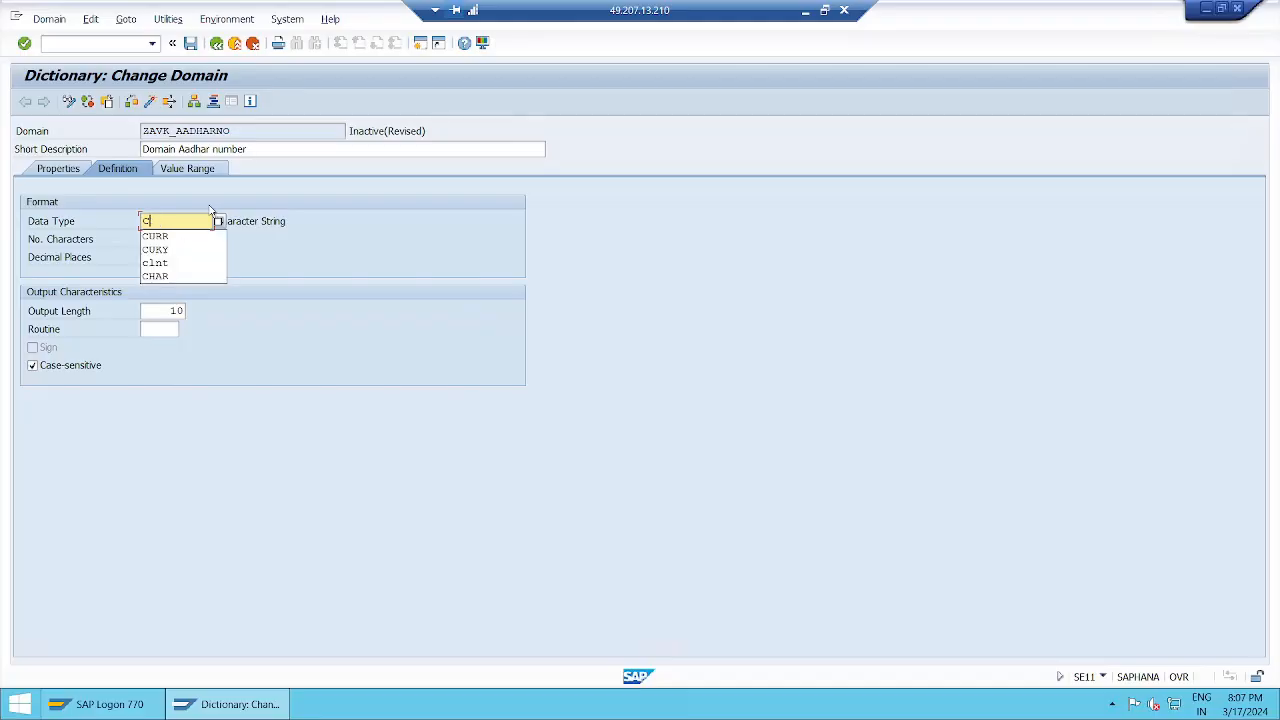
text(lnt)
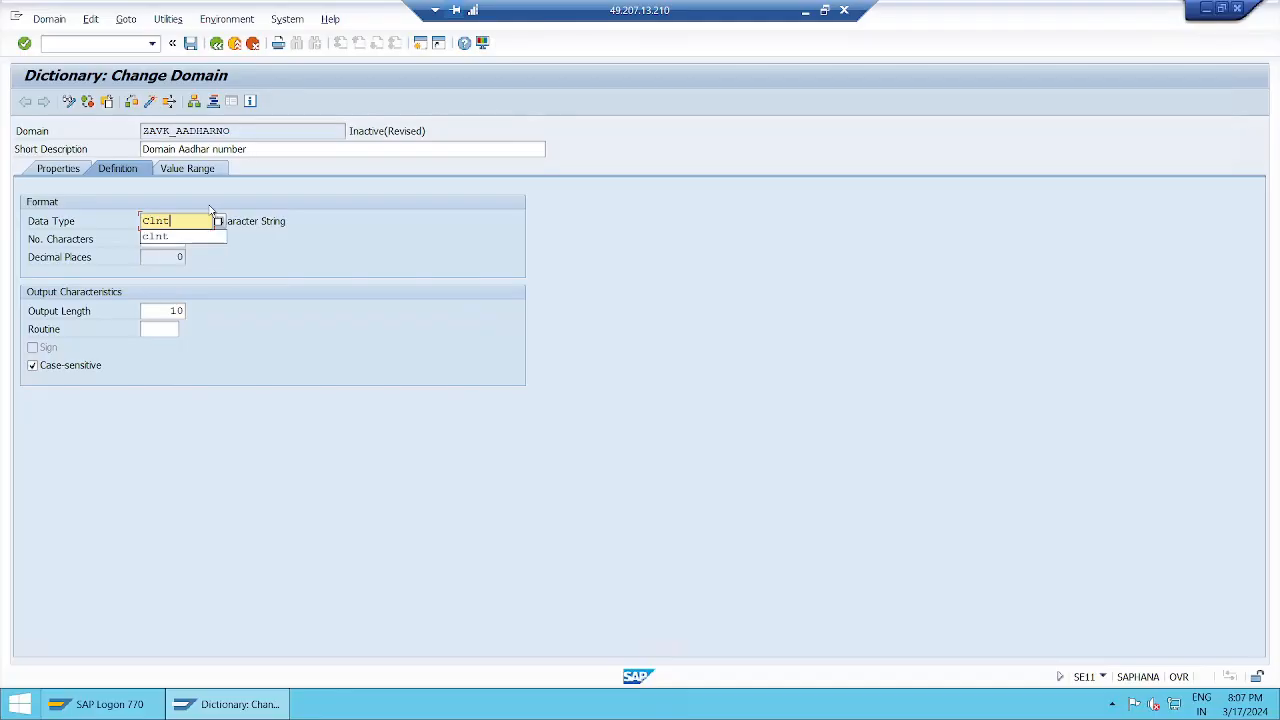
key(Return)
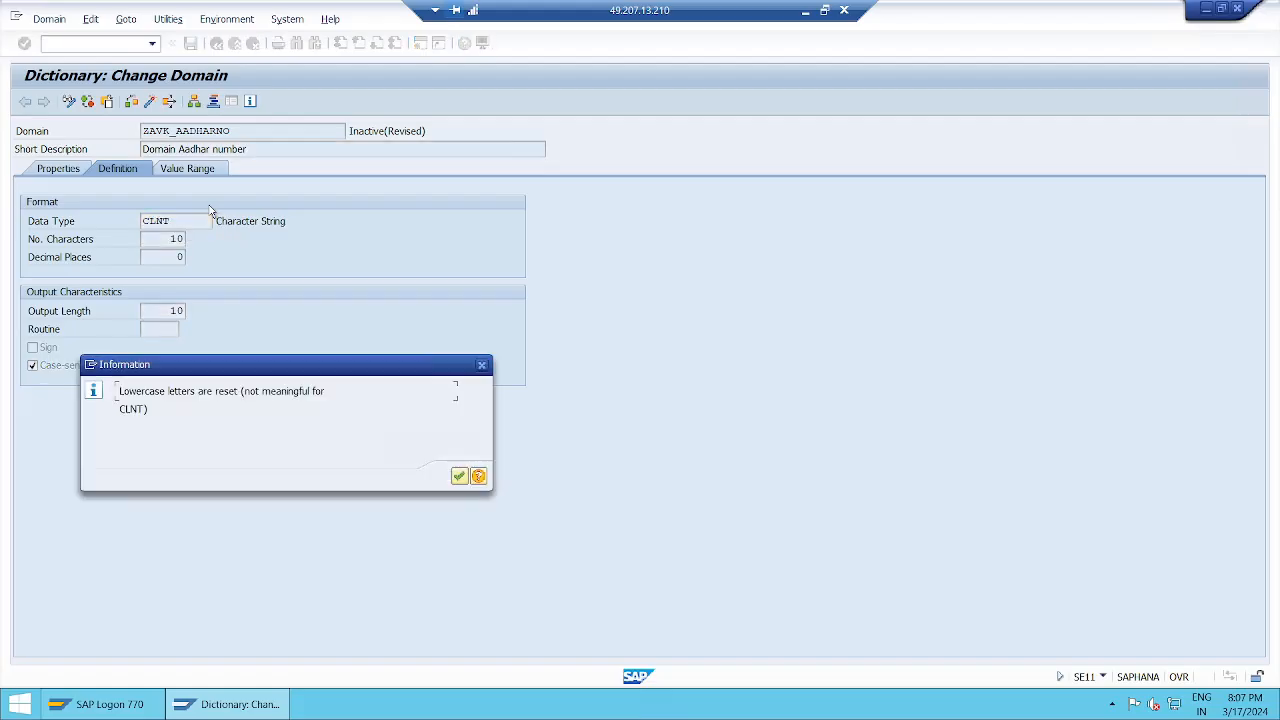
key(Return)
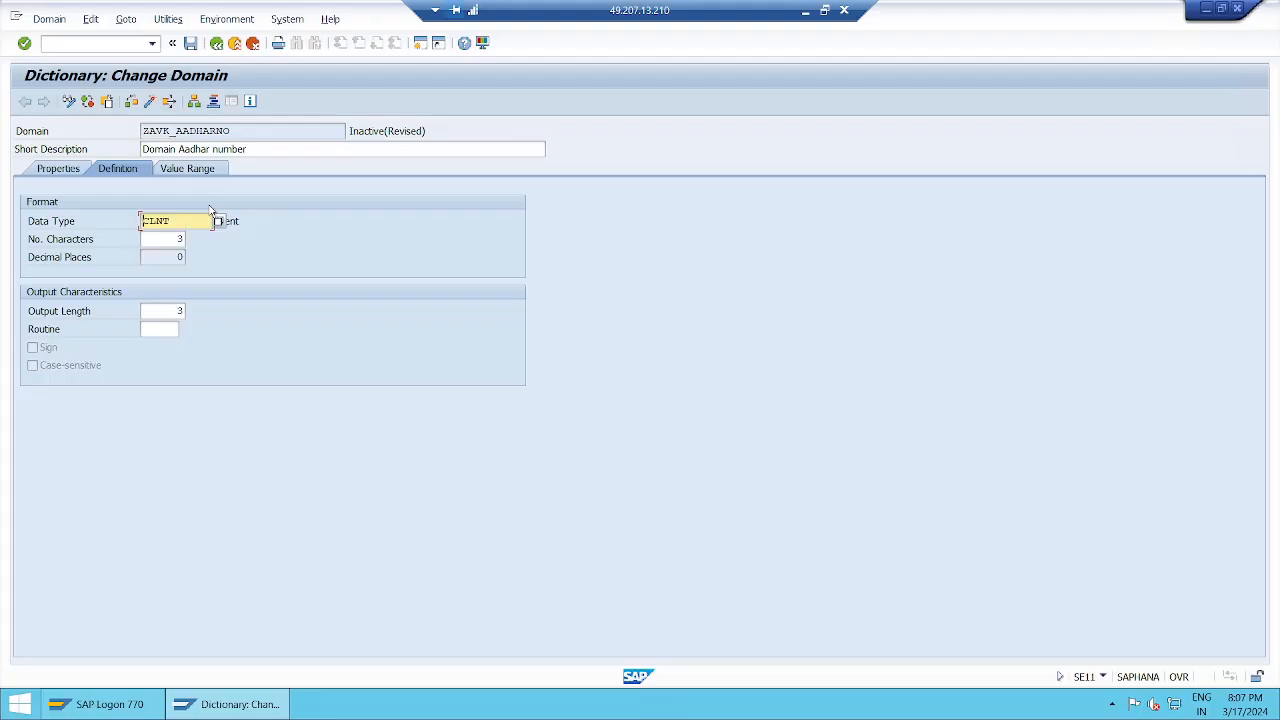
click(266, 227)
double_click(179, 239)
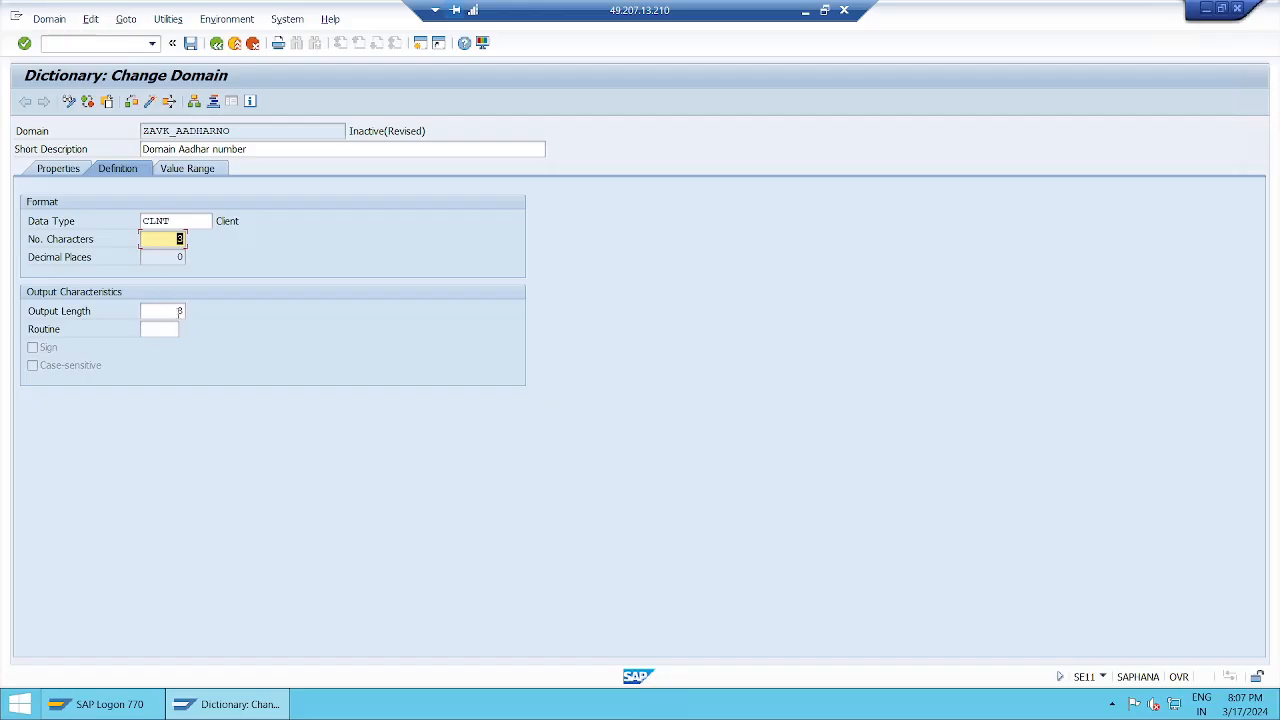
click(179, 311)
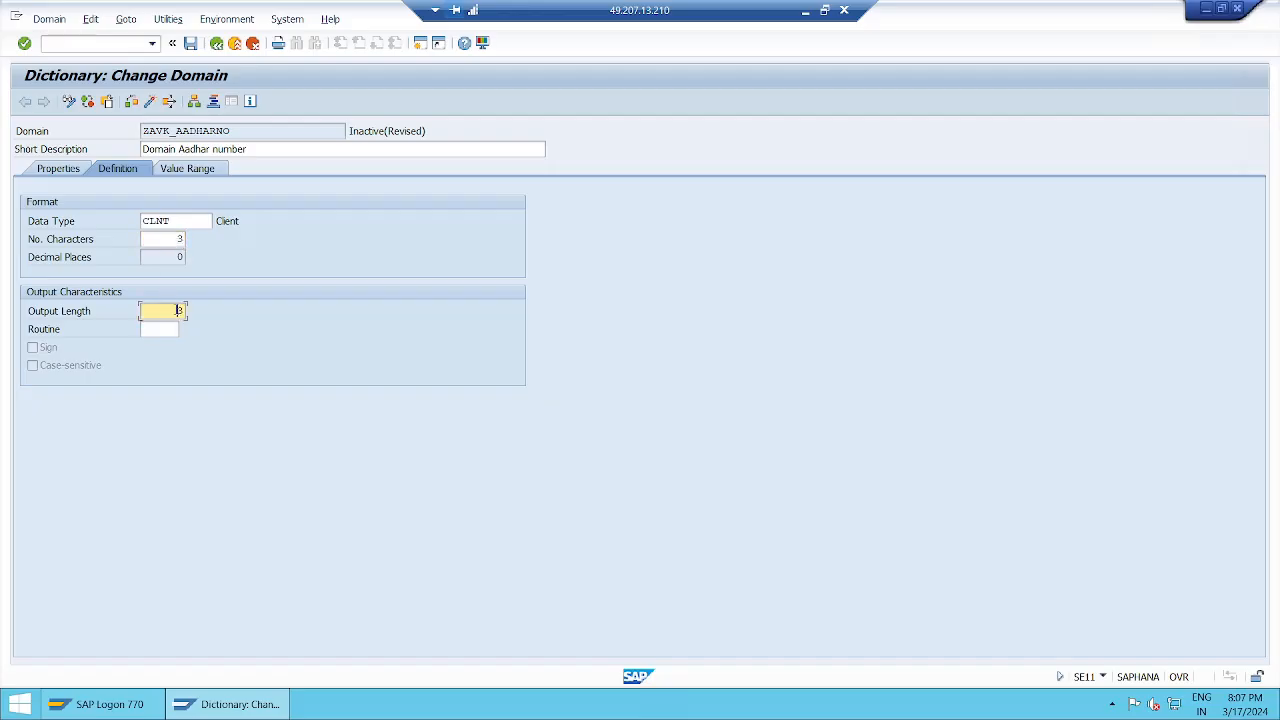
click(178, 238)
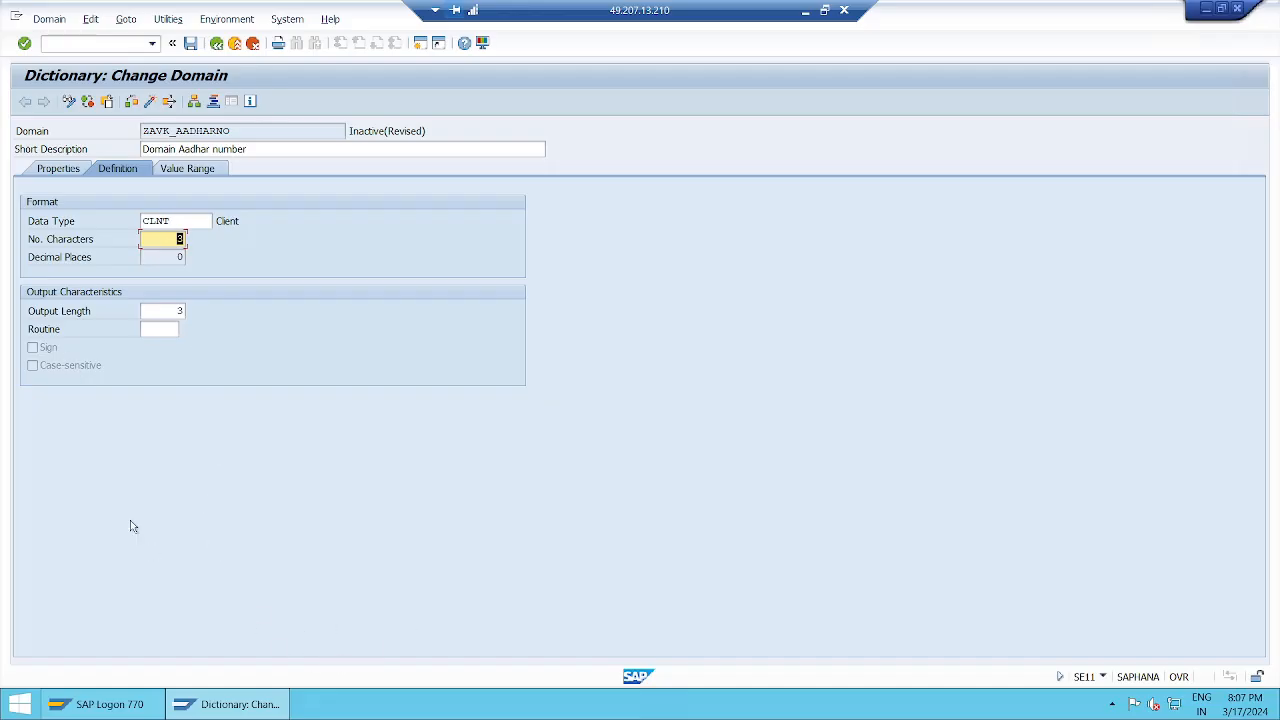
click(156, 329)
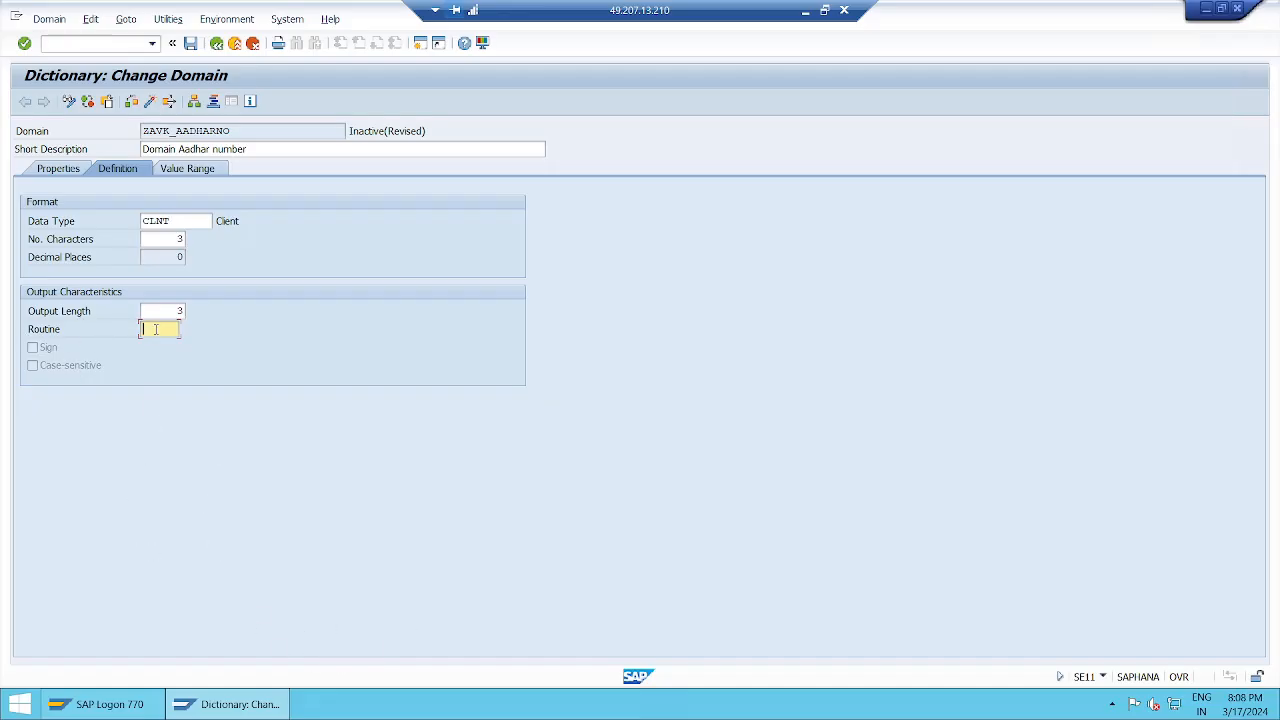
Switch to the Notepad session notes and add "supports conversion routine" as the last line under CHAR data type, followed by blank lines.
click(805, 13)
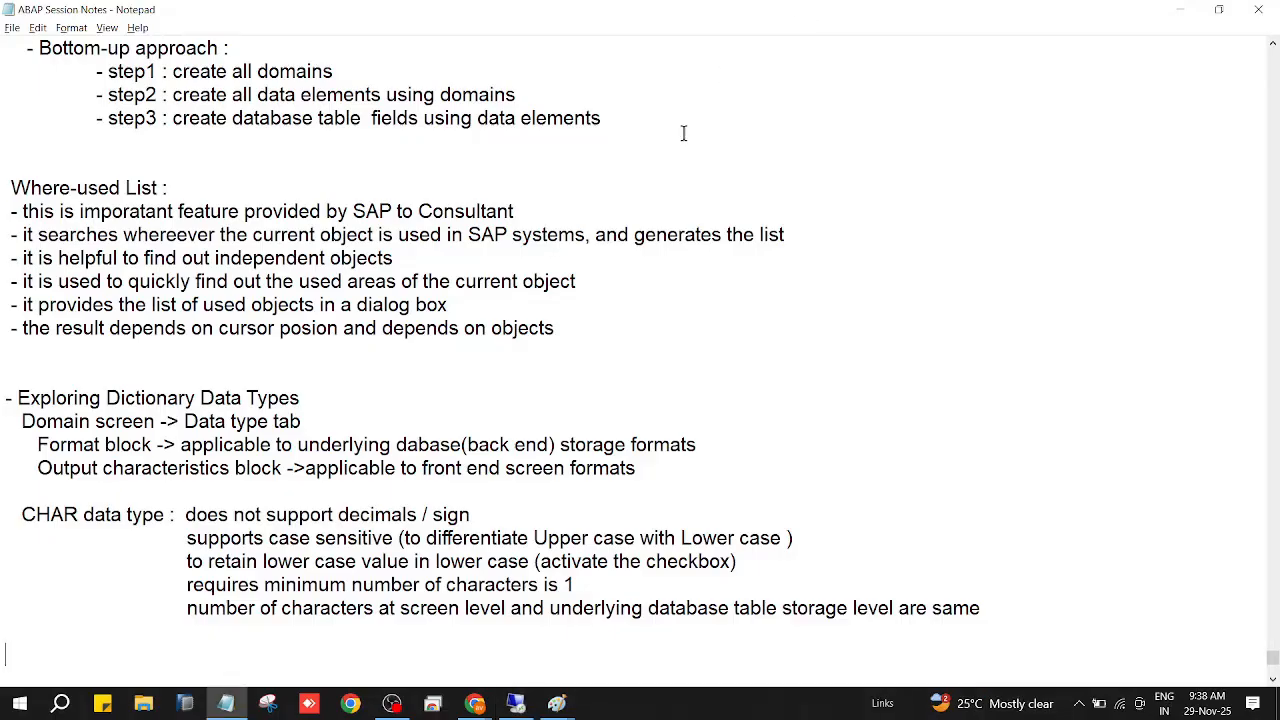
click(1010, 609)
key(Return)
key(Tab)
key(Tab)
text(supports conversion routine)
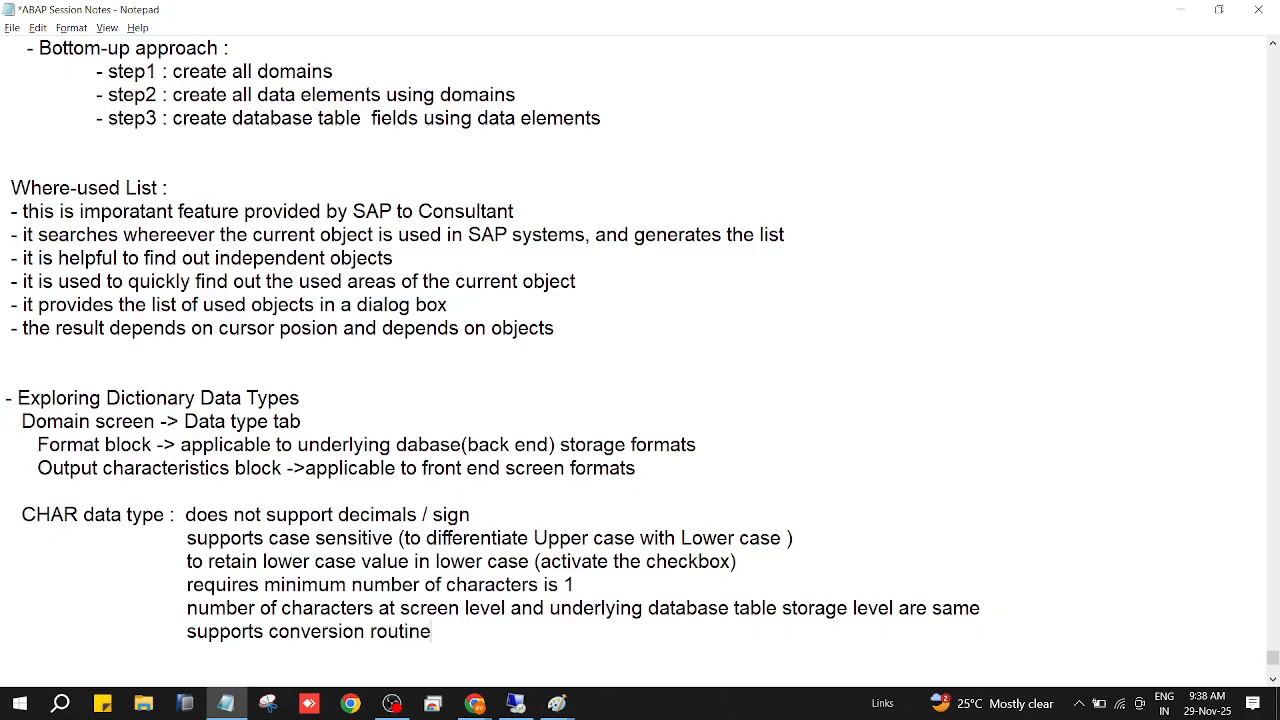
key(Return)
key(Return)
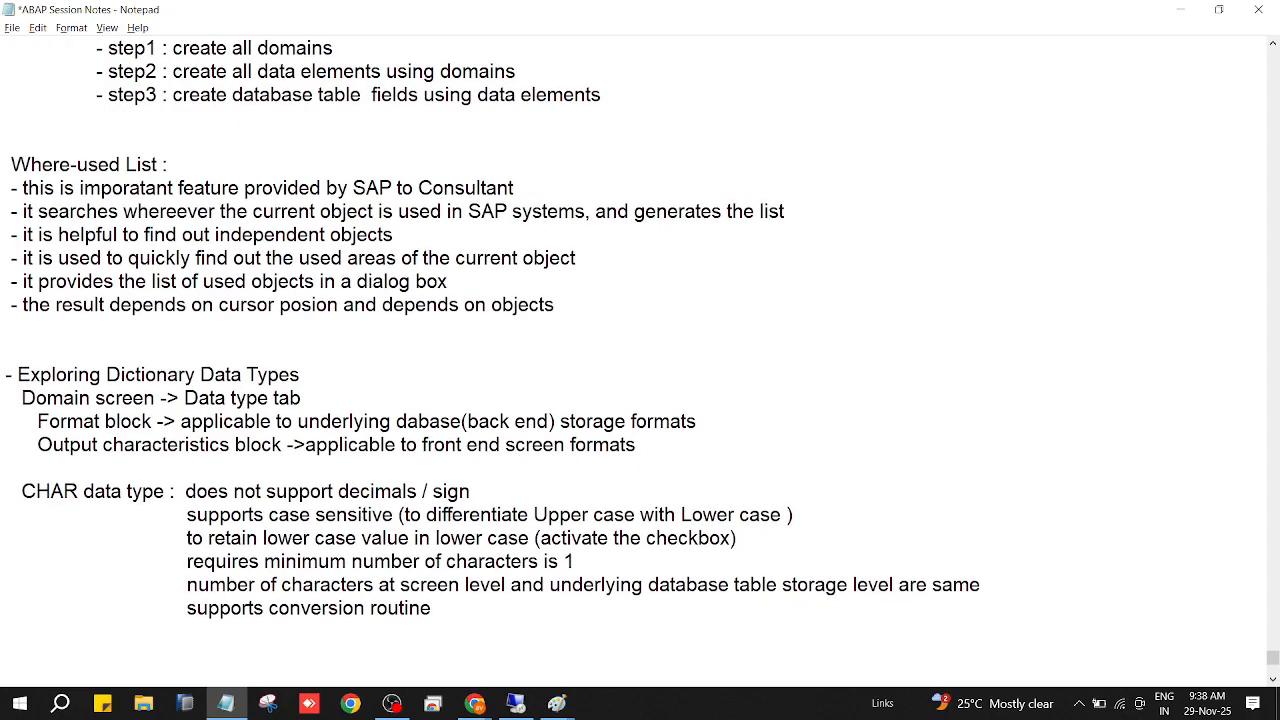
Return to SAP, set the domain's data type to NUMC, and compare its number of characters with its output length.
key(alt+Tab)
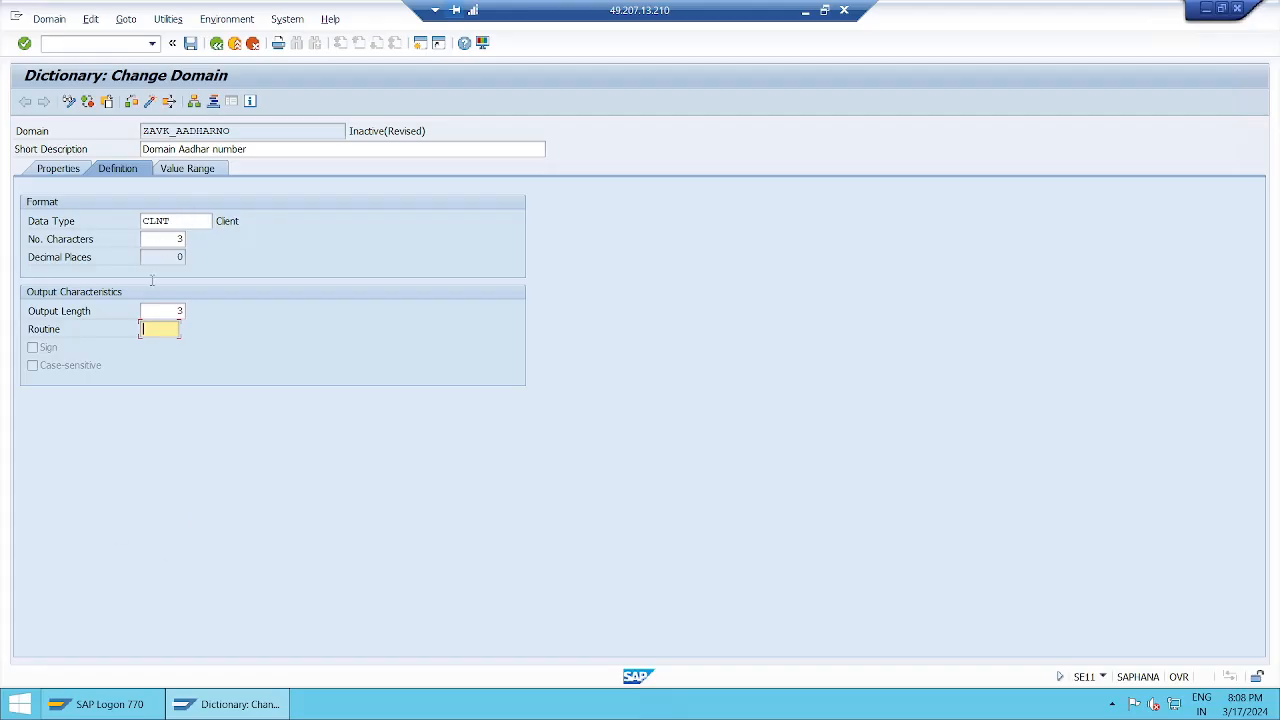
click(176, 221)
key(BackSpace)
key(BackSpace)
key(BackSpace)
key(BackSpace)
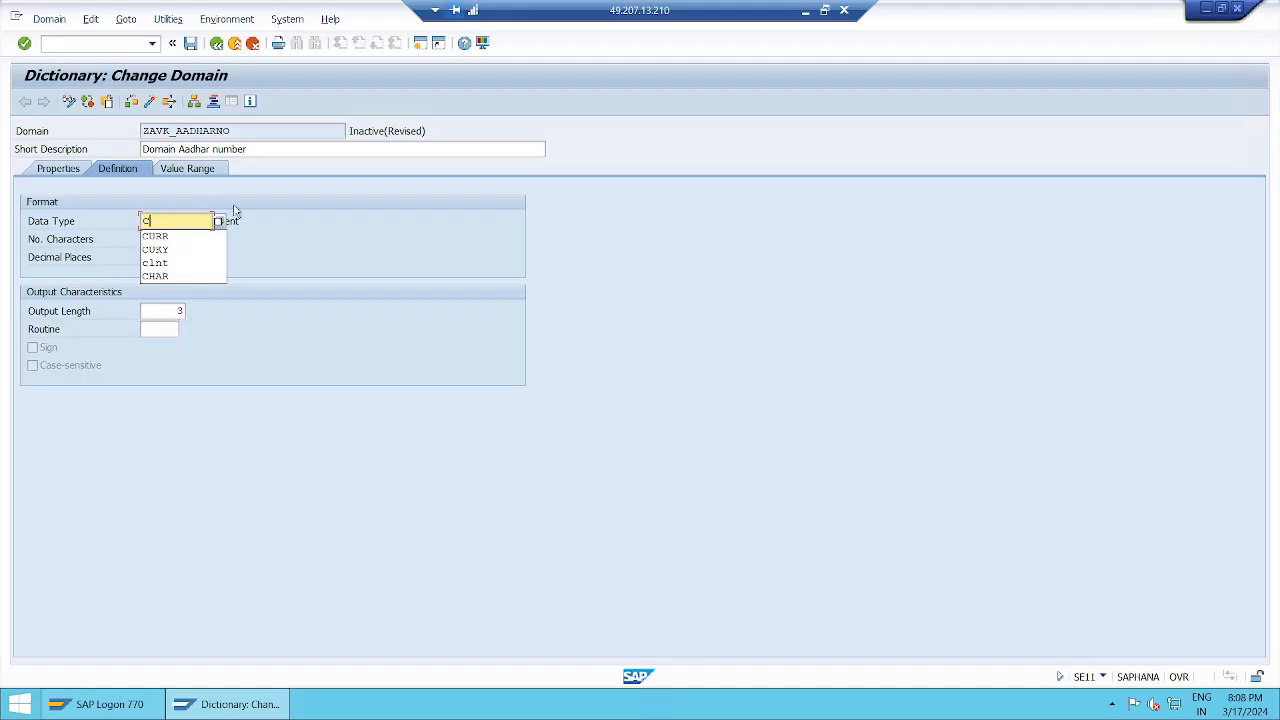
text(numc)
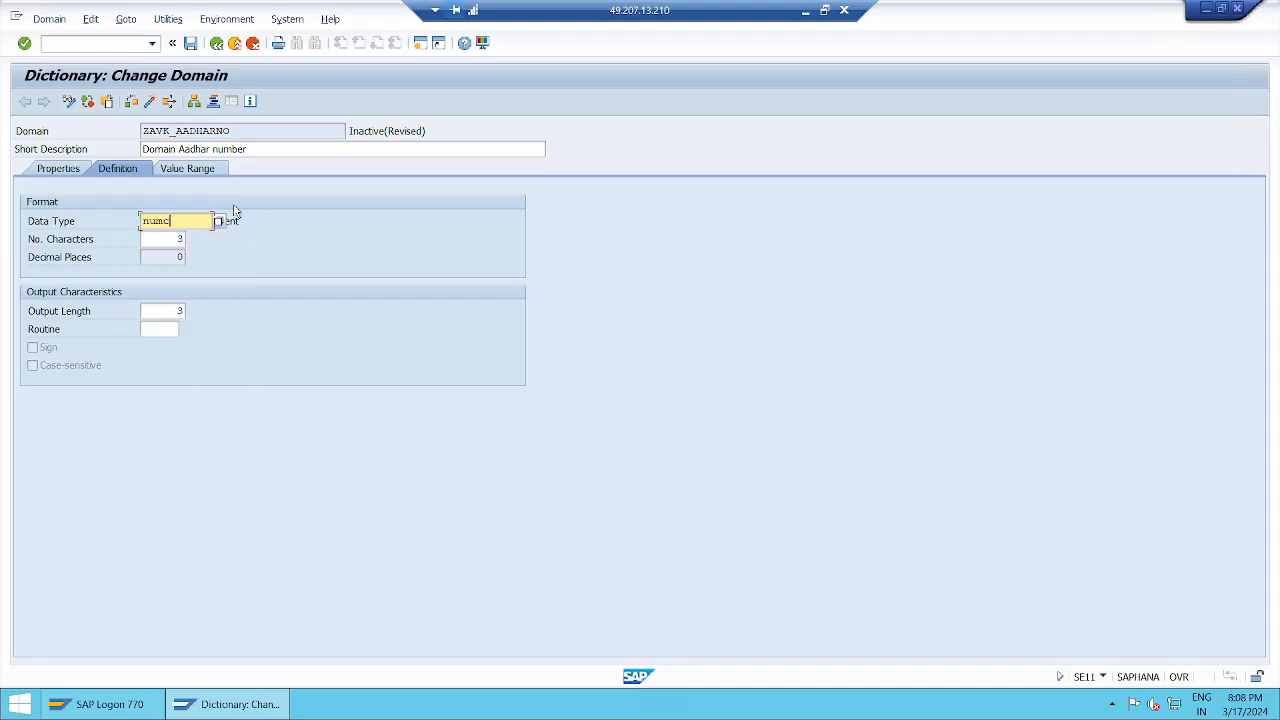
key(Return)
click(298, 220)
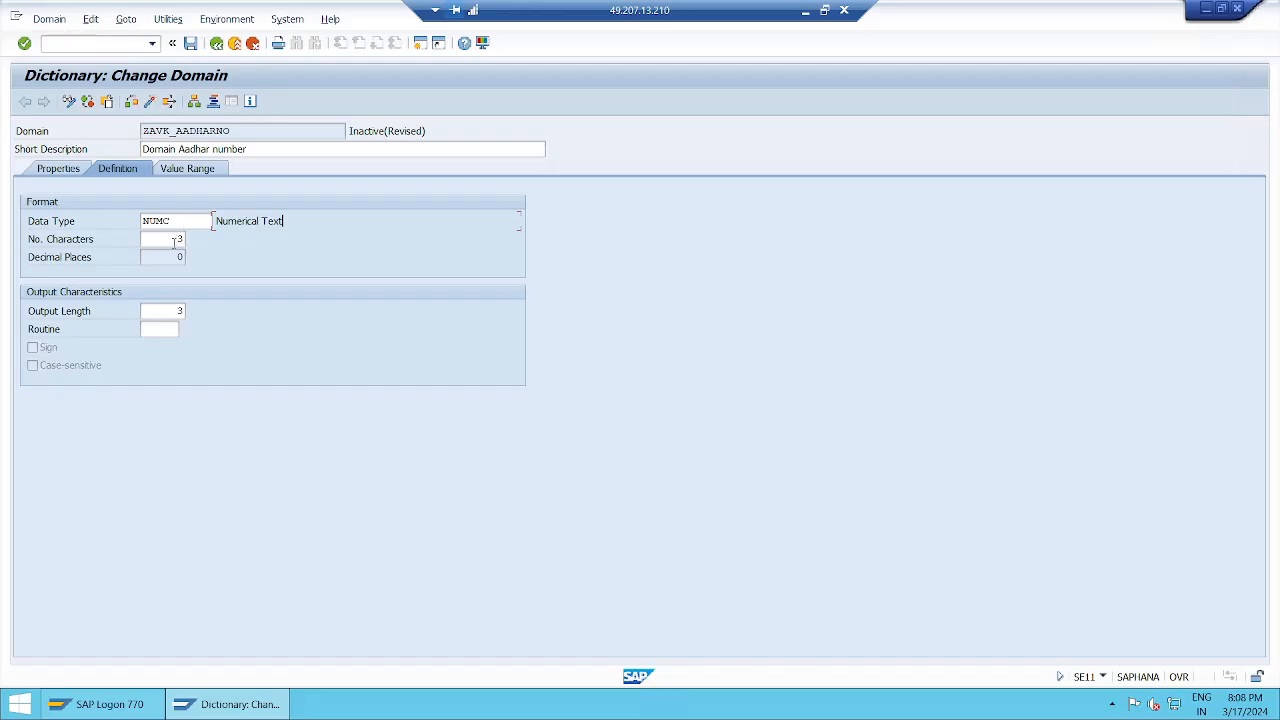
click(177, 311)
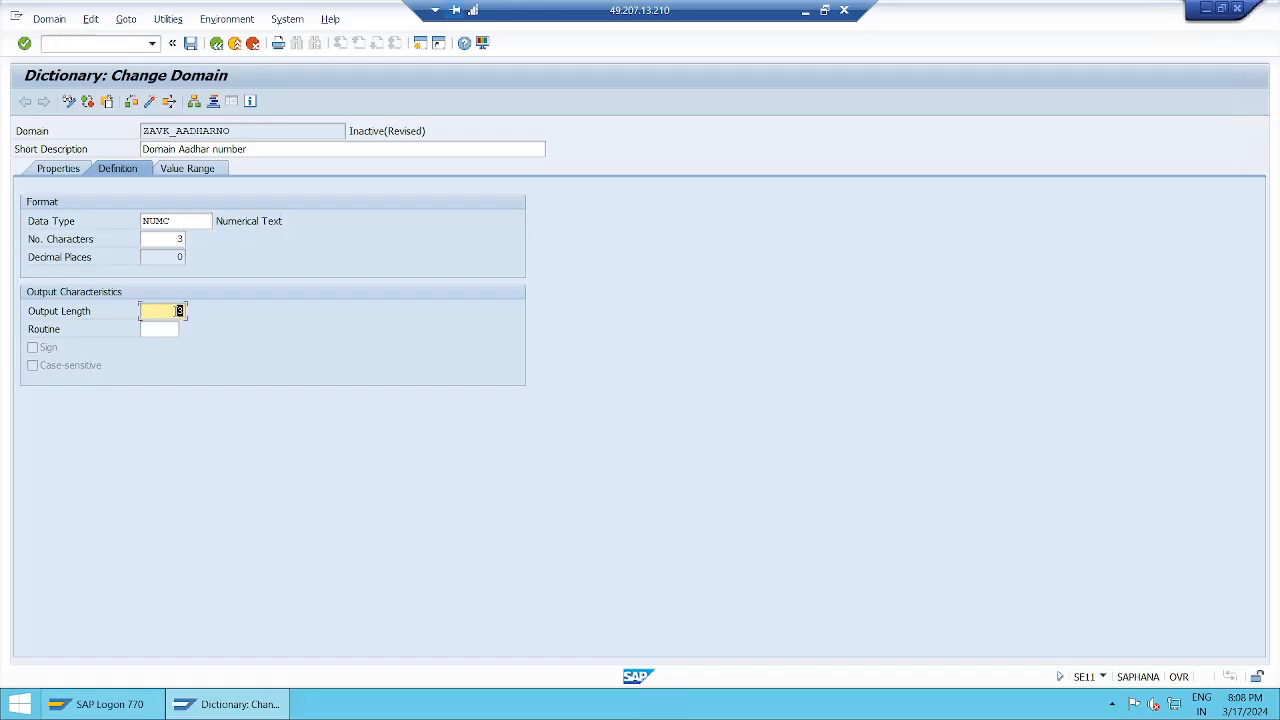
click(175, 238)
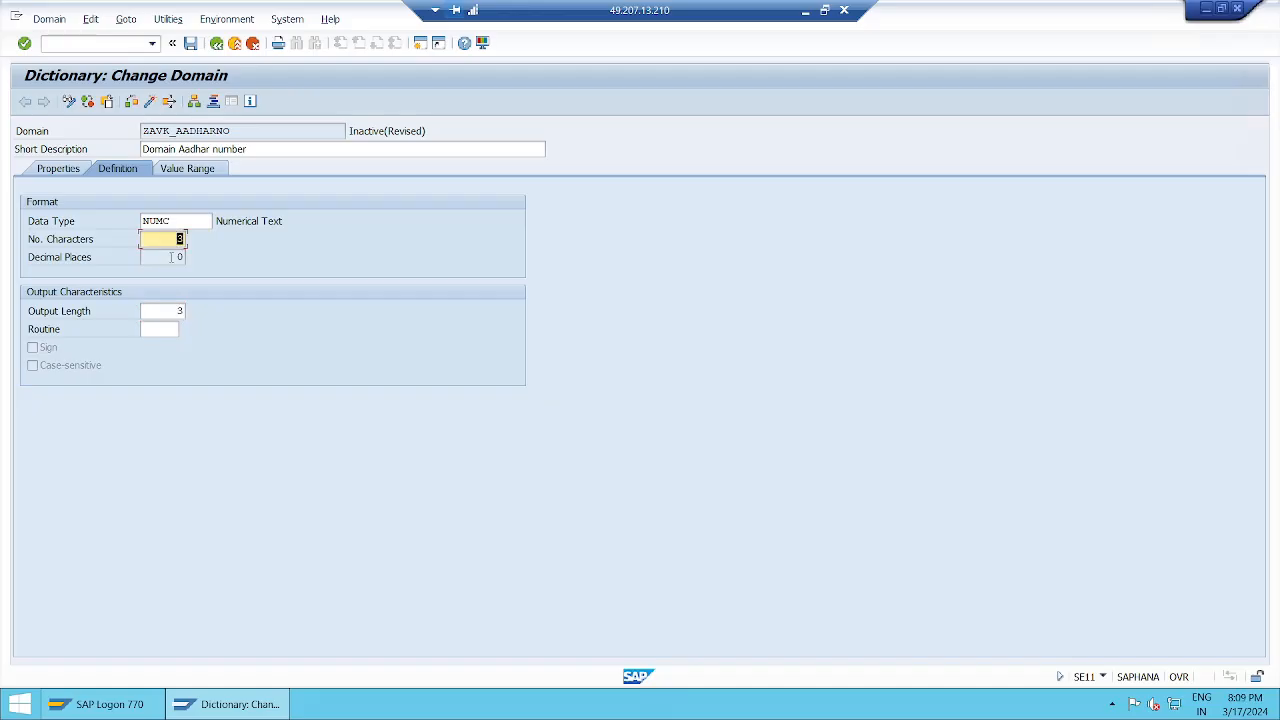
click(175, 311)
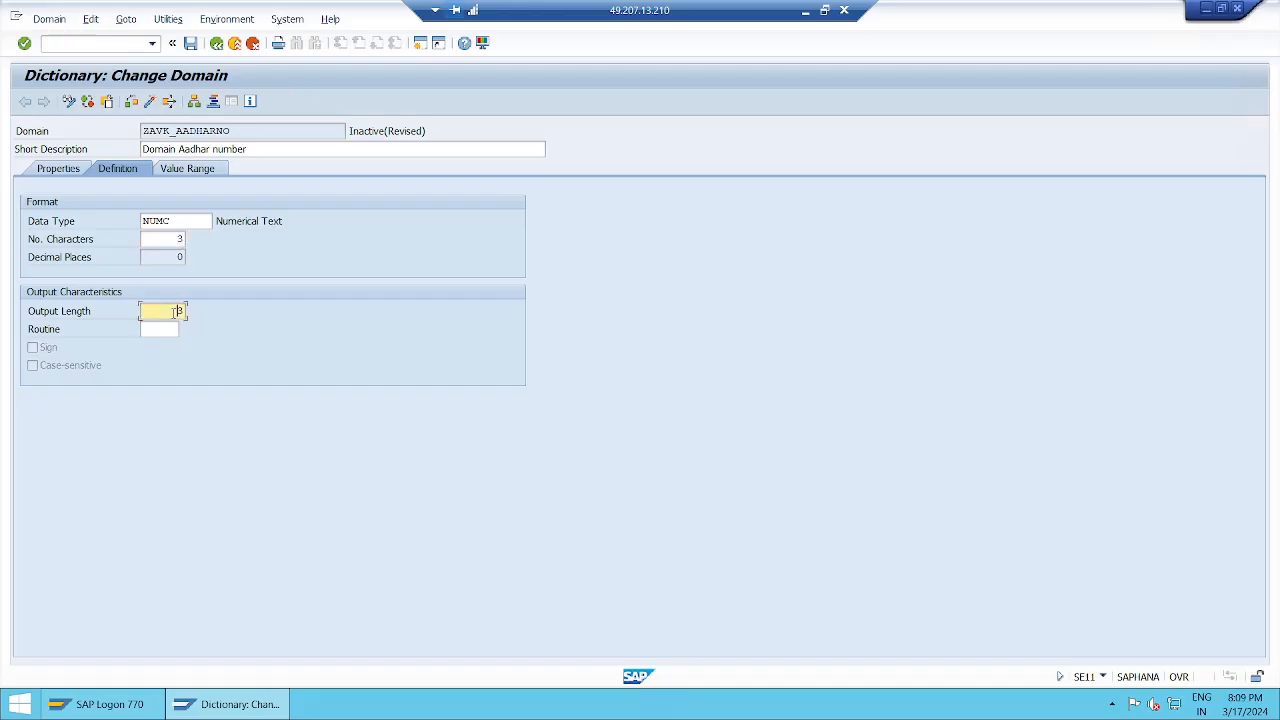
click(171, 238)
click(176, 312)
Switch to the Paint sketch and write "numc" with 0011 below it in the front end screen box, and 0011 in the third ztable cell.
click(808, 14)
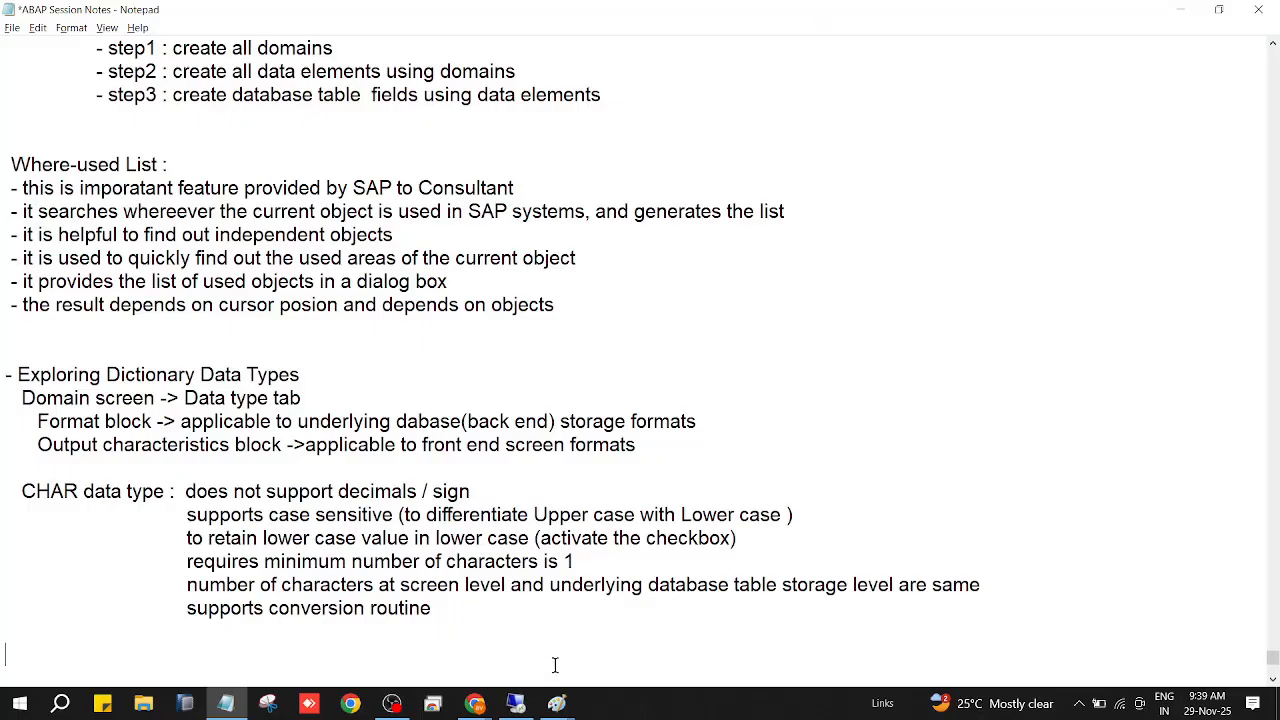
mouse_move(557, 705)
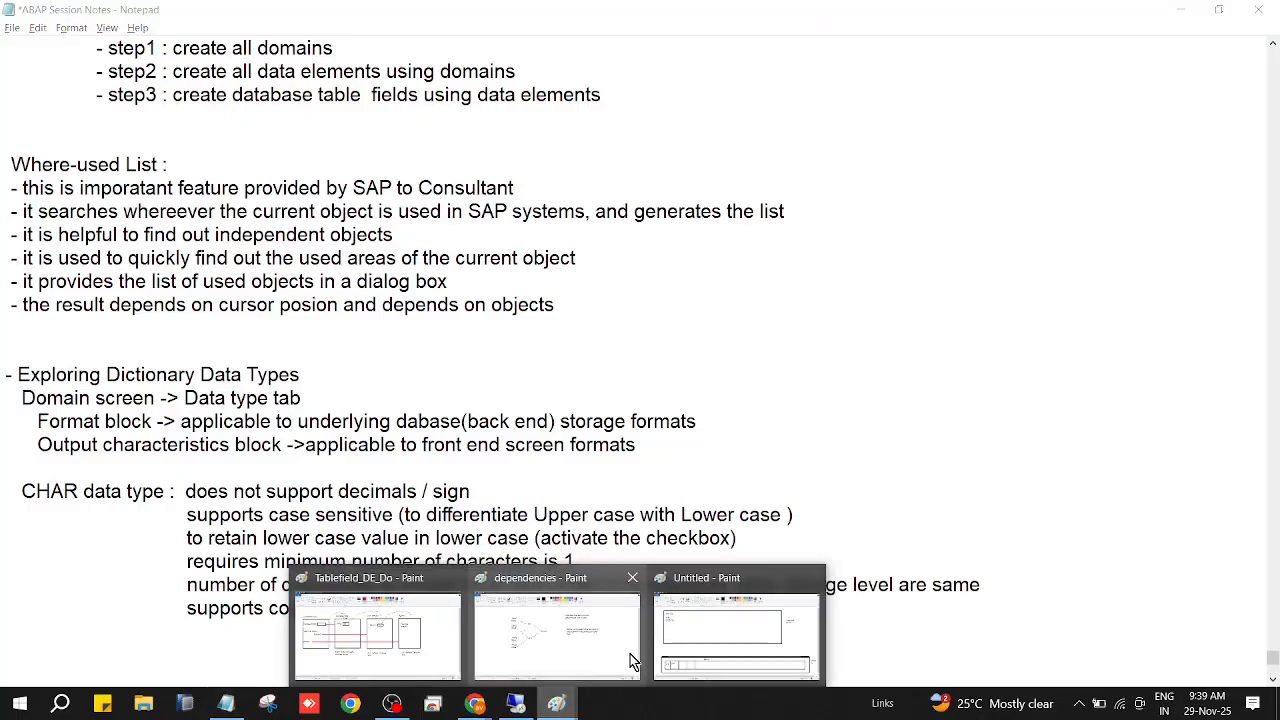
click(736, 630)
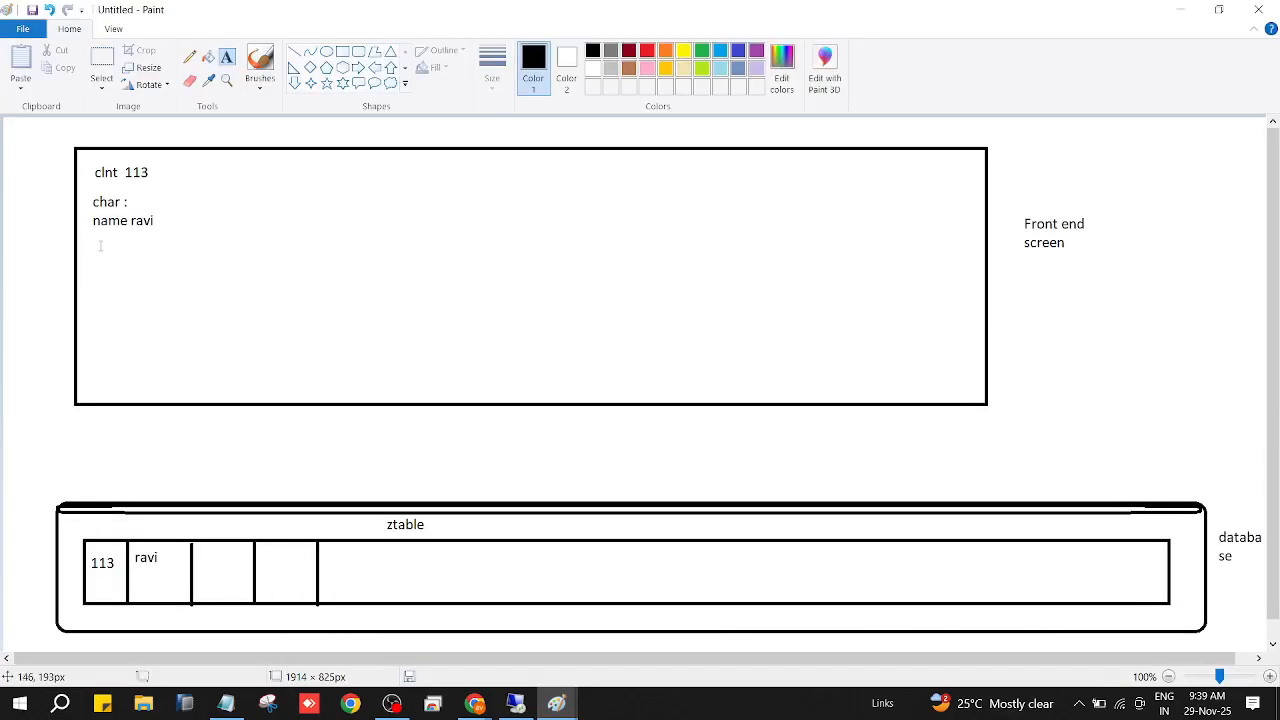
drag(93, 241, 144, 270)
text(numc)
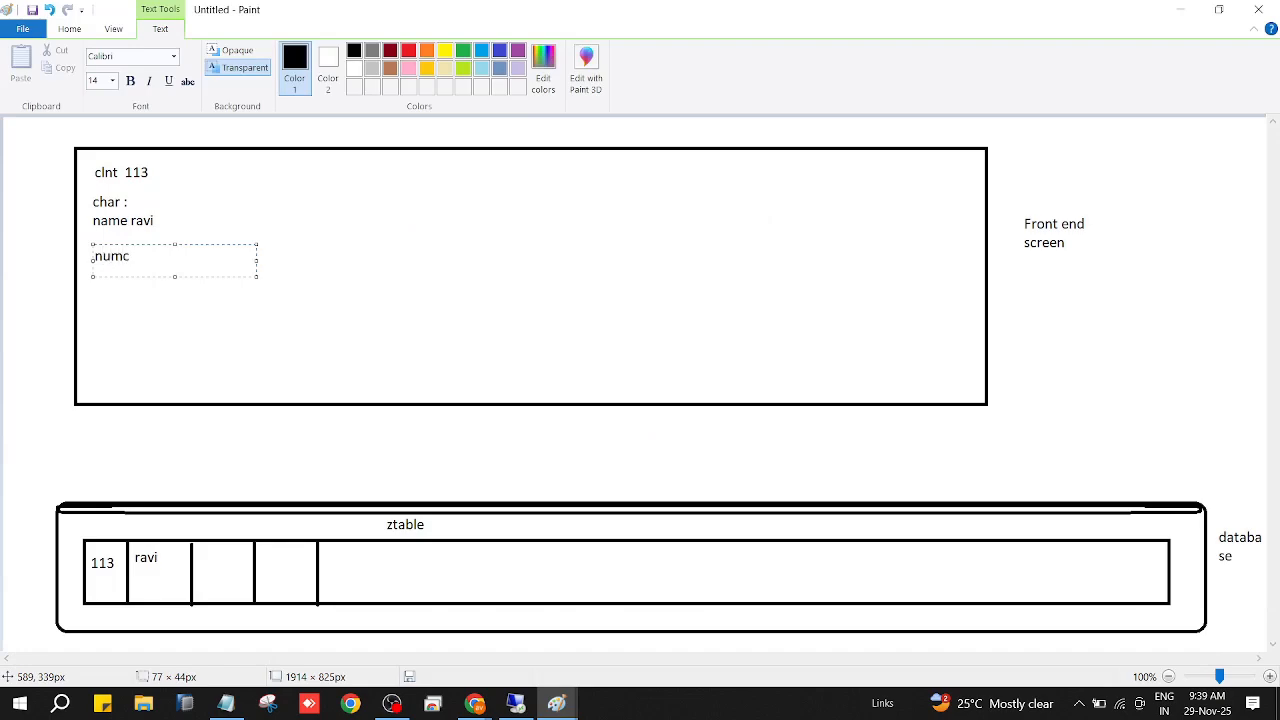
key(Return)
text(0011)
drag(197, 554, 244, 559)
text(0011)
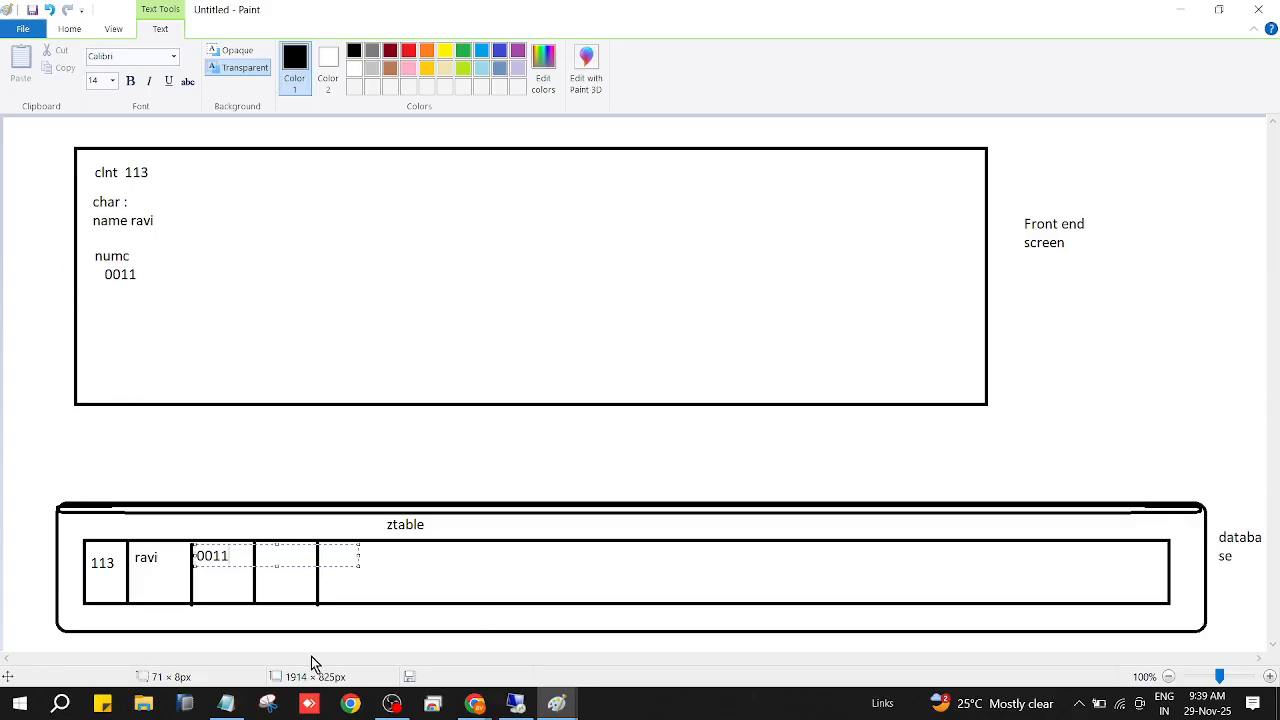
Switch to the Notepad session notes and add the entry "NUMC data type : it is a character data type" below the CHAR notes.
click(228, 704)
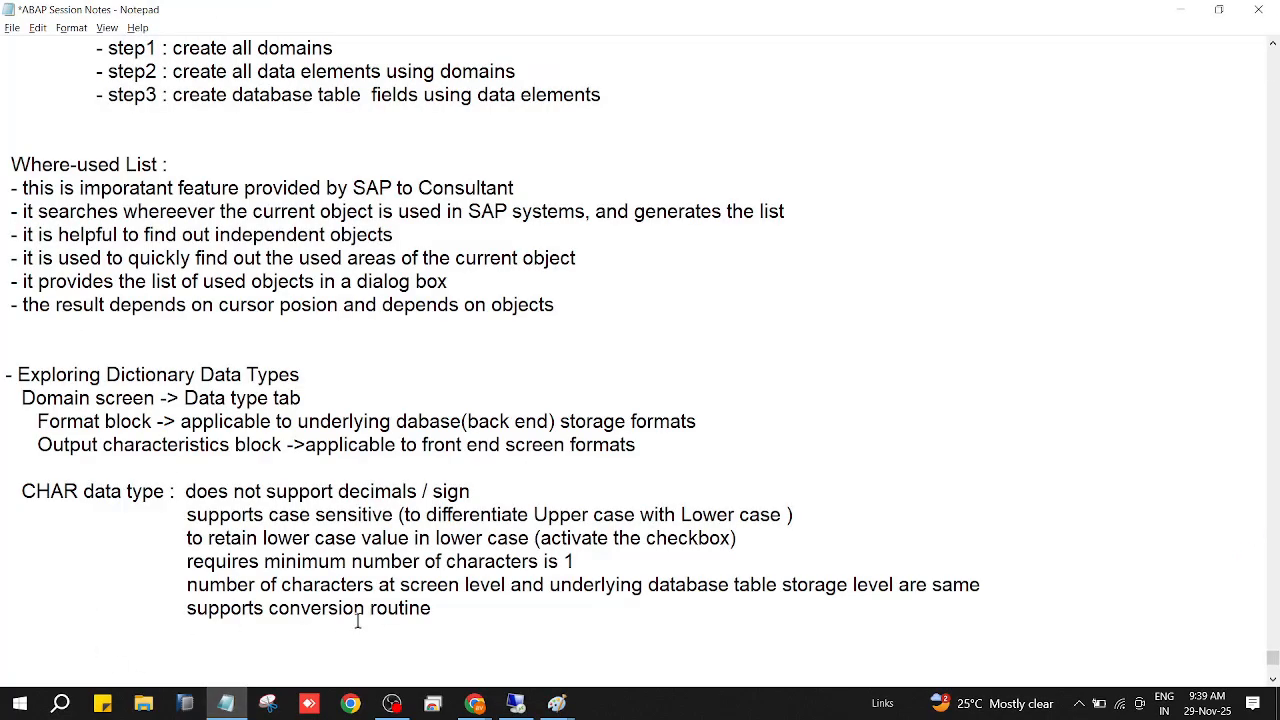
text(NUMC data type )
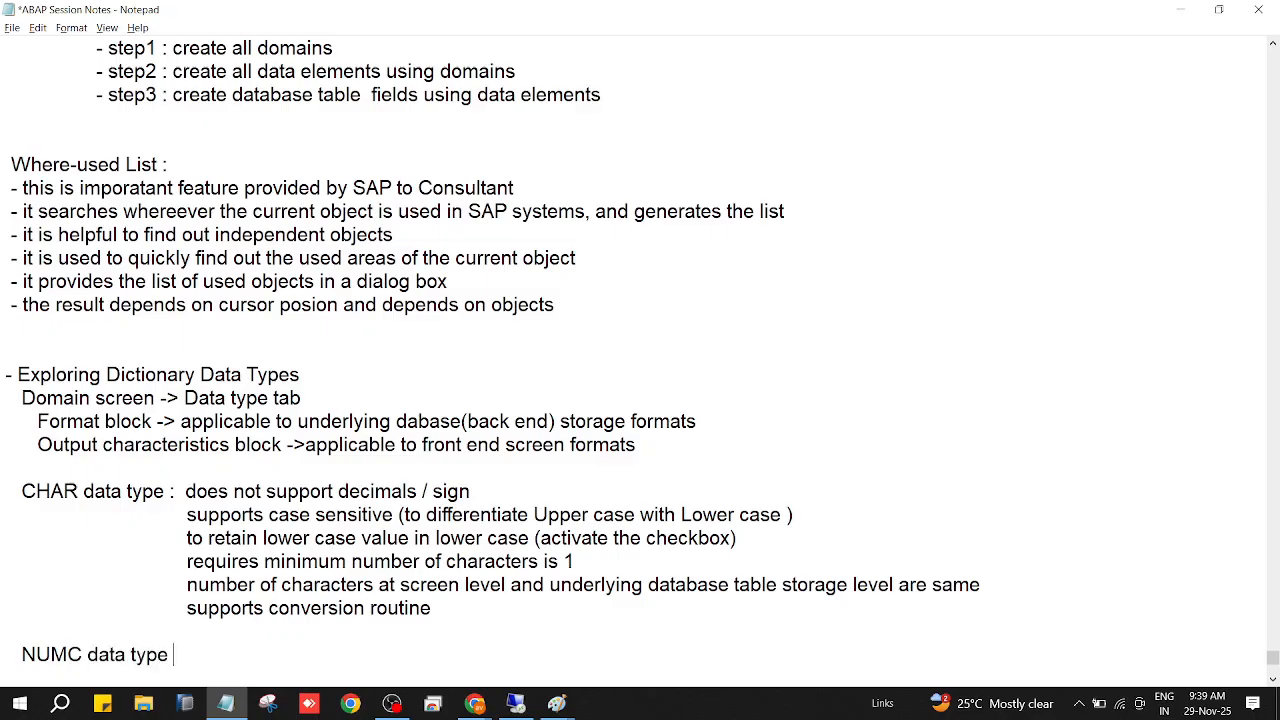
text(: it is )
text(a character )
text(data typ)
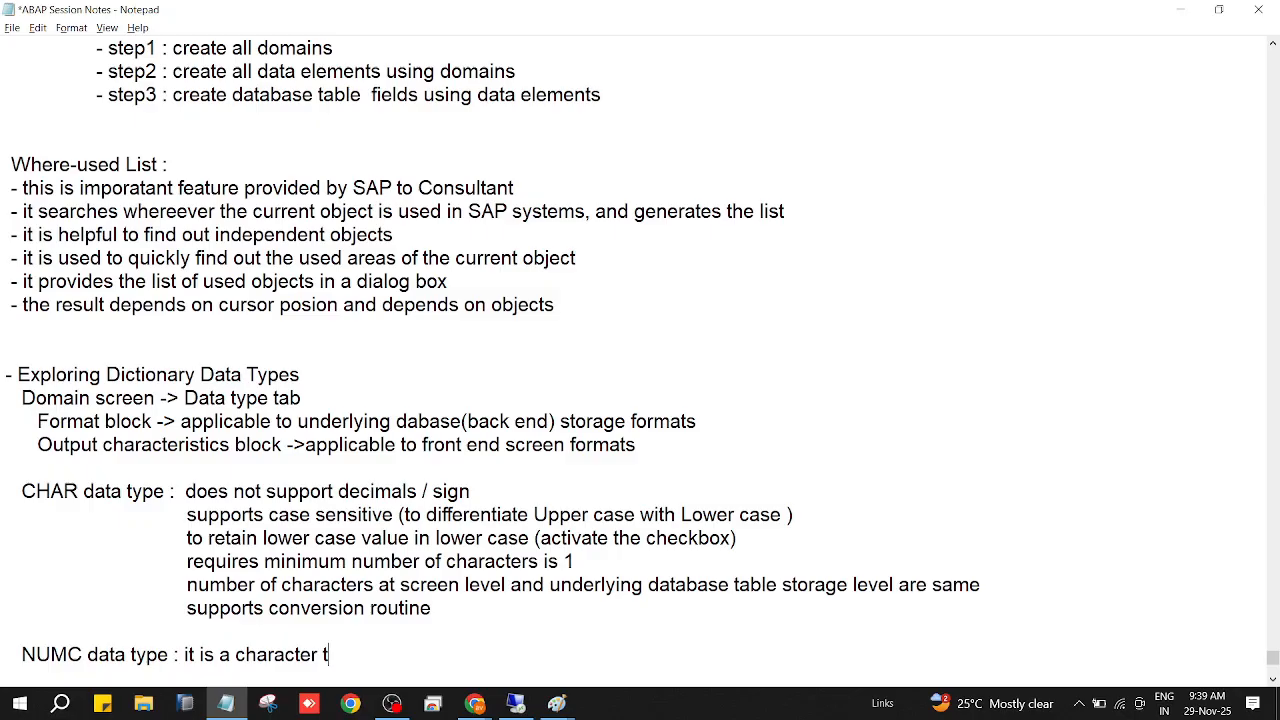
text(e)
Add the indented line "but it accepts only numbers or digits" under the NUMC data type entry.
key(Return)
key(Tab)
key(Tab)
text(but )
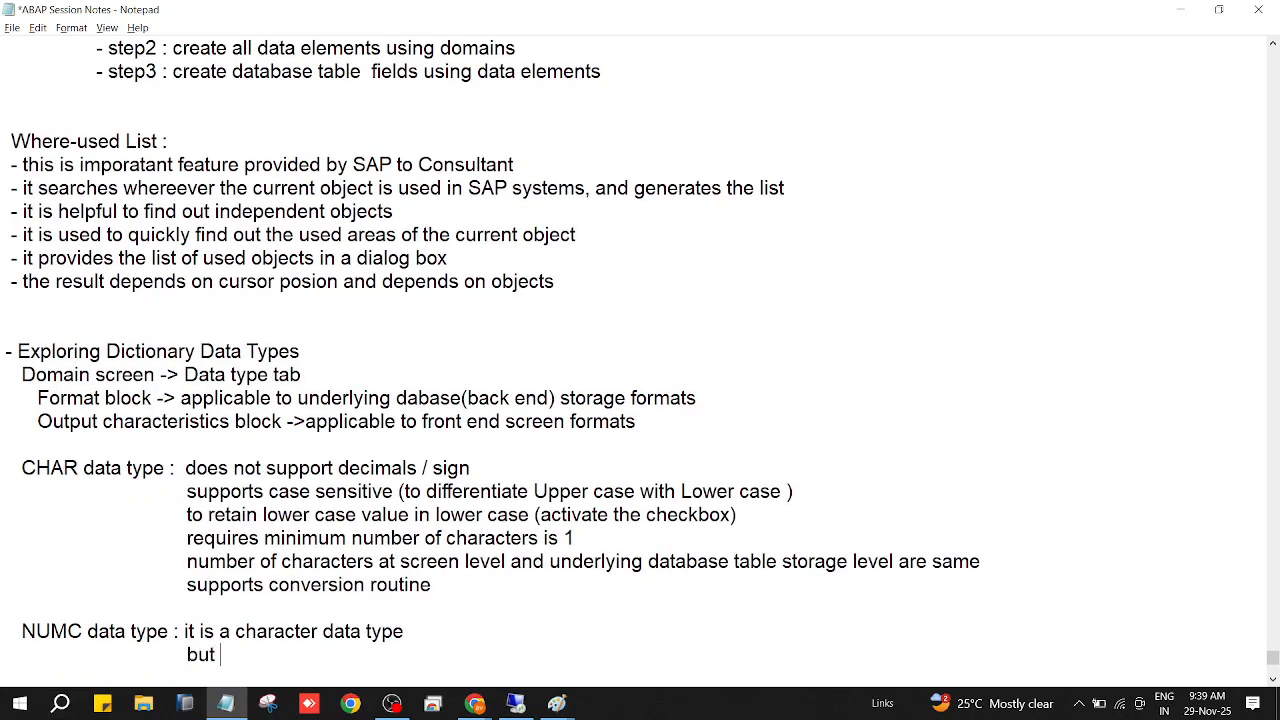
text(it accepts only )
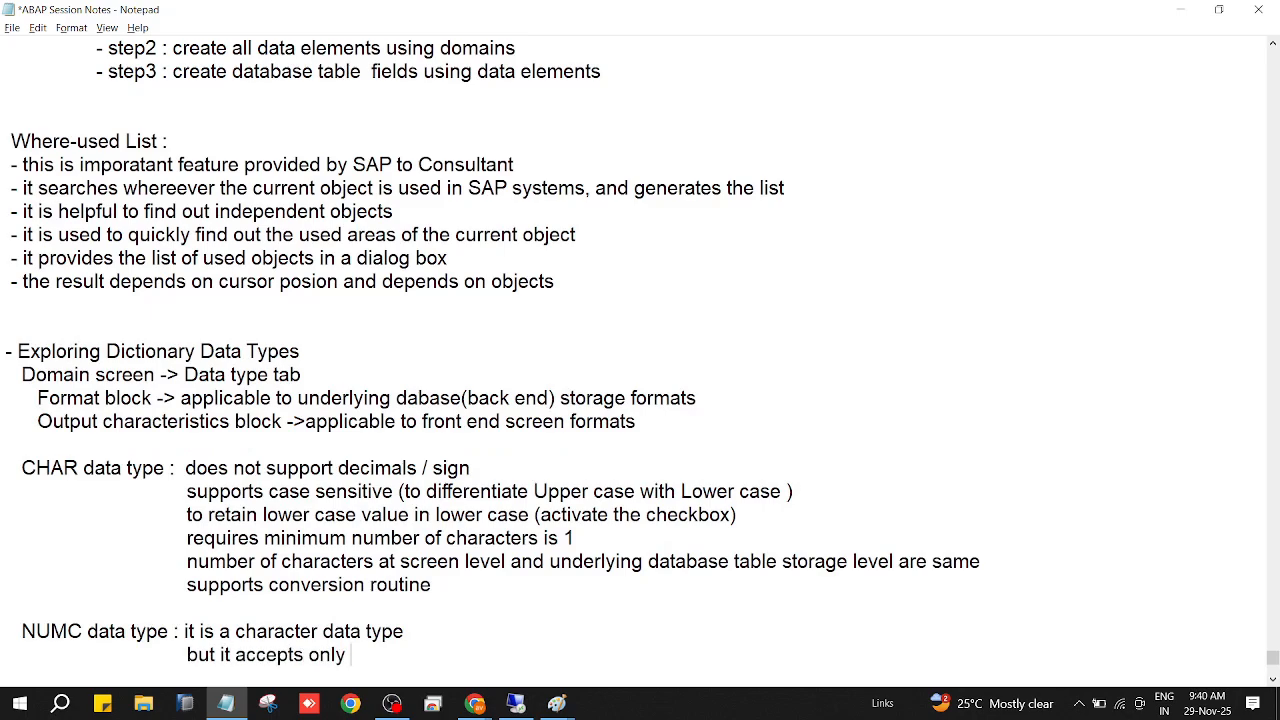
text(numbers o)
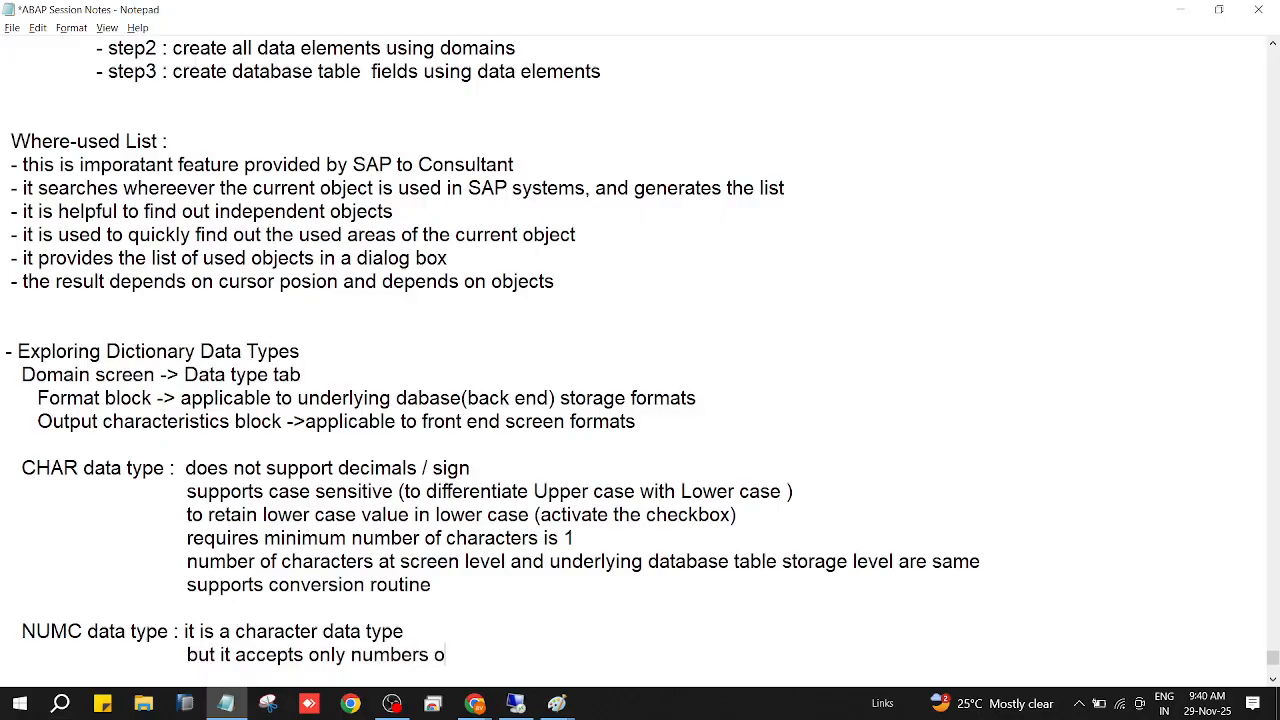
text(r digits)
Start a new indented NUMC line reading "it doesnot support decimals /sign /".
key(Return)
key(Tab)
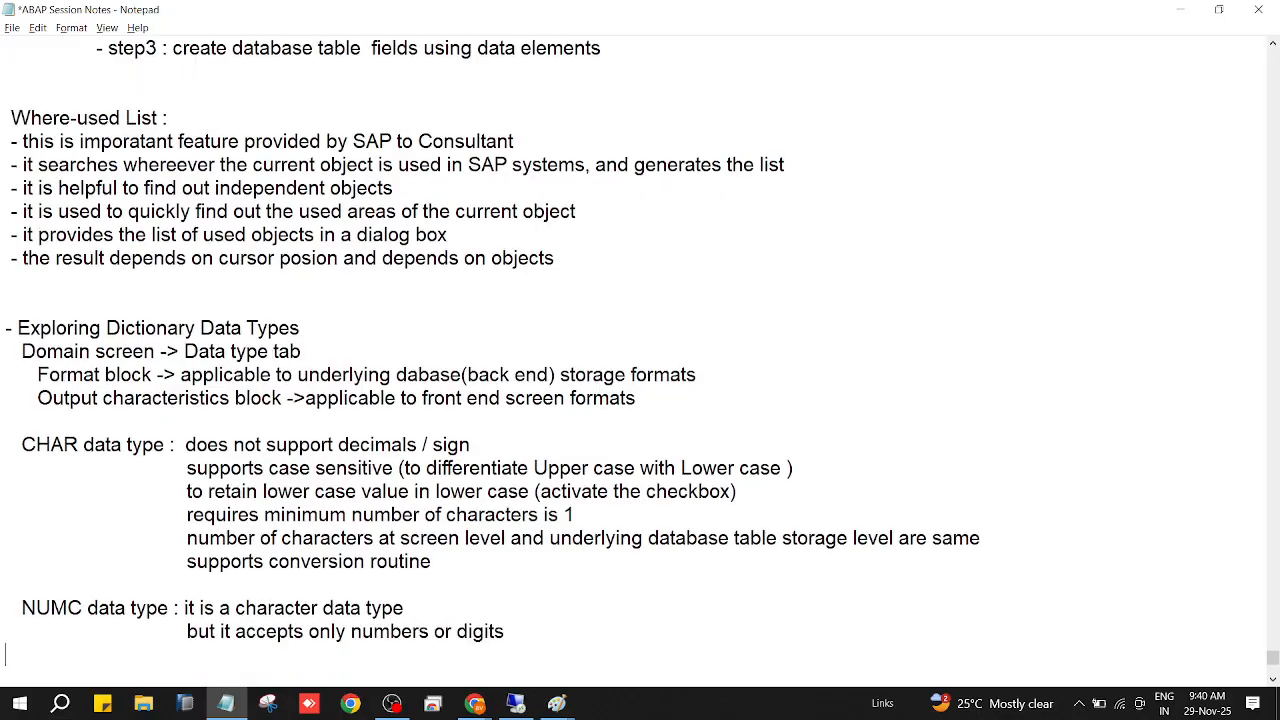
key(Tab)
text(it doesnot suppor)
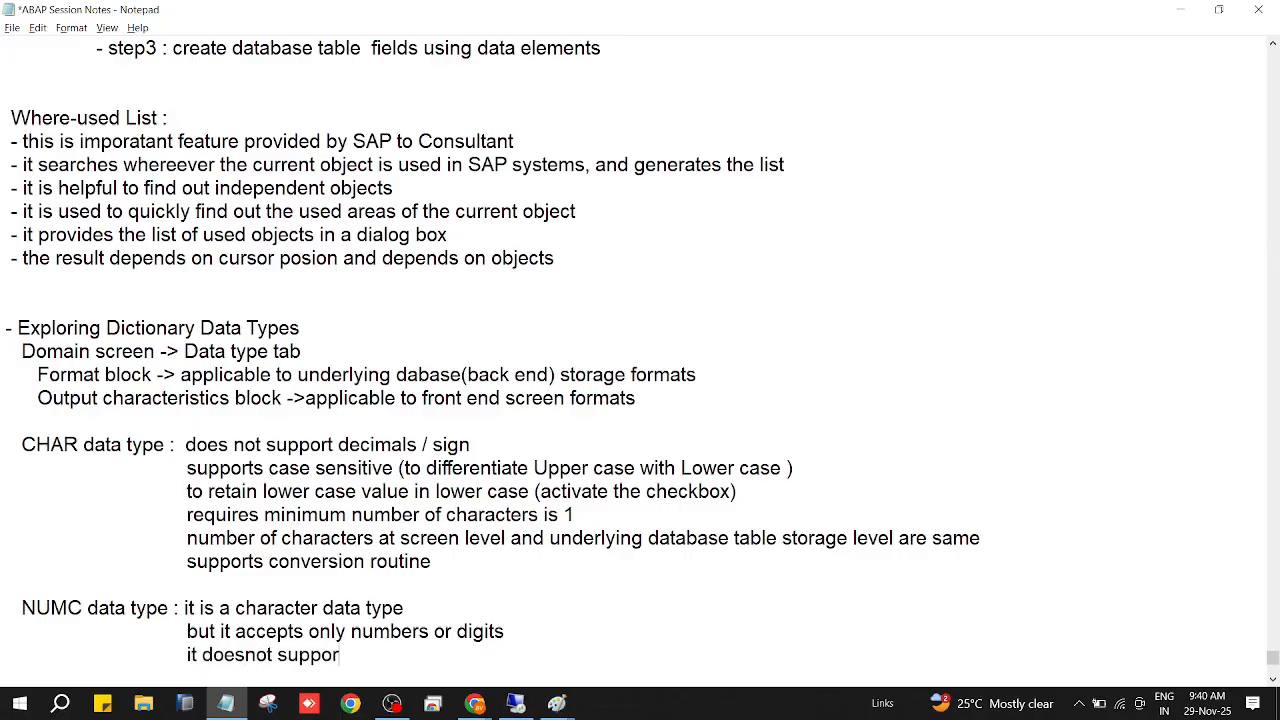
text(t decimals)
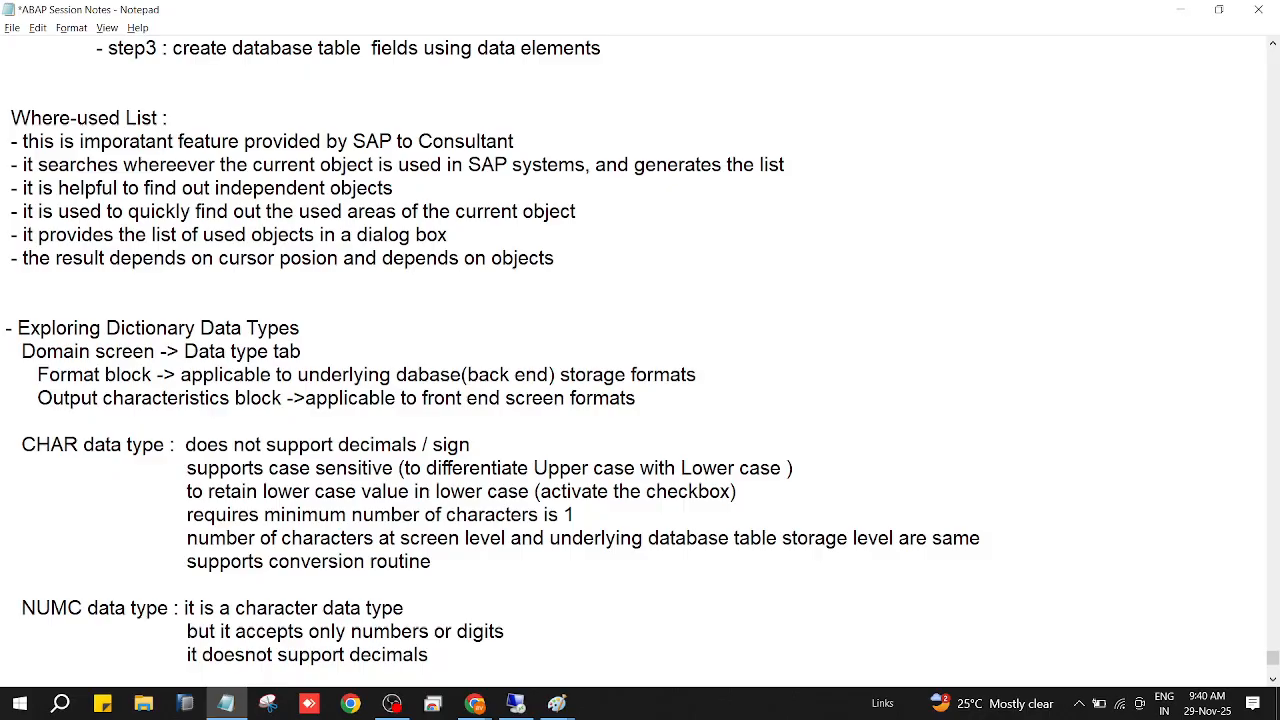
text( /sign /)
Check the NUMC domain's output characteristics in SAP, and complete the unfinished Notepad line with "case-sensitive".
click(516, 706)
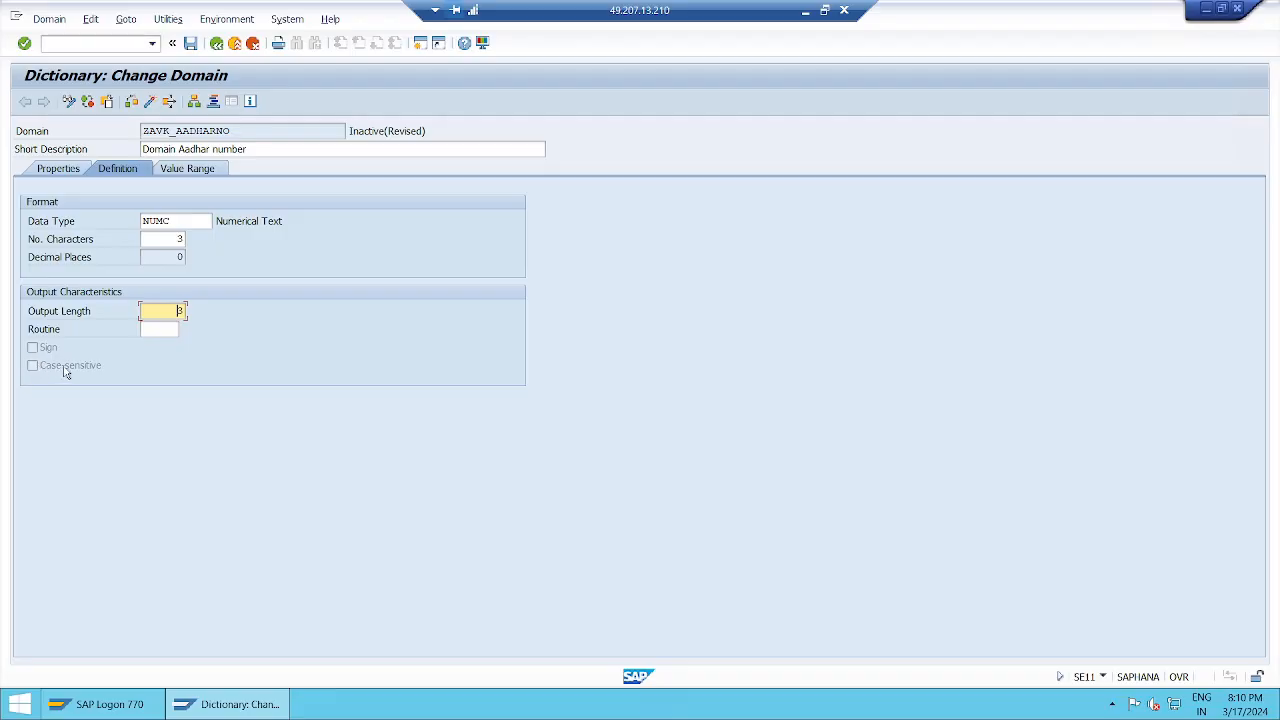
click(806, 12)
text(case-sens)
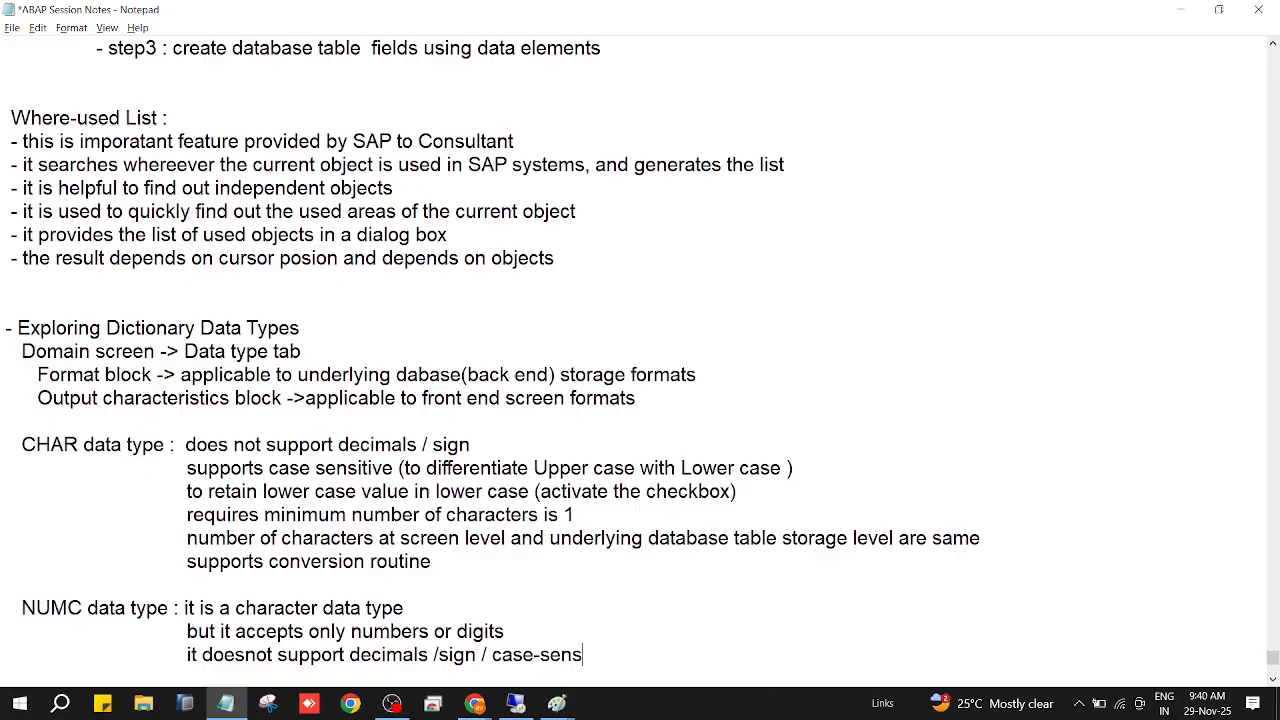
text(itive)
Add the indented NUMC line "it stores the values as it is the database".
key(Return)
key(Tab)
key(Tab)
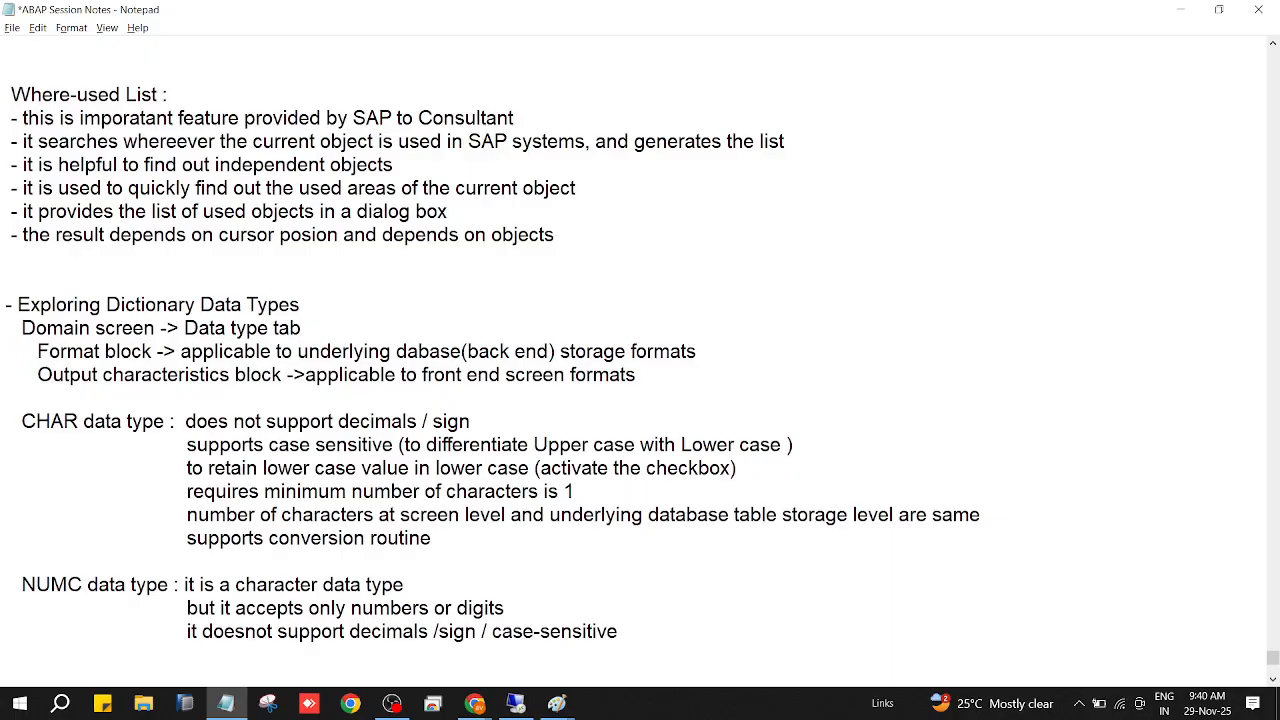
text(it stores the values as its)
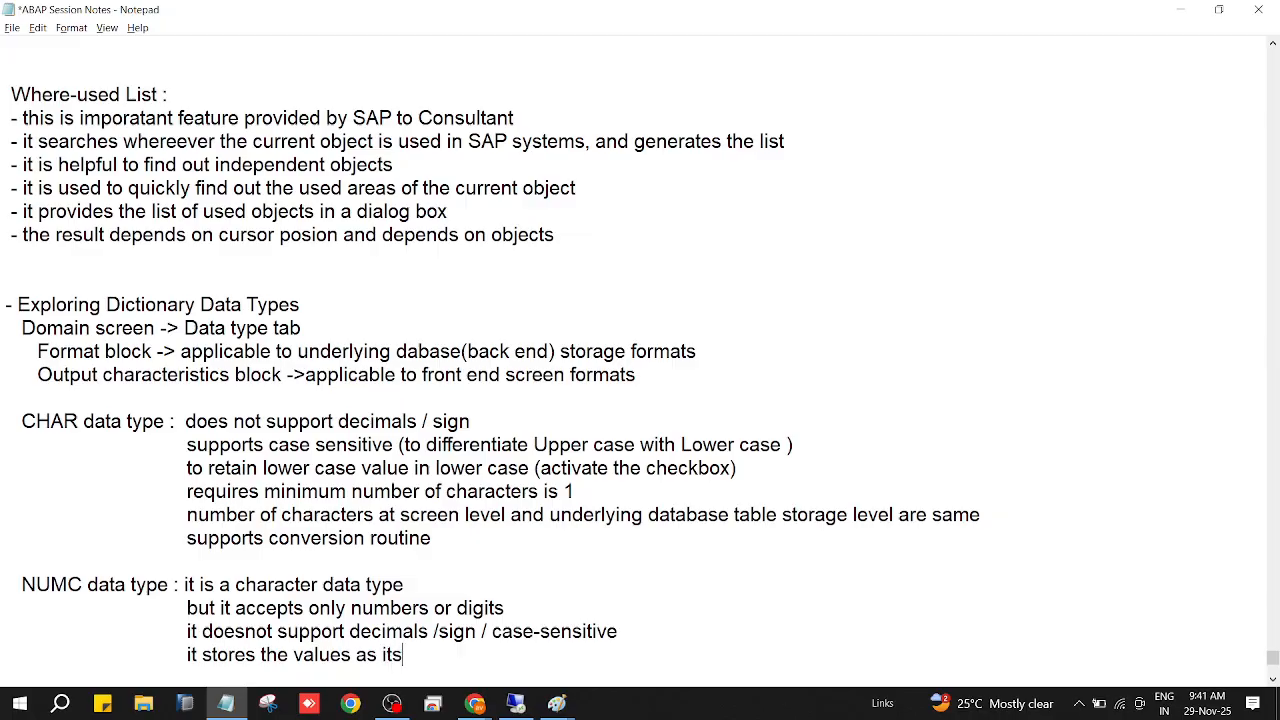
key(BackSpace)
text(is the database )
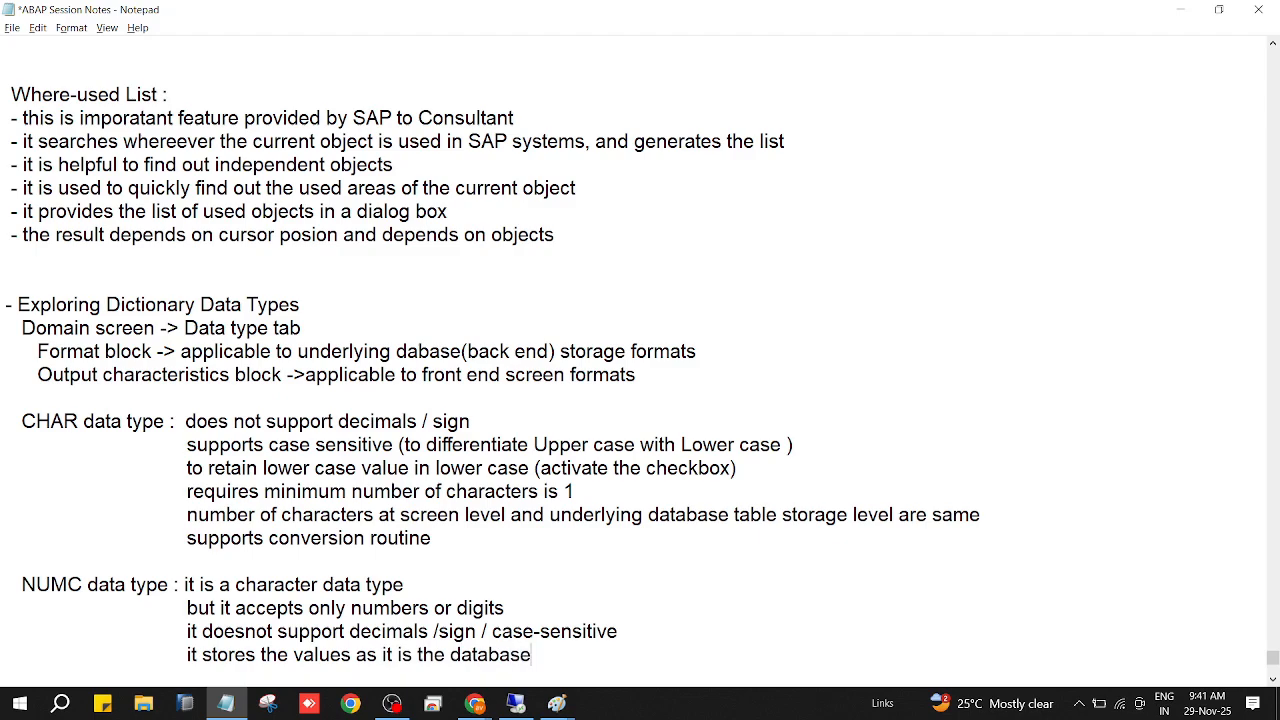
text((no conversi)
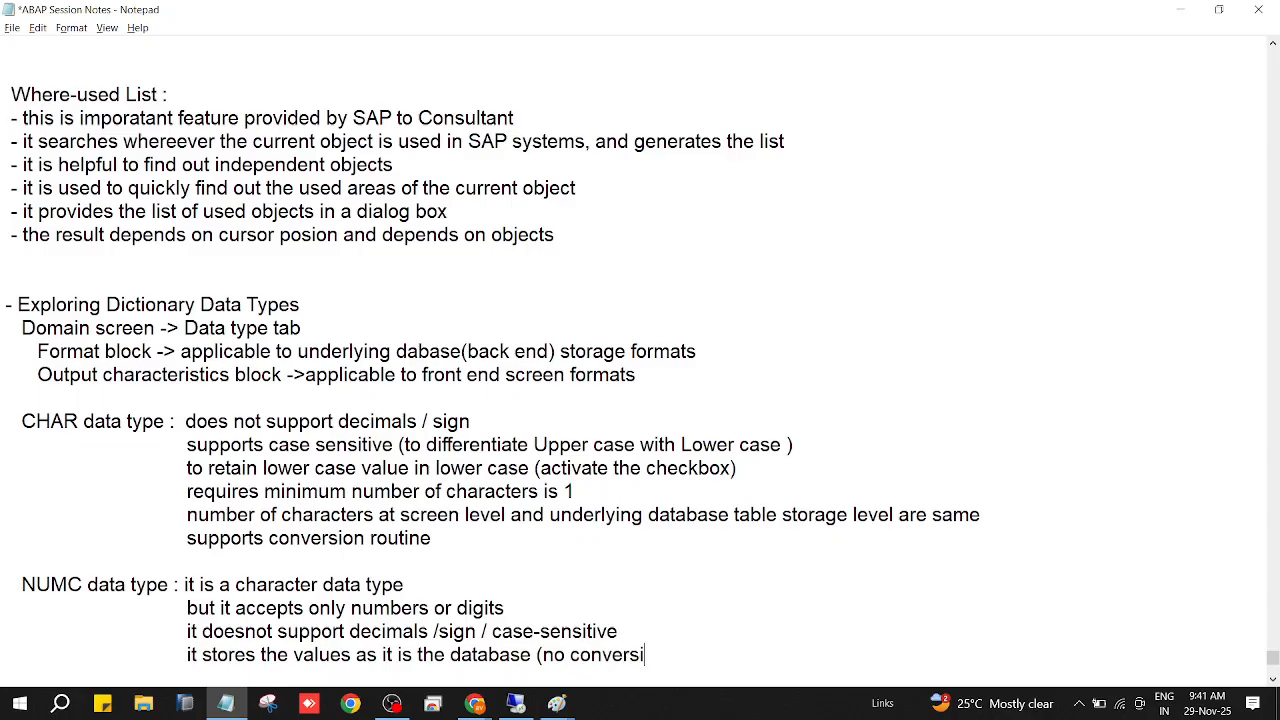
Append "(no conversion)" to the NUMC storage line, leave blank space below it, and save the notes.
text(on))
key(Return)
key(Return)
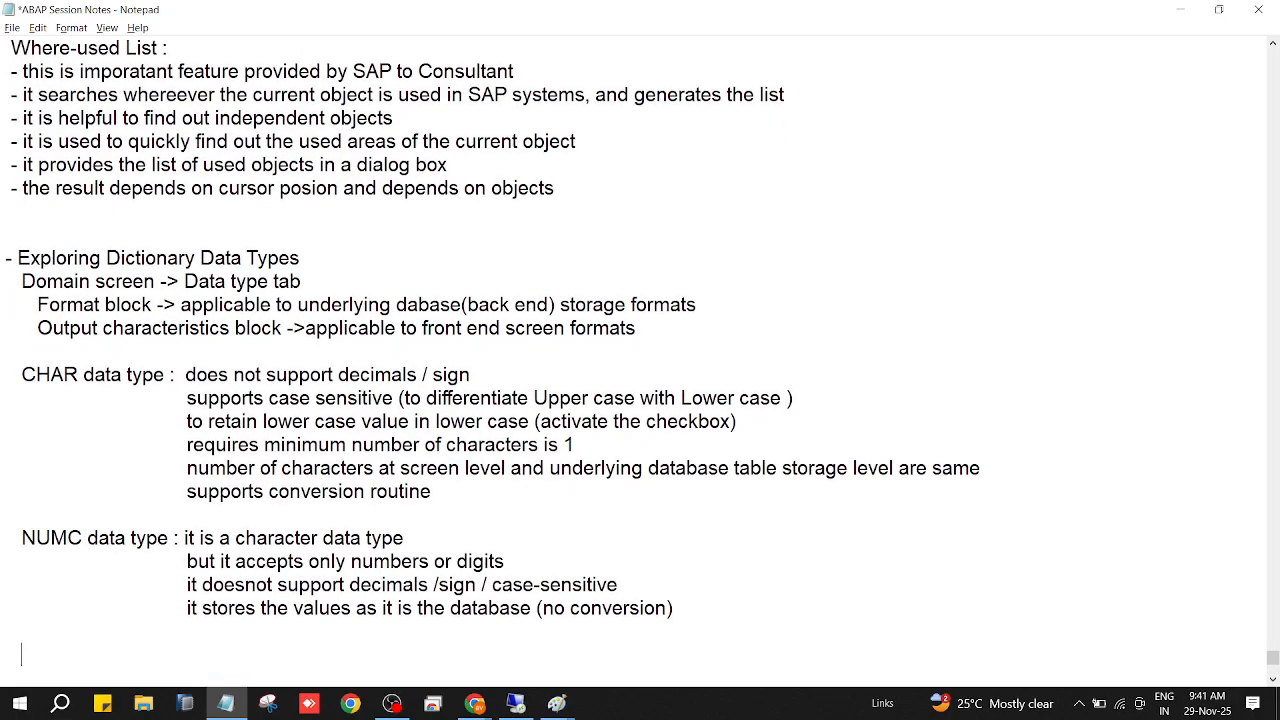
key(ctrl+s)
Switch to SAP and set both the number of characters and the output length of the NUMC domain to 10.
mouse_move(515, 703)
click(528, 647)
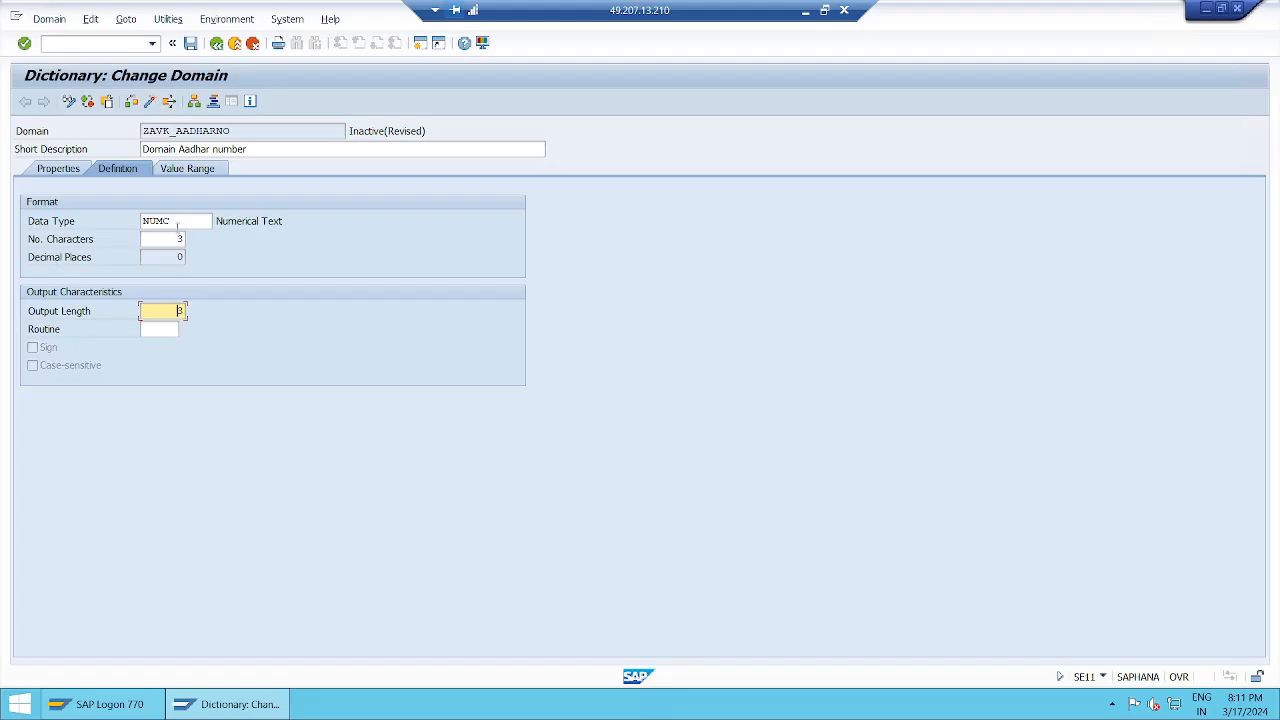
click(176, 221)
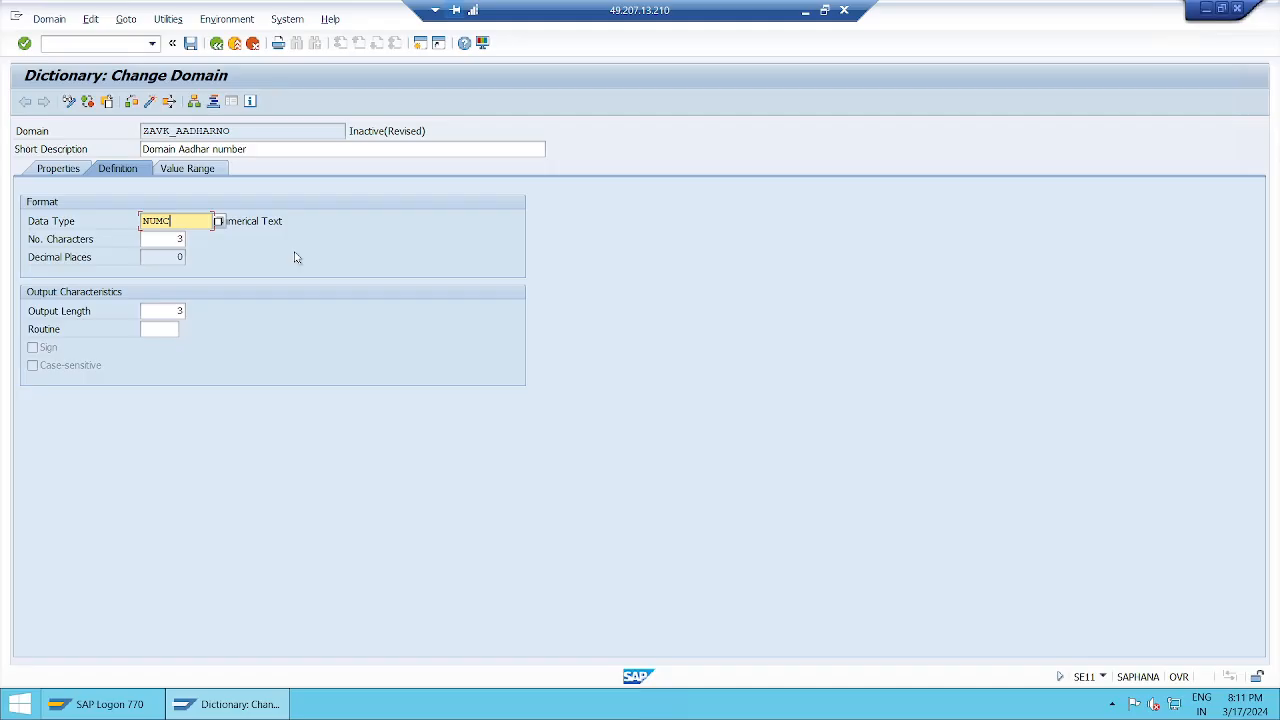
key(Tab)
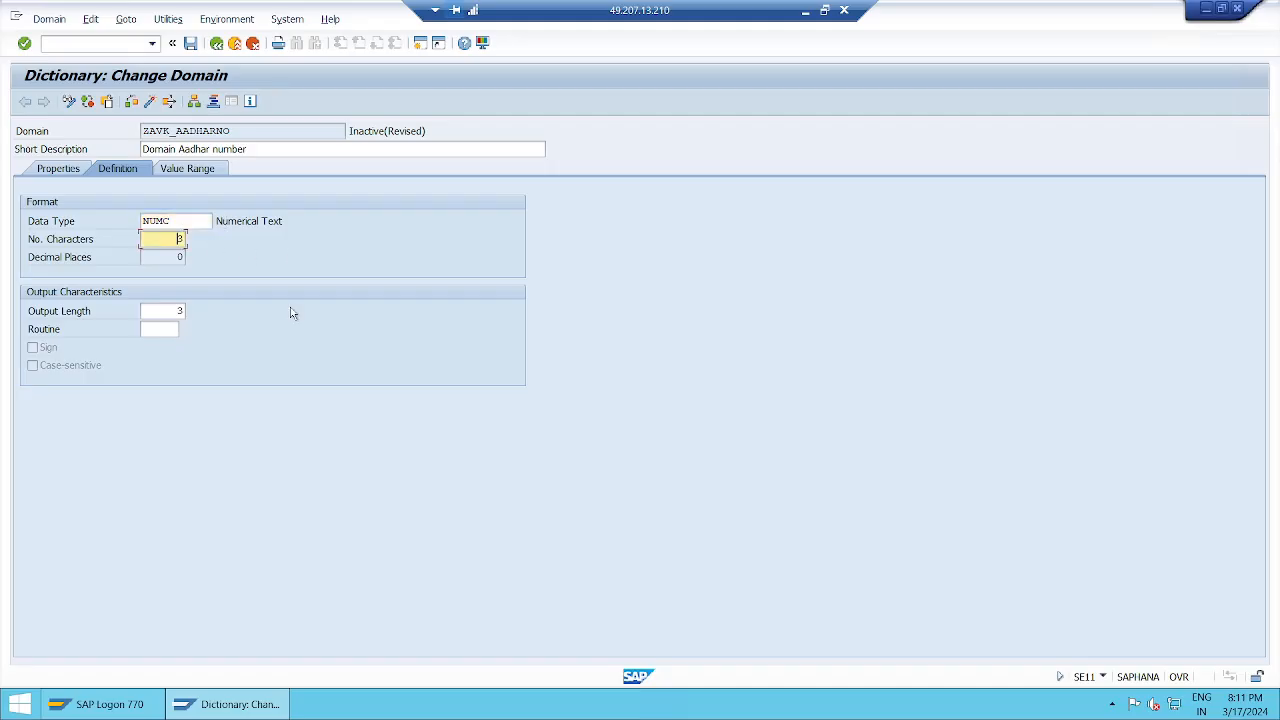
key(BackSpace)
text(10)
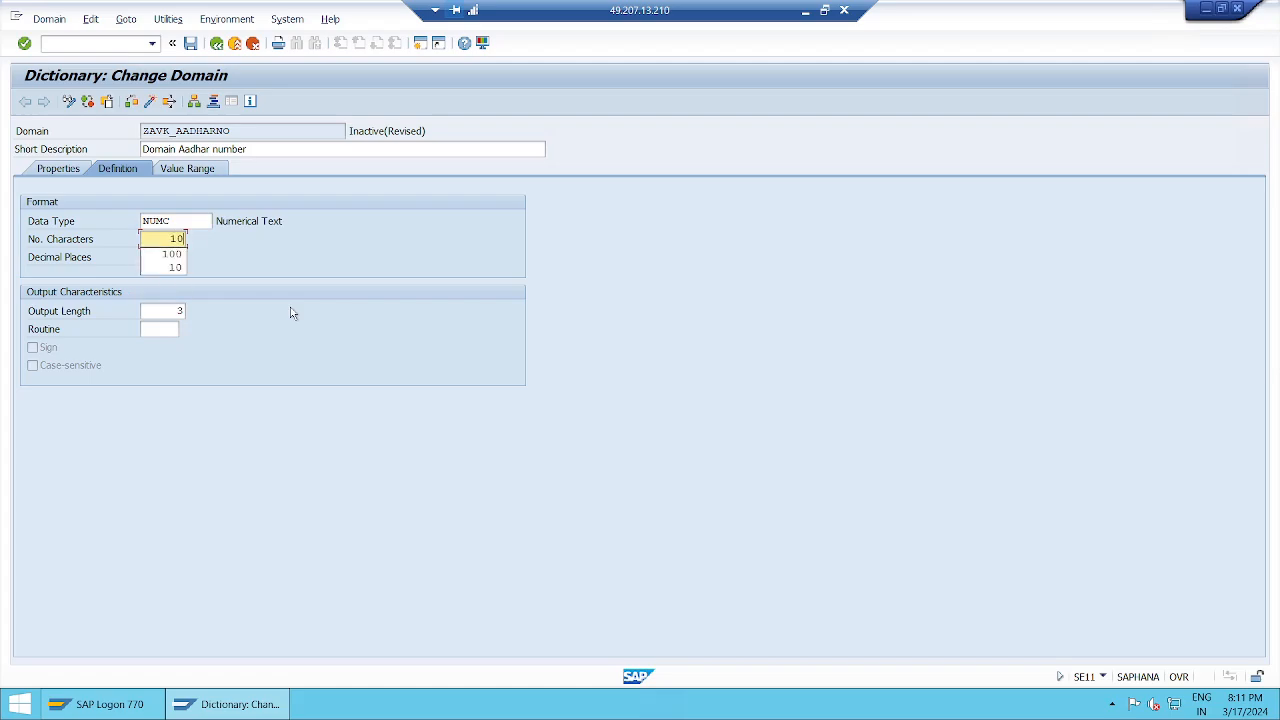
key(Return)
key(Return)
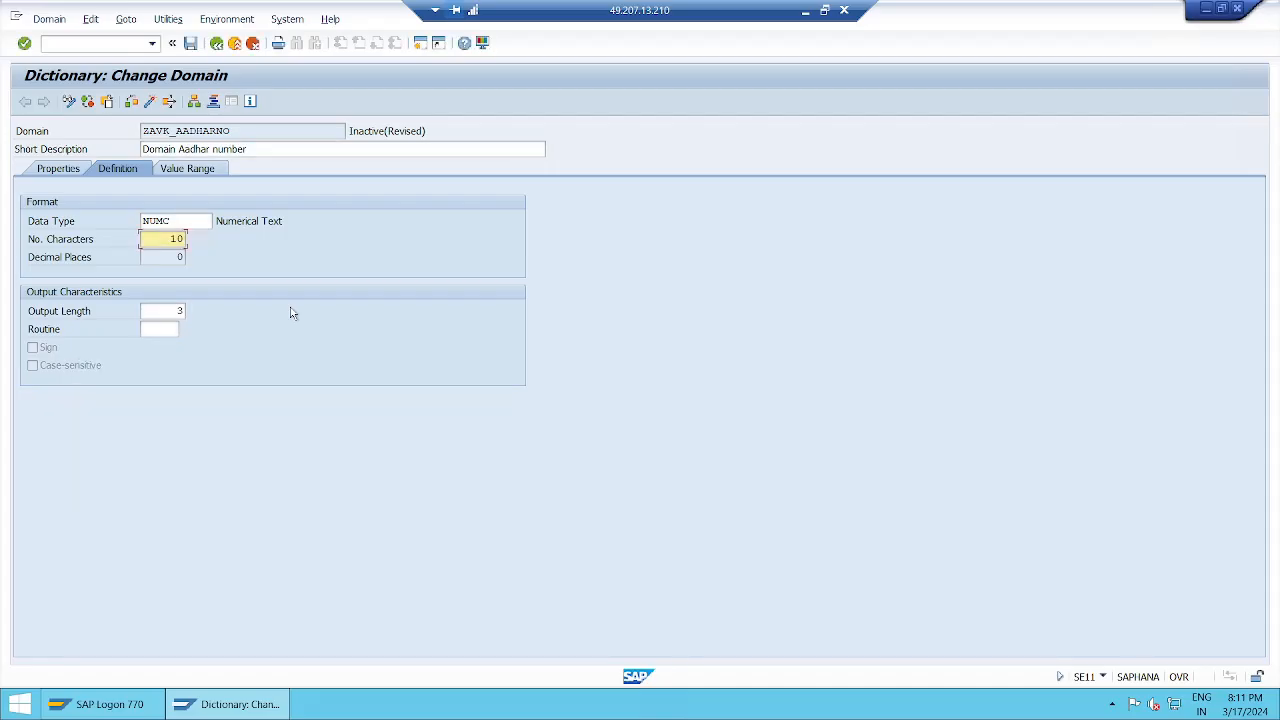
key(Tab)
key(Tab)
key(BackSpace)
text(10)
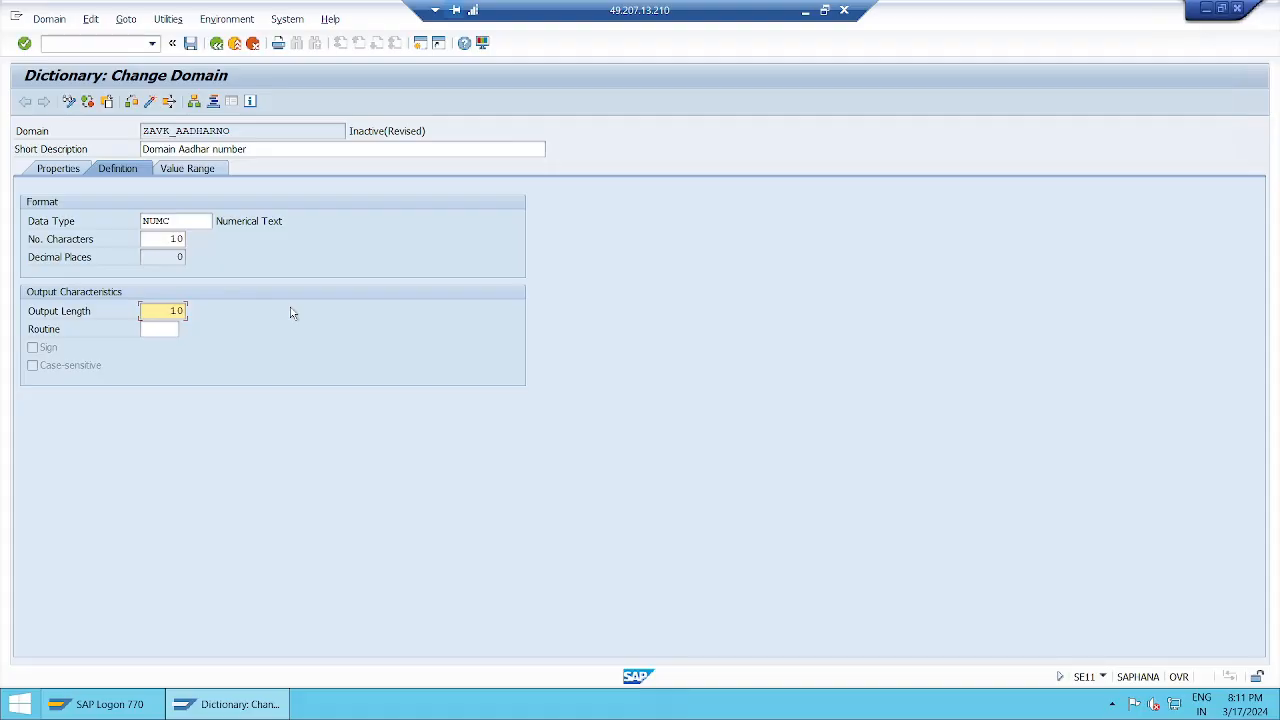
Set the NUMC domain's output length to 2 and submit it, leaving the number of characters at 10.
key(shift+Tab)
key(shift+Tab)
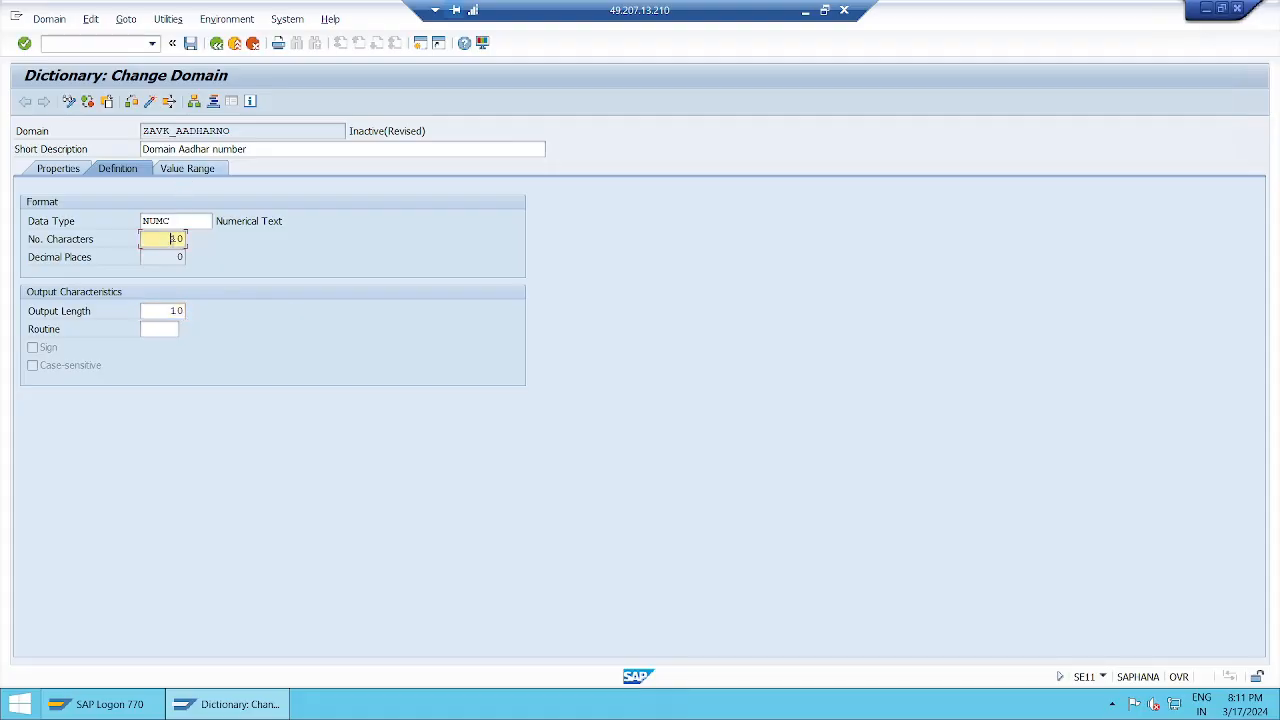
click(171, 316)
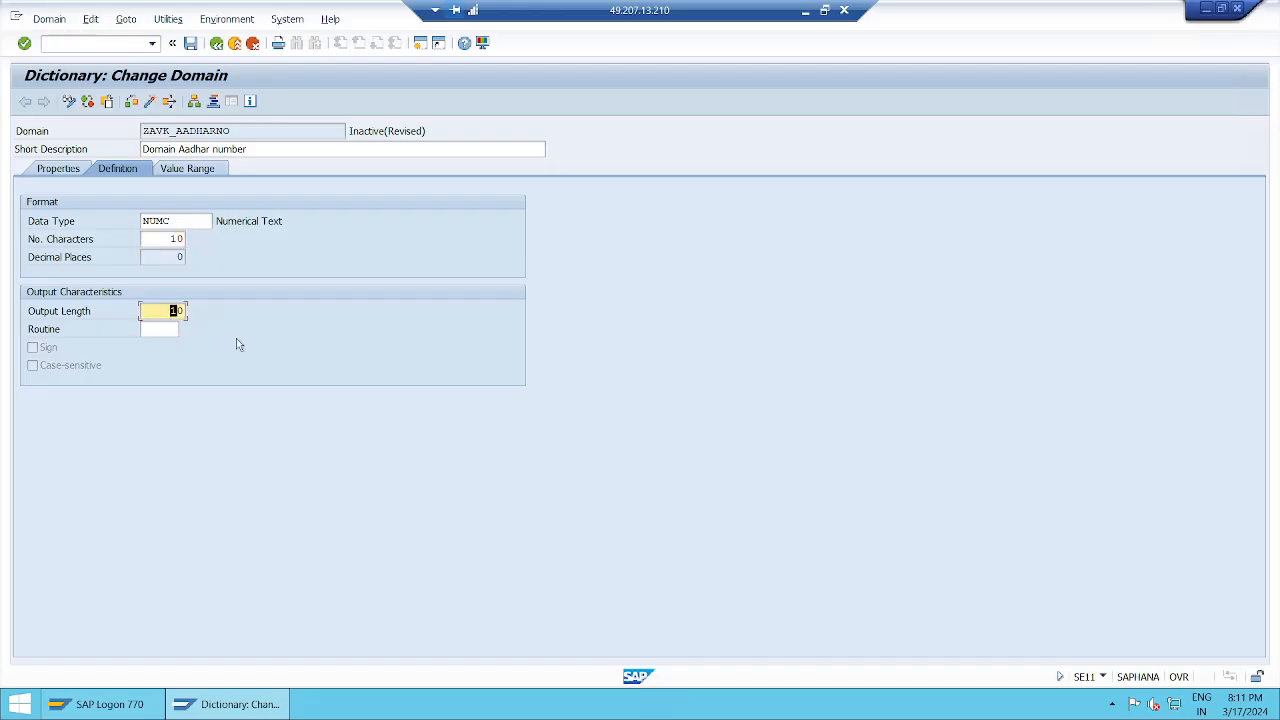
key(Delete)
text(2)
key(Return)
Clear the NUMC domain's number of characters, submit it empty, and set it to 2.
key(Return)
click(170, 239)
key(Delete)
key(Delete)
key(Return)
key(Return)
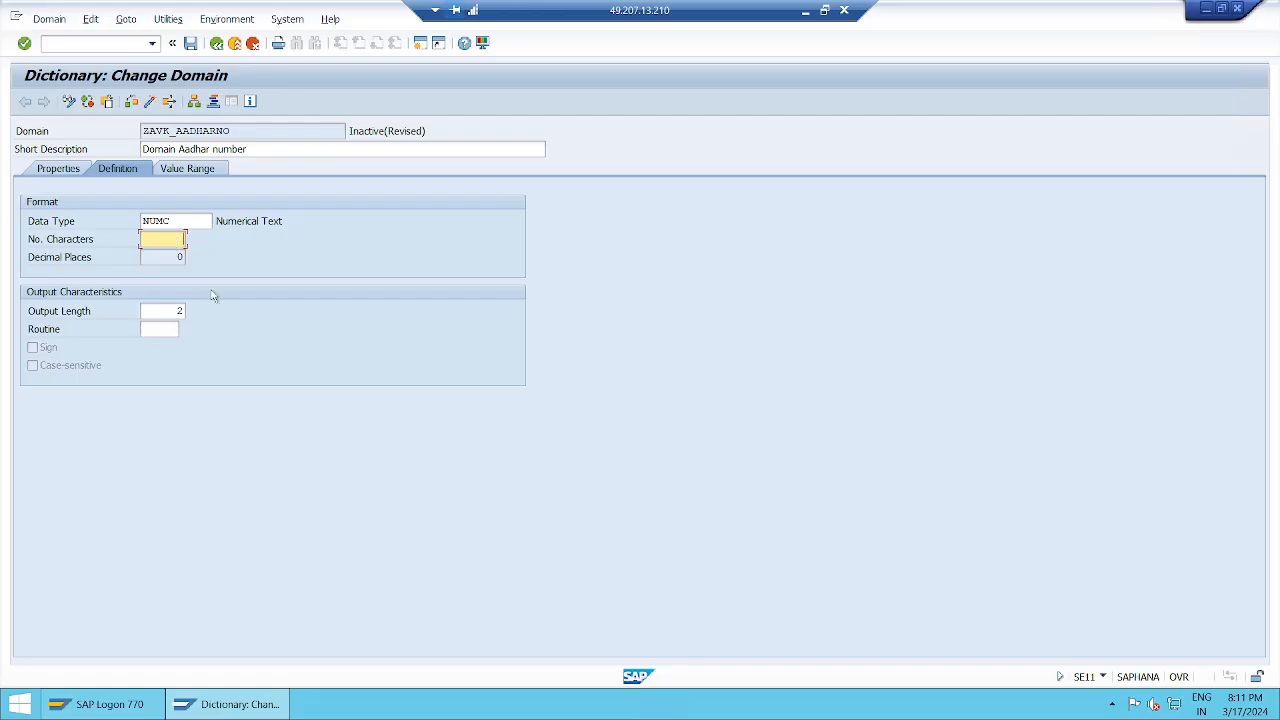
text(2)
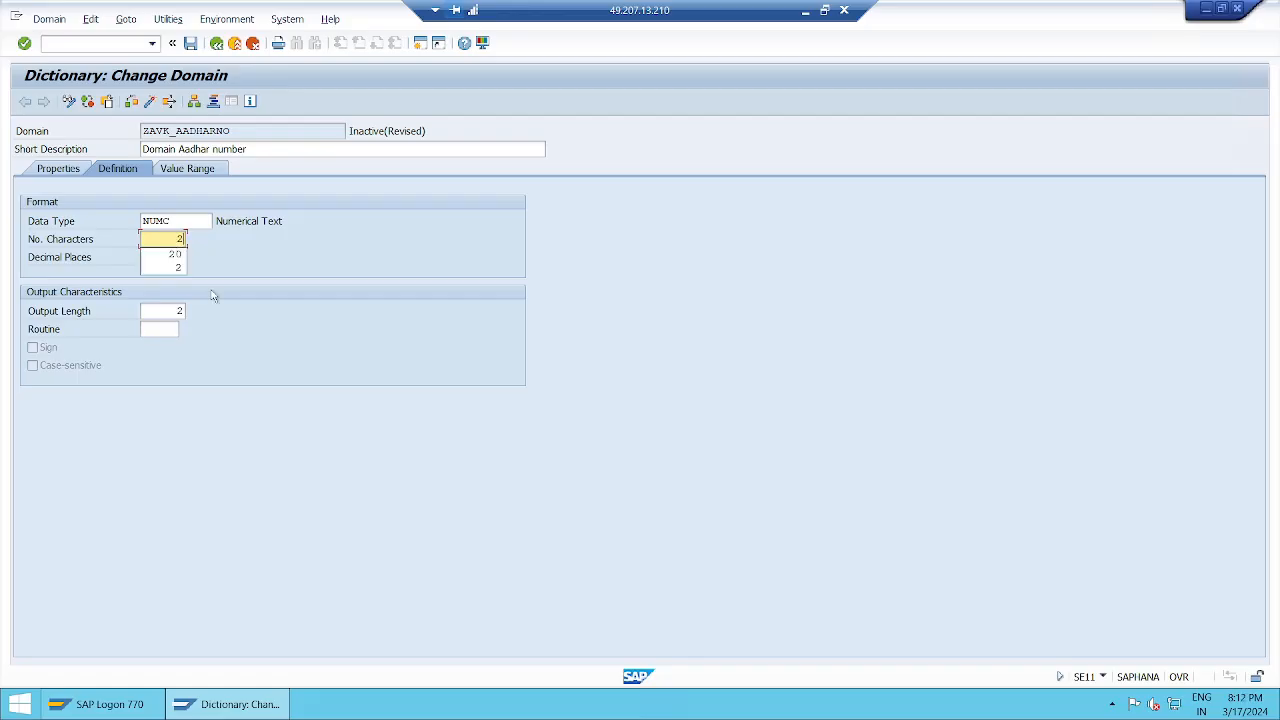
key(Return)
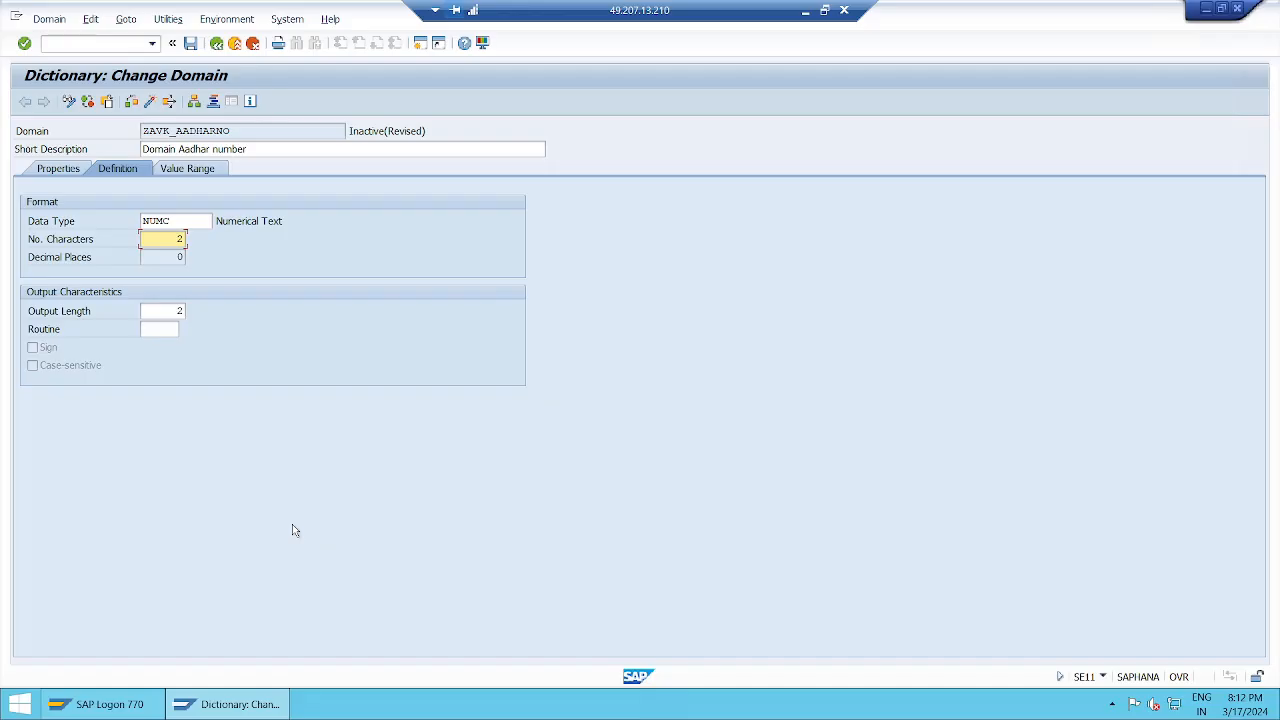
Set the domain's number of characters to 20, acknowledge the output length message, and set the output length to 20.
text(0)
key(BackSpace)
text(20)
key(Return)
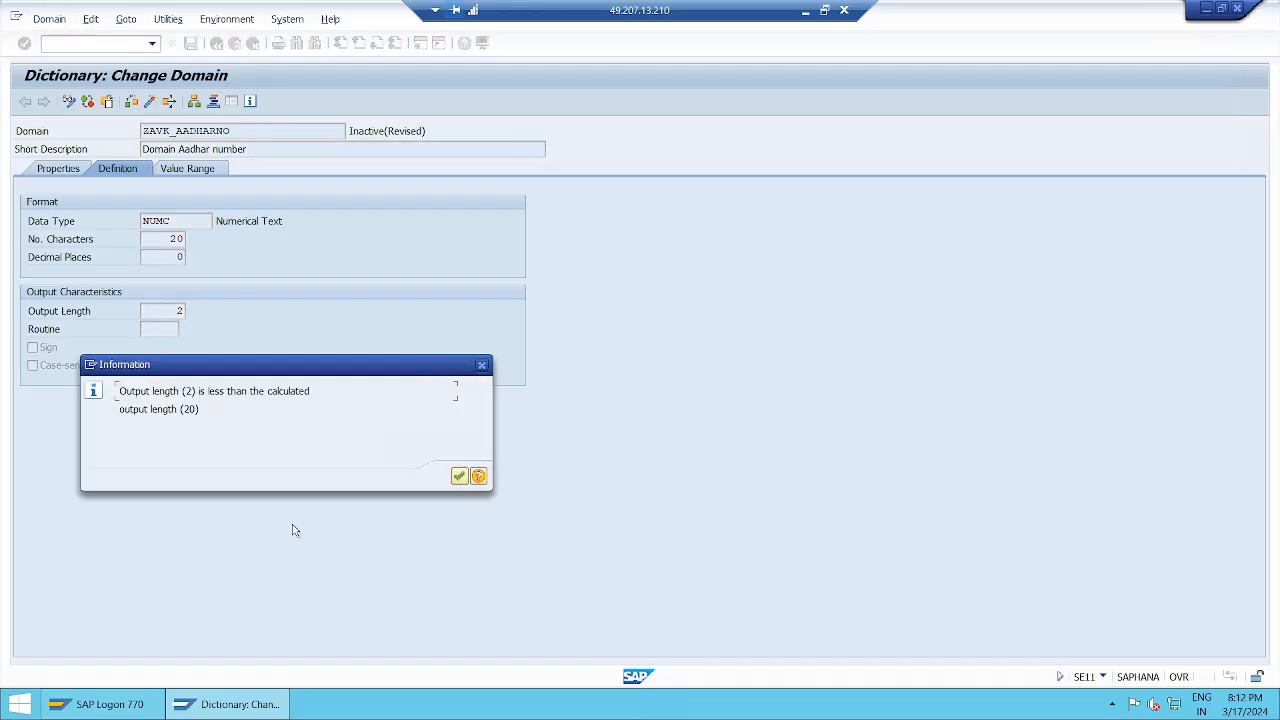
key(Return)
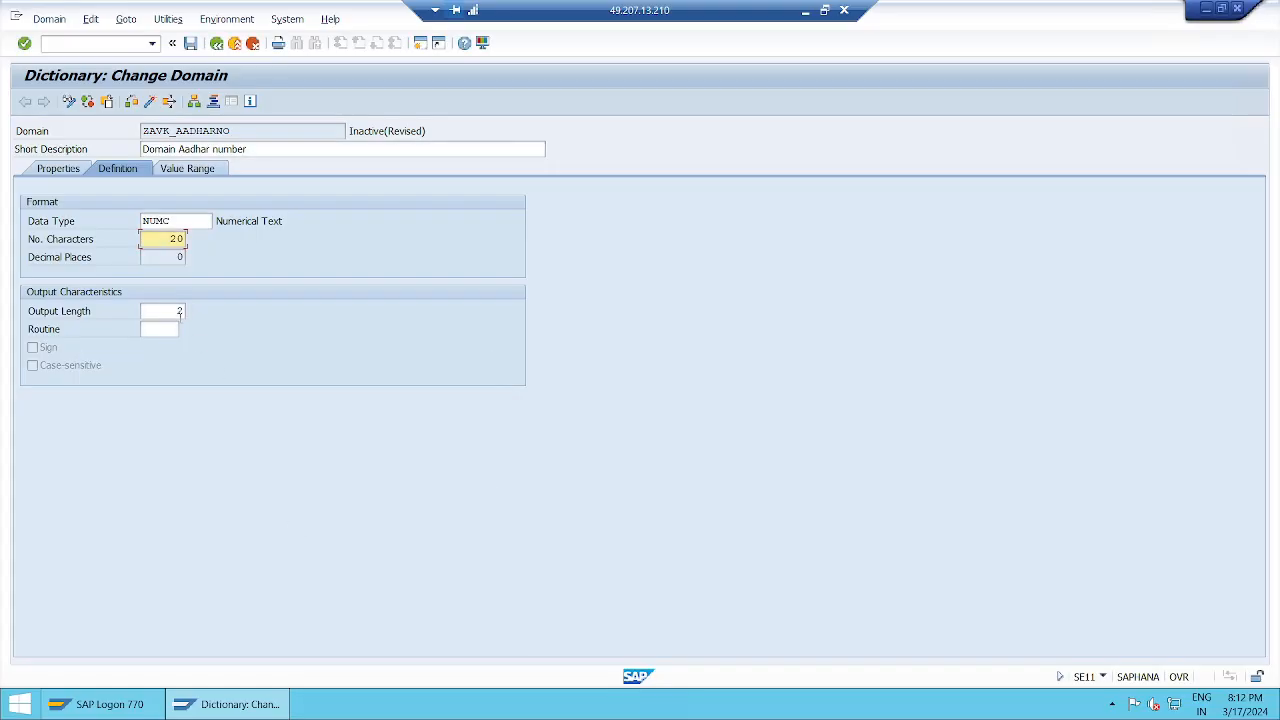
click(180, 311)
text(0)
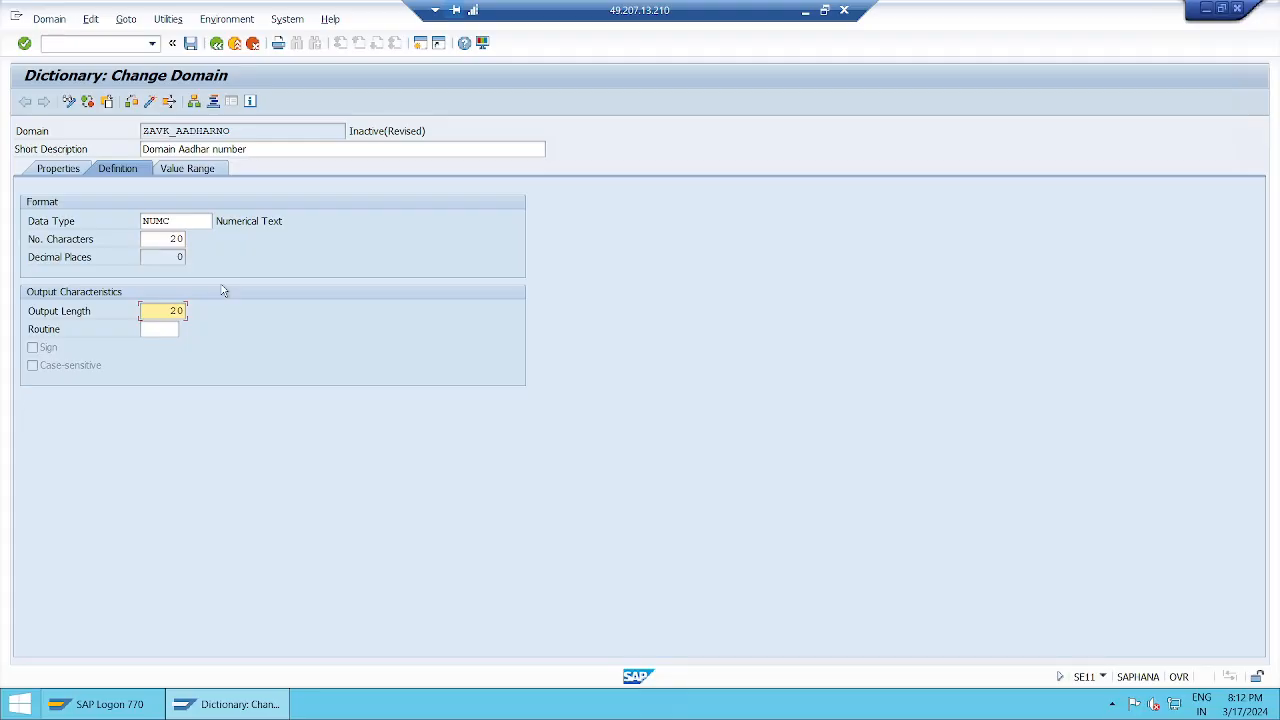
Change the domain's data type from NUMC to DATS and acknowledge the message about its fixed attributes.
click(172, 221)
key(BackSpace)
key(BackSpace)
key(BackSpace)
key(BackSpace)
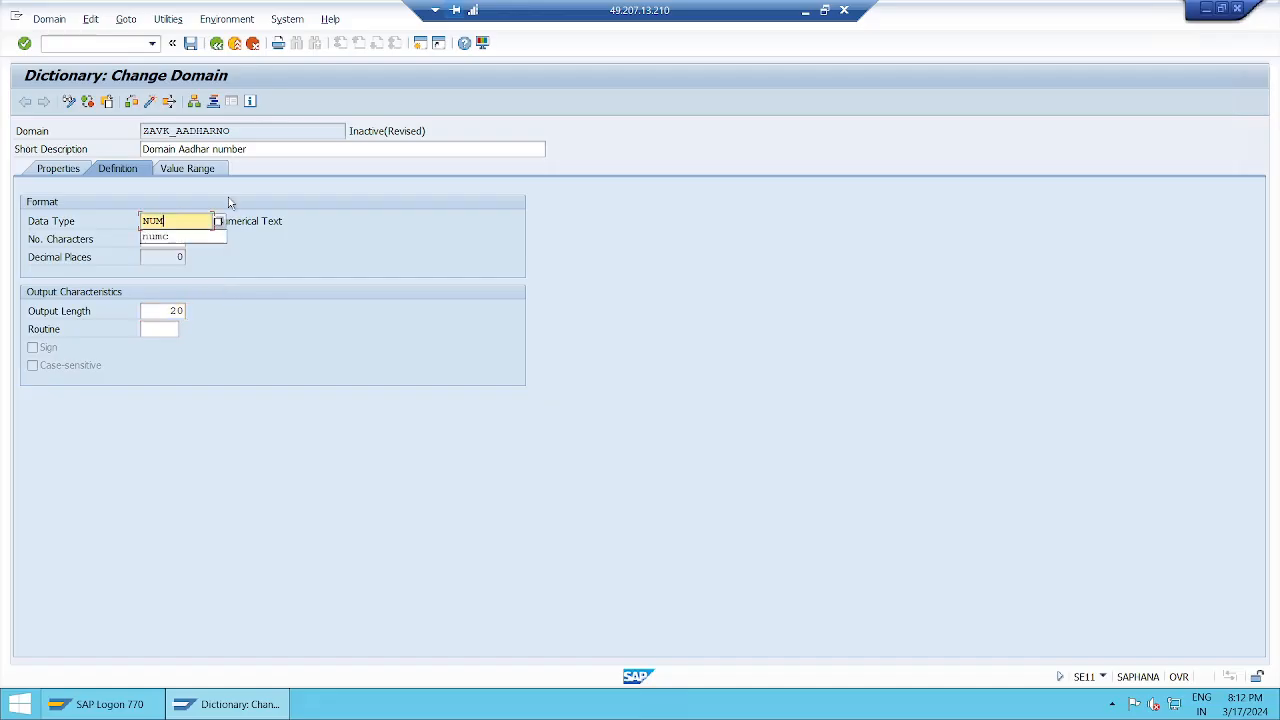
text(d)
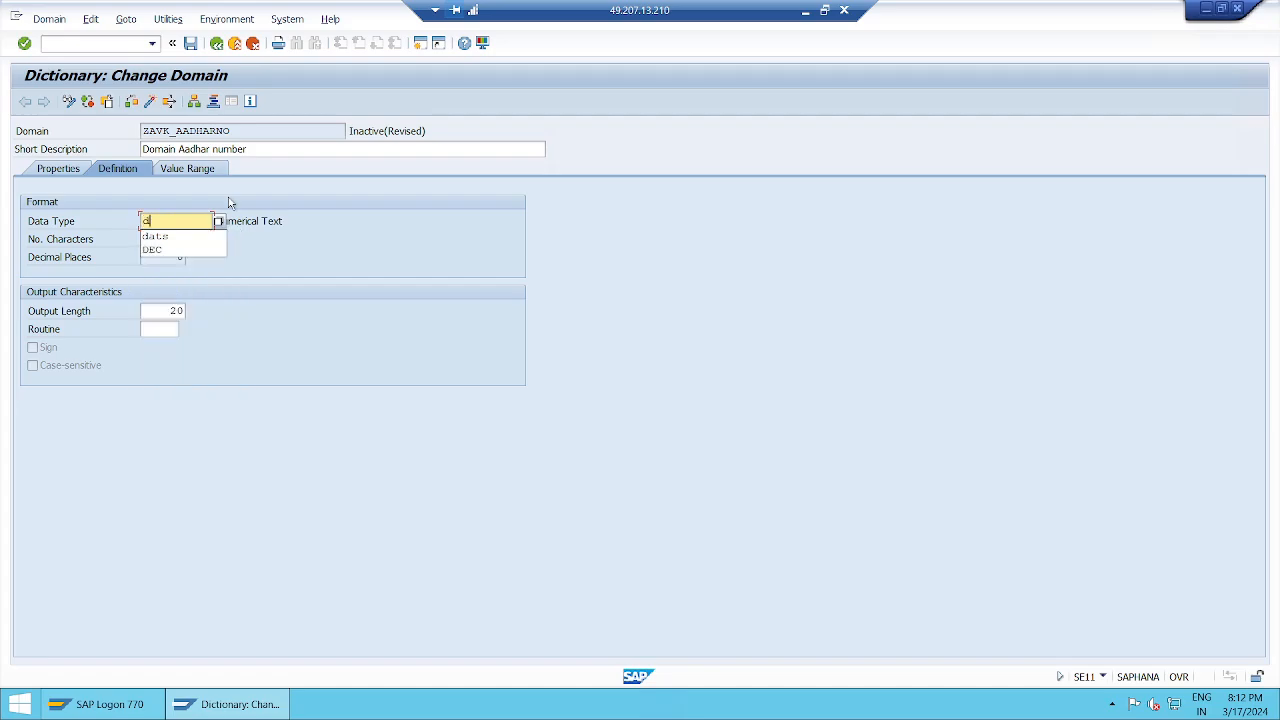
text(ats)
key(Tab)
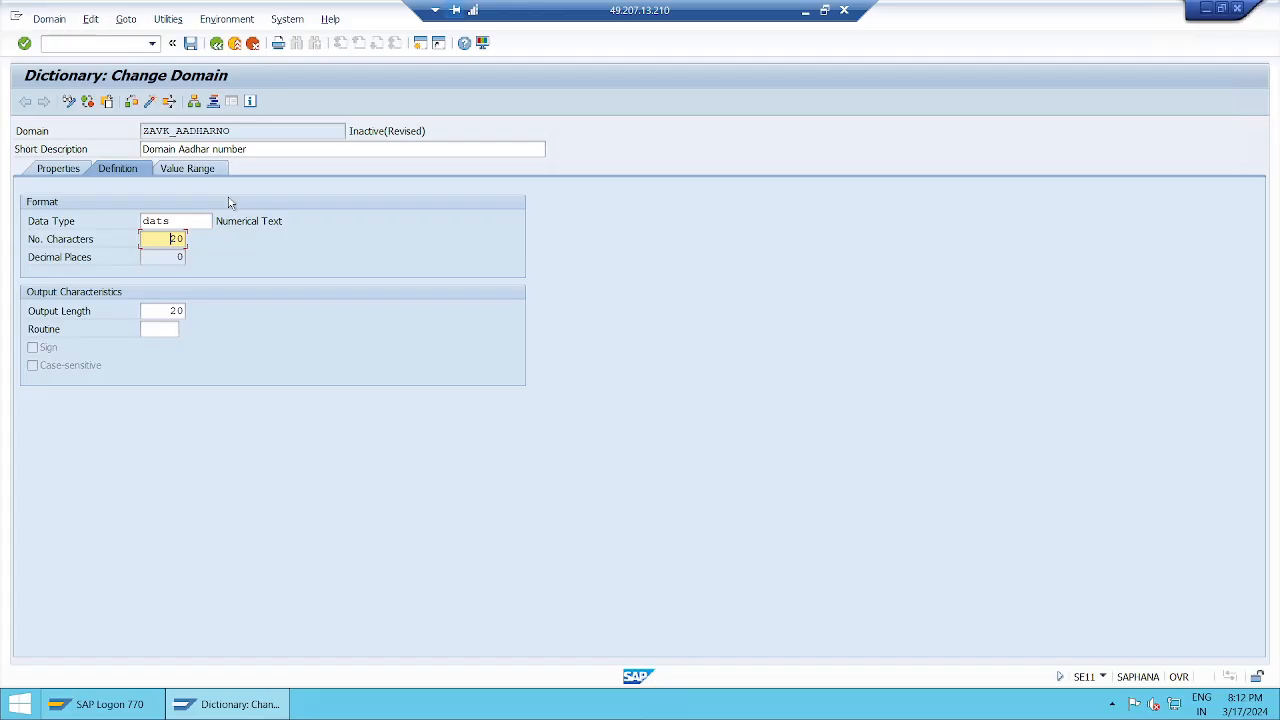
key(Return)
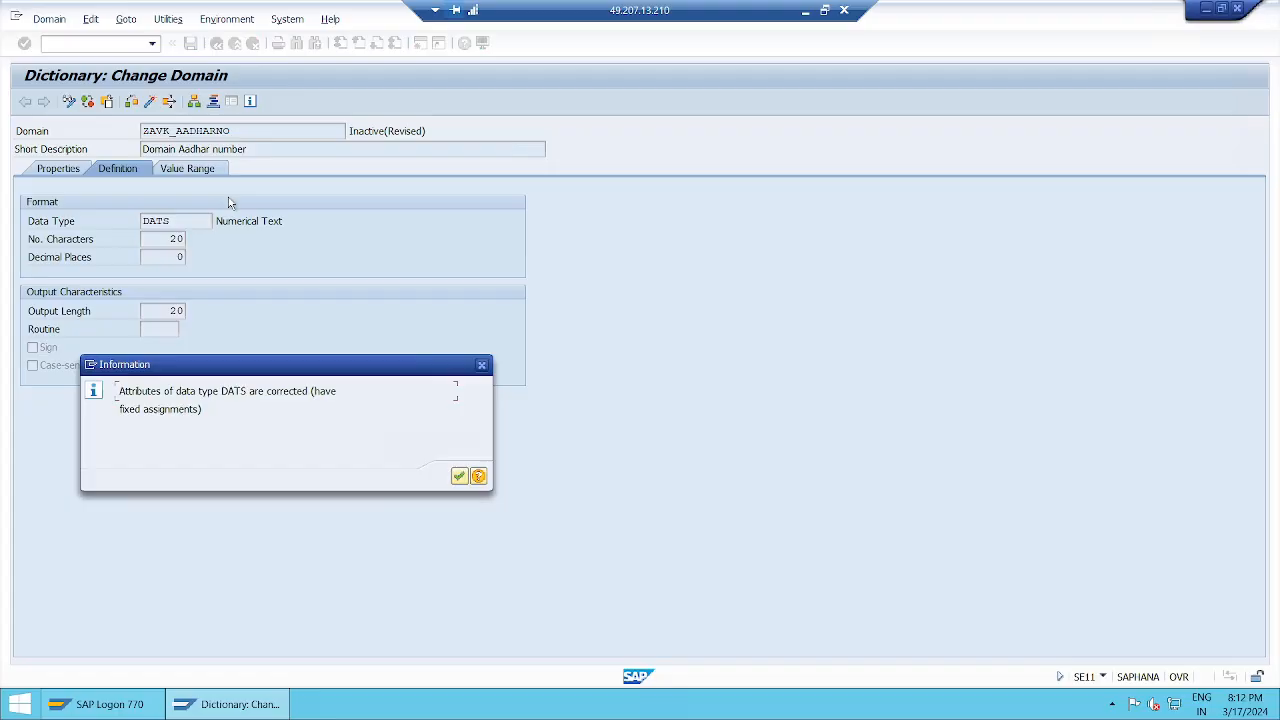
key(Return)
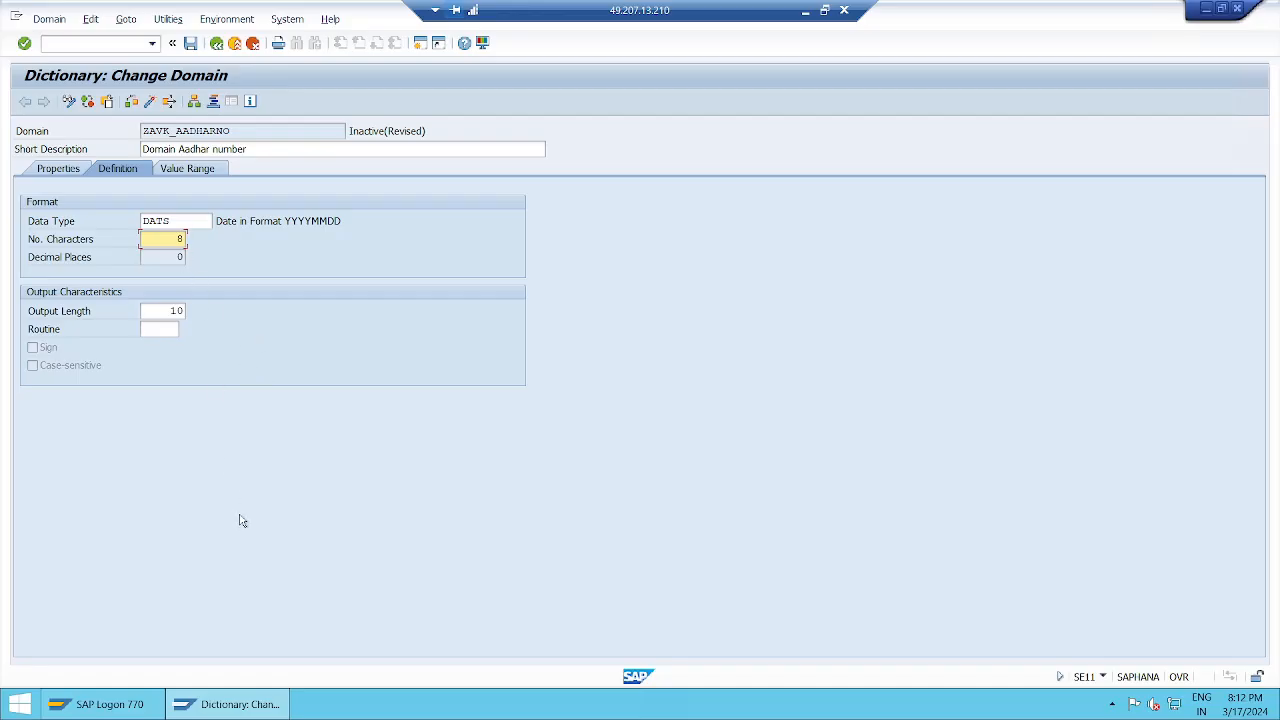
Switch to the untitled Paint sketch and add the text "date dd-mm-yyyy" below the numc entry in the front end box.
click(805, 12)
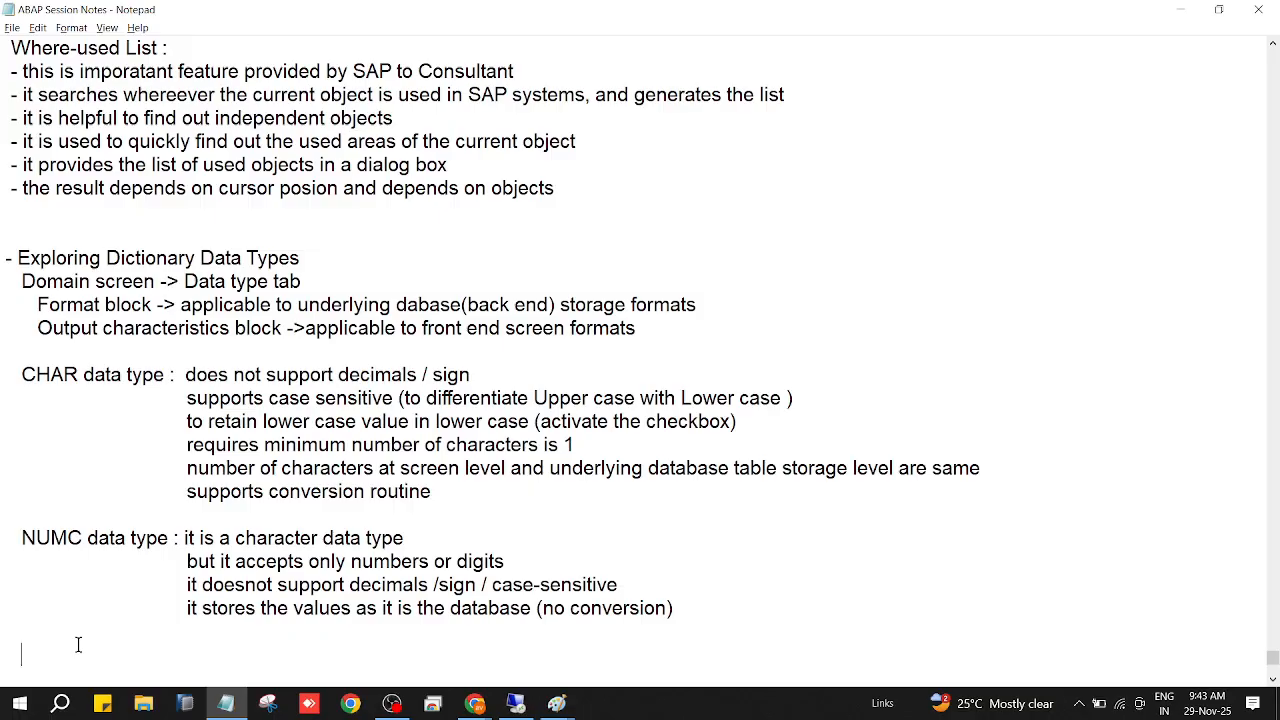
mouse_move(560, 705)
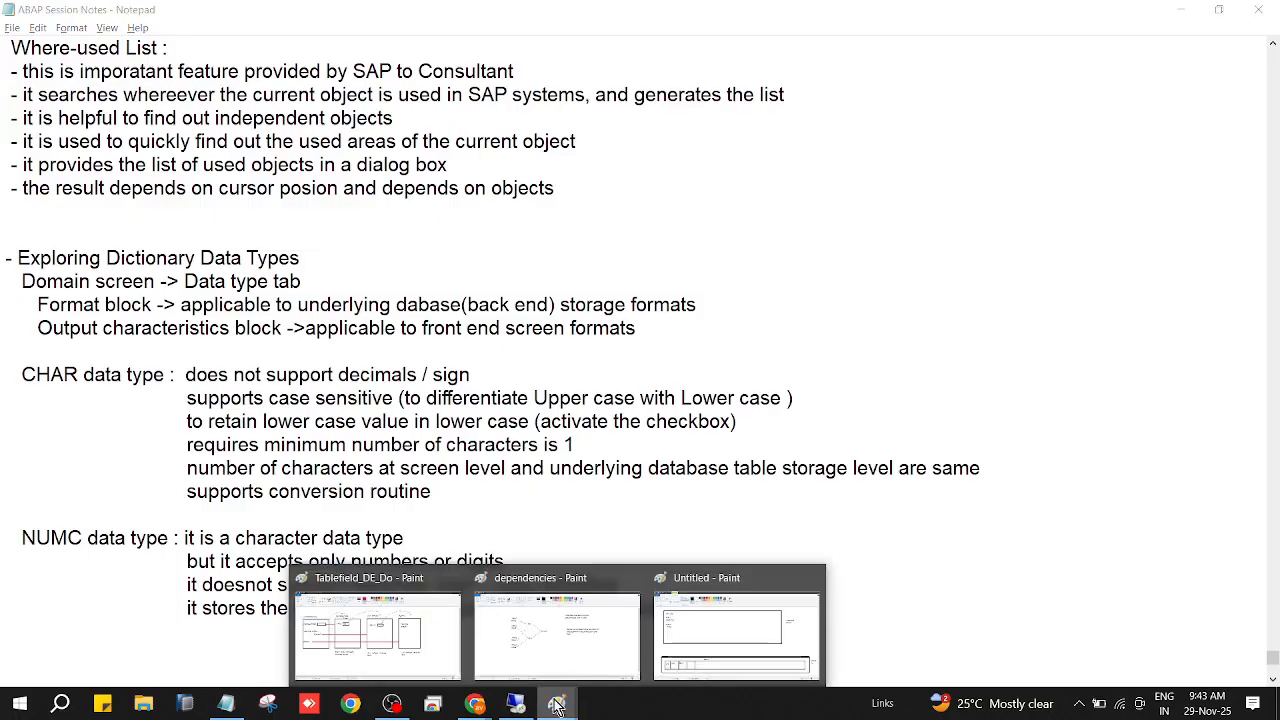
click(691, 660)
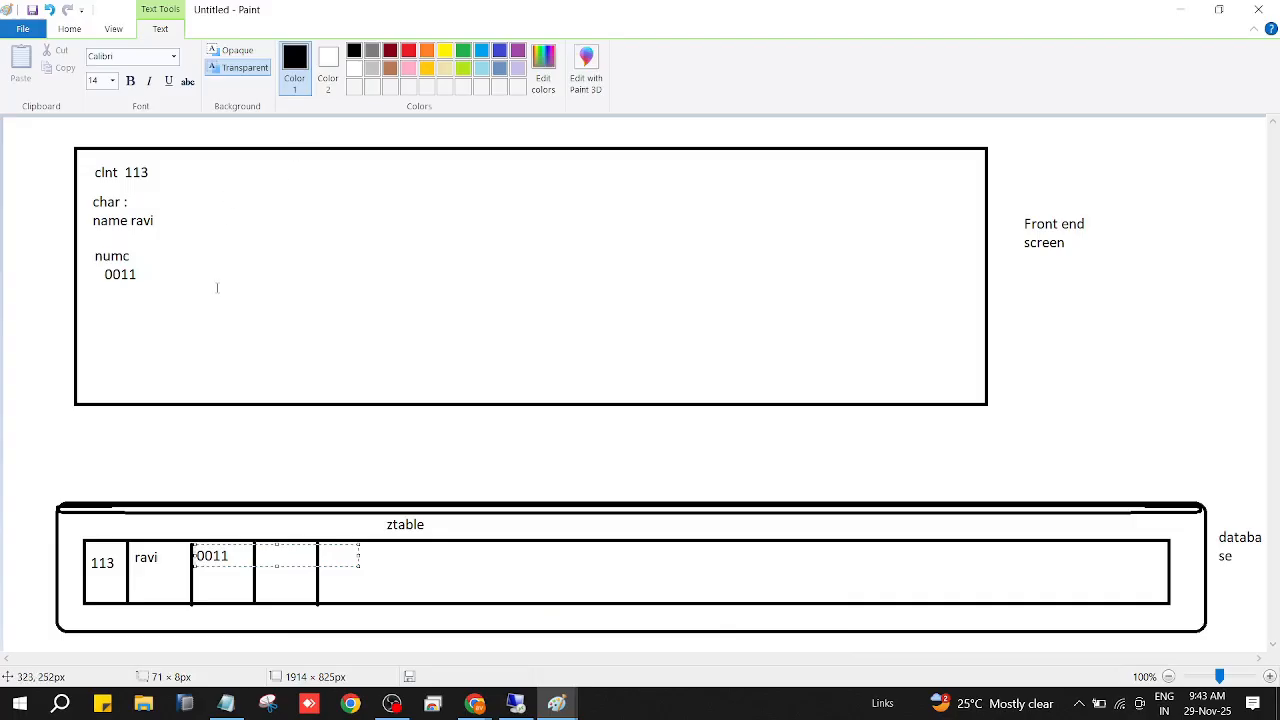
click(94, 311)
drag(179, 325, 180, 327)
text(date  dd)
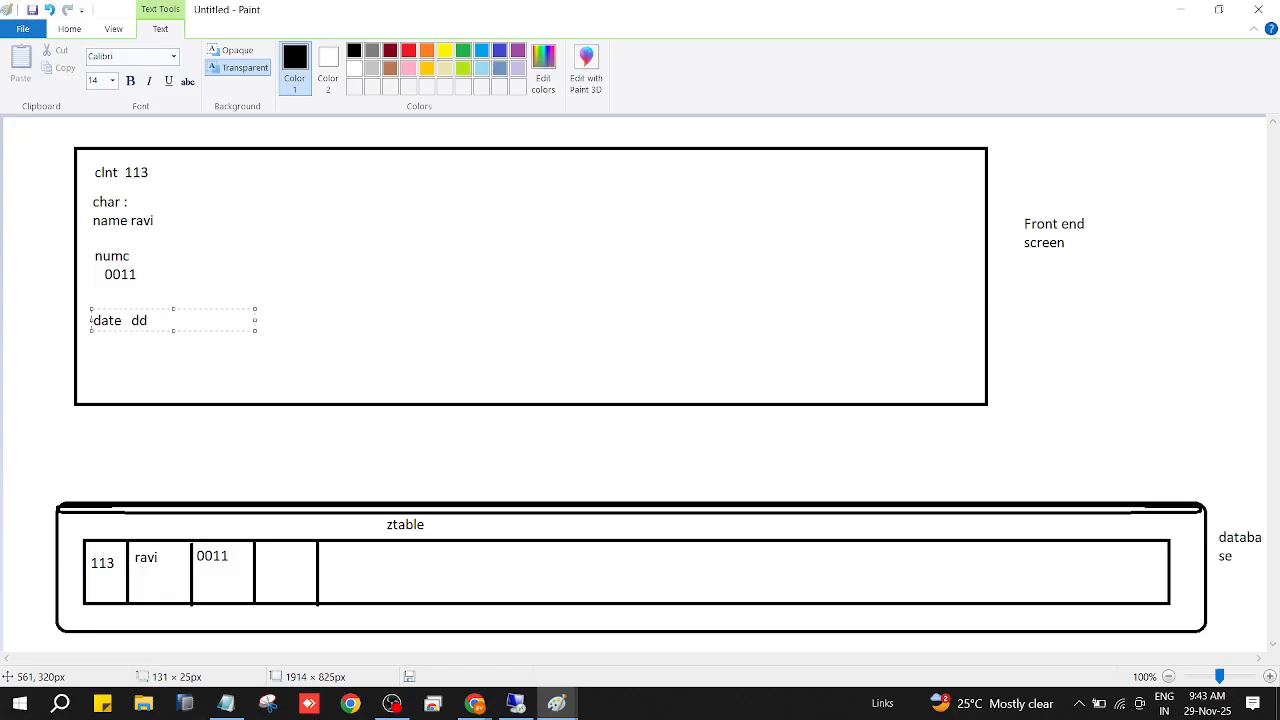
text(-mm-yyyy)
Add the sample date 01-10-2024 on a second line beneath the dd-mm-yyyy format and finish the text.
key(Return)
text(01-10-2)
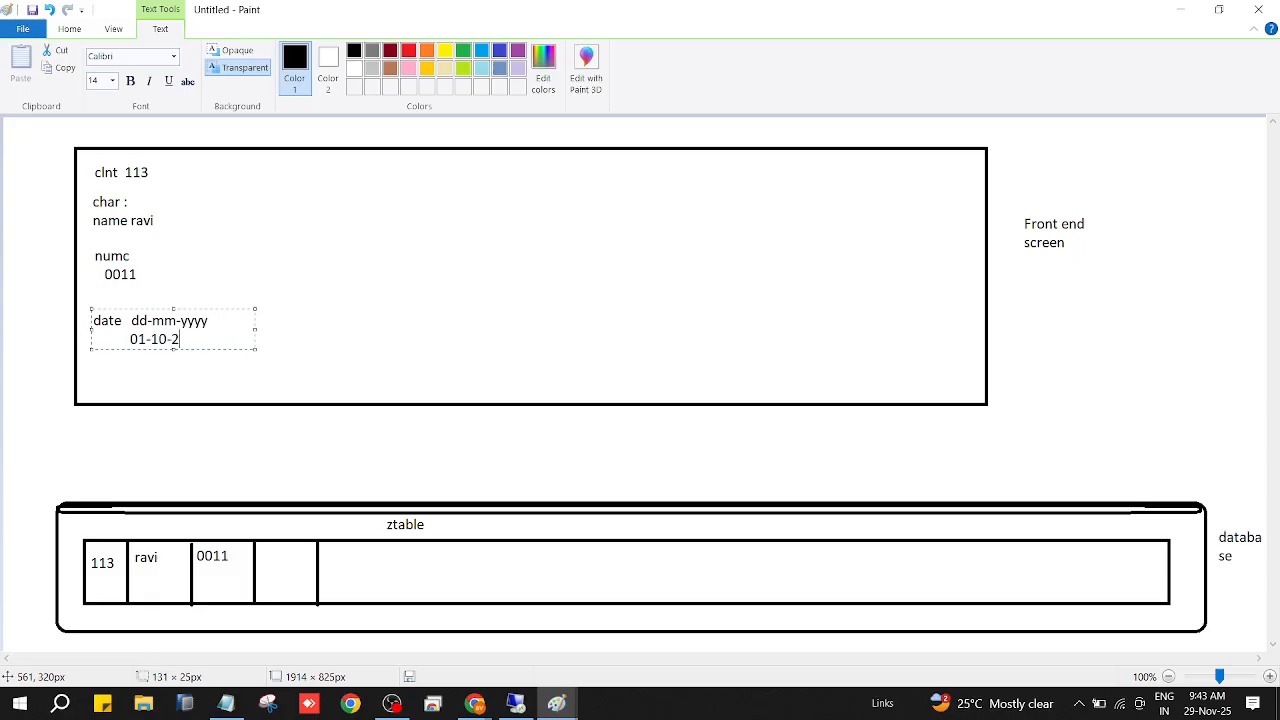
text(024)
click(306, 352)
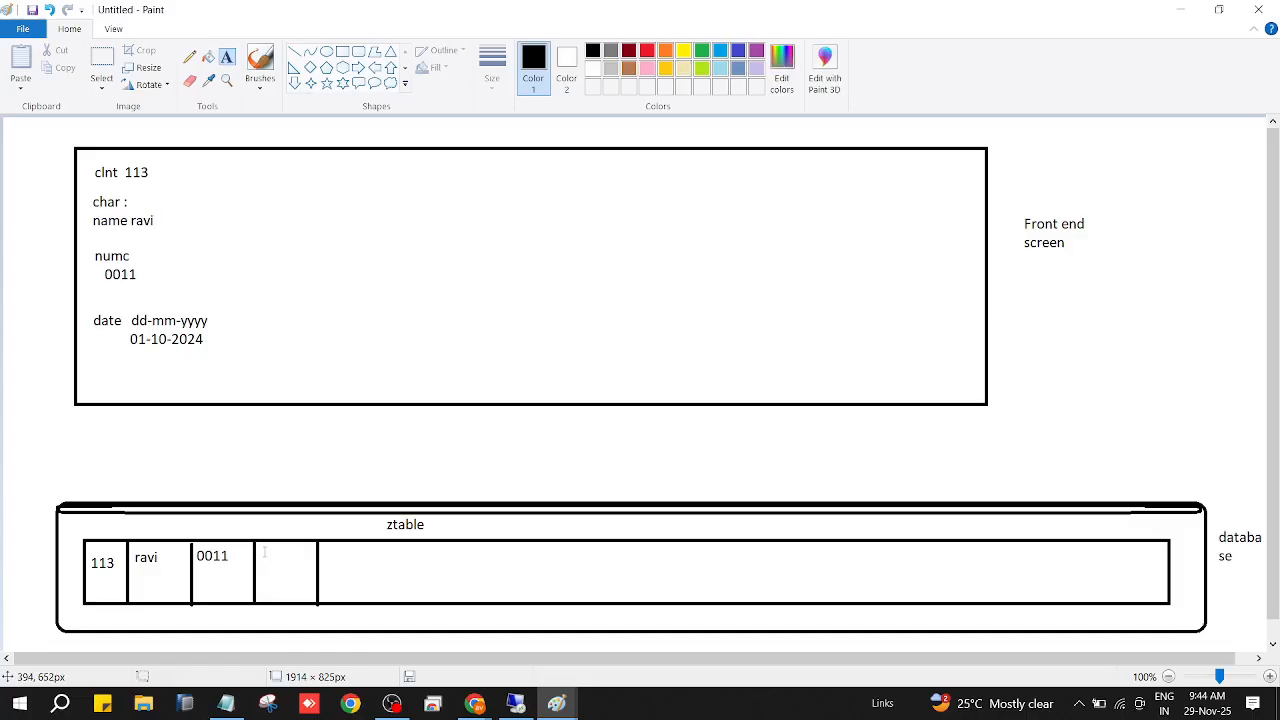
Write "yyyymmdd" with 20241001 beneath it in the ztable cell after 0011.
drag(259, 550, 334, 574)
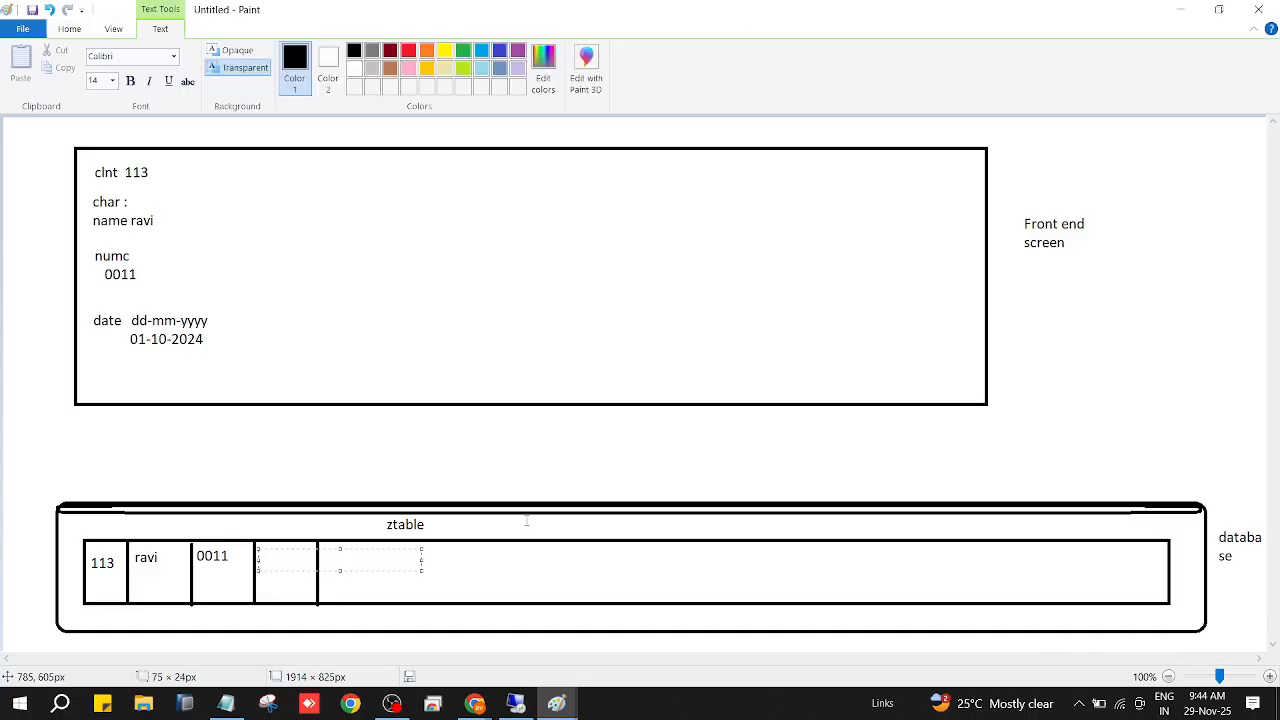
text(yyyymmdd)
key(Return)
text(2024)
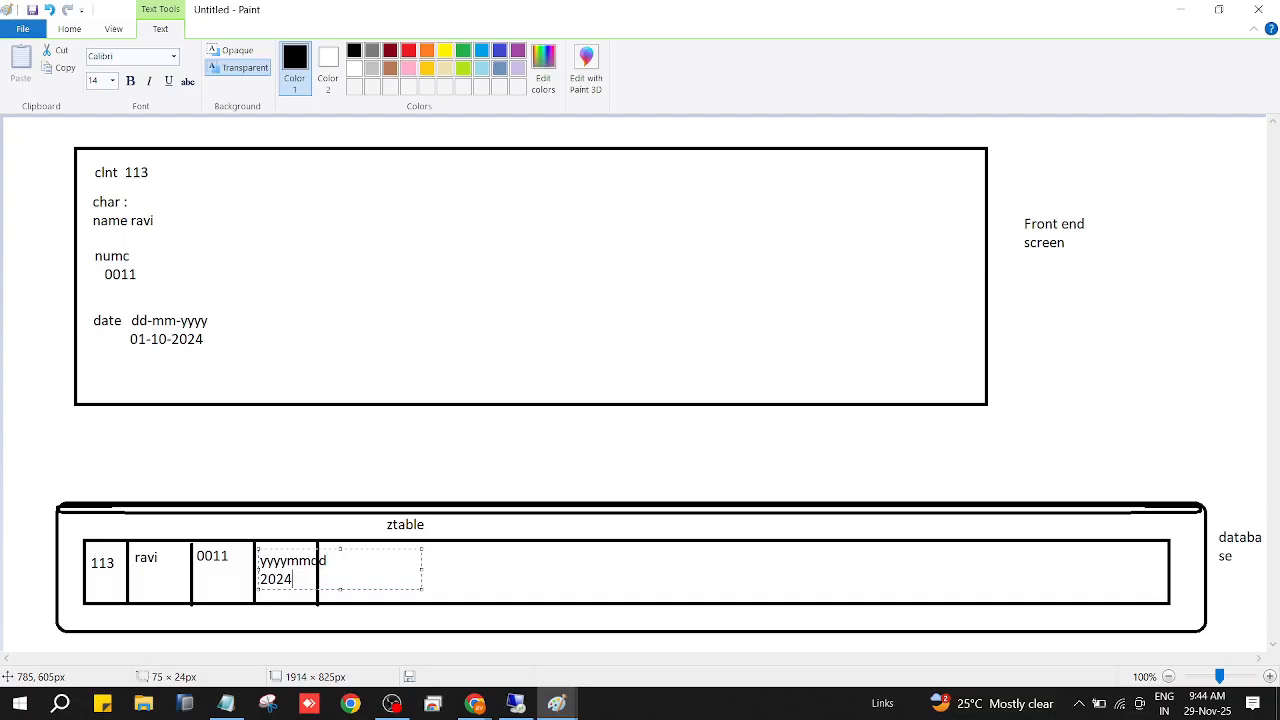
text(1001)
click(125, 426)
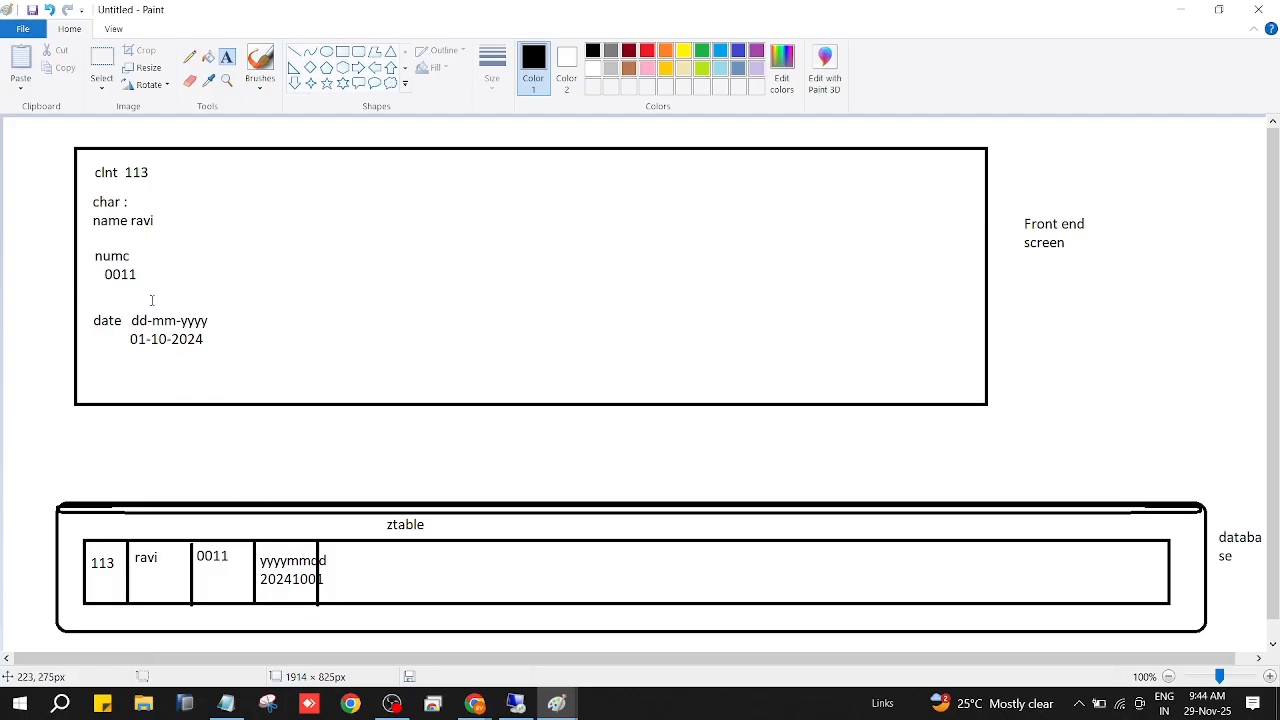
Switch to SAP and examine the DATS domain's number of characters, output length and date format description.
click(517, 706)
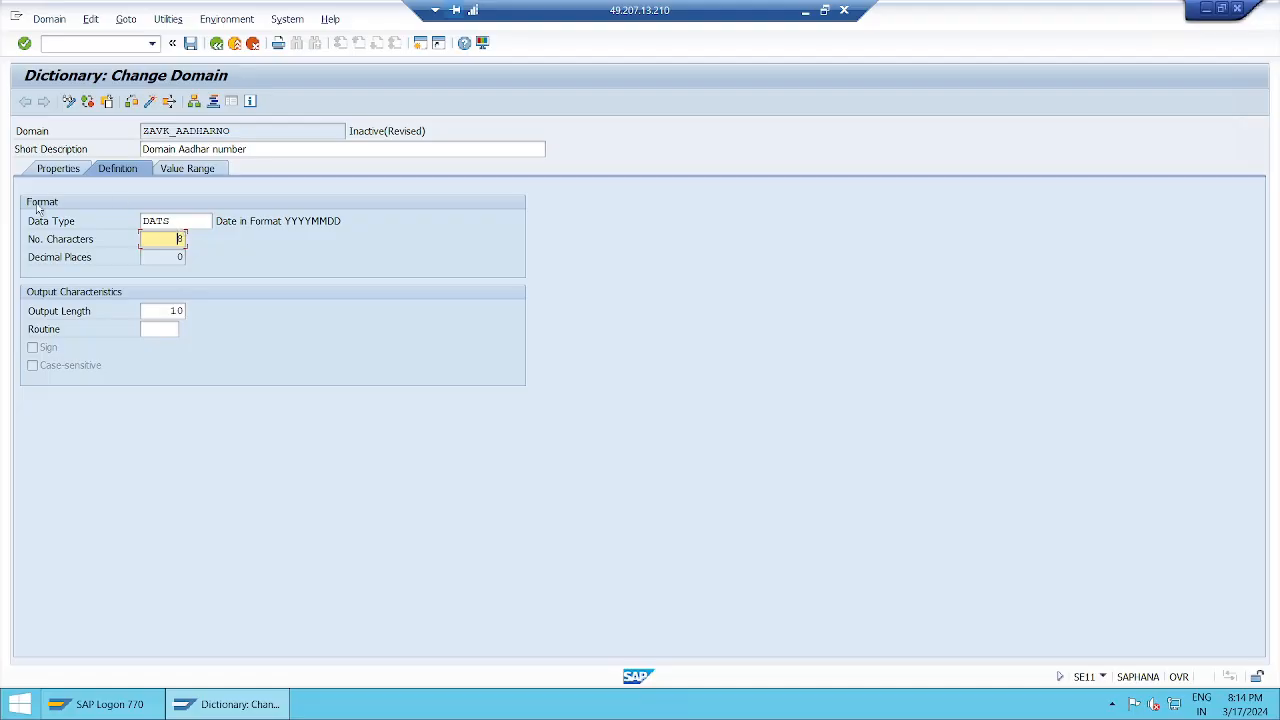
click(168, 311)
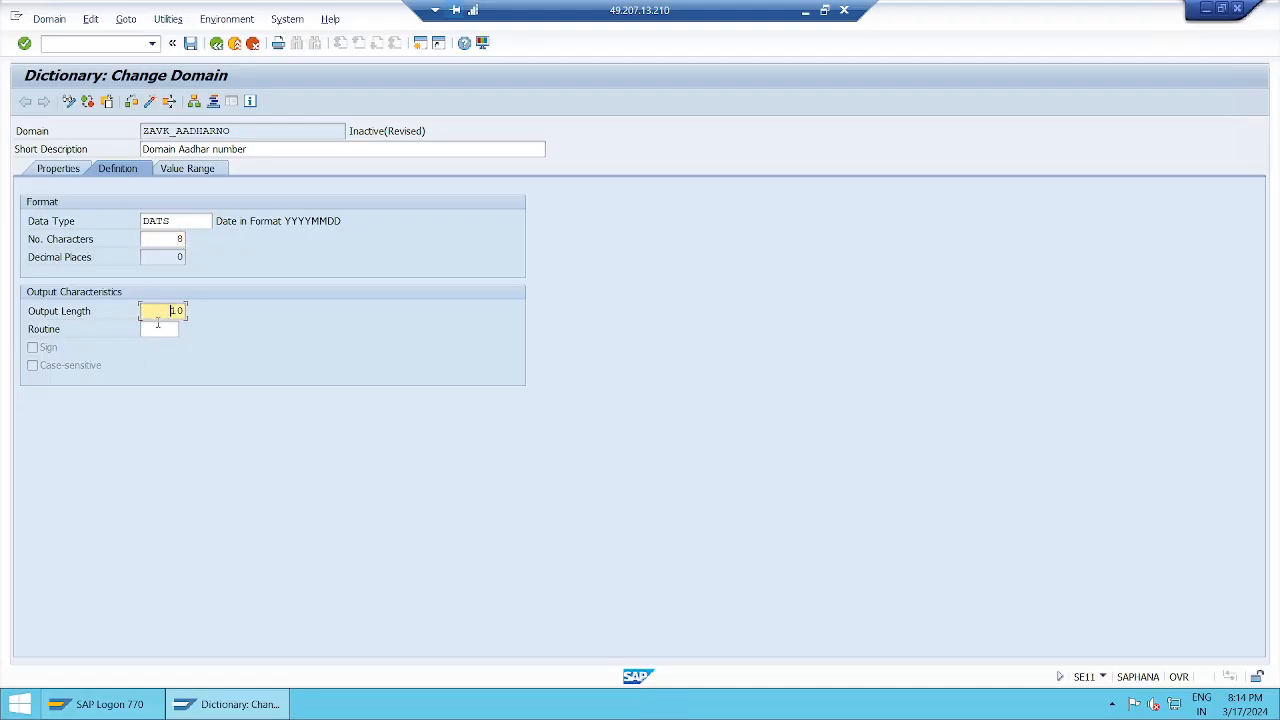
click(193, 221)
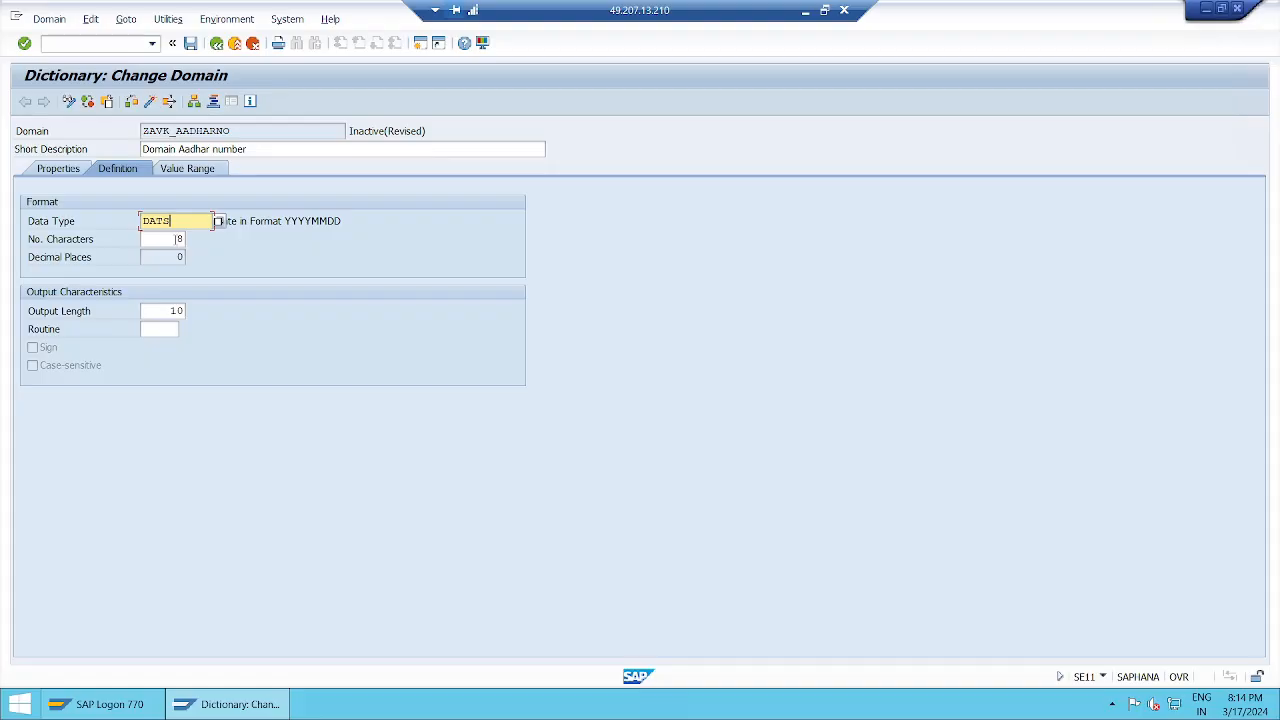
click(180, 239)
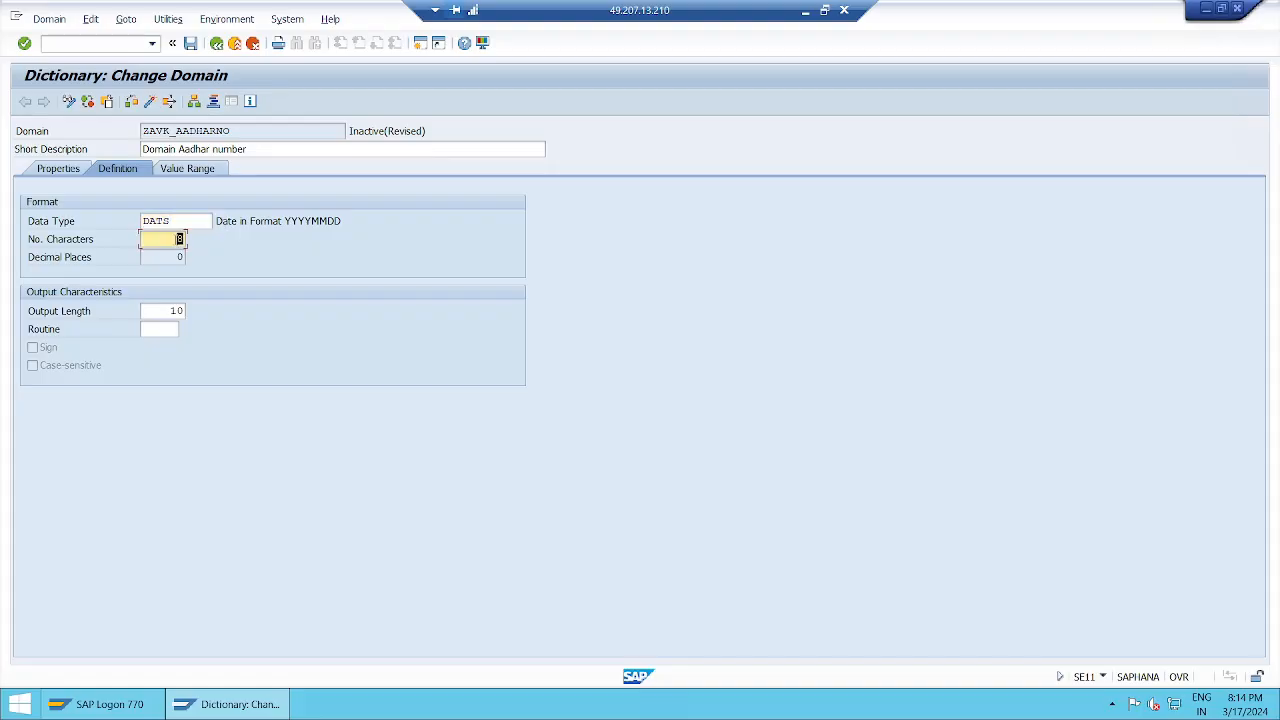
click(194, 221)
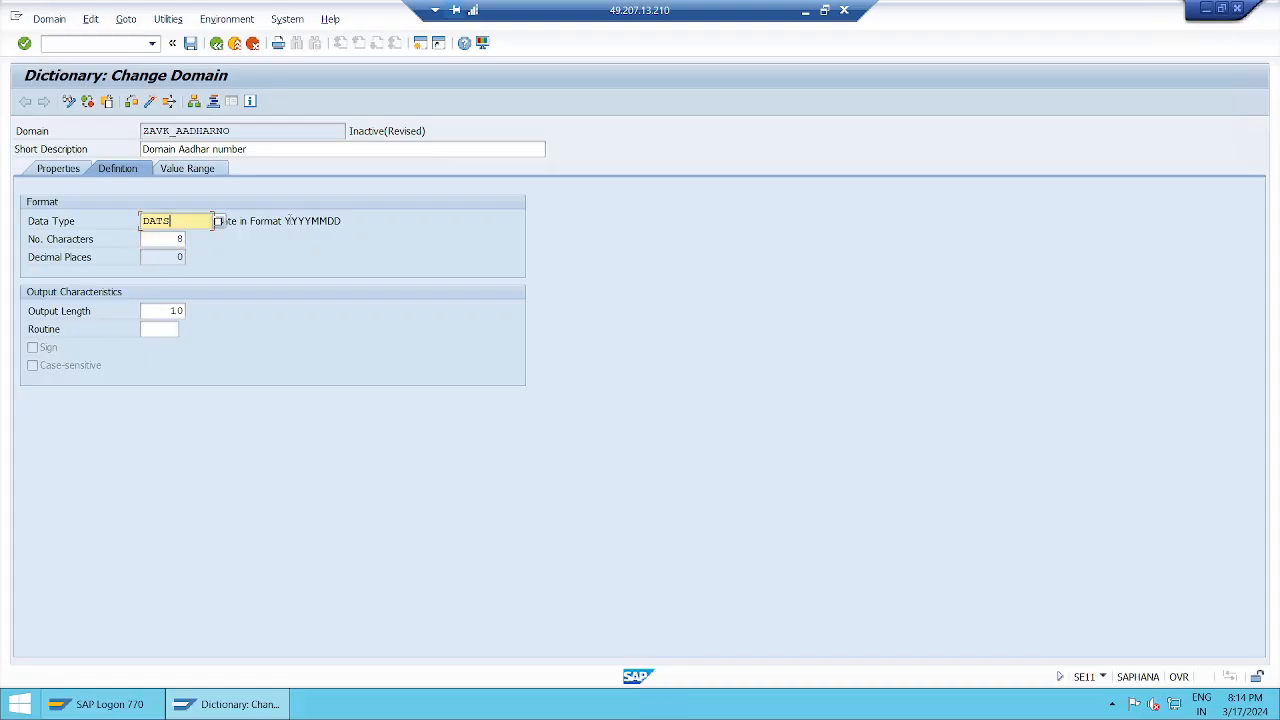
drag(285, 221, 345, 222)
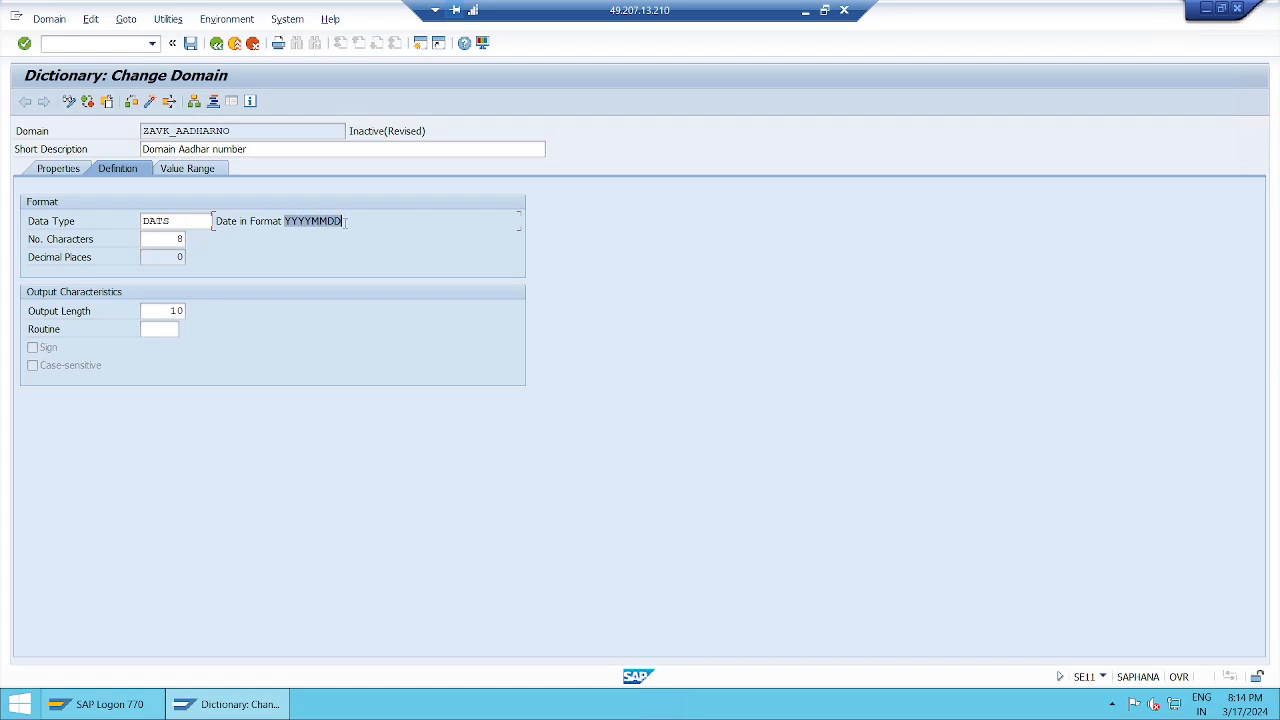
click(346, 223)
click(174, 311)
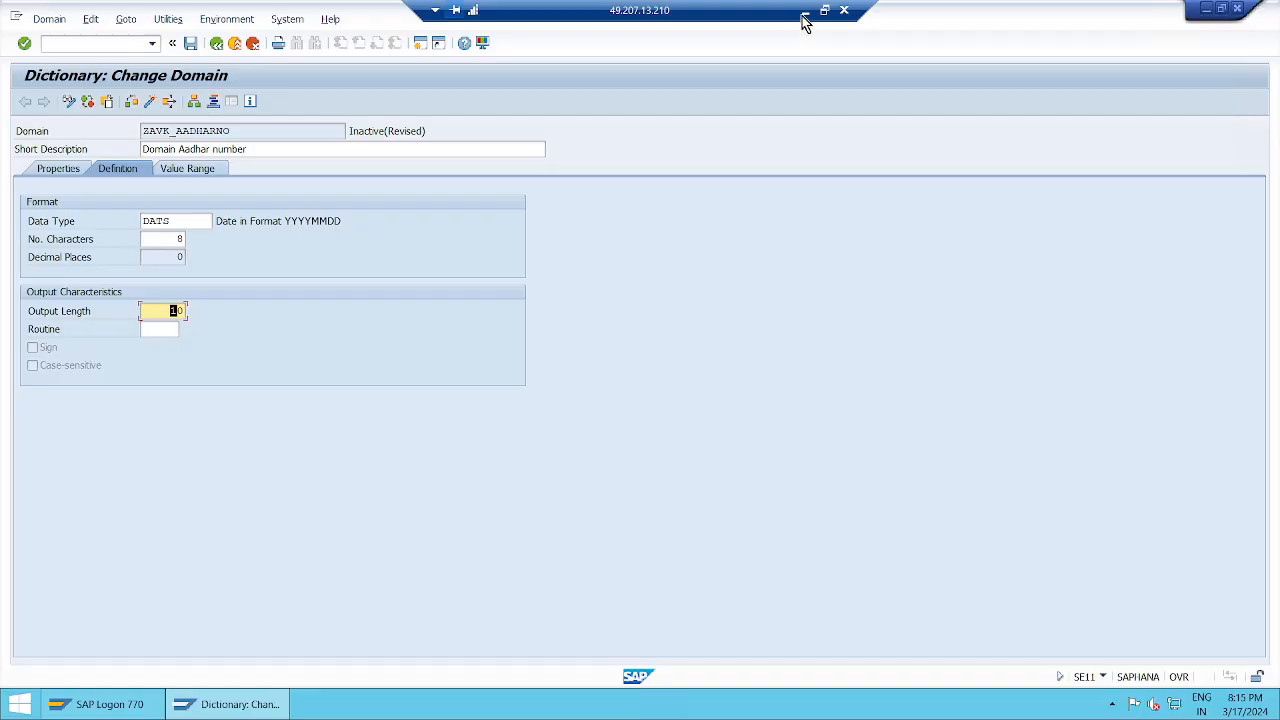
Switch to the Notepad session notes and add the line "DATS data type : it is date data type" below the NUMC notes.
click(805, 12)
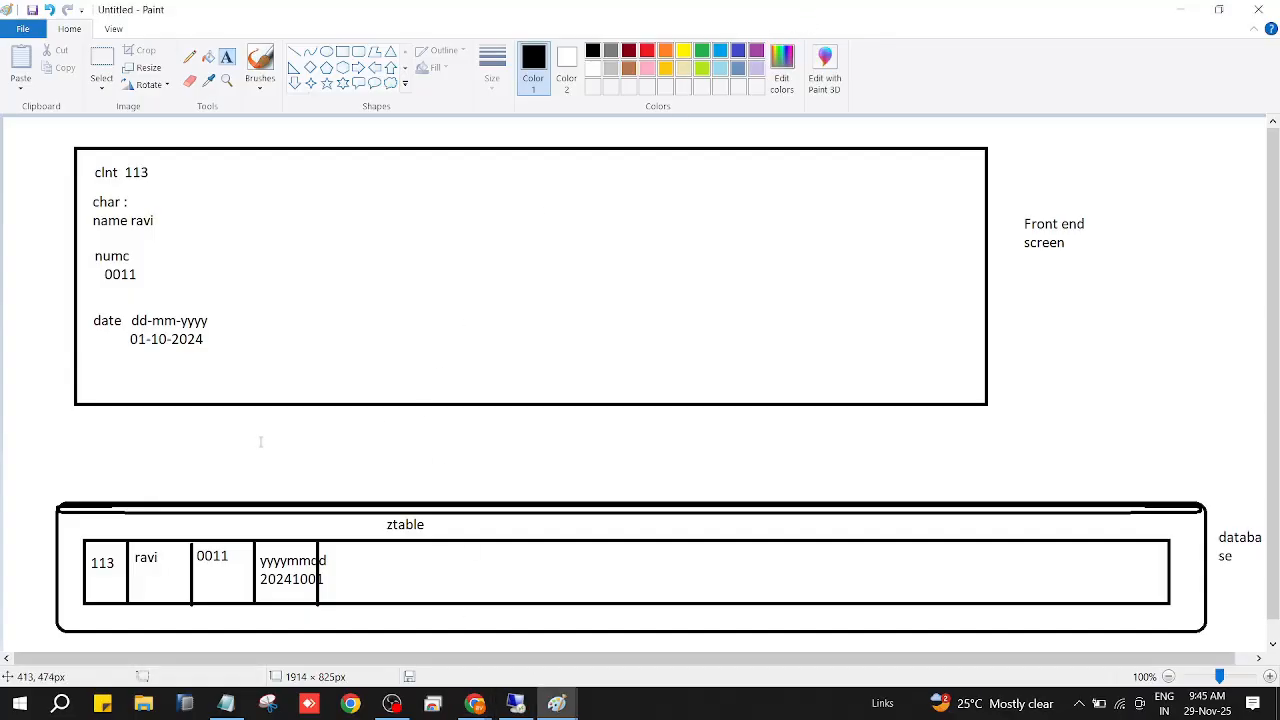
click(226, 703)
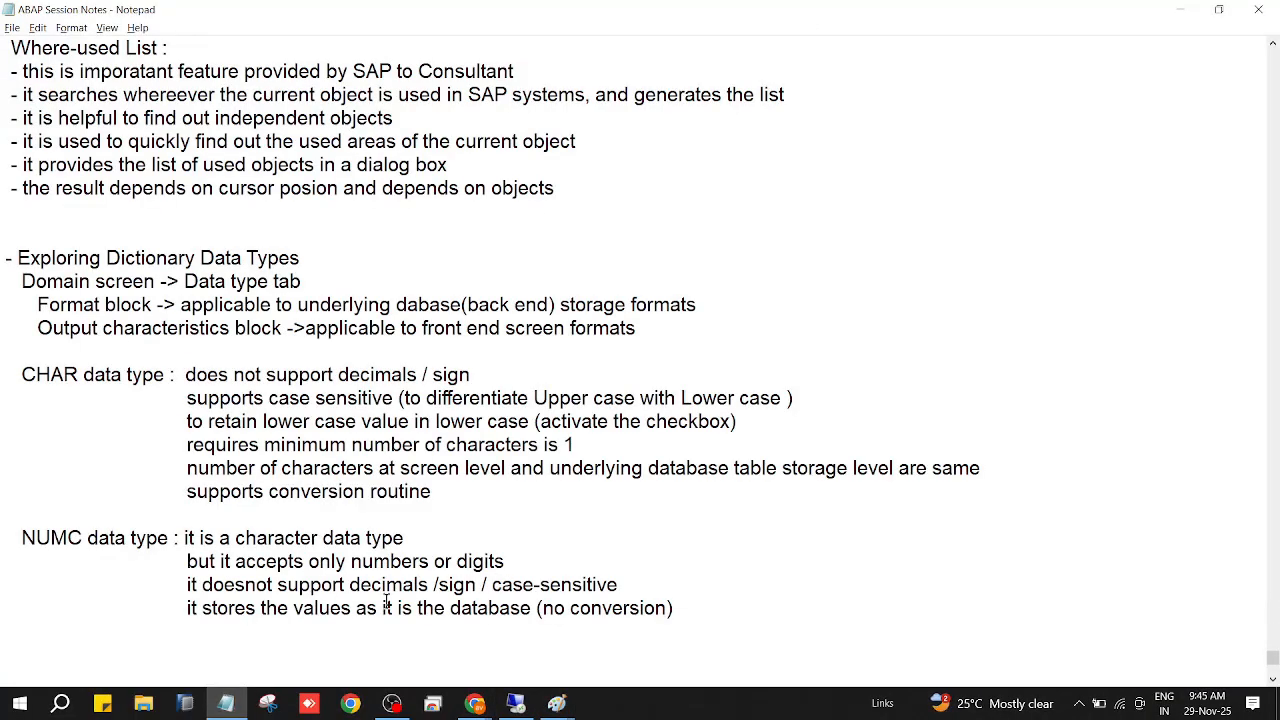
scroll(642, 559, down, 2)
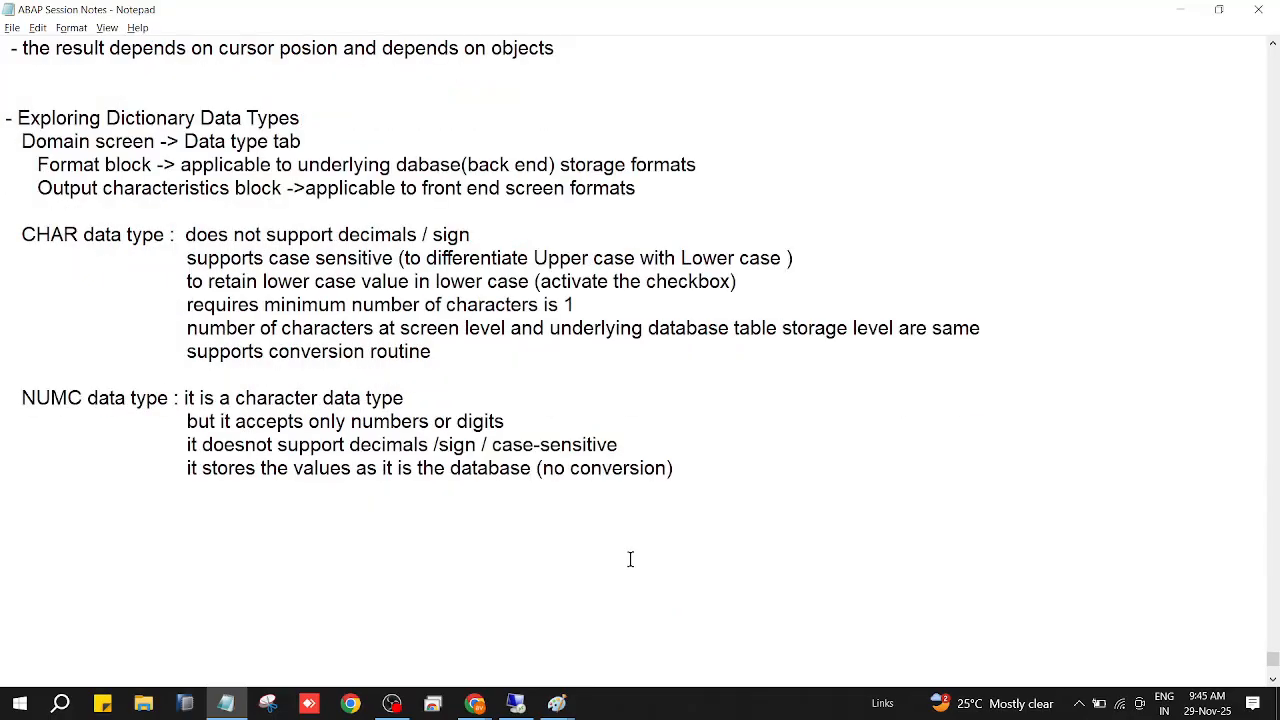
text(D)
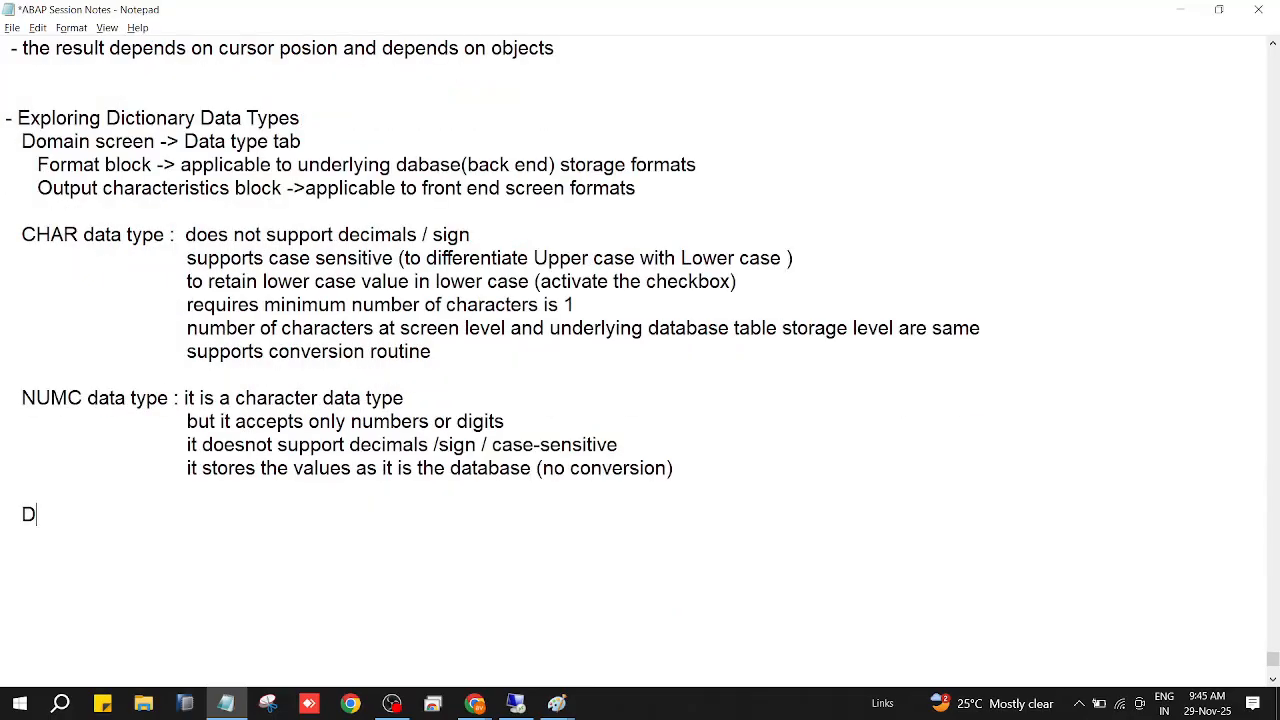
text(ATS data type :)
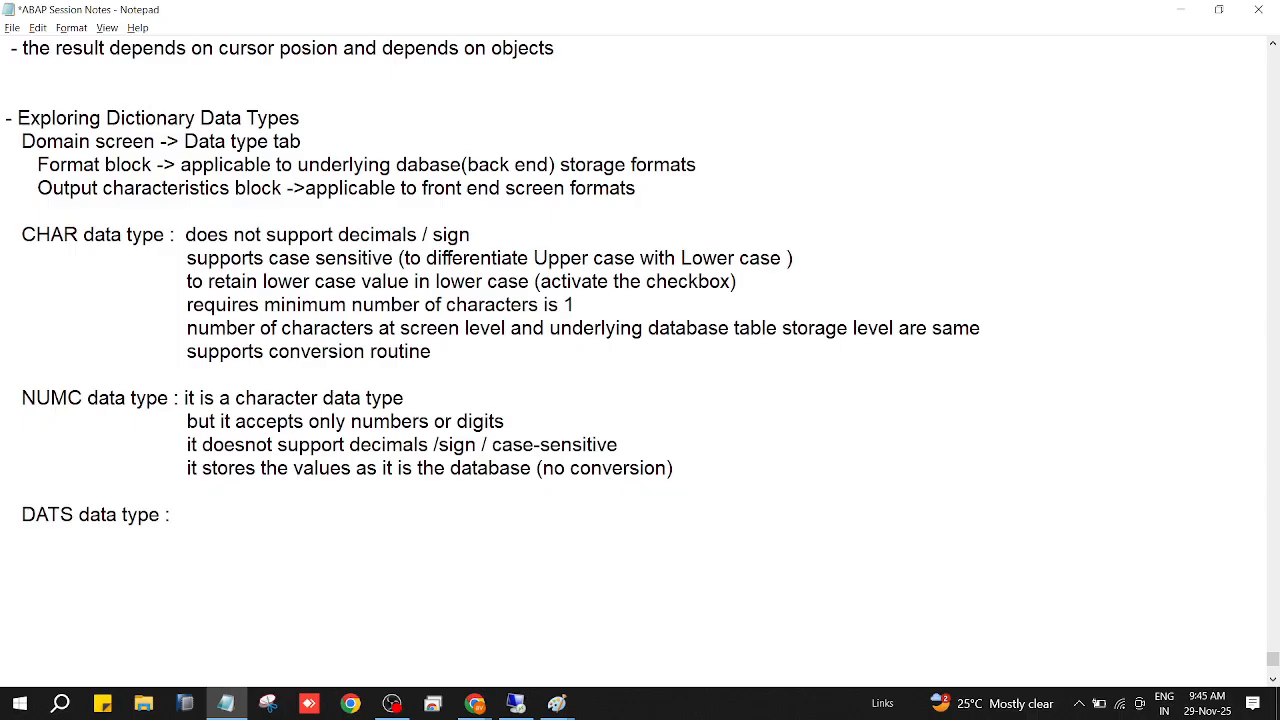
text( it is date dat)
text(a type)
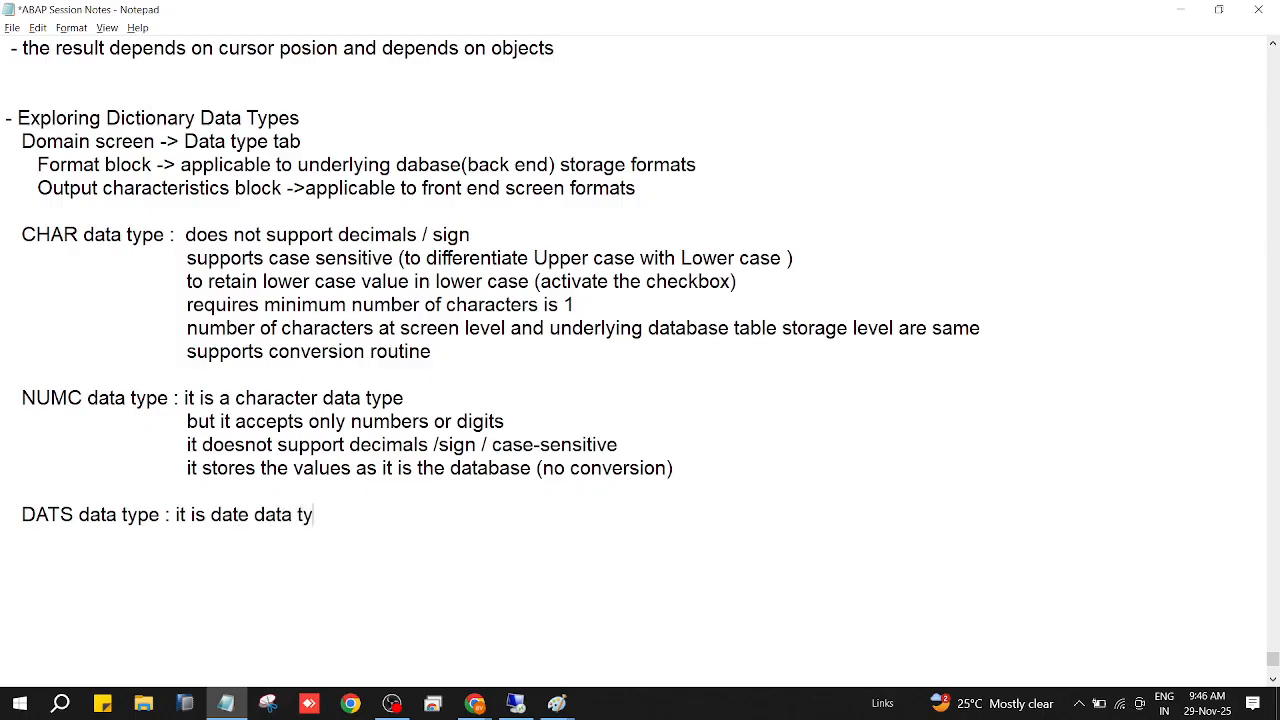
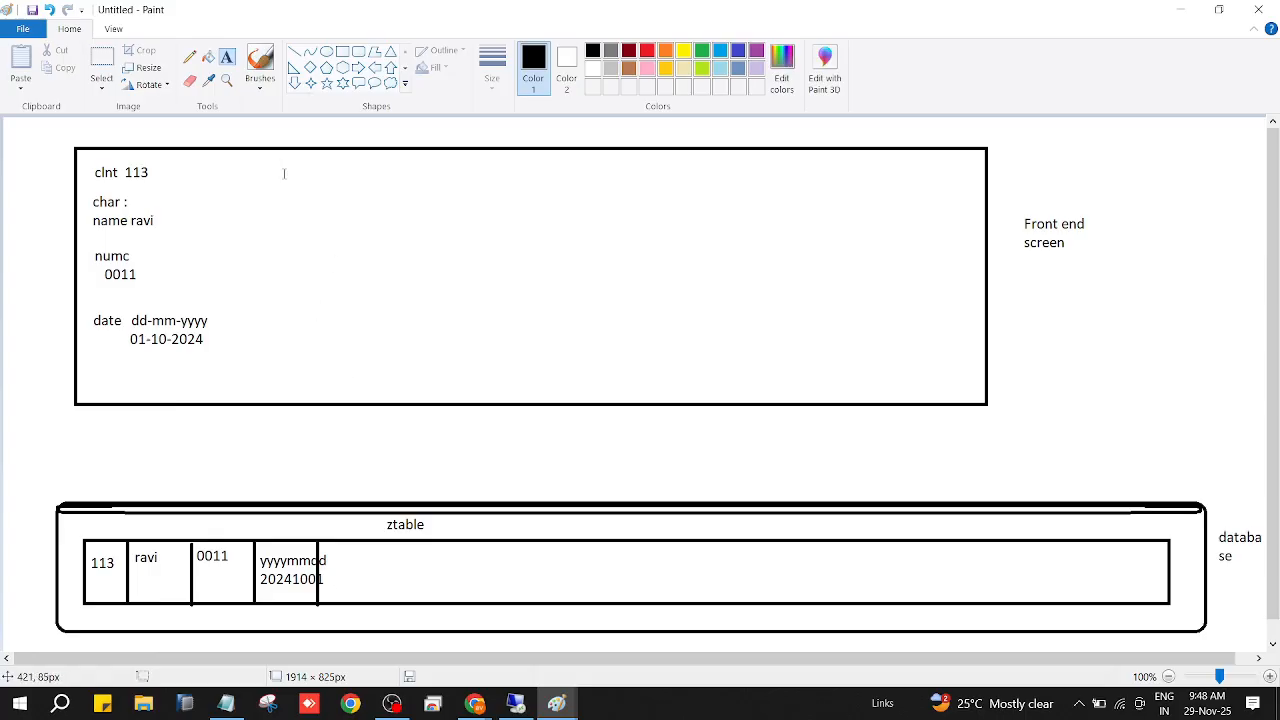
Write the label "time hh:mm:ss" in the front end screen box, beside the clnt 113 entry.
drag(284, 174, 385, 186)
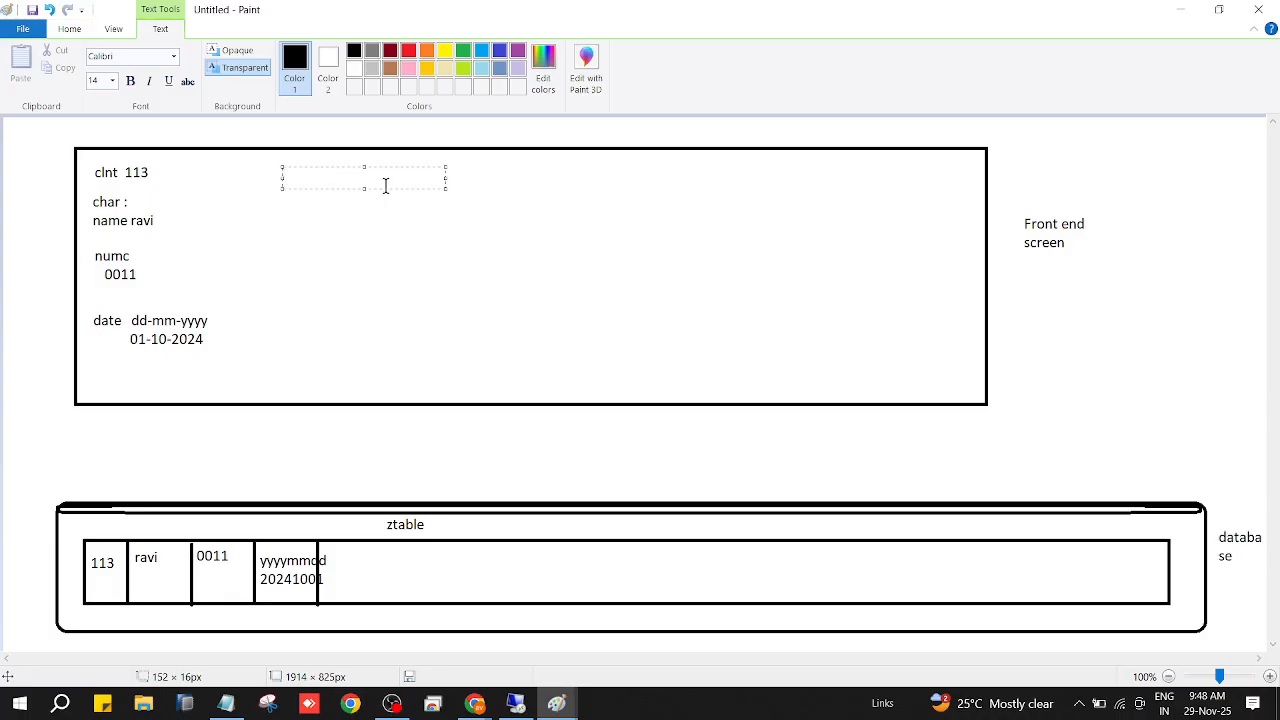
text(time hh:mm:ss)
key(Return)
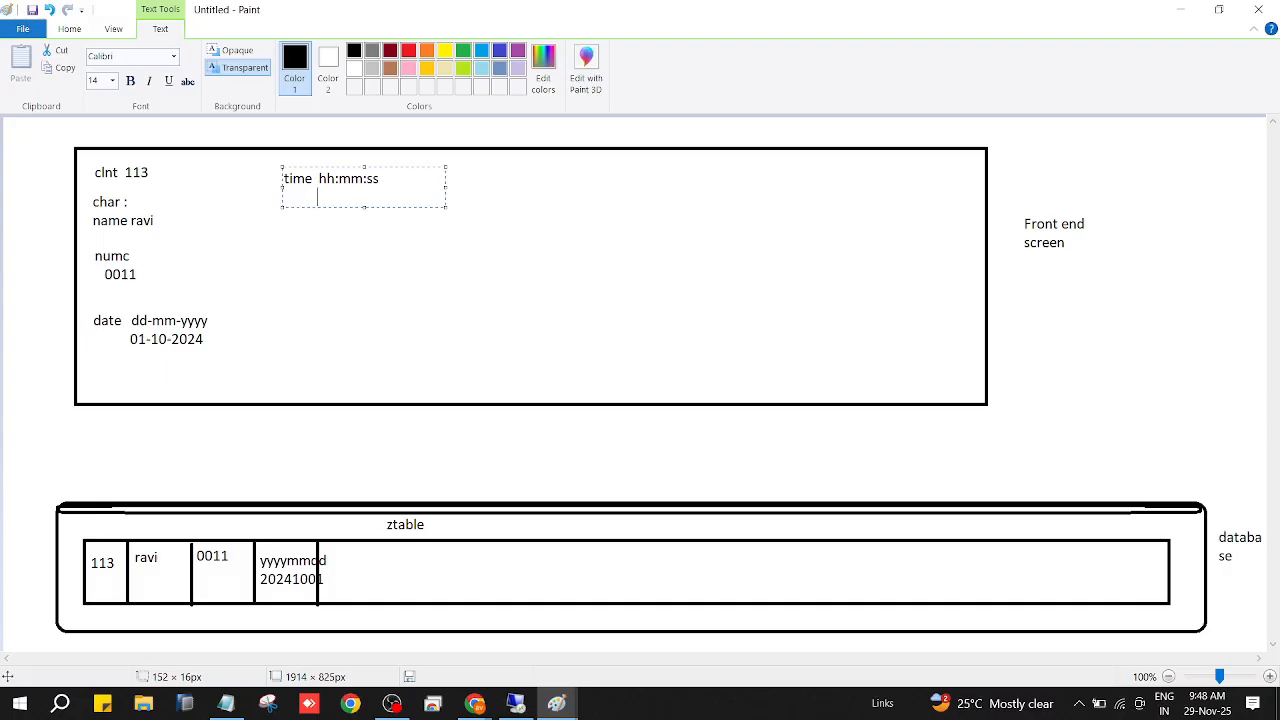
Add the sample time 13:07:22 on a second line beneath the hh:mm:ss format and finish the text.
text(13:07:s)
key(BackSpace)
text(22)
click(626, 456)
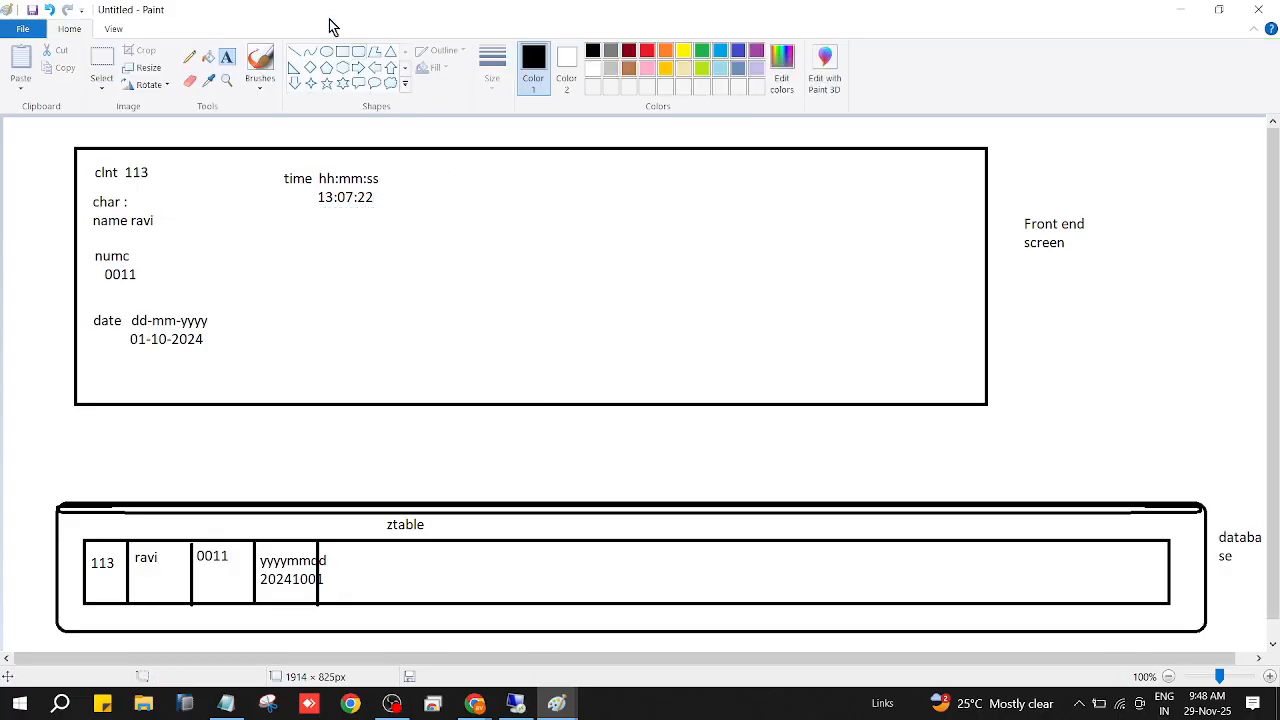
Draw a vertical divider in the ztable row and write "hhmmss" with 130722 beneath it in the new cell.
click(295, 51)
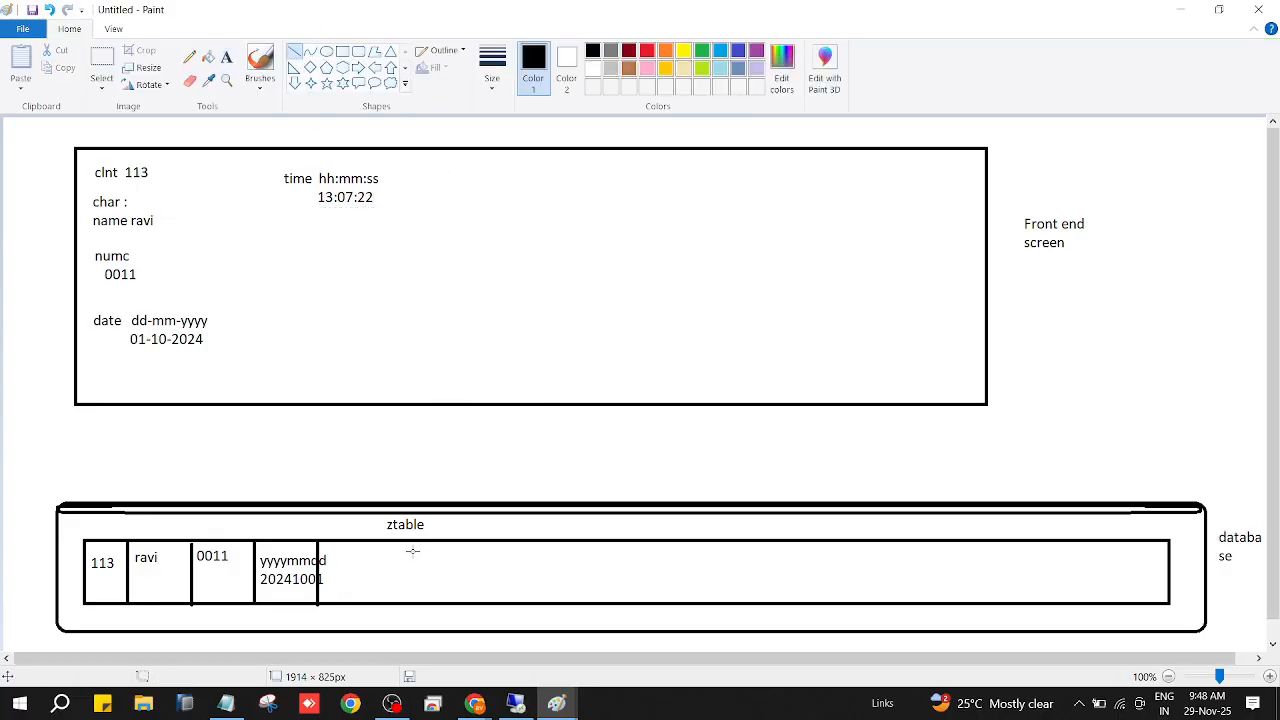
drag(395, 544, 396, 604)
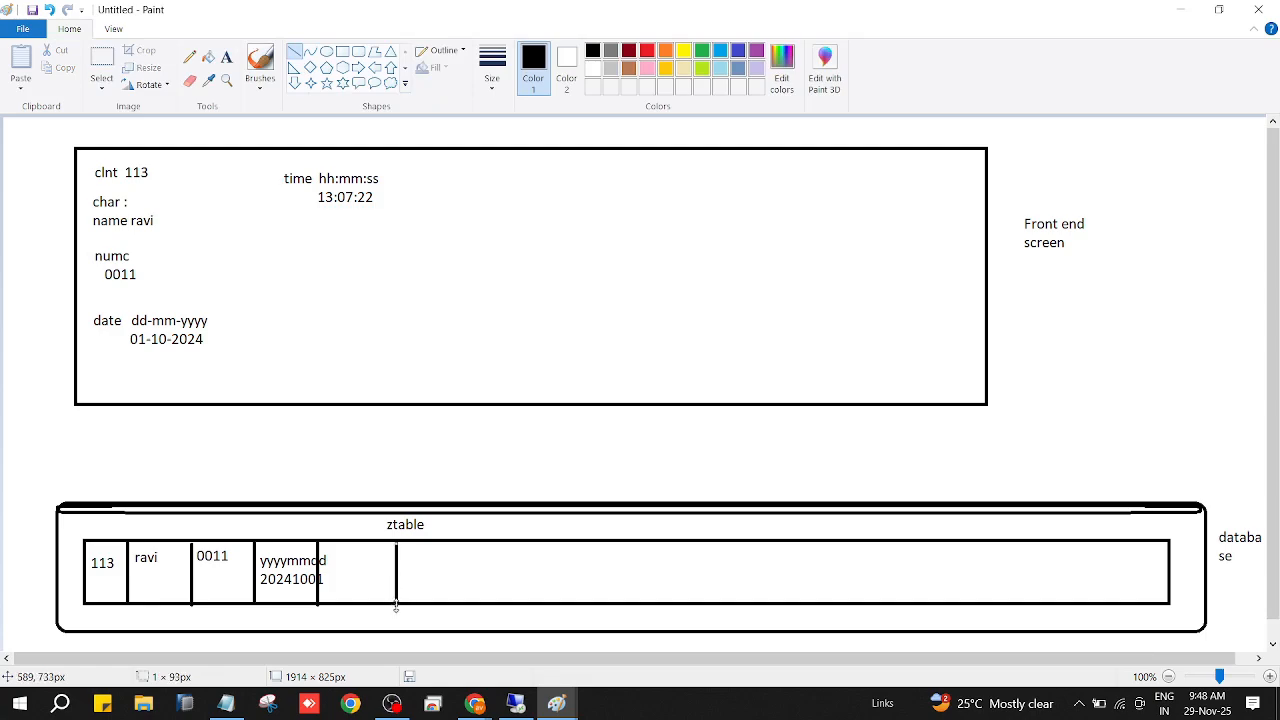
click(227, 56)
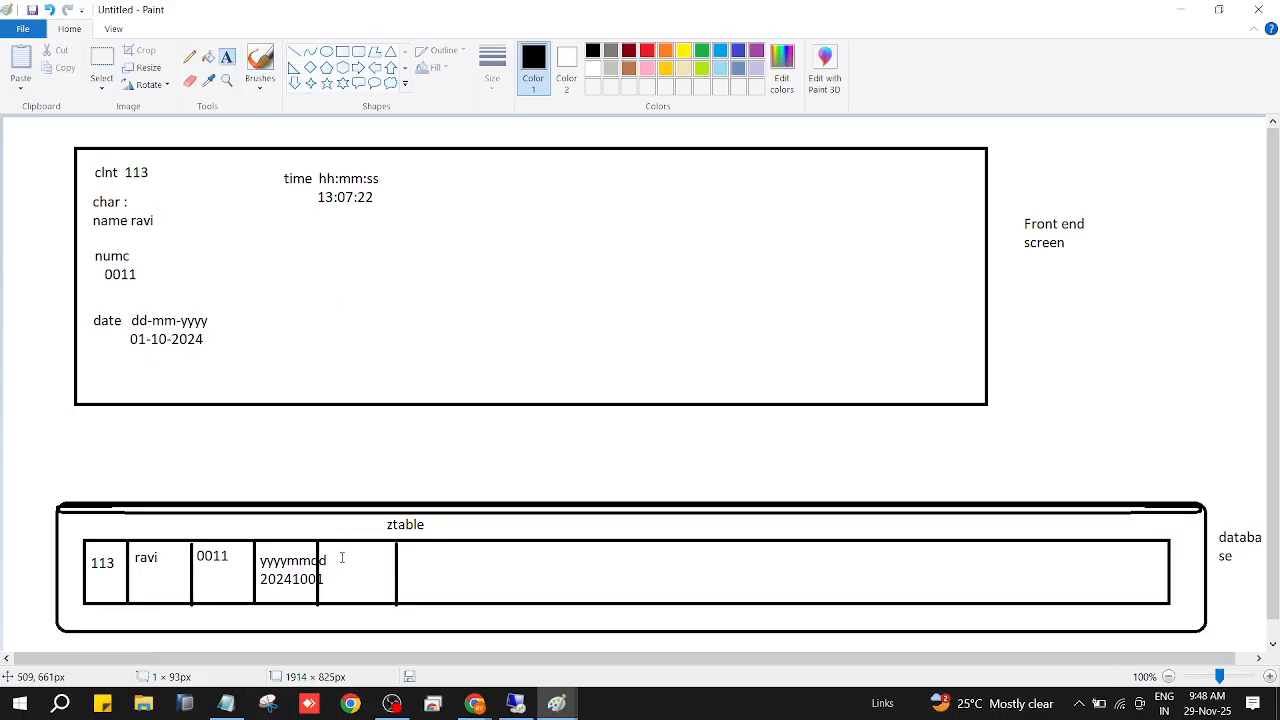
drag(340, 556, 446, 557)
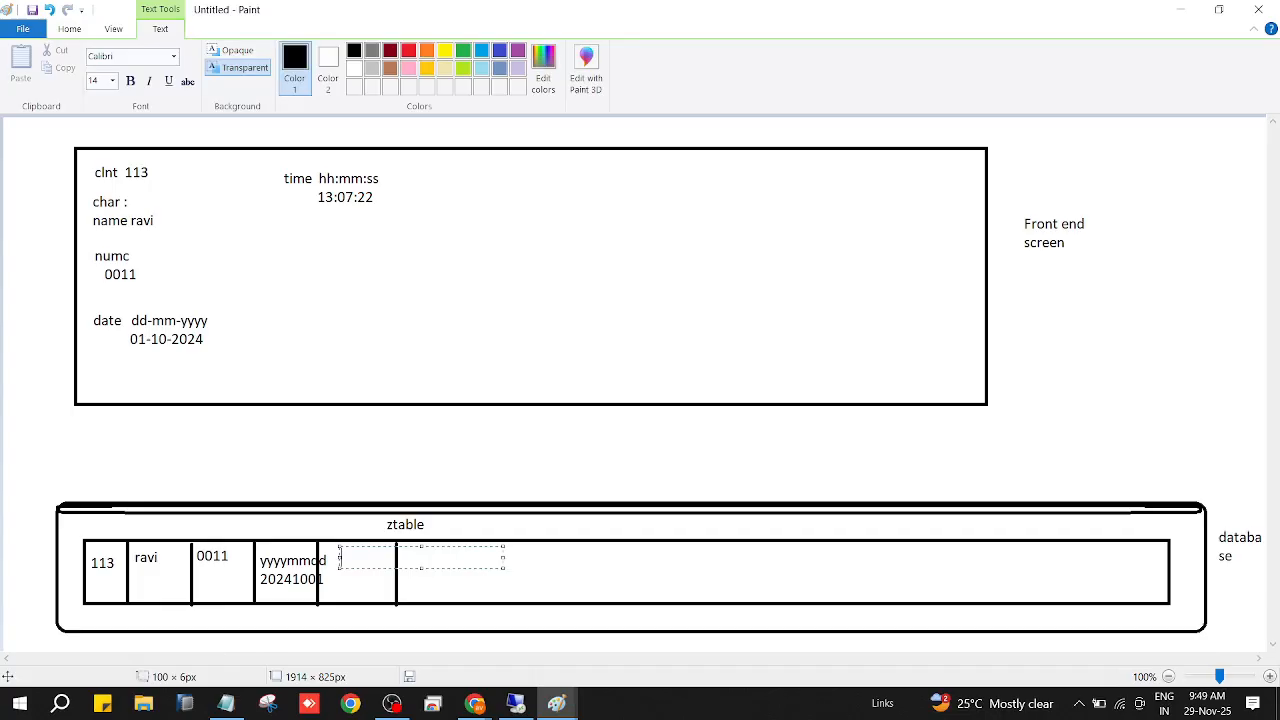
text(hhmmss)
key(Return)
text(130722)
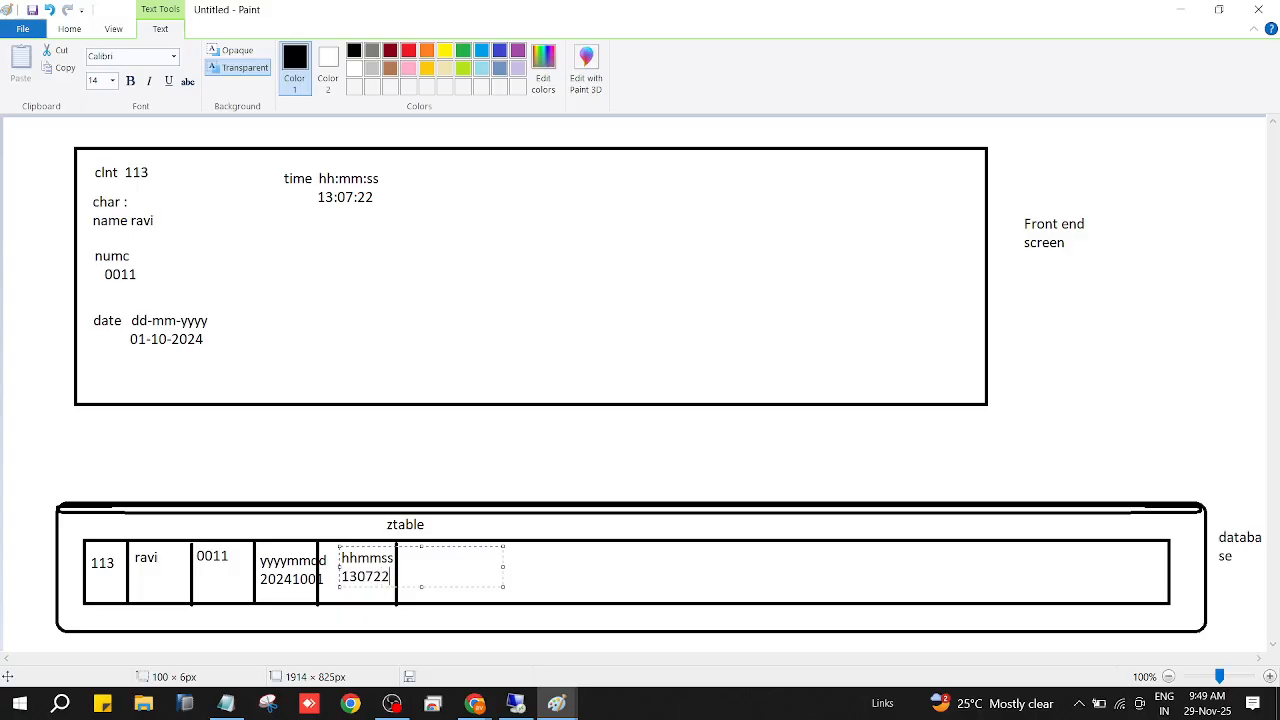
click(422, 456)
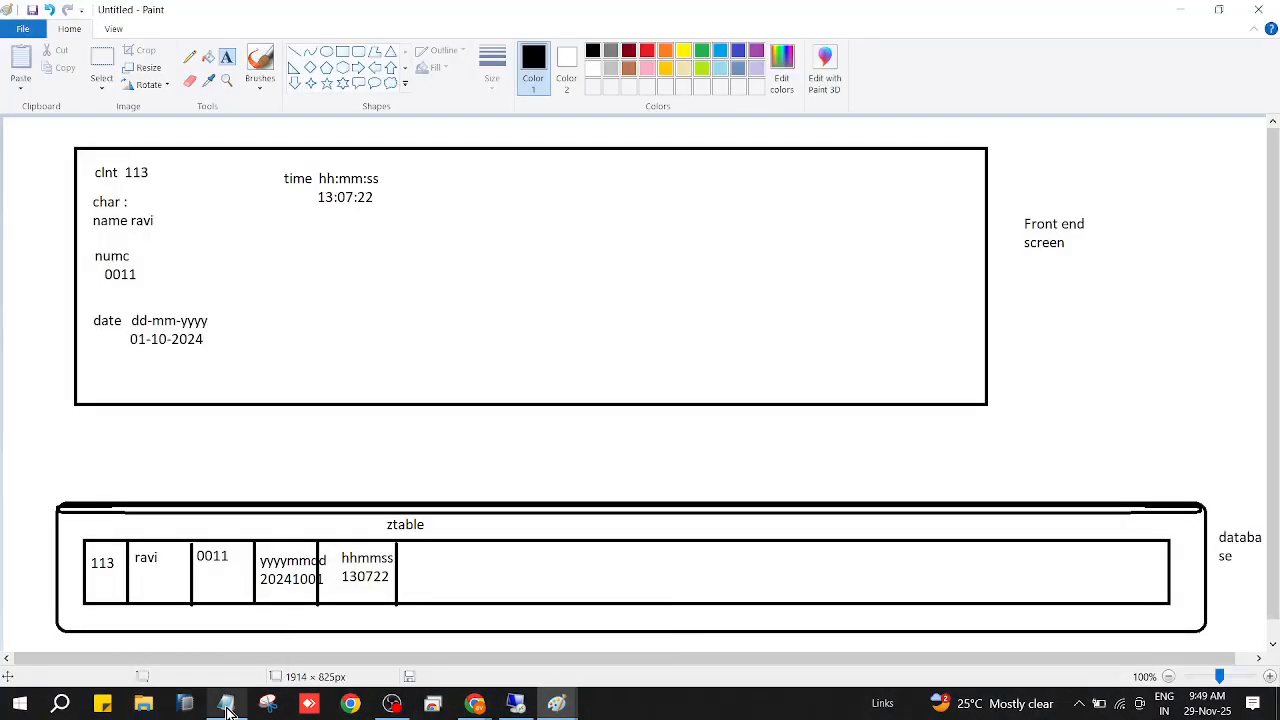
Switch to the Notepad session notes and add the line "TIMS data type : it is time data type" below the DATS notes.
mouse_move(226, 710)
click(257, 664)
scroll(271, 545, down, 2)
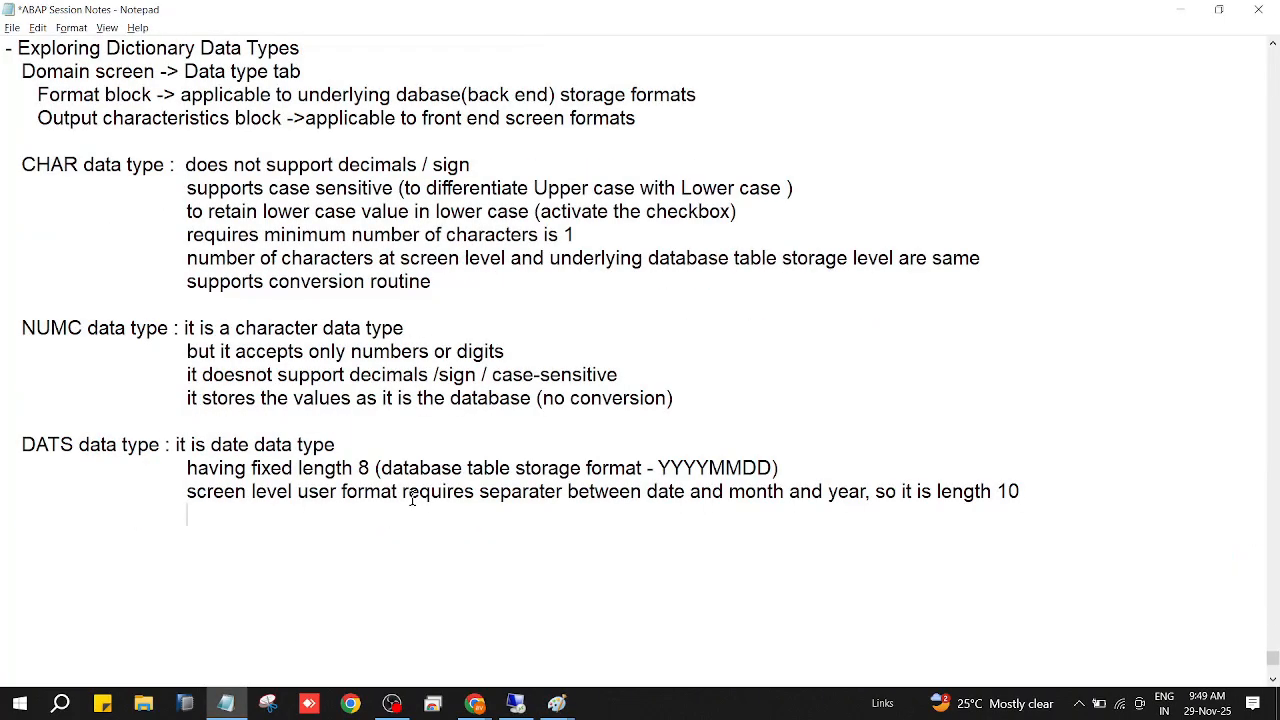
key(Return)
key(Return)
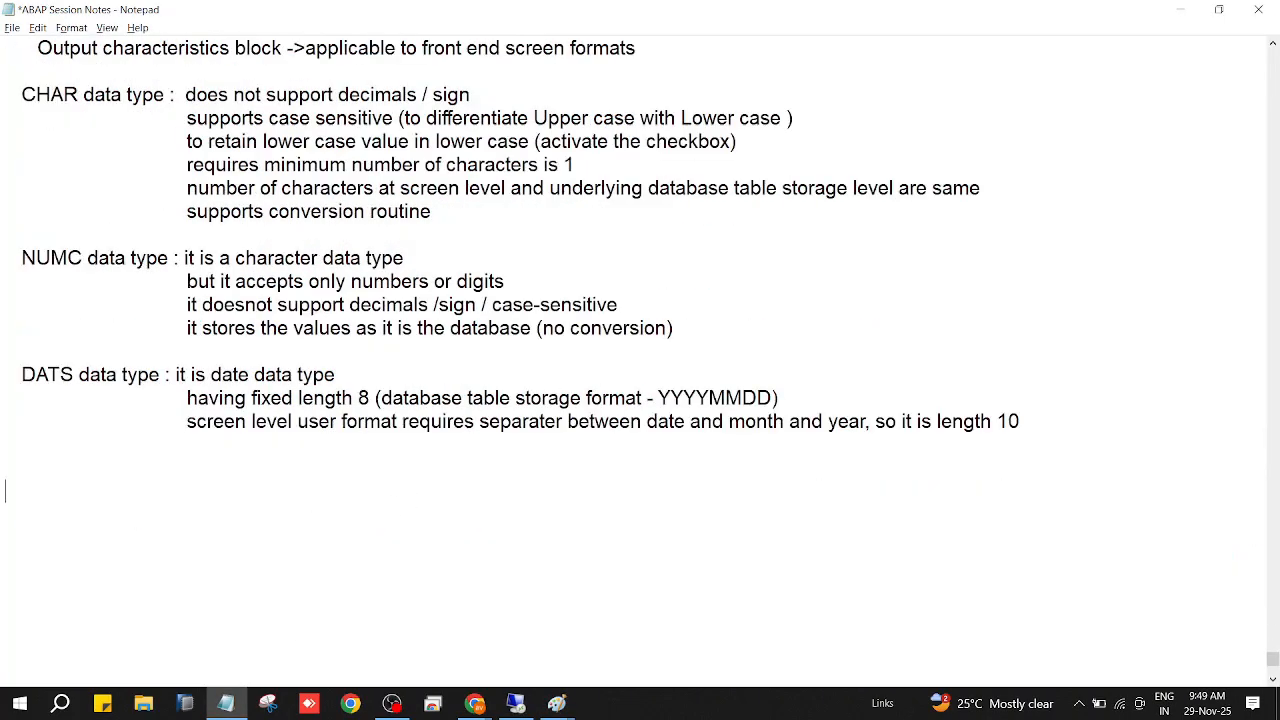
text(TIMS data type : )
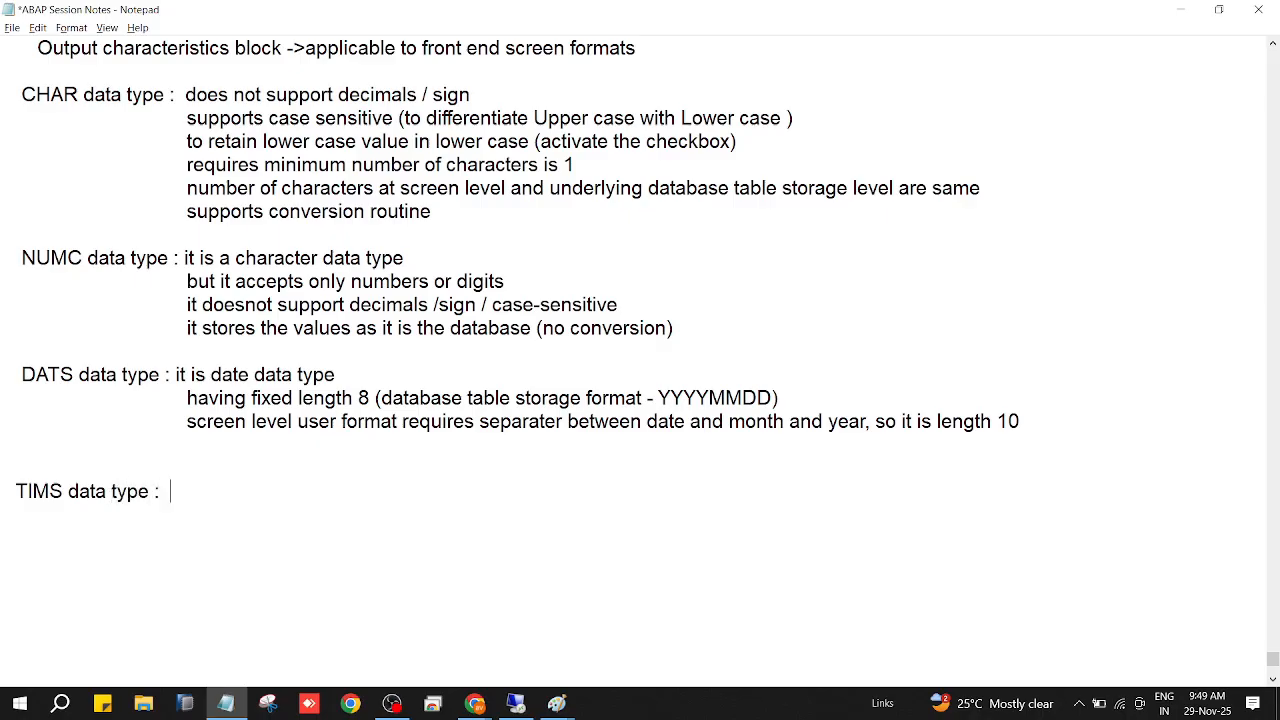
text(it is time data type)
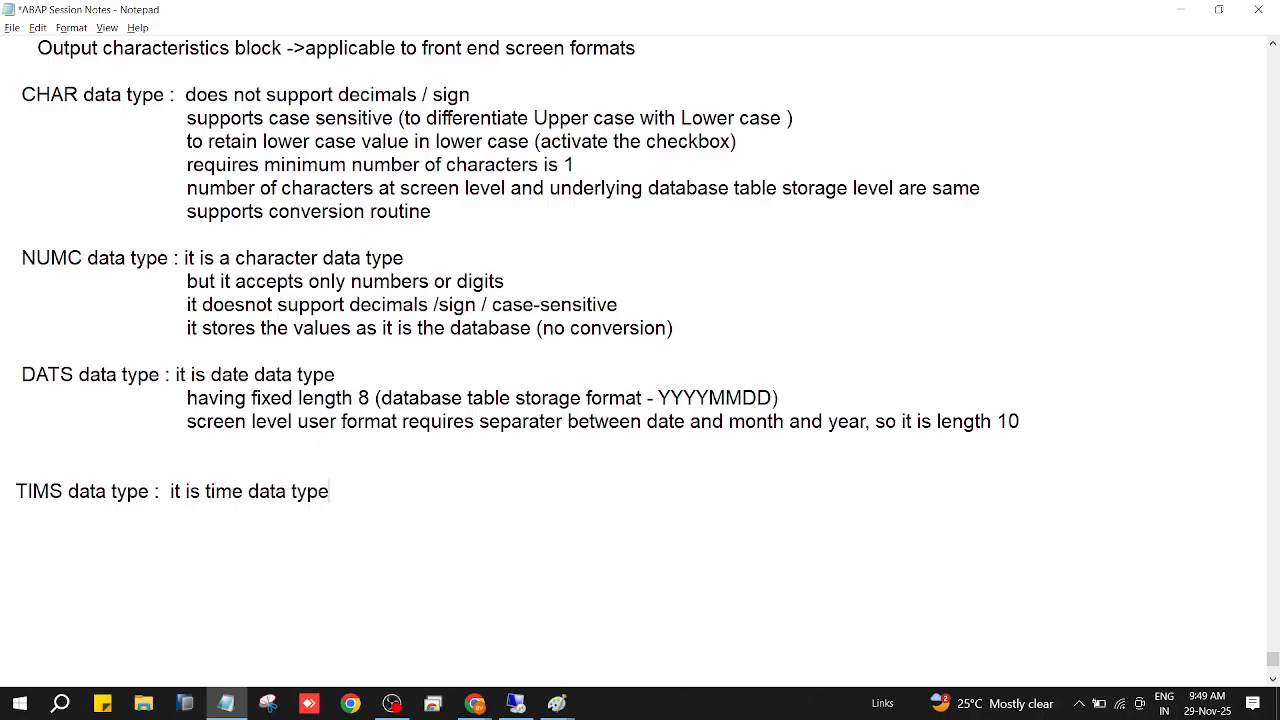
Add the indented line "having fixed length 6 (database table storage format is - HHMMSS)" under the TIMS heading.
key(Return)
key(Tab)
key(Tab)
text(having fixe)
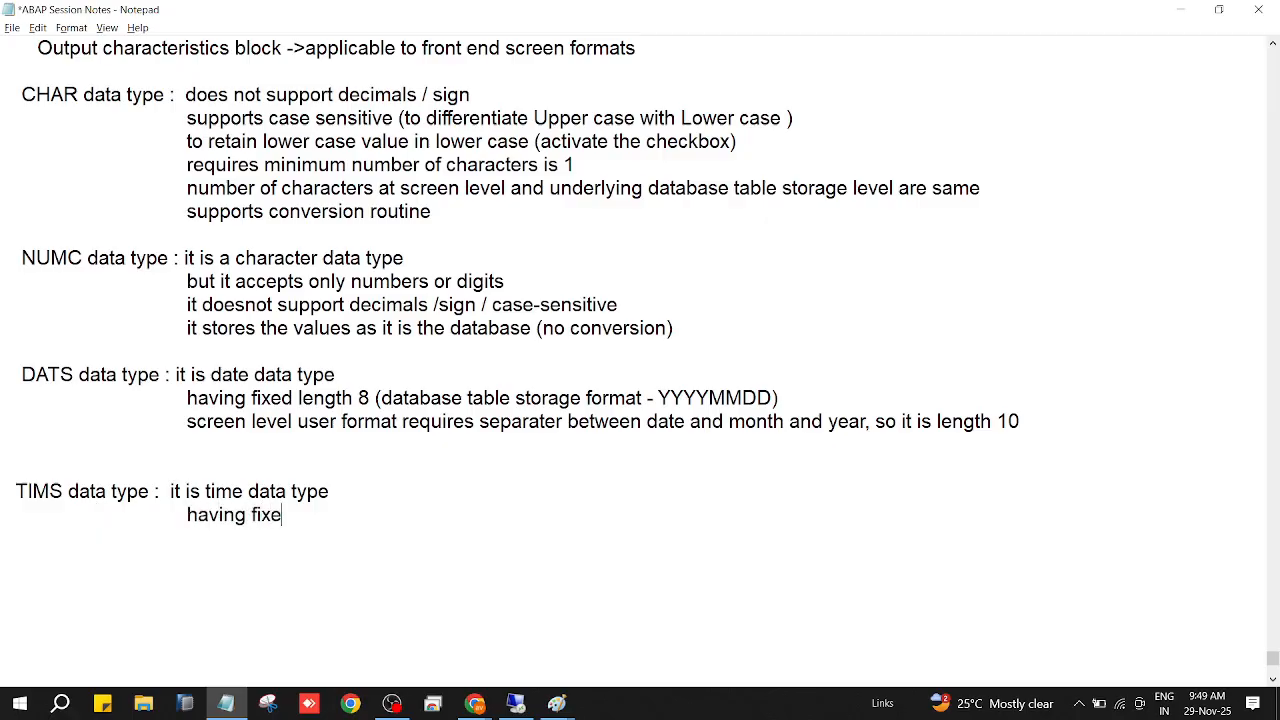
text(d length 6)
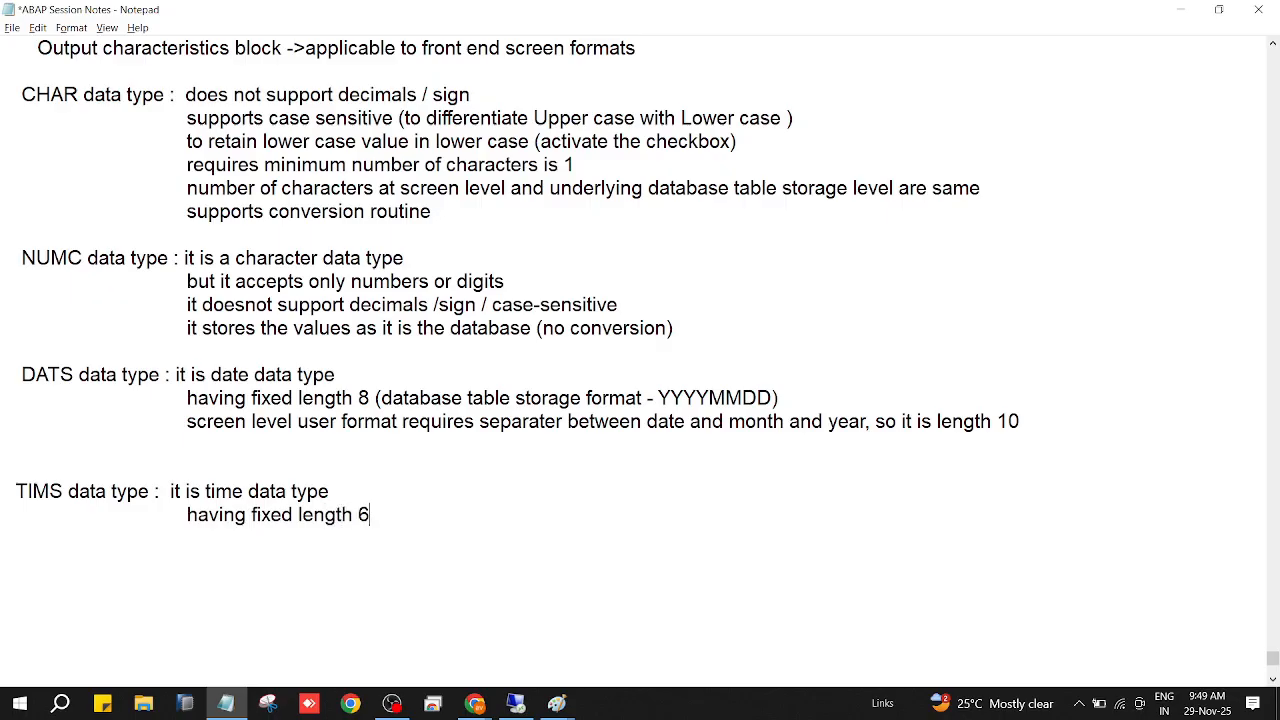
text( (database ta)
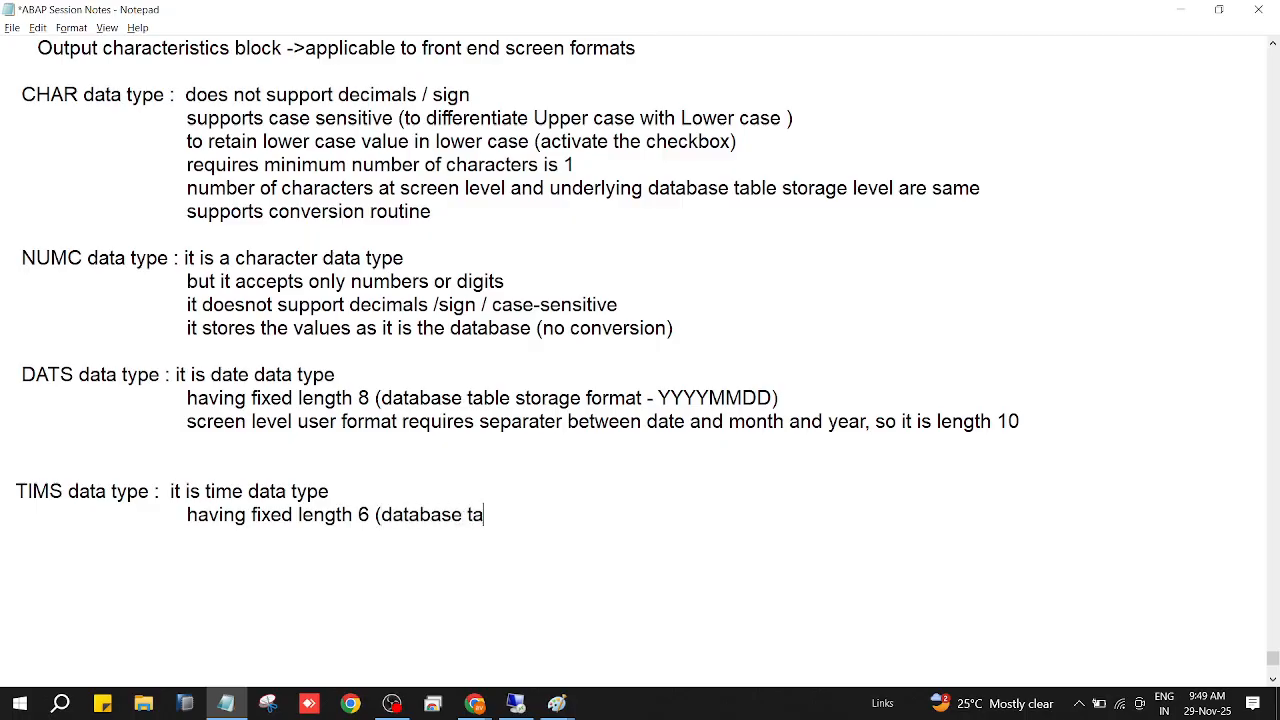
text(ble storage)
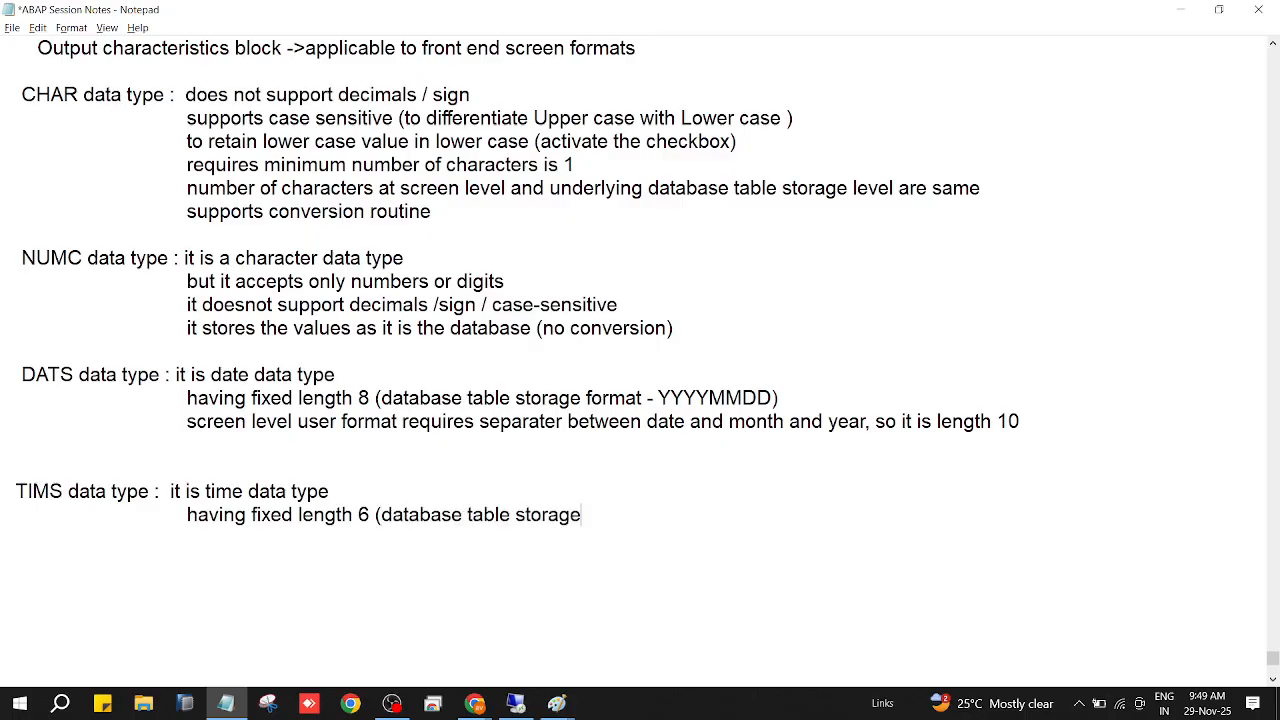
text( format is - HHMM)
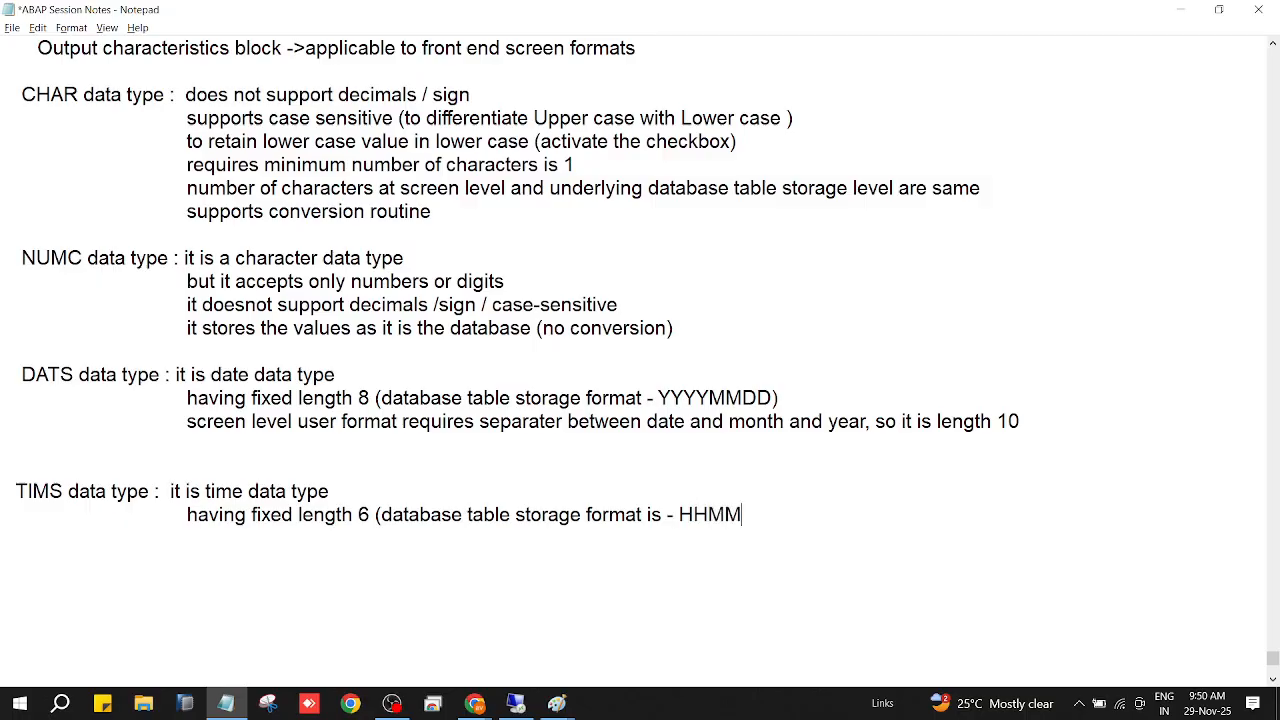
text(SS))
Add the indented TIMS line "screen level user format requires separater between hours and minutes and seconds".
key(Return)
key(Tab)
key(Tab)
text(screen level user )
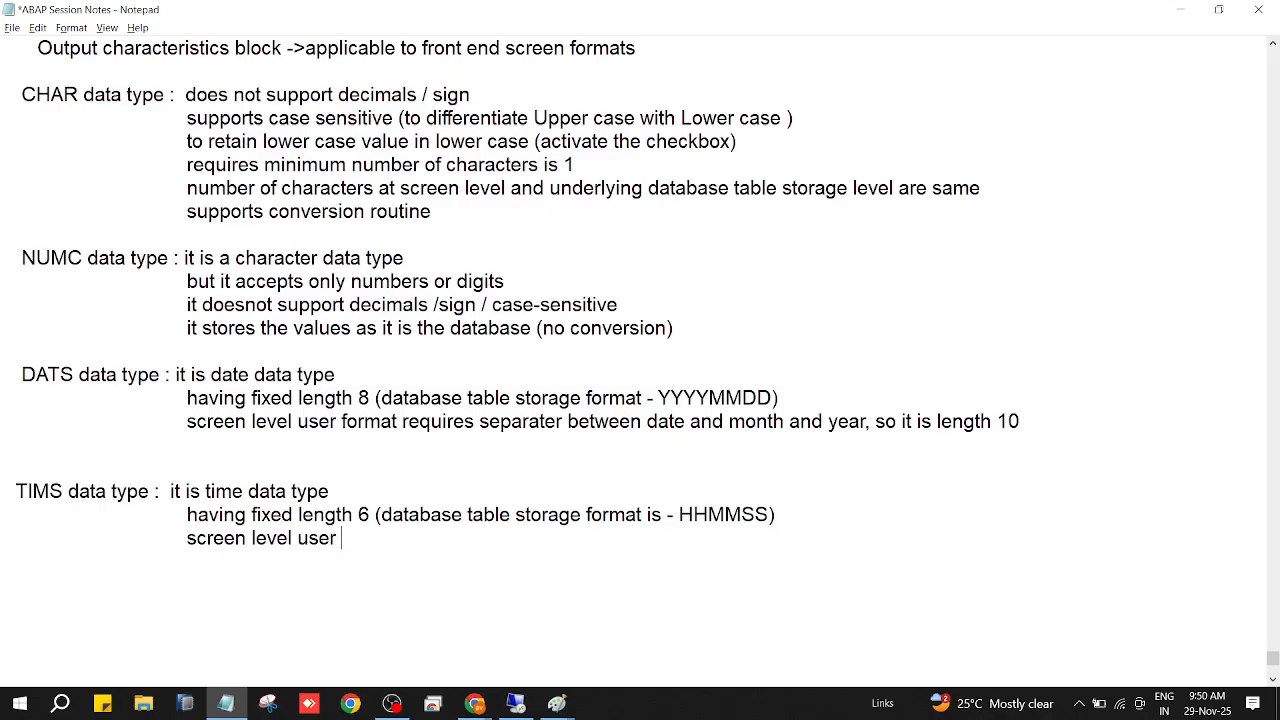
text(format requires separater)
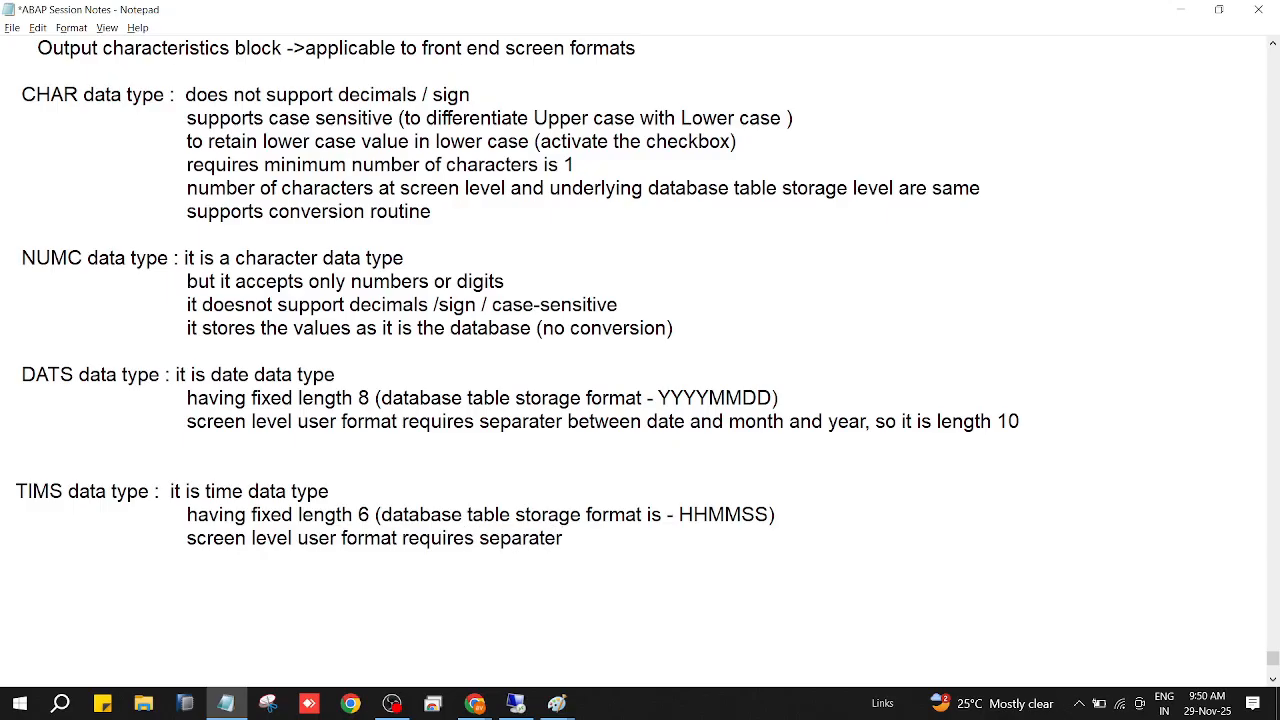
text( between hours and m)
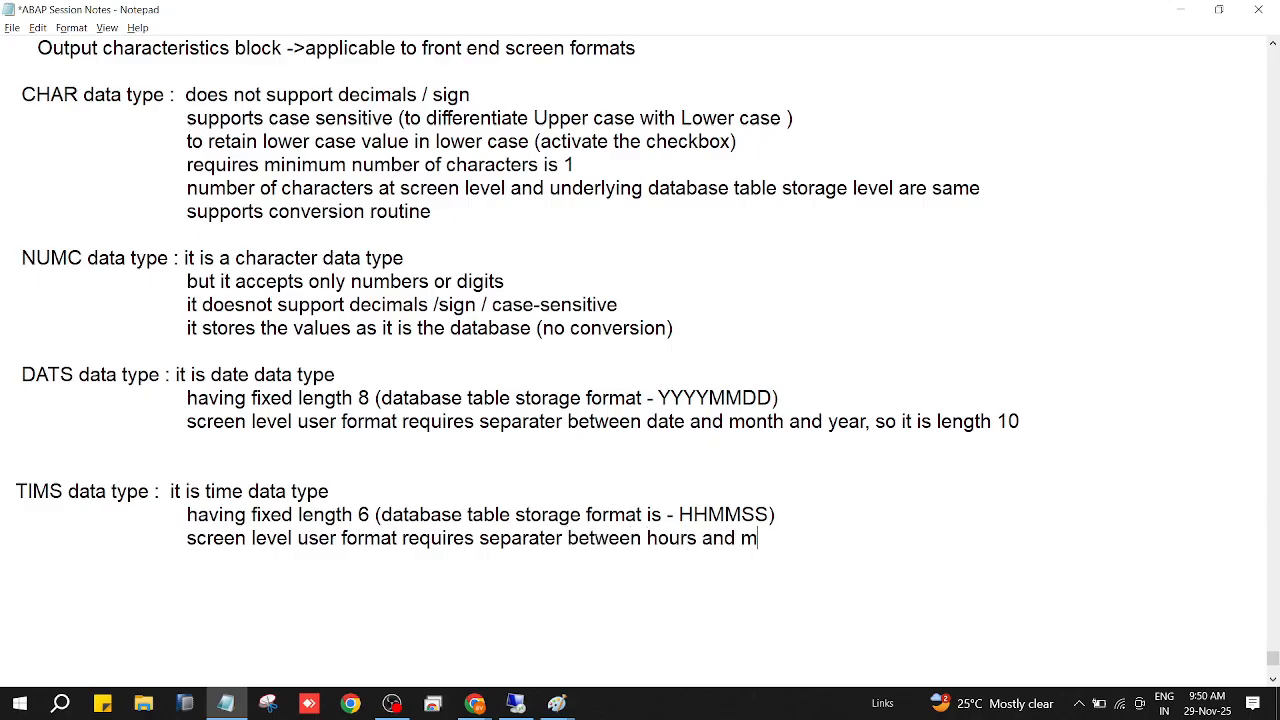
text(inutes and s)
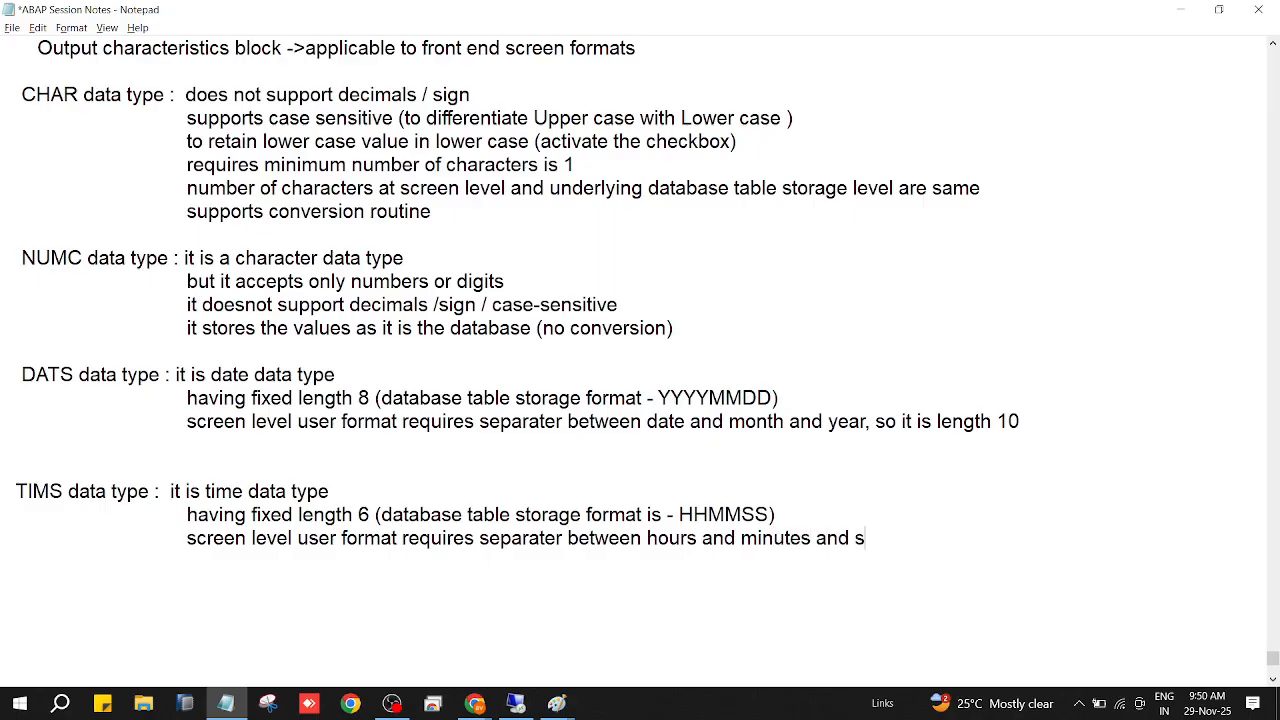
text(econds, so it i)
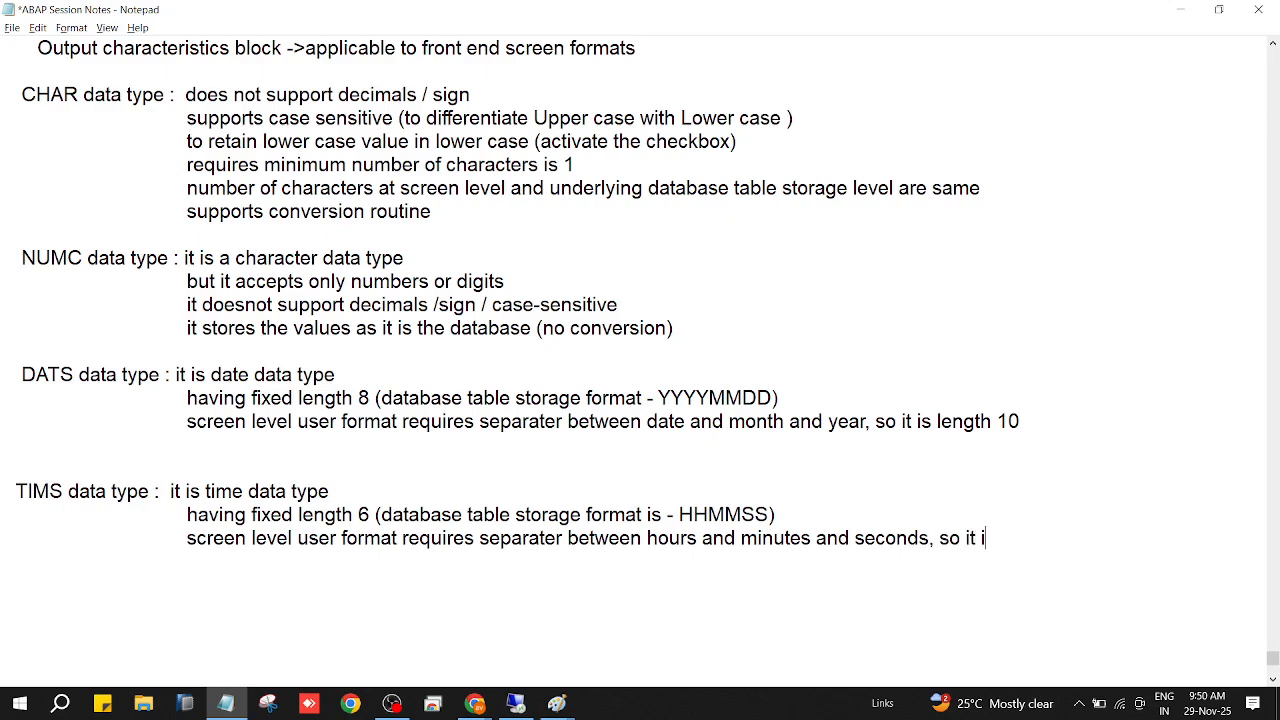
text(s length 8)
Complete the TIMS line with ", so it is length 8", leave a blank line below and save the notes.
key(ctrl+s)
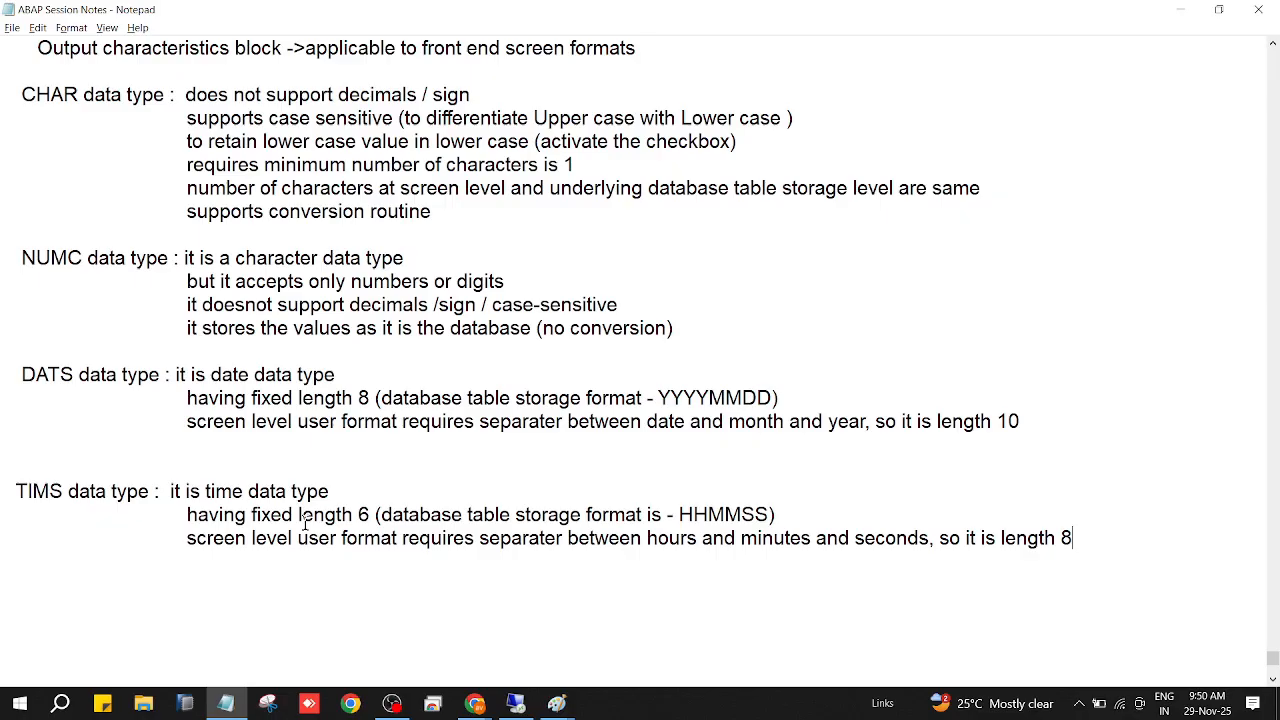
key(Return)
key(Return)
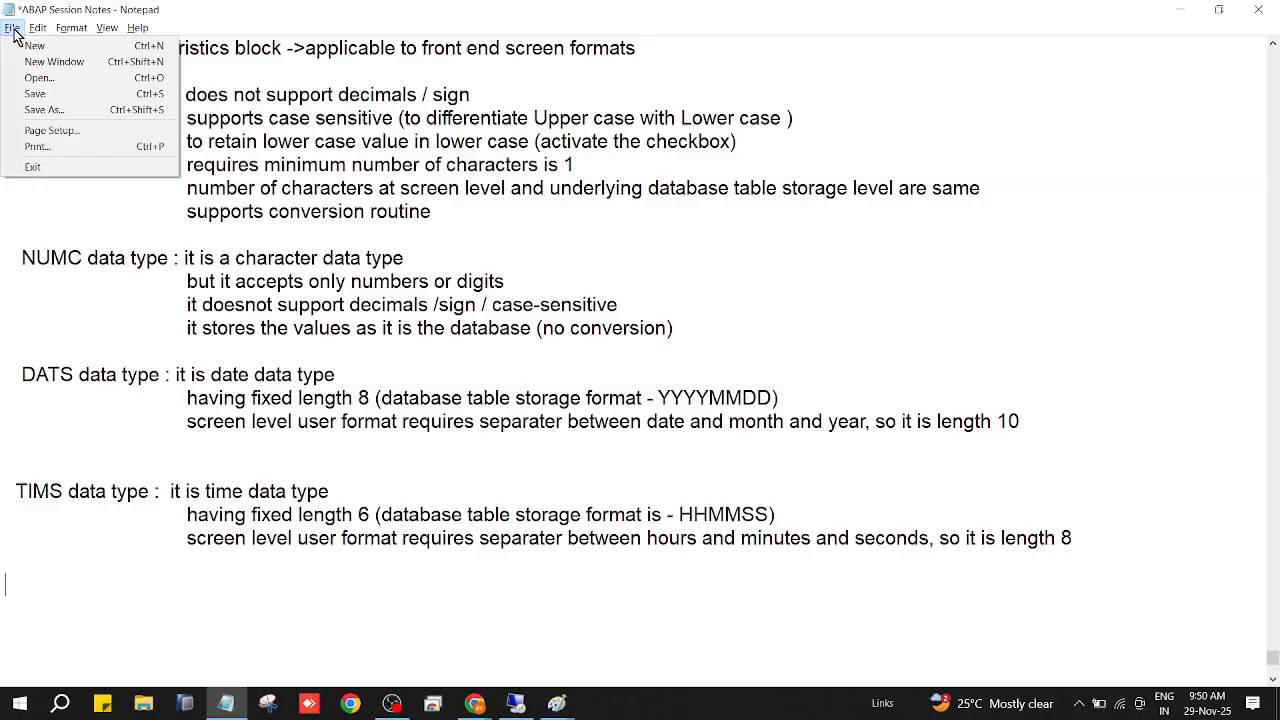
click(28, 94)
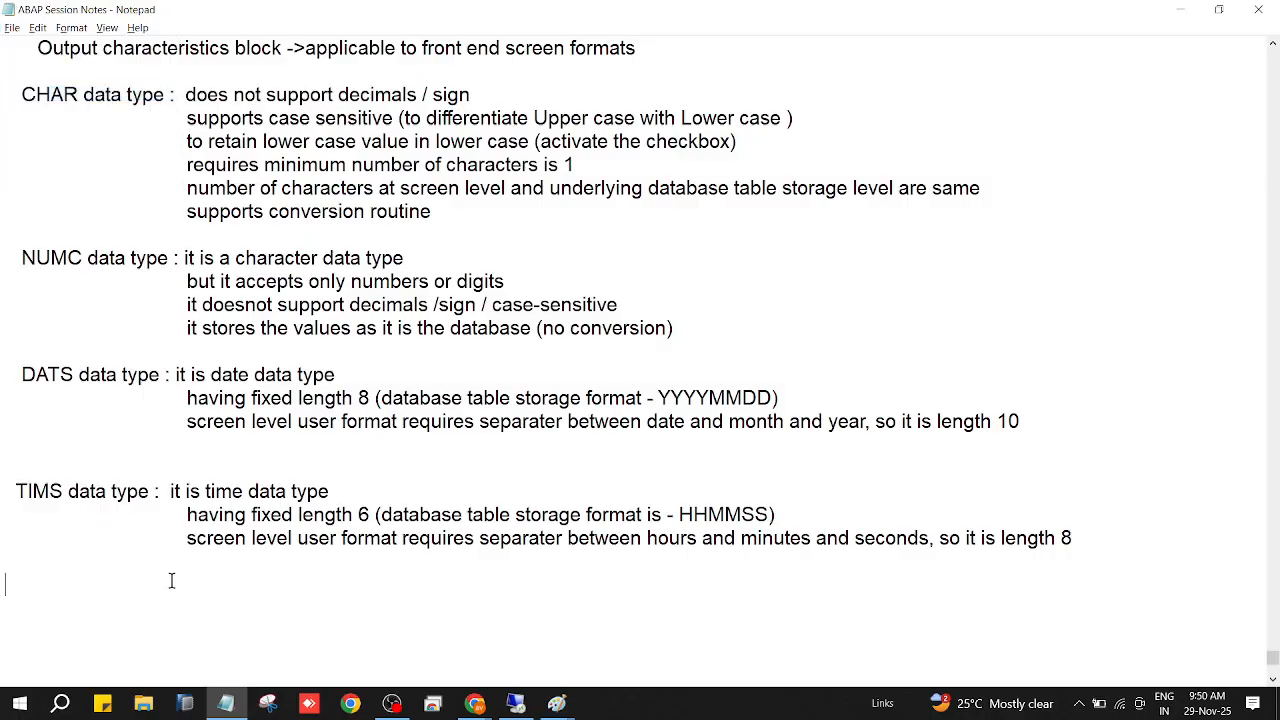
scroll(171, 581, up, 1)
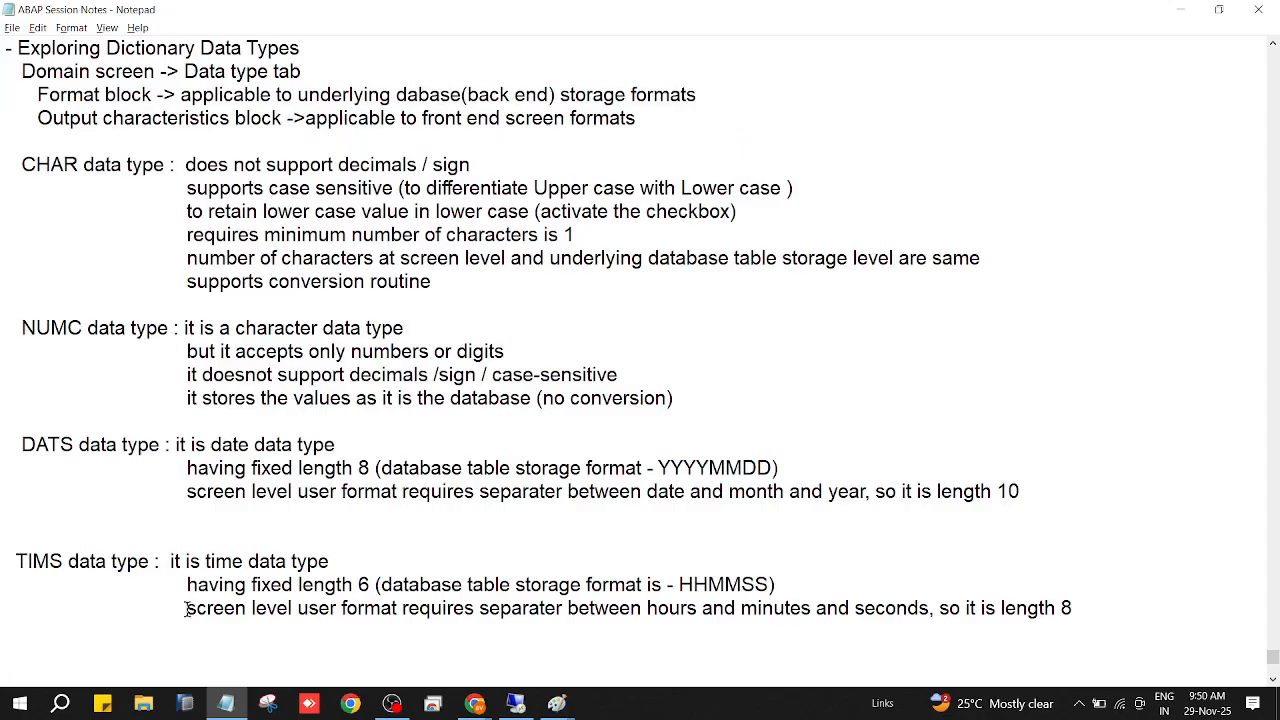
scroll(186, 608, down, 1)
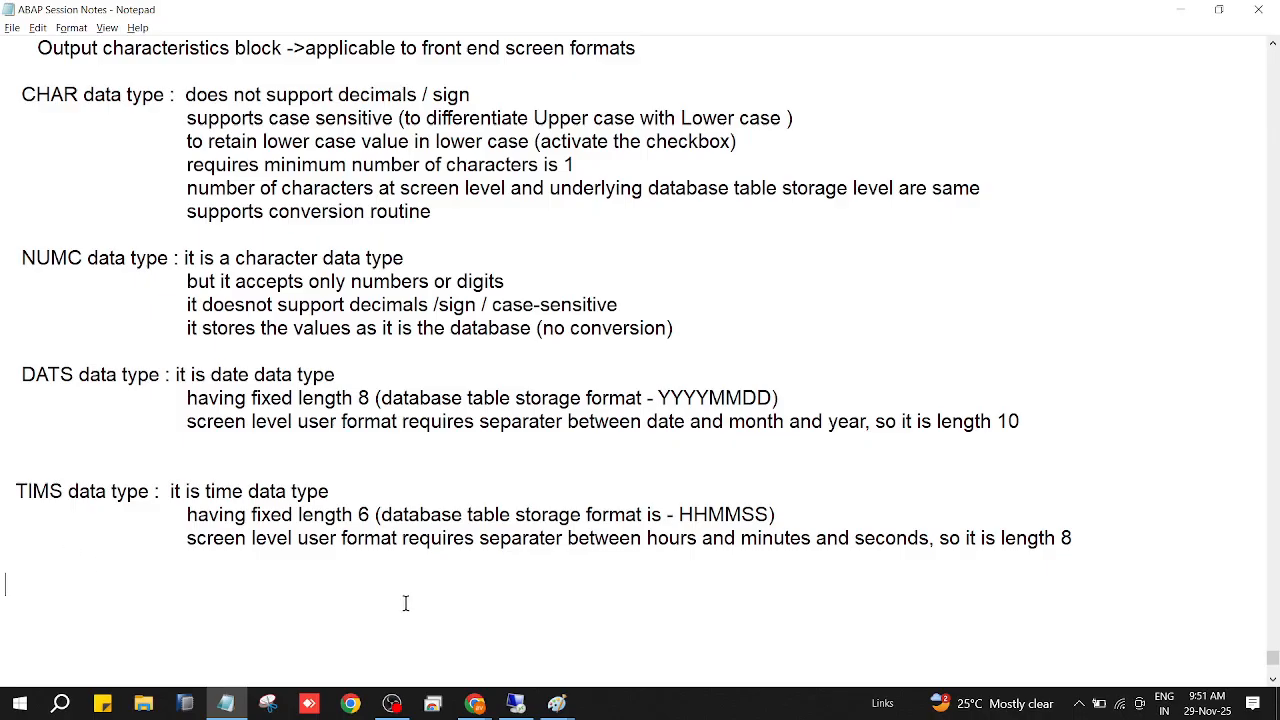
Switch to the SAP domain definition and clear its output length and number of characters.
click(515, 703)
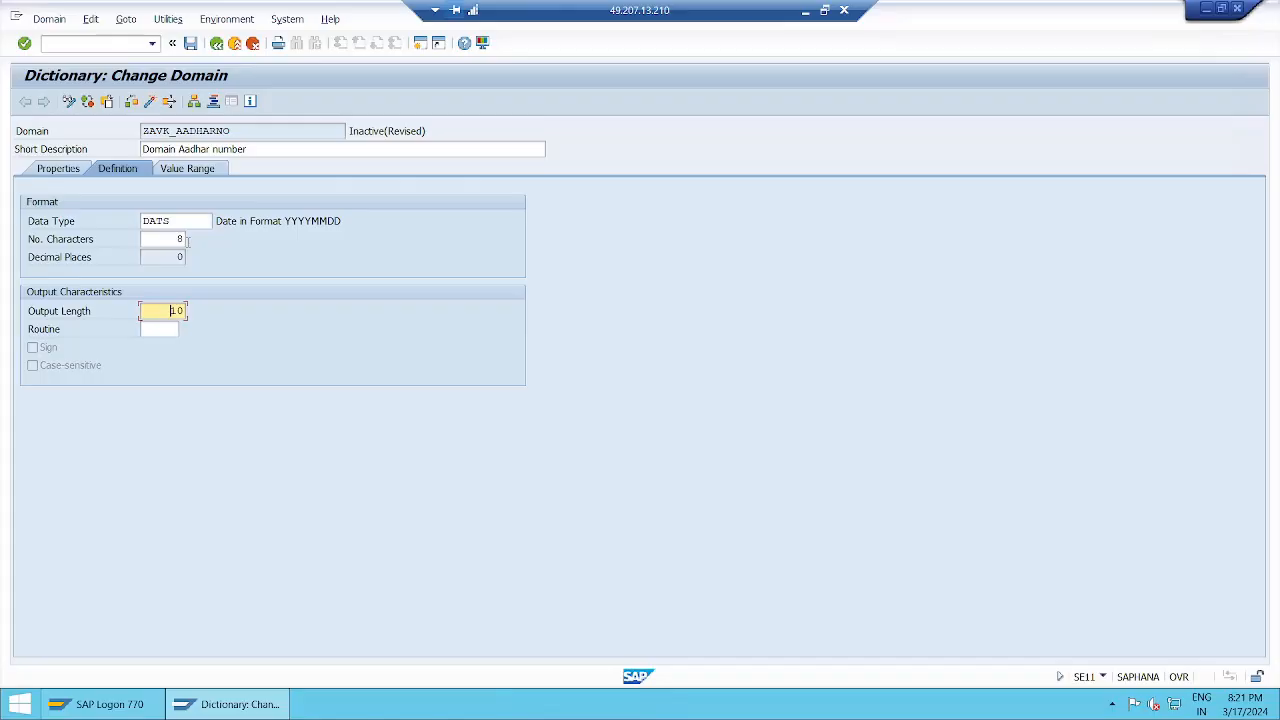
key(Delete)
key(Delete)
click(185, 242)
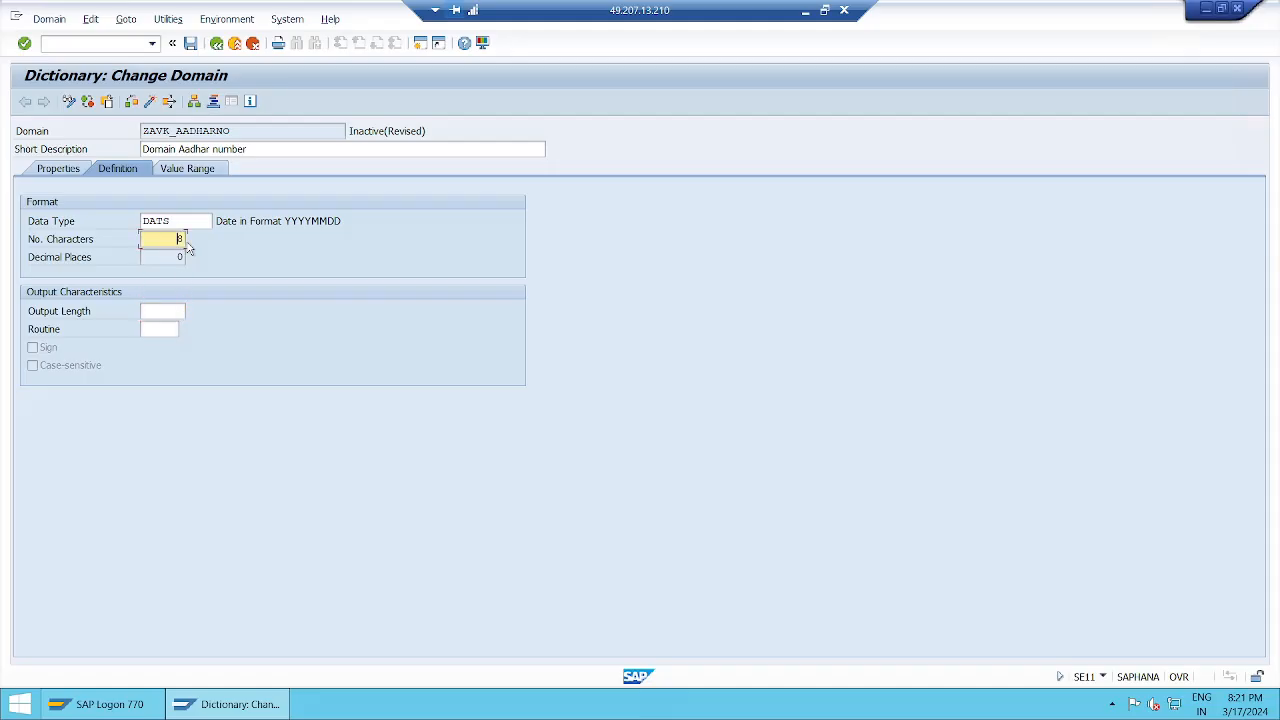
key(Delete)
key(shift+Tab)
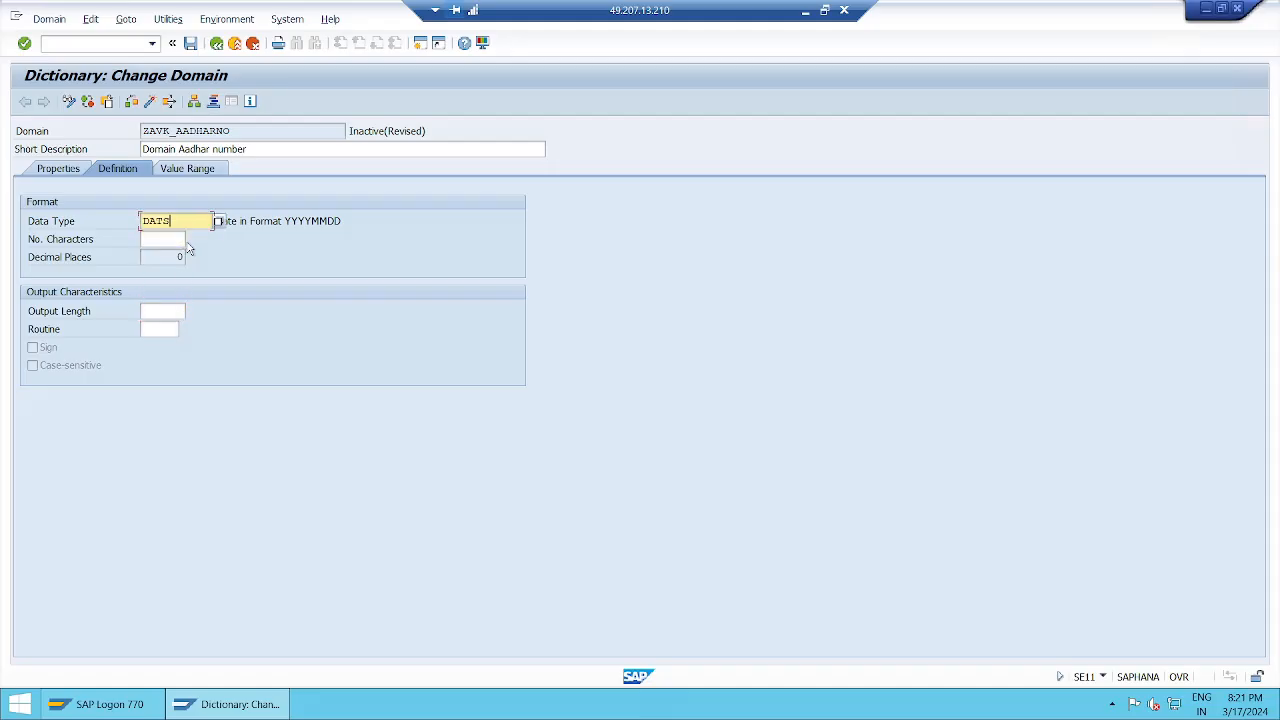
Replace the domain's data type DATS with INT.
key(BackSpace)
key(BackSpace)
key(BackSpace)
key(BackSpace)
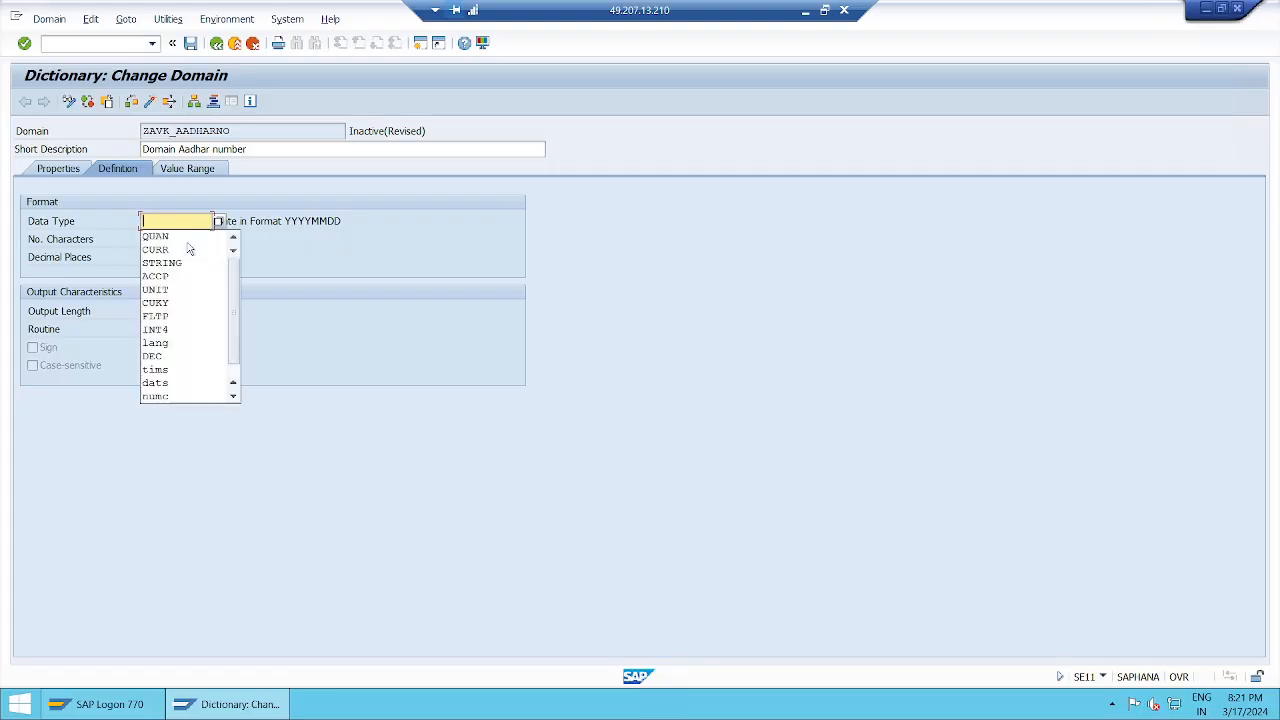
text(int)
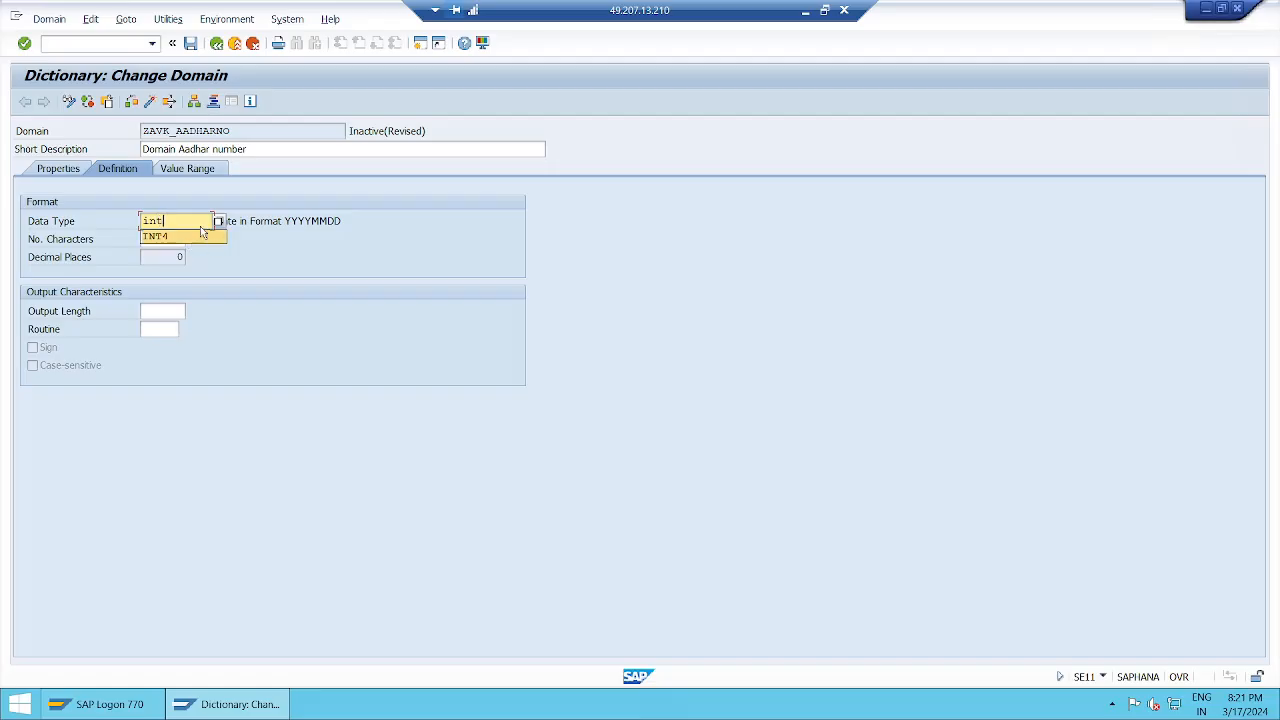
click(166, 238)
key(BackSpace)
Open the list of possible ABAP Dictionary data types and choose INT4 for the domain.
click(219, 223)
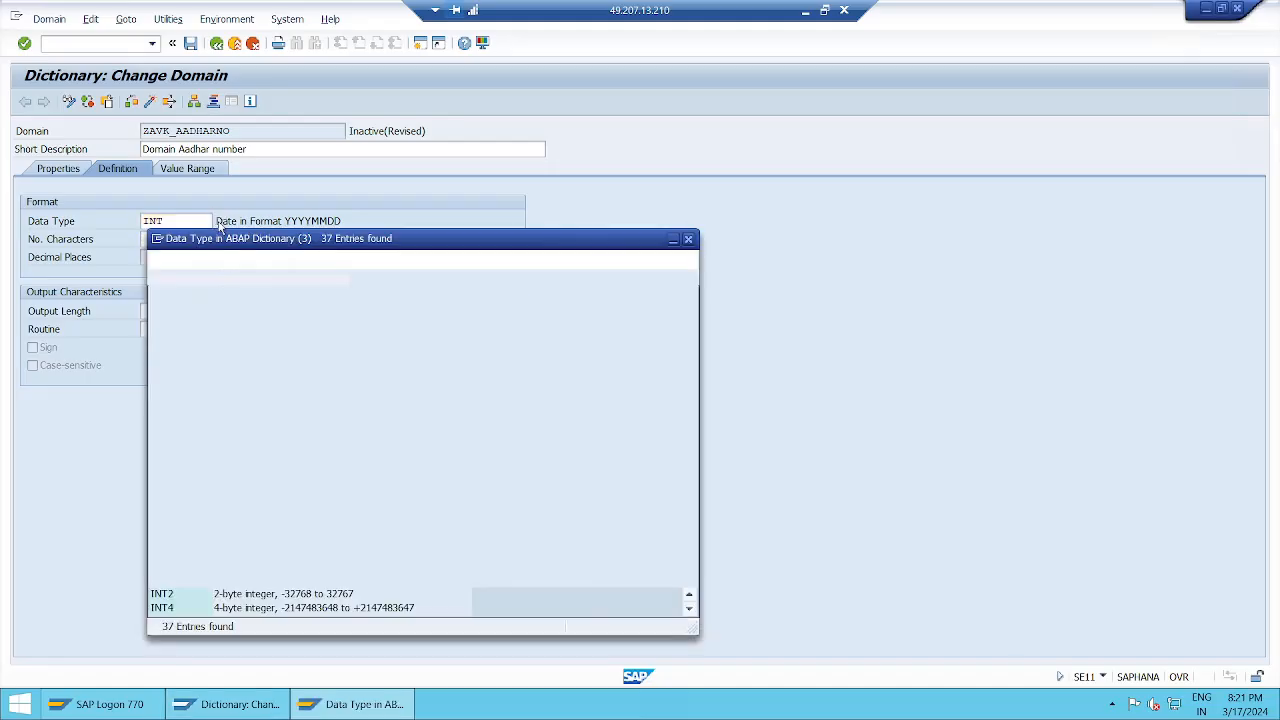
scroll(220, 555, down, 1)
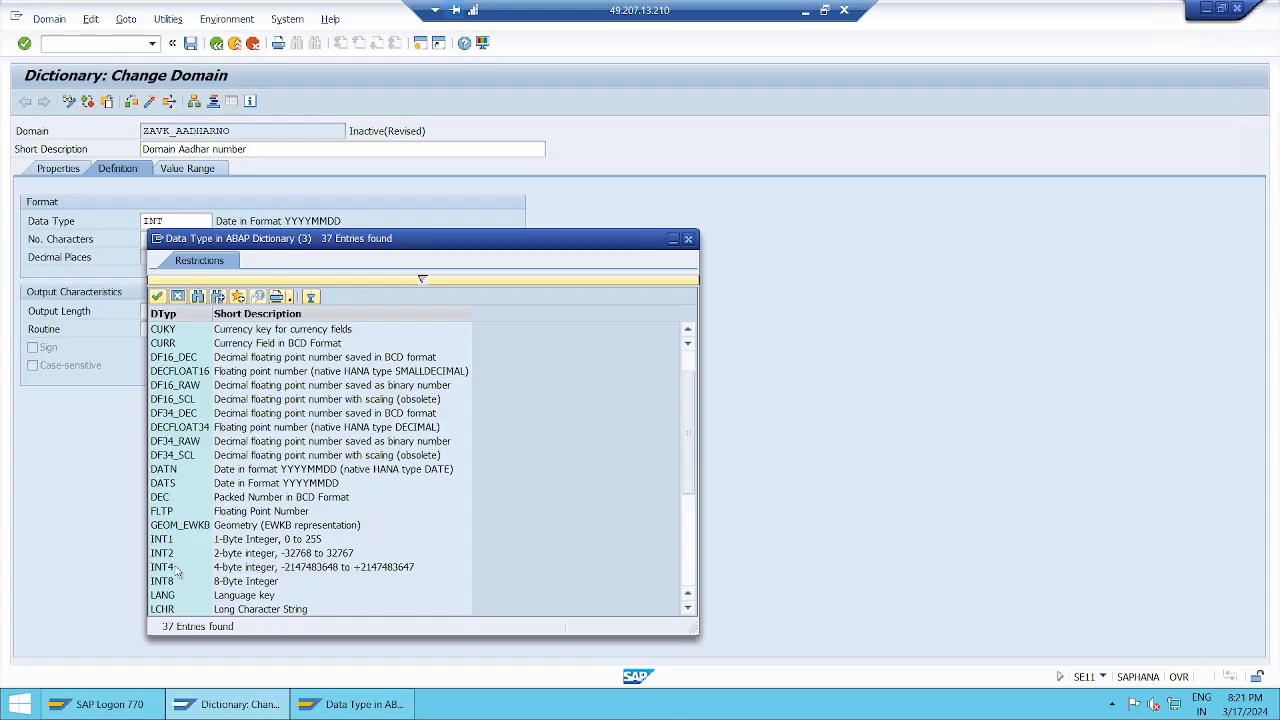
double_click(174, 566)
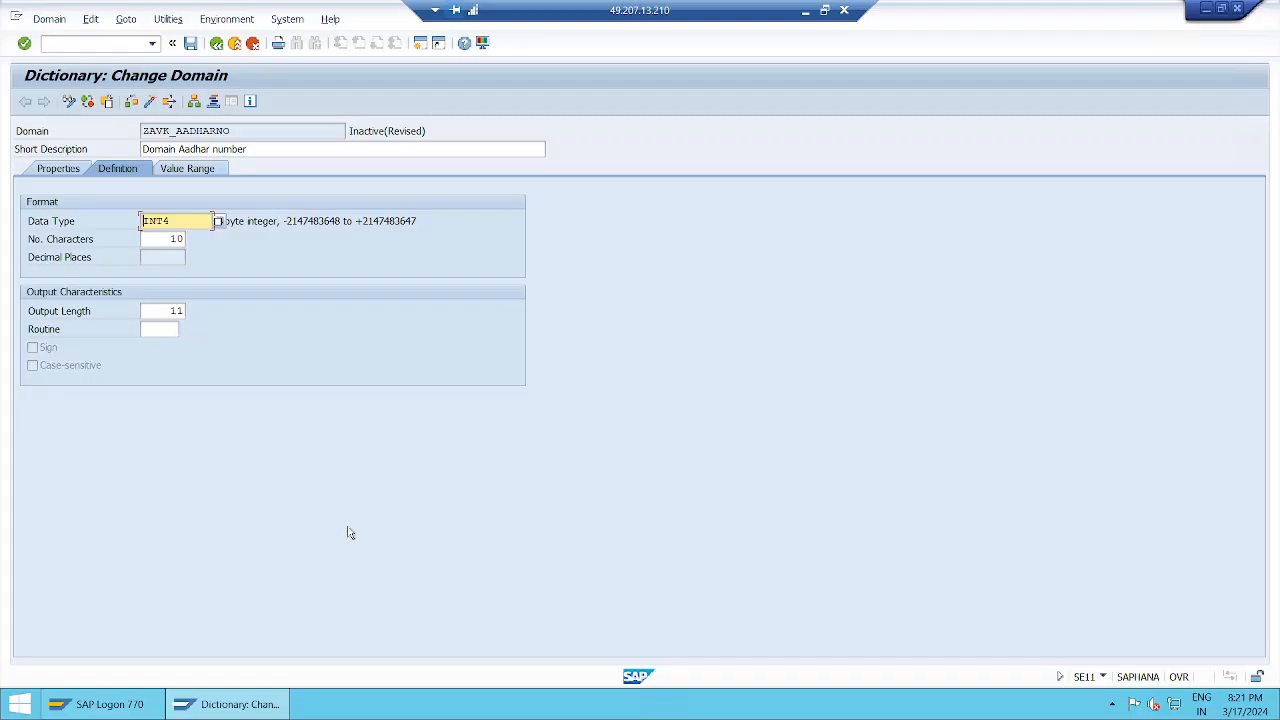
Clear the INT4 domain's number of characters and output length, submit the entries and accept the correction of the fixed attributes.
key(Tab)
key(Delete)
key(Delete)
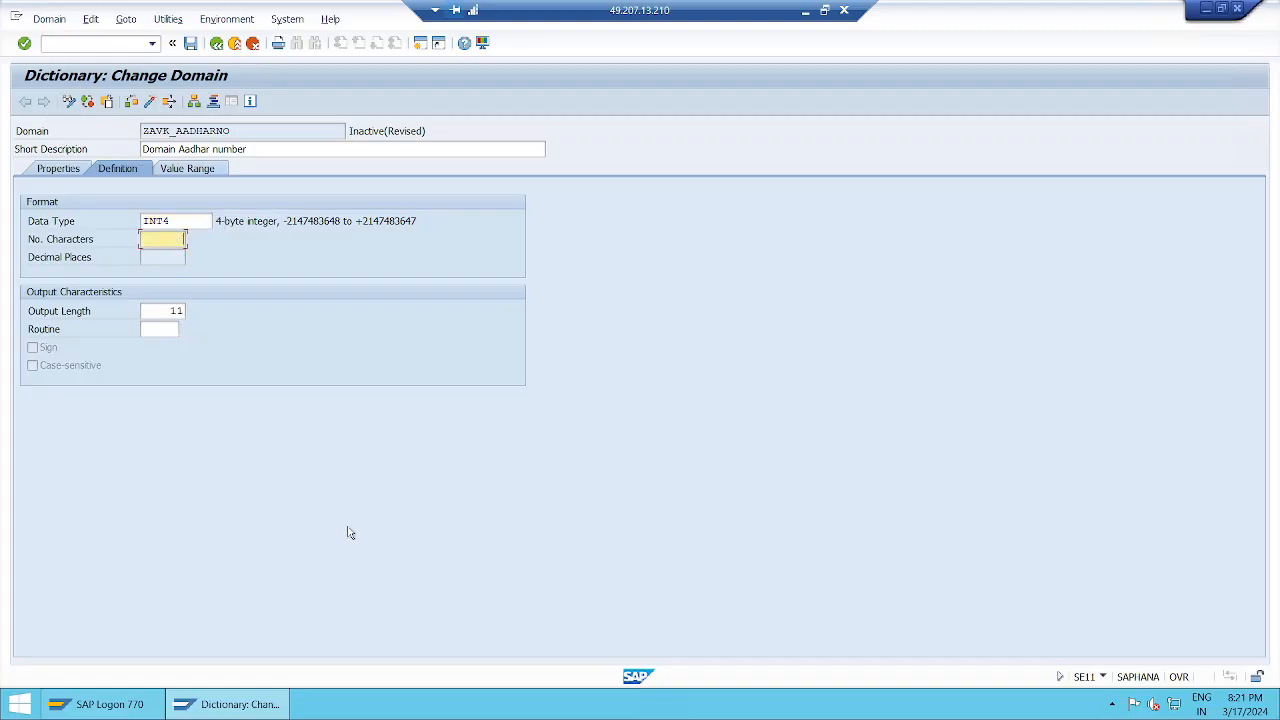
key(Tab)
key(Delete)
key(Delete)
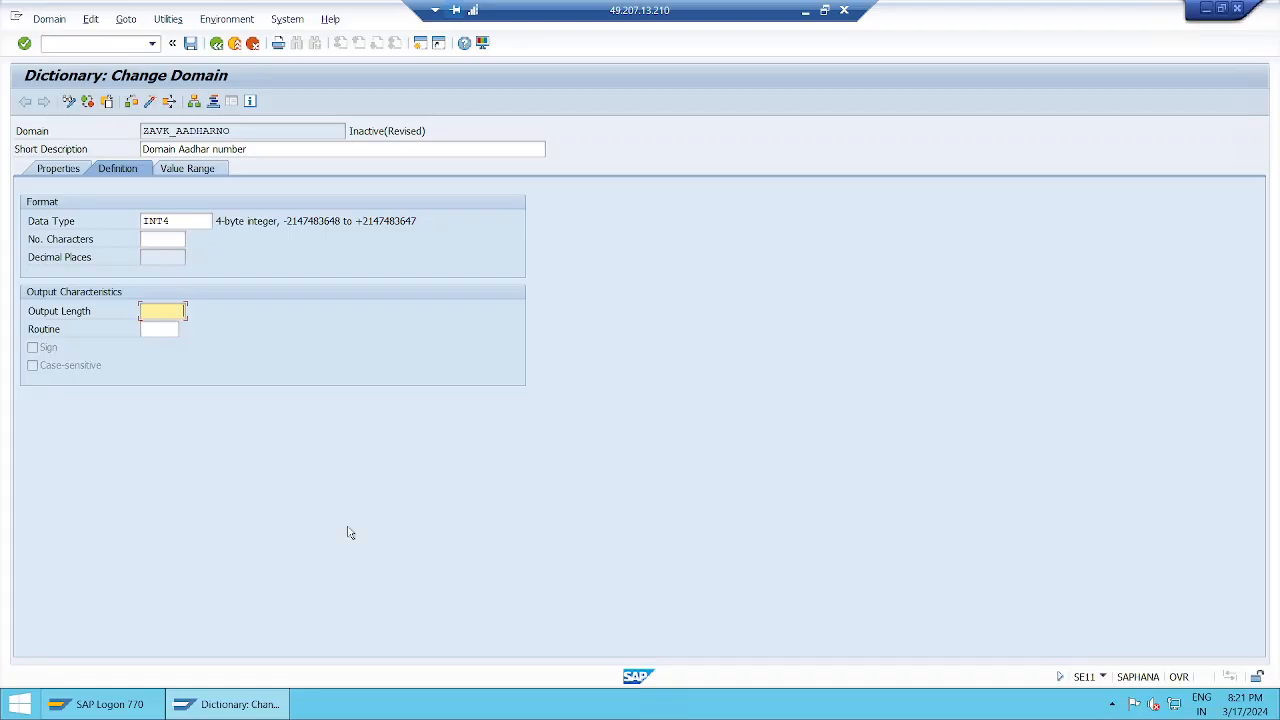
key(Return)
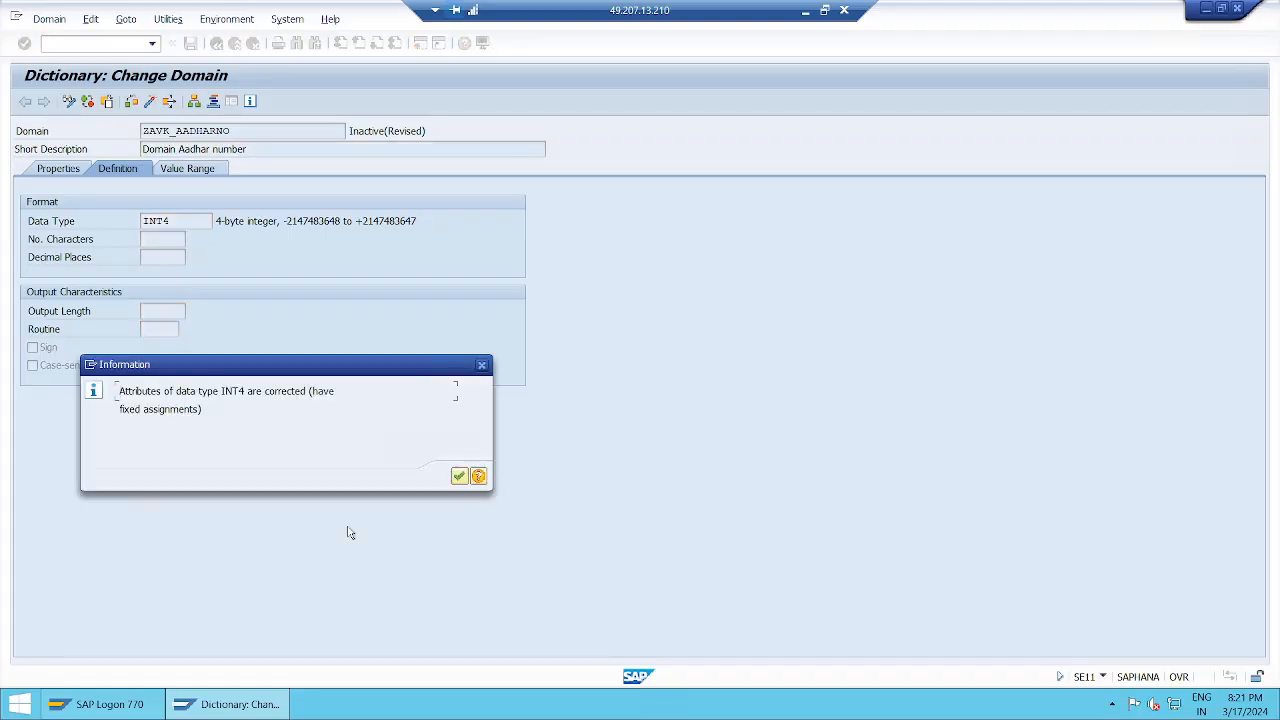
key(Return)
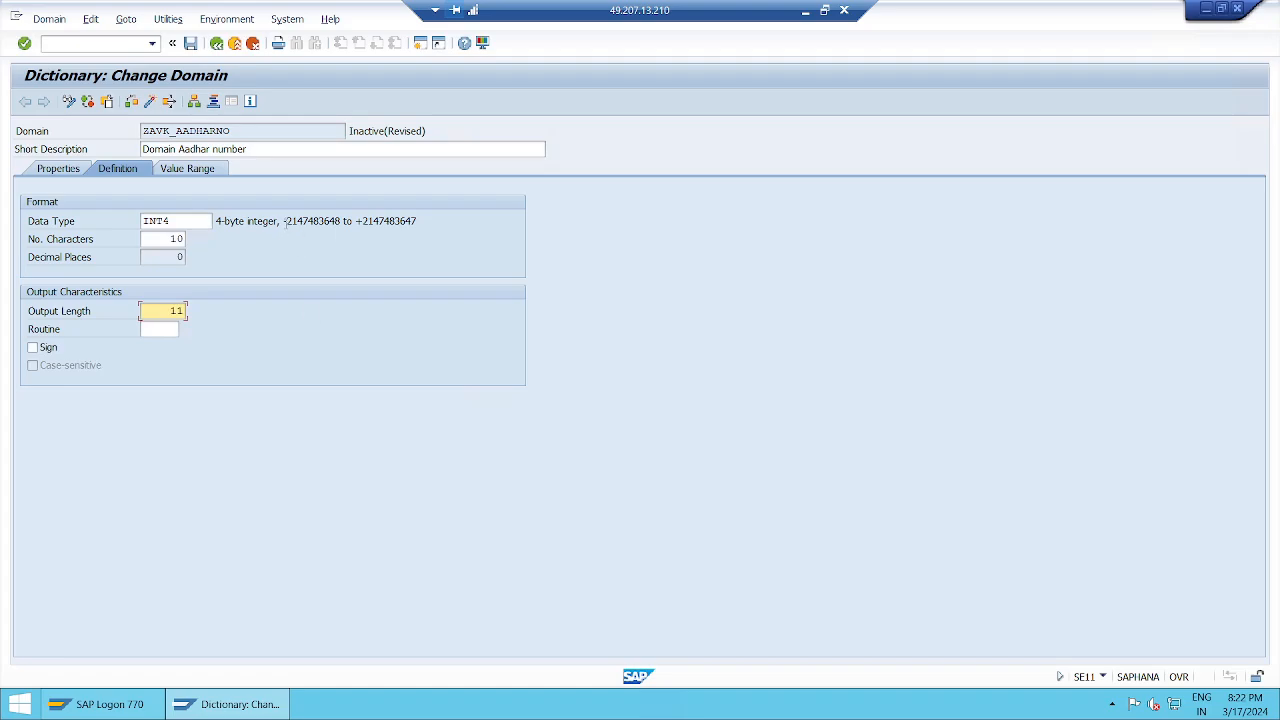
Highlight the value range in the INT4 description to examine its lower and upper limits.
click(287, 224)
drag(287, 222, 418, 221)
click(342, 221)
click(426, 222)
Return to the Notepad session notes and add the line "INT4 data type : it is numeric data type".
click(805, 11)
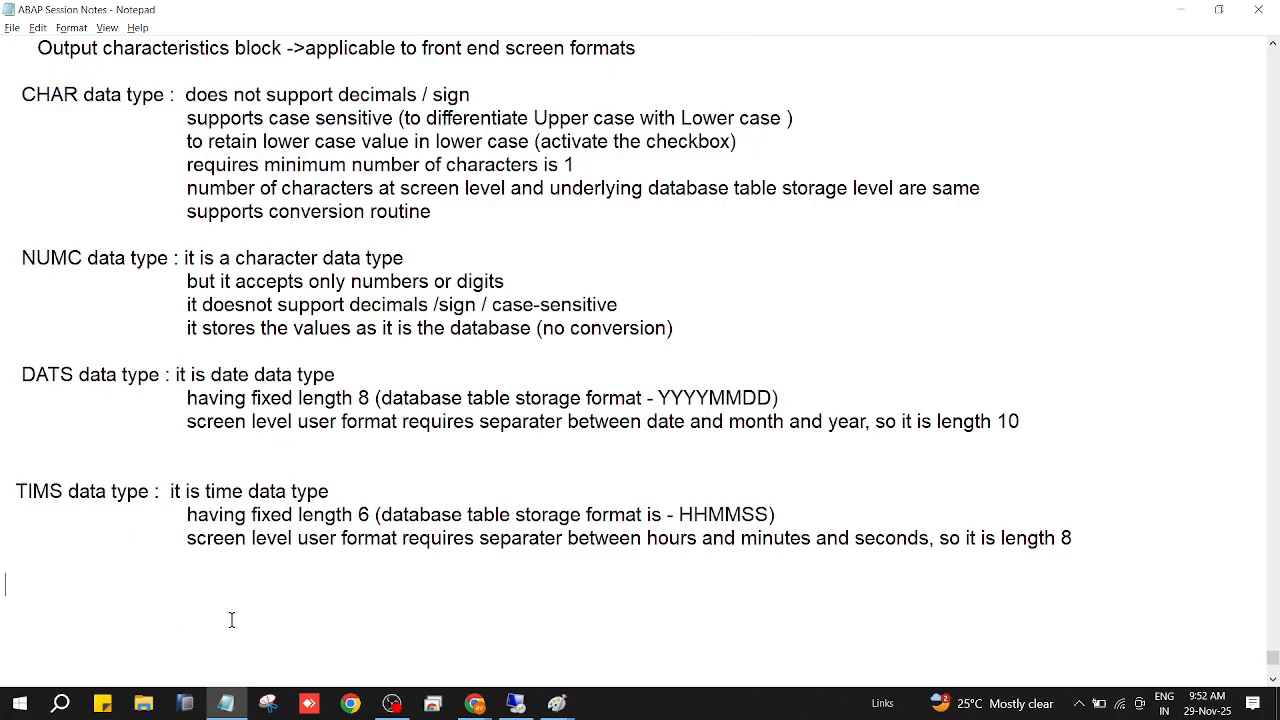
key(Return)
text(IN)
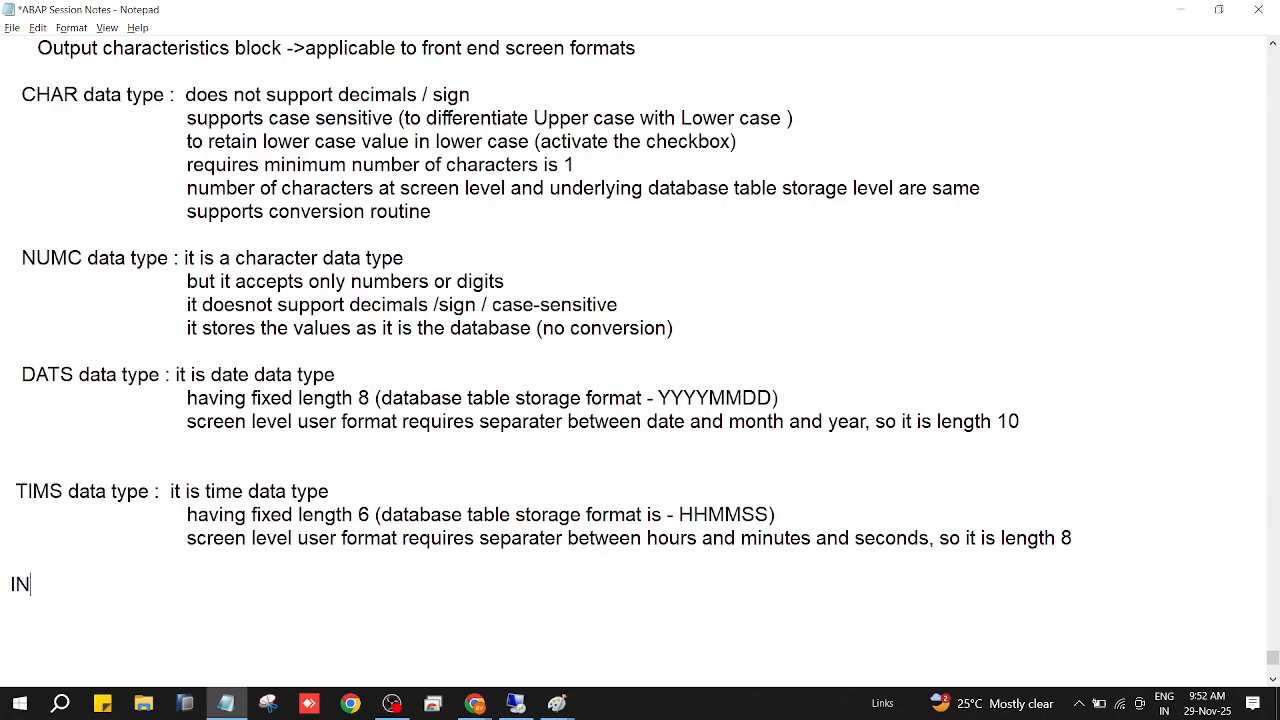
text(T4 data type ;)
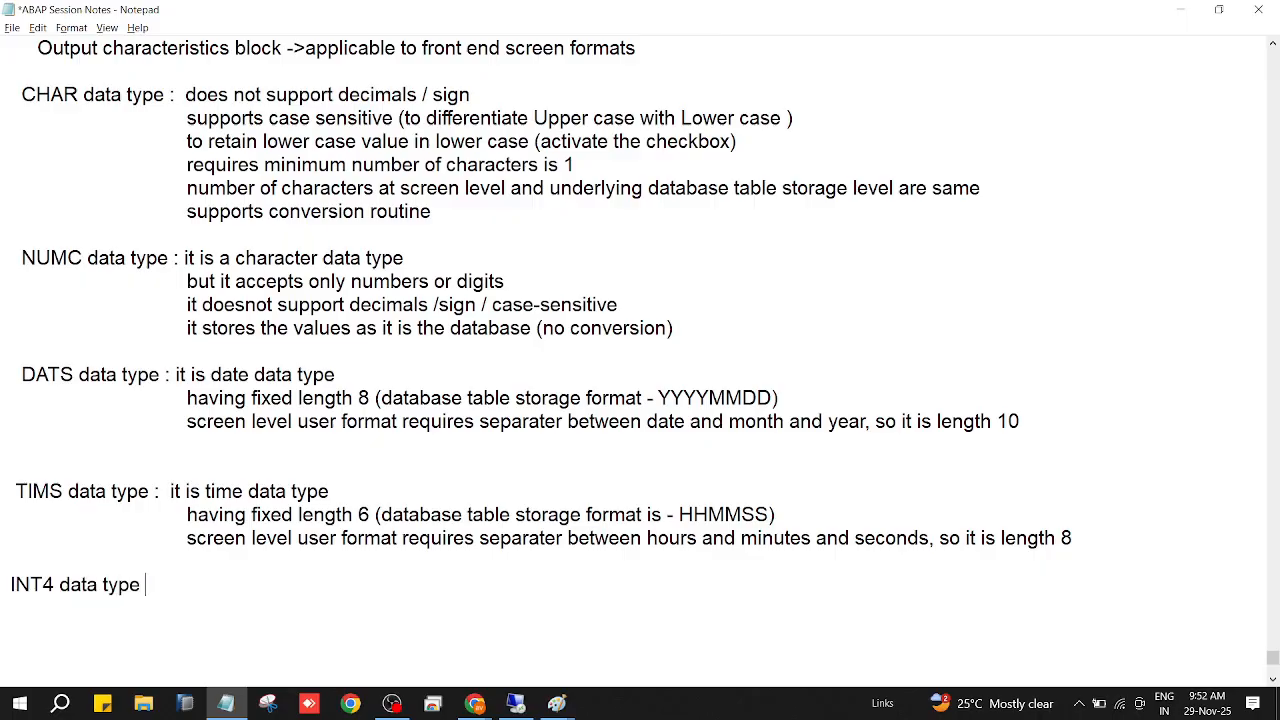
key(BackSpace)
key(BackSpace)
text(: IT)
key(BackSpace)
key(BackSpace)
key(BackSpace)
text(it is numeric data type)
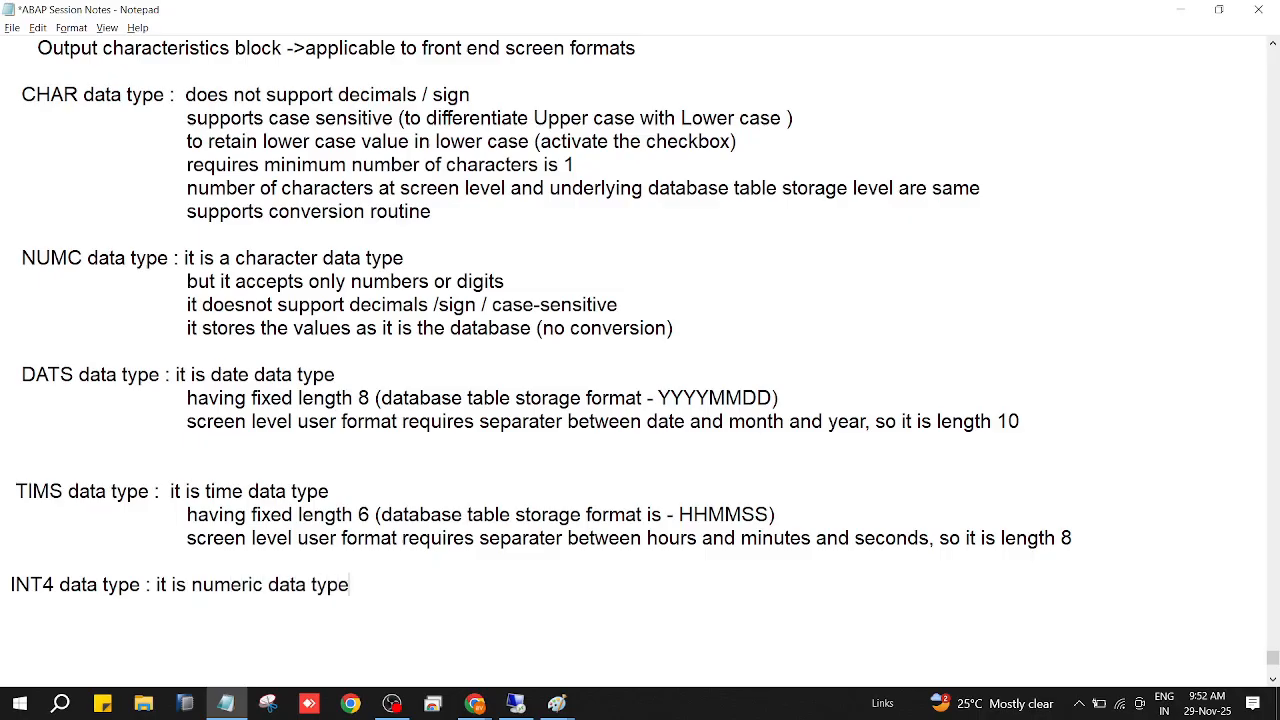
Add the indented INT4 line "it accepts whole numbers including leading sign" and save the notes.
key(Return)
key(Tab)
key(Tab)
text(it accepts who)
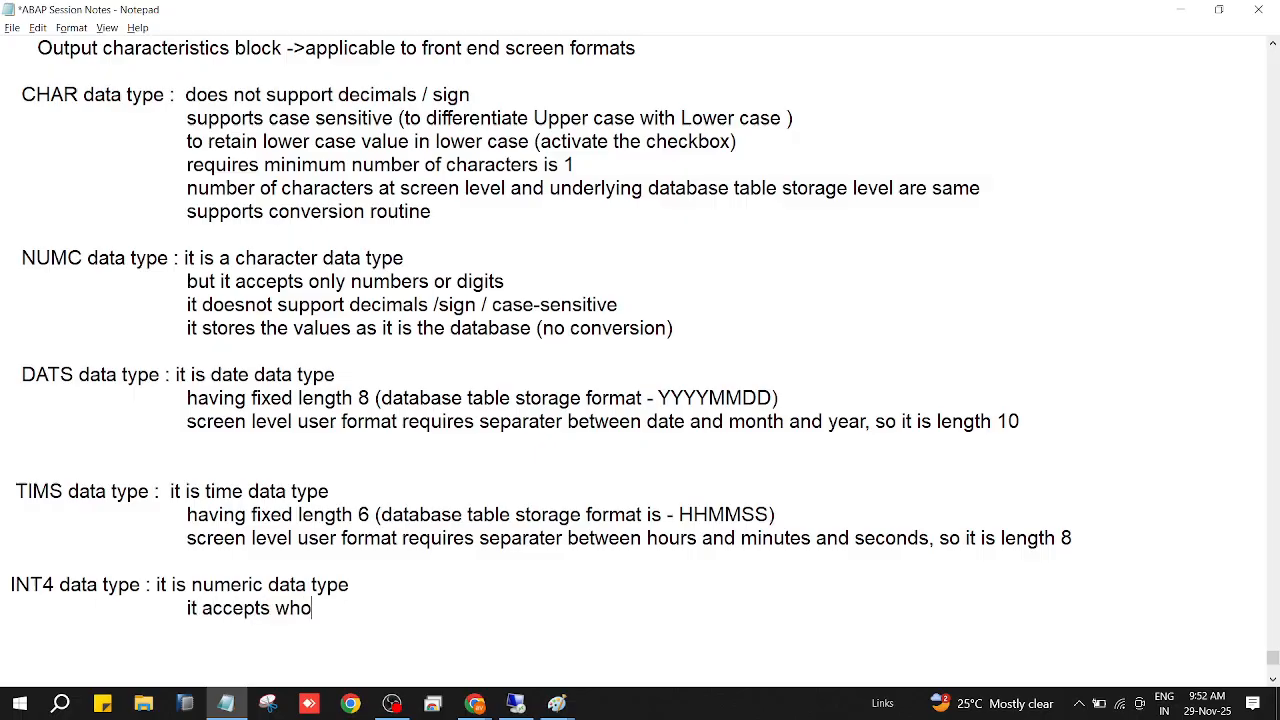
text(le numbers includ)
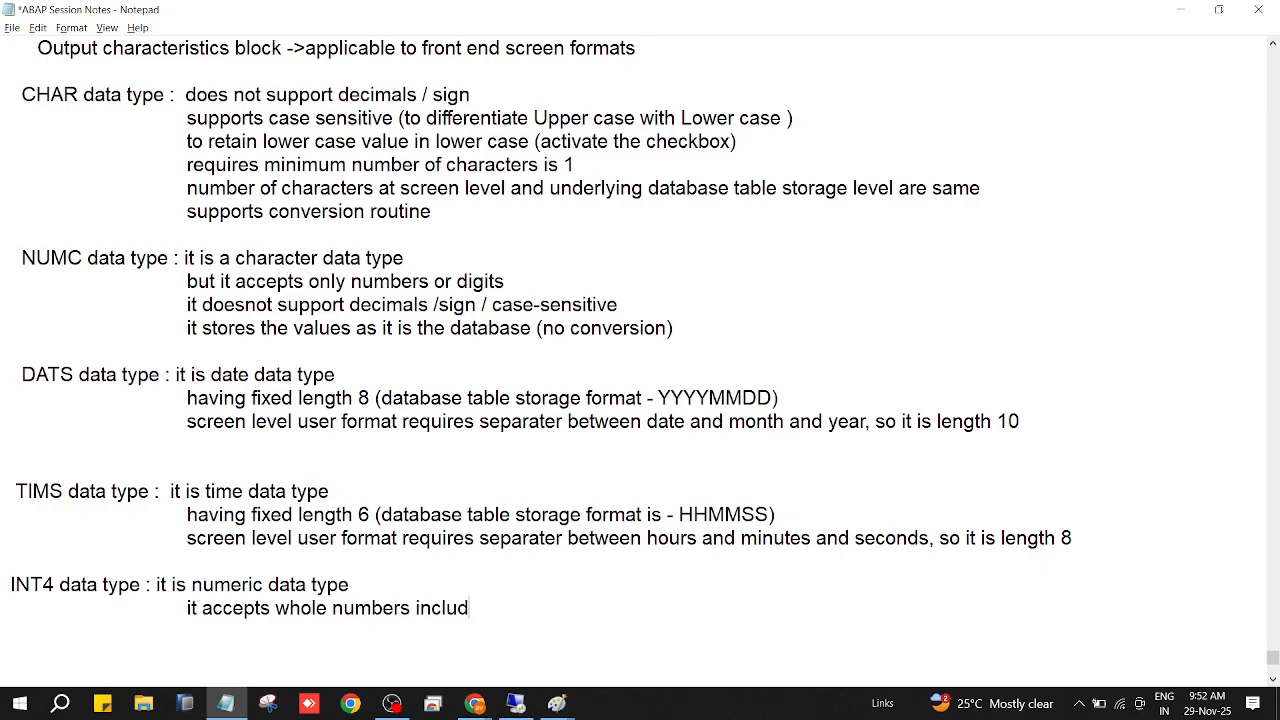
text(ing leading sign)
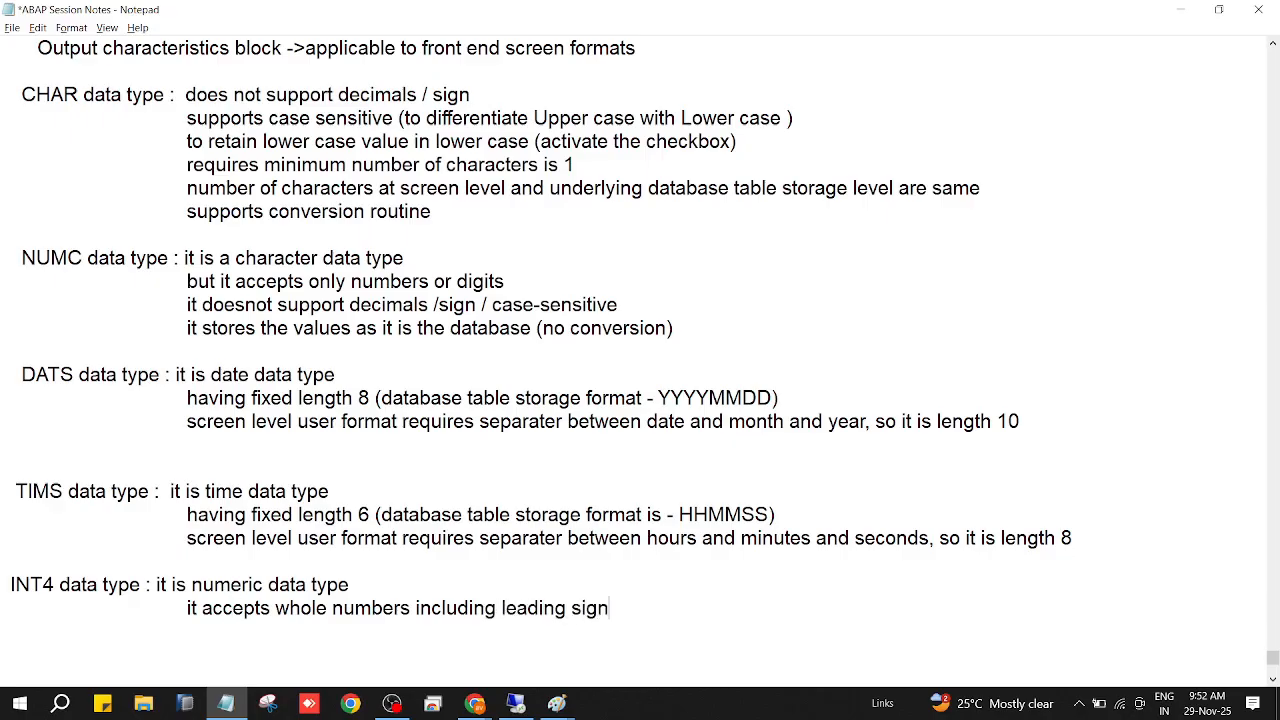
key(Return)
key(Tab)
key(ctrl+s)
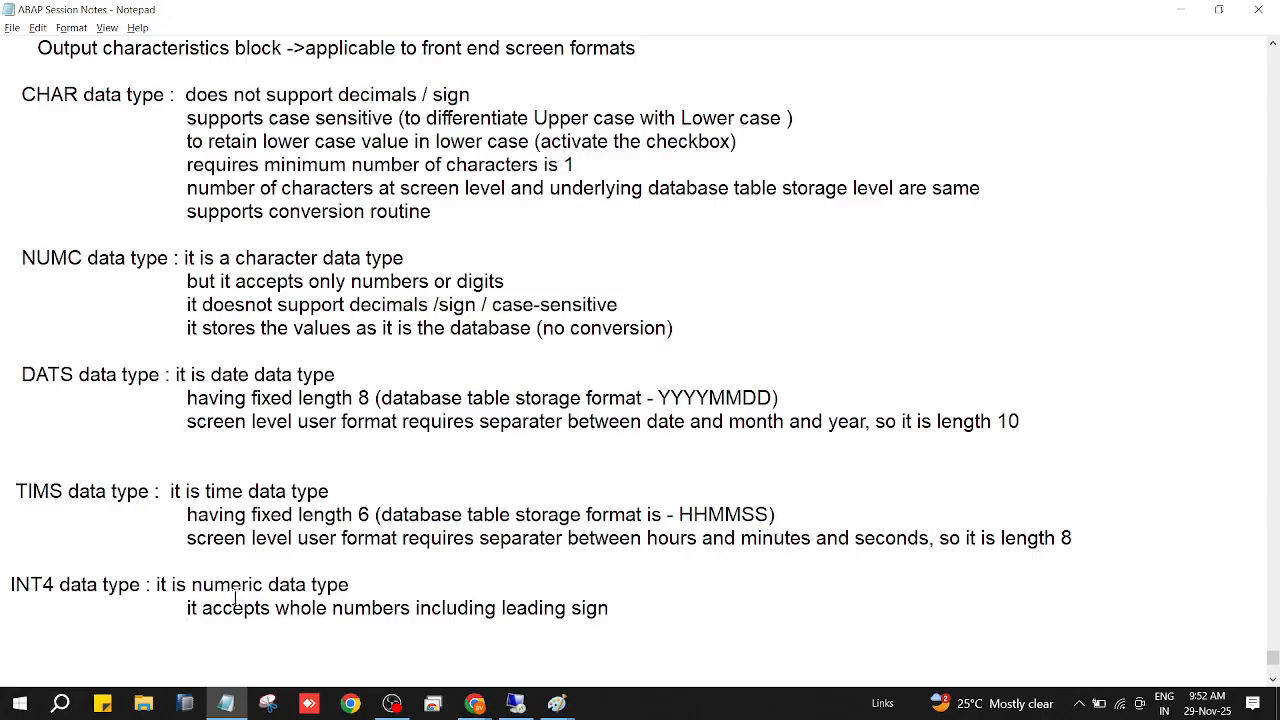
Highlight "whole numbers" in the INT4 note and check the domain's output length and number of characters in SAP.
scroll(235, 597, down, 2)
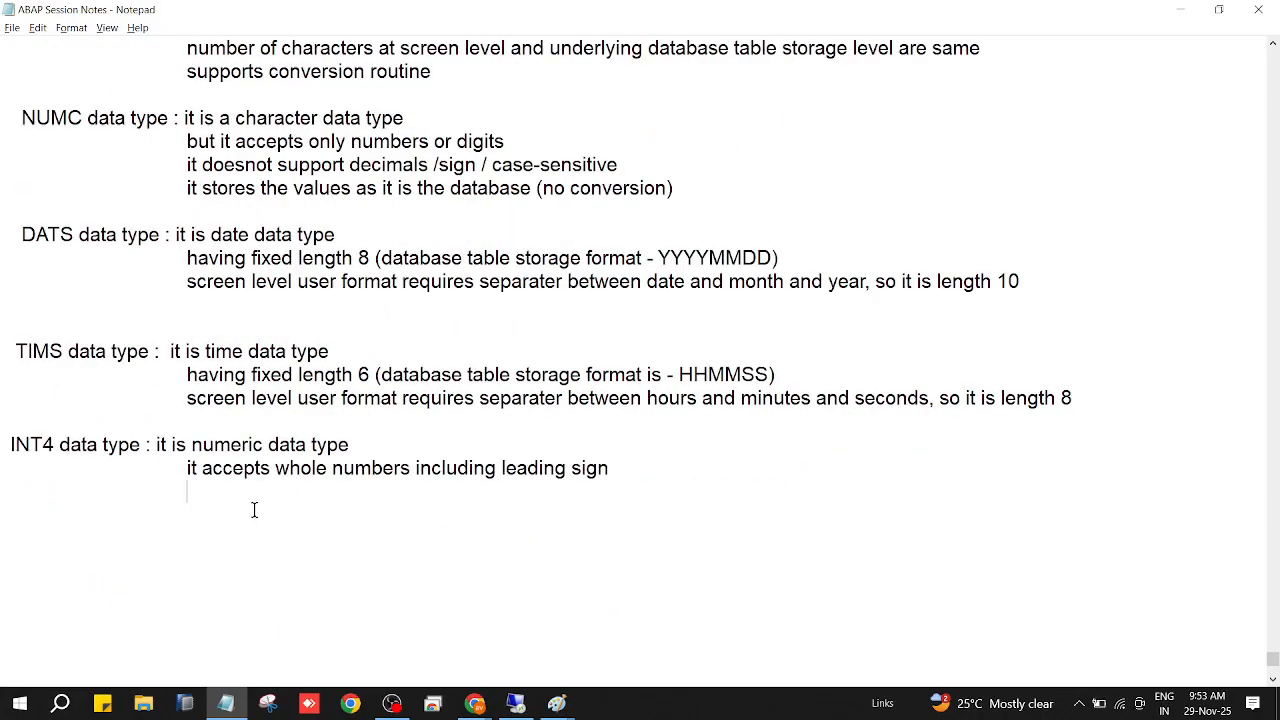
drag(275, 469, 408, 470)
click(627, 469)
scroll(559, 511, down, 1)
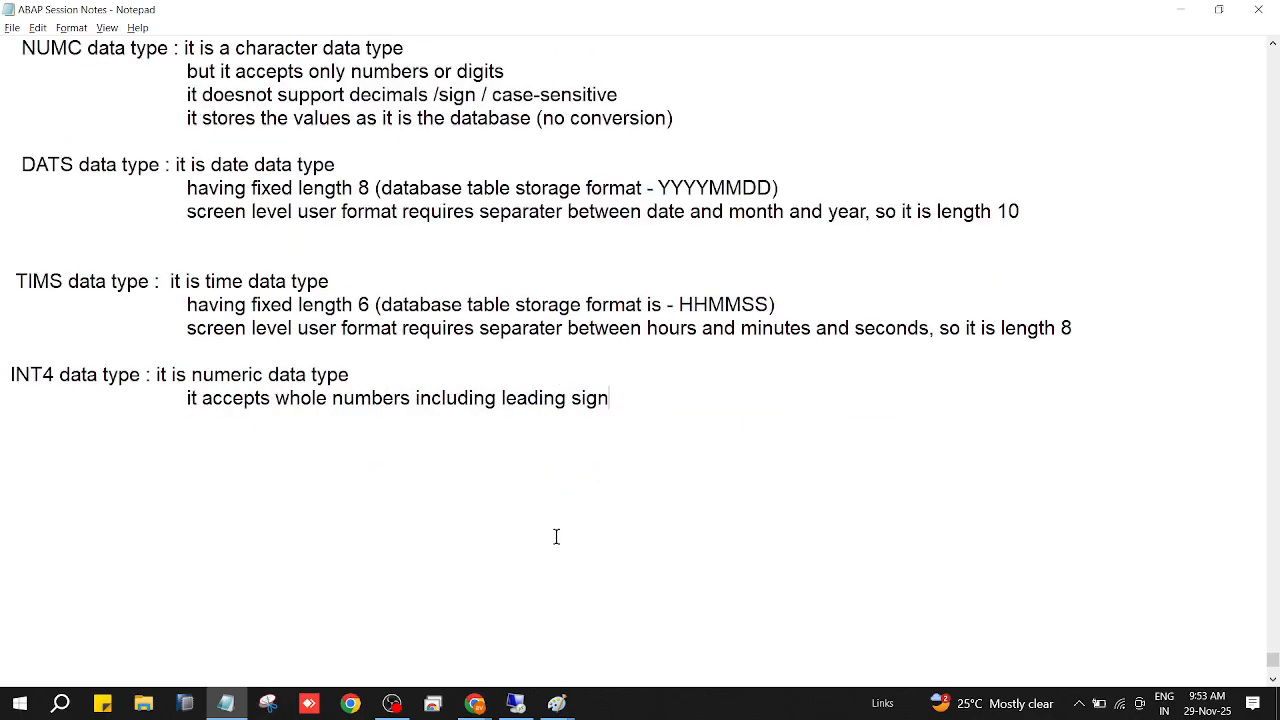
mouse_move(520, 705)
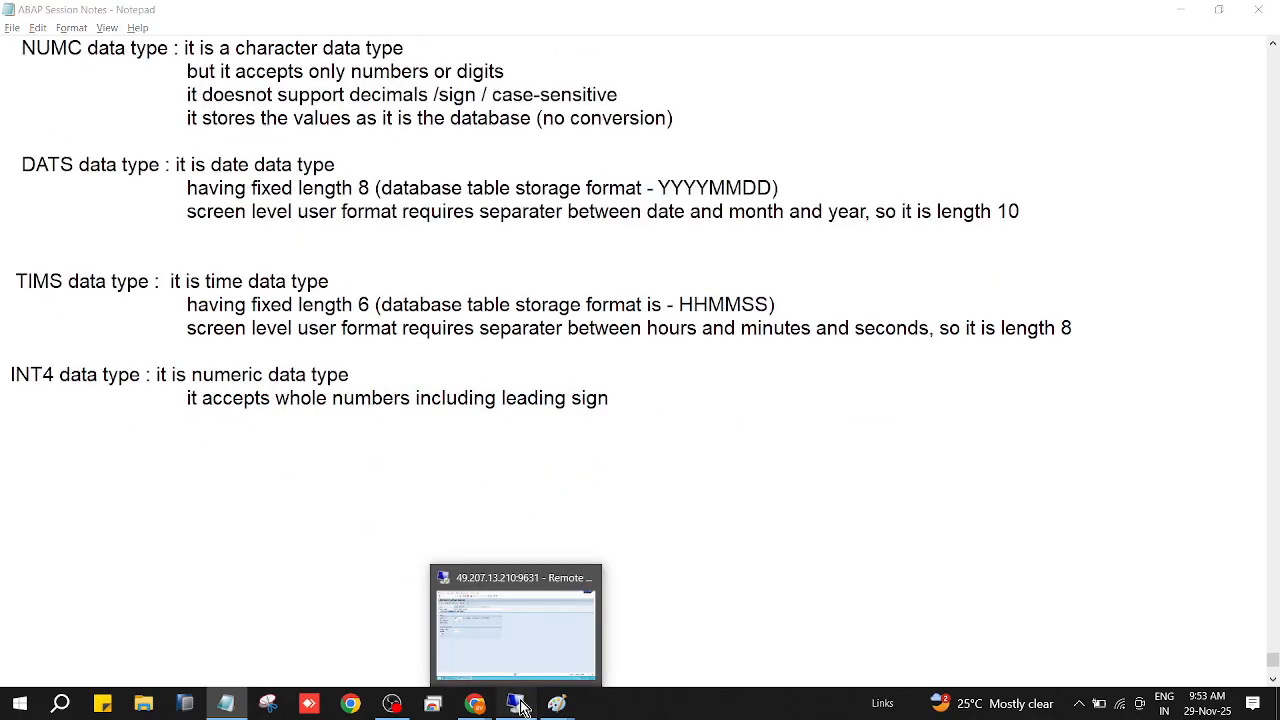
click(488, 598)
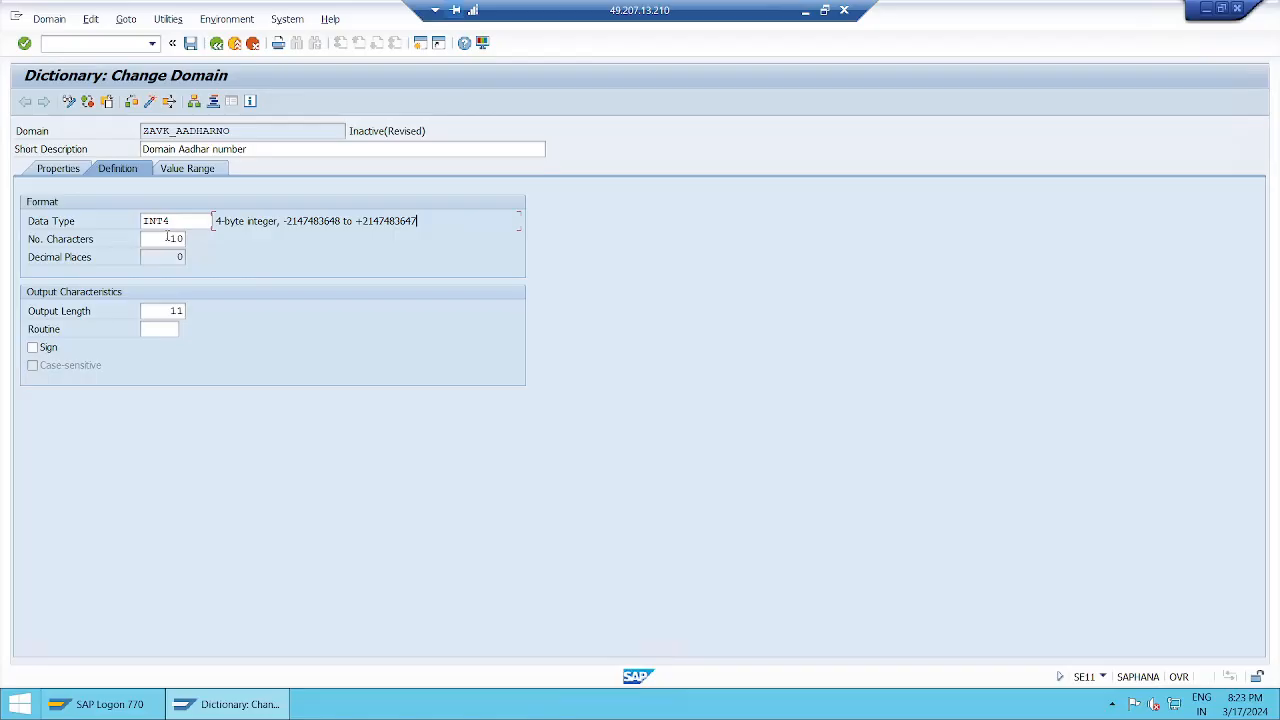
click(167, 311)
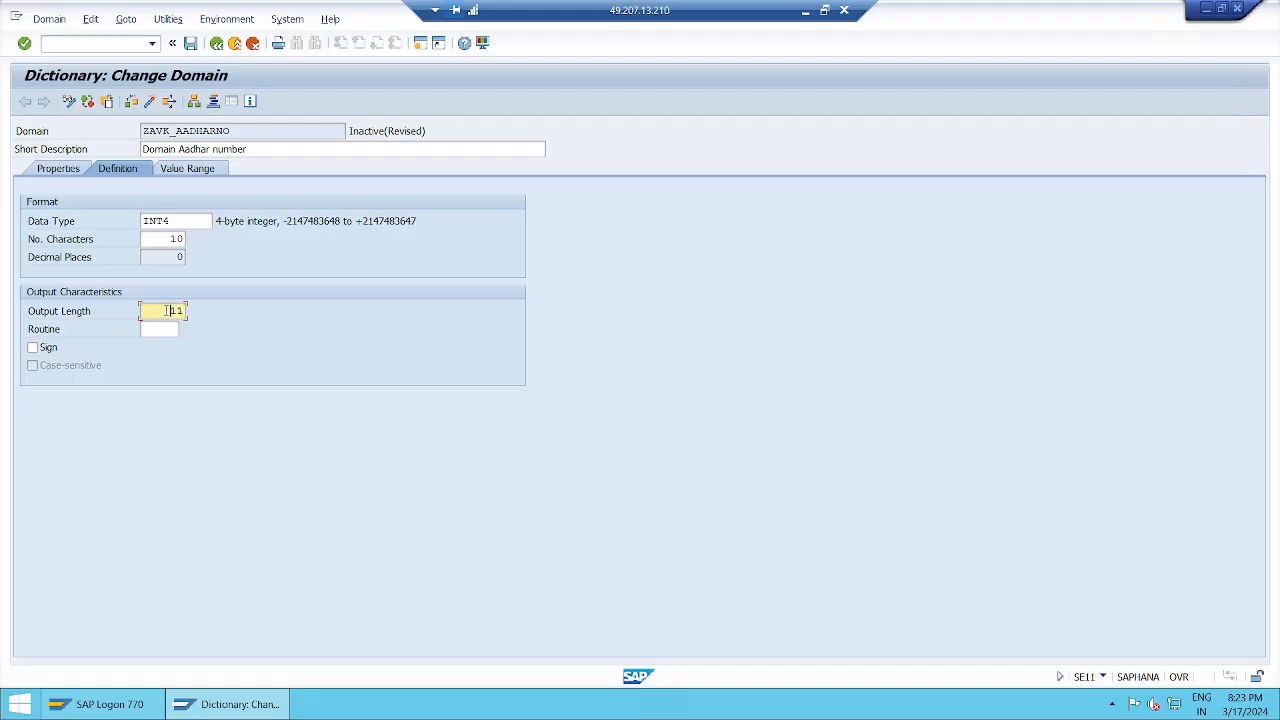
click(172, 239)
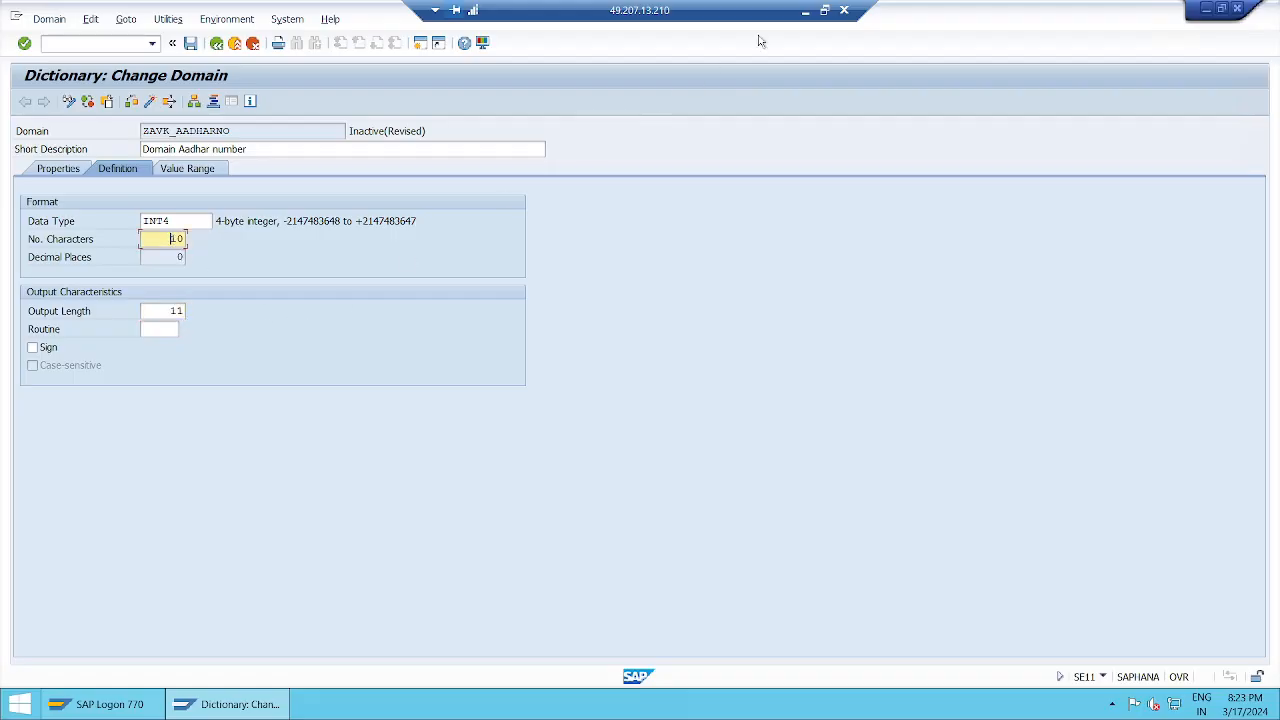
Return to the notes and add the indented INT4 line "value stored at database table level is 10 digits".
click(805, 11)
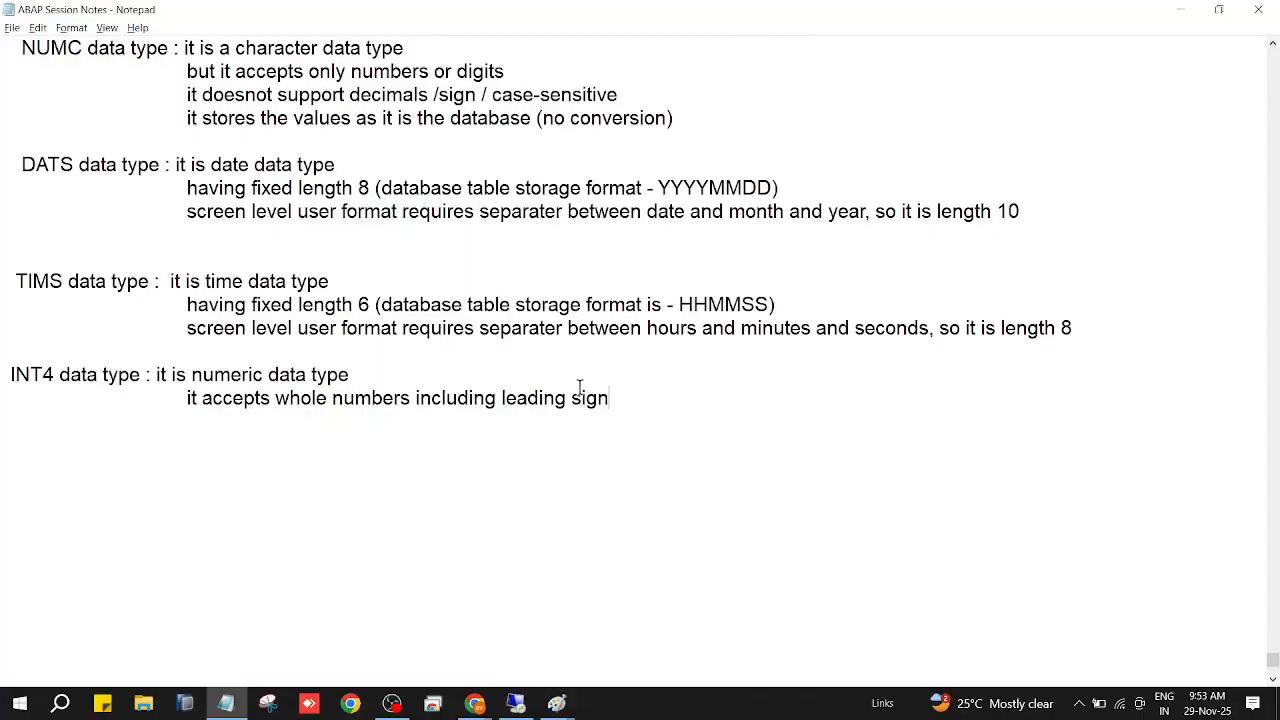
key(Return)
key(Tab)
key(Tab)
text(value)
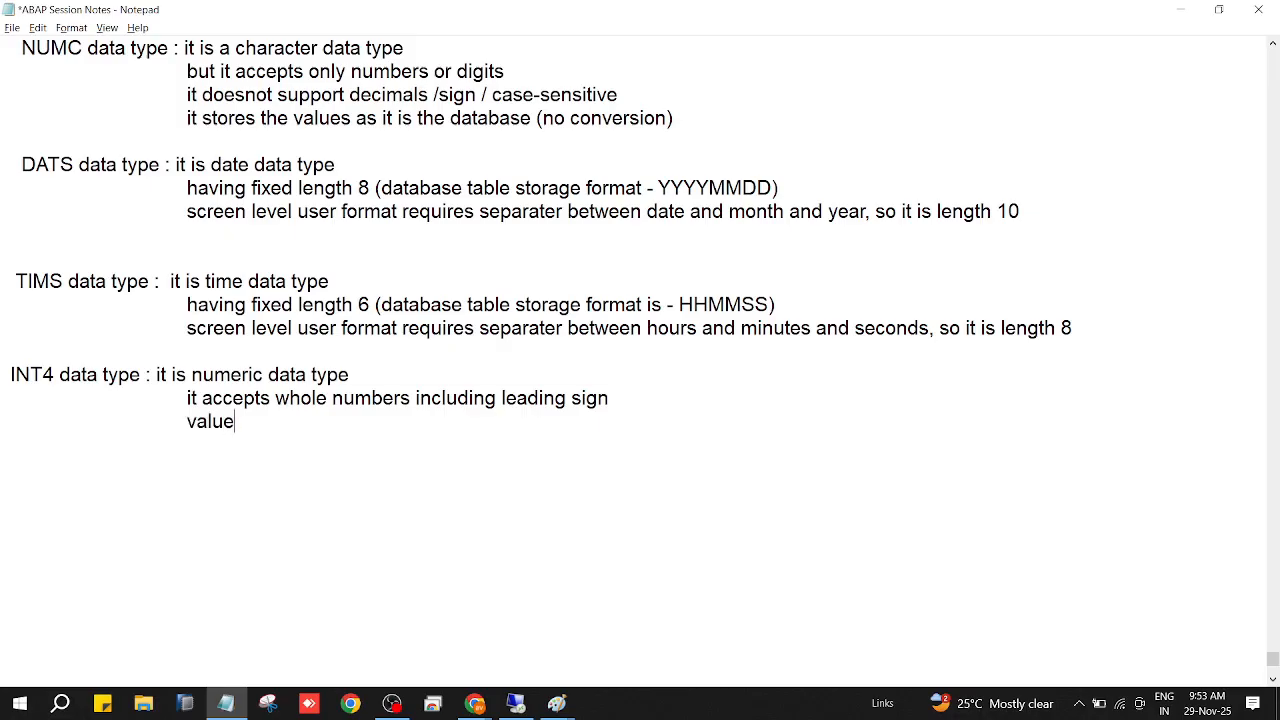
text( stored at database table elv)
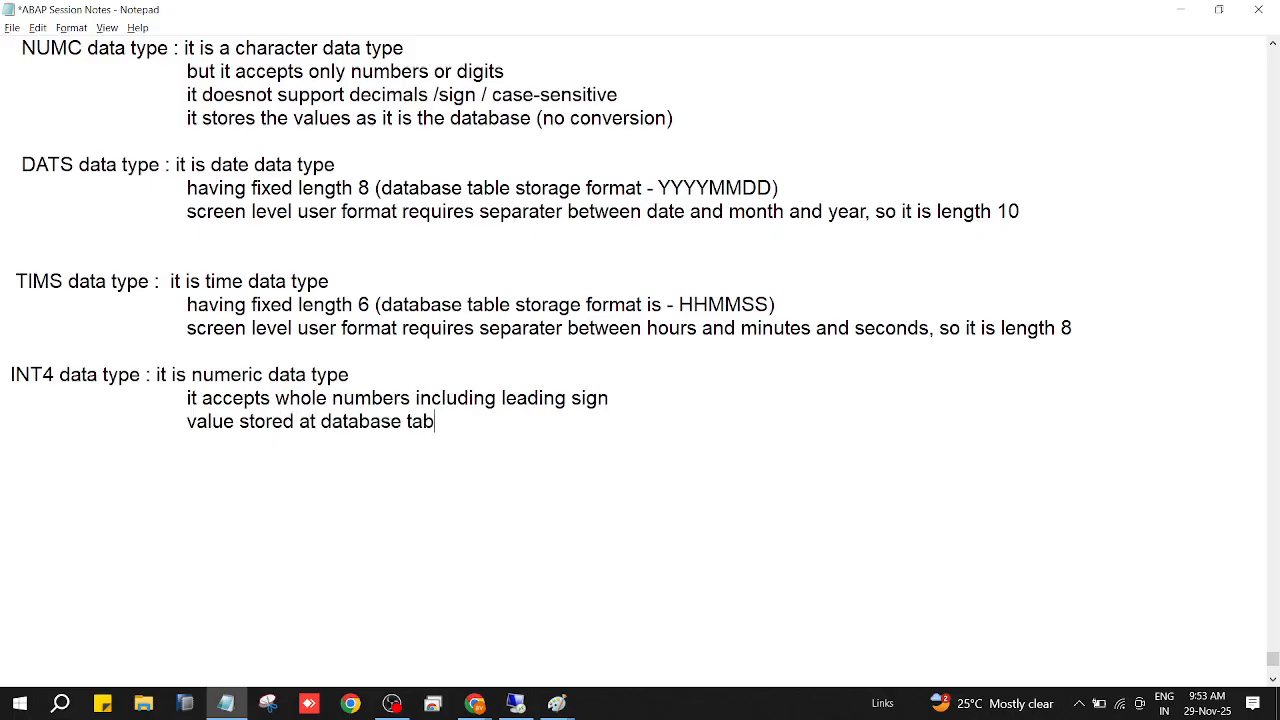
key(BackSpace)
key(BackSpace)
key(BackSpace)
text(level is 10 digits)
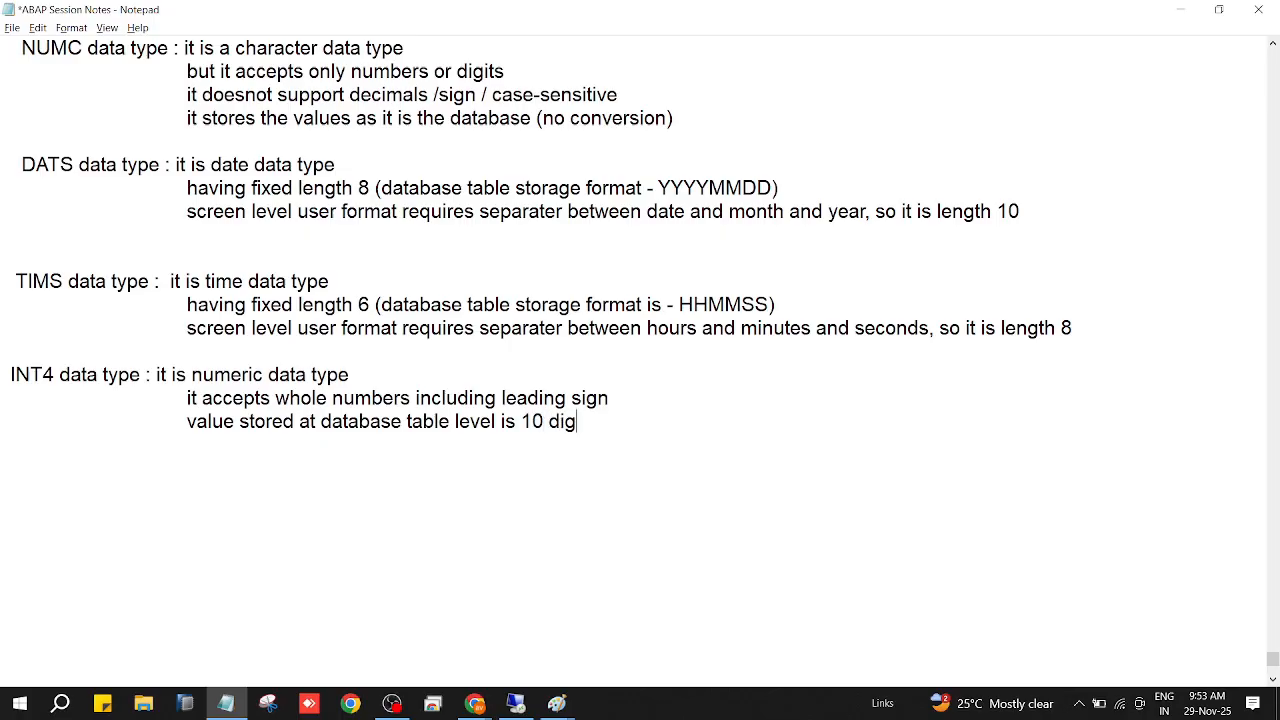
Add the indented INT4 line "value displayed at screen level is 10 digits along with sign".
key(Tab)
key(Tab)
text(value dis)
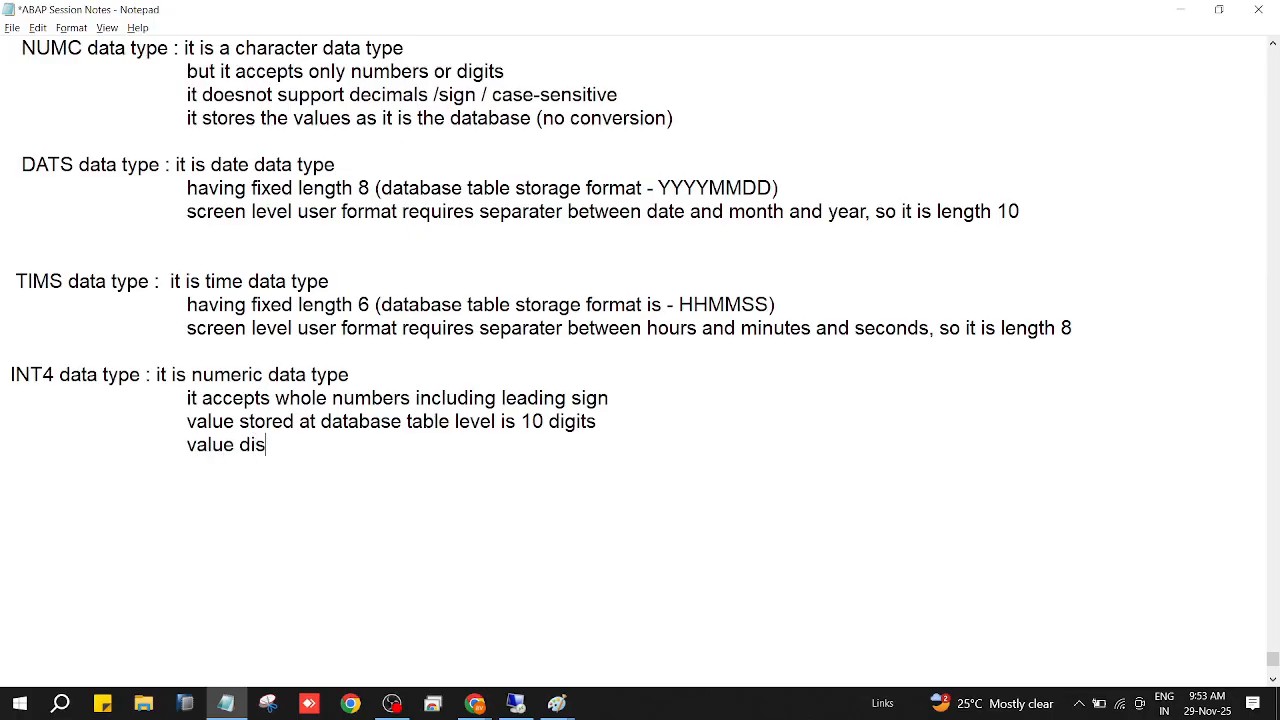
text(played at )
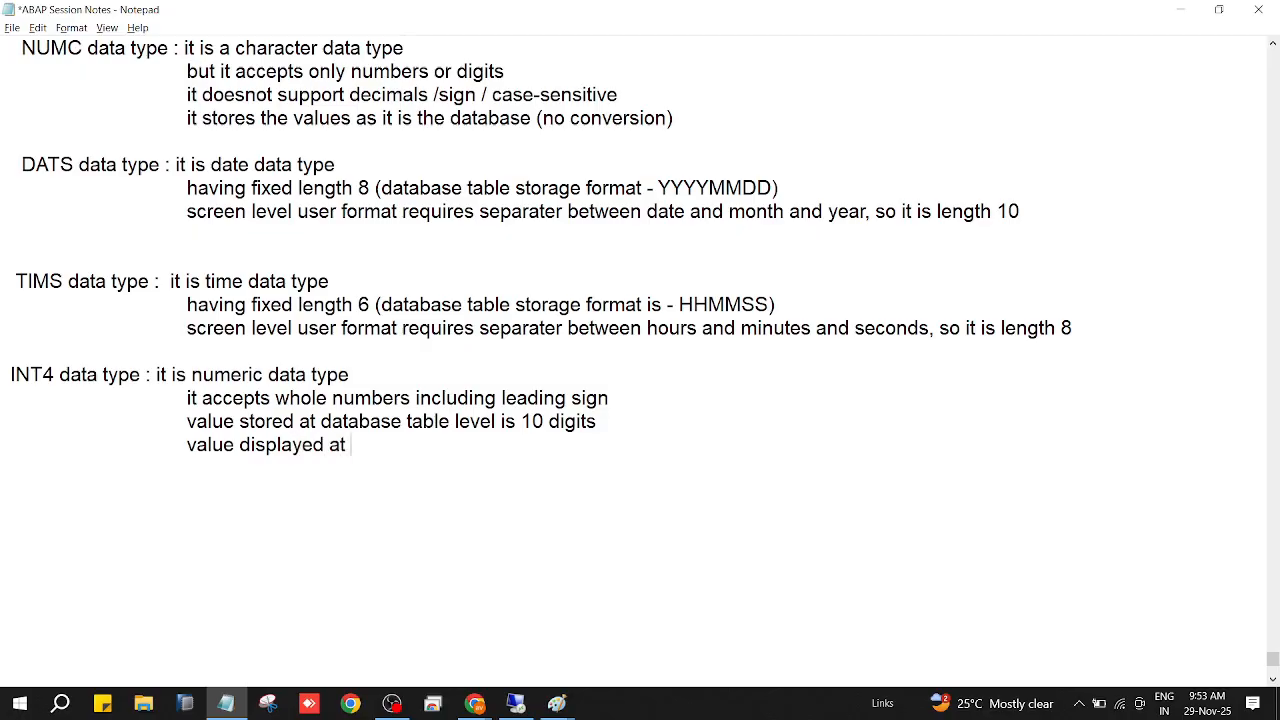
text(screen level is)
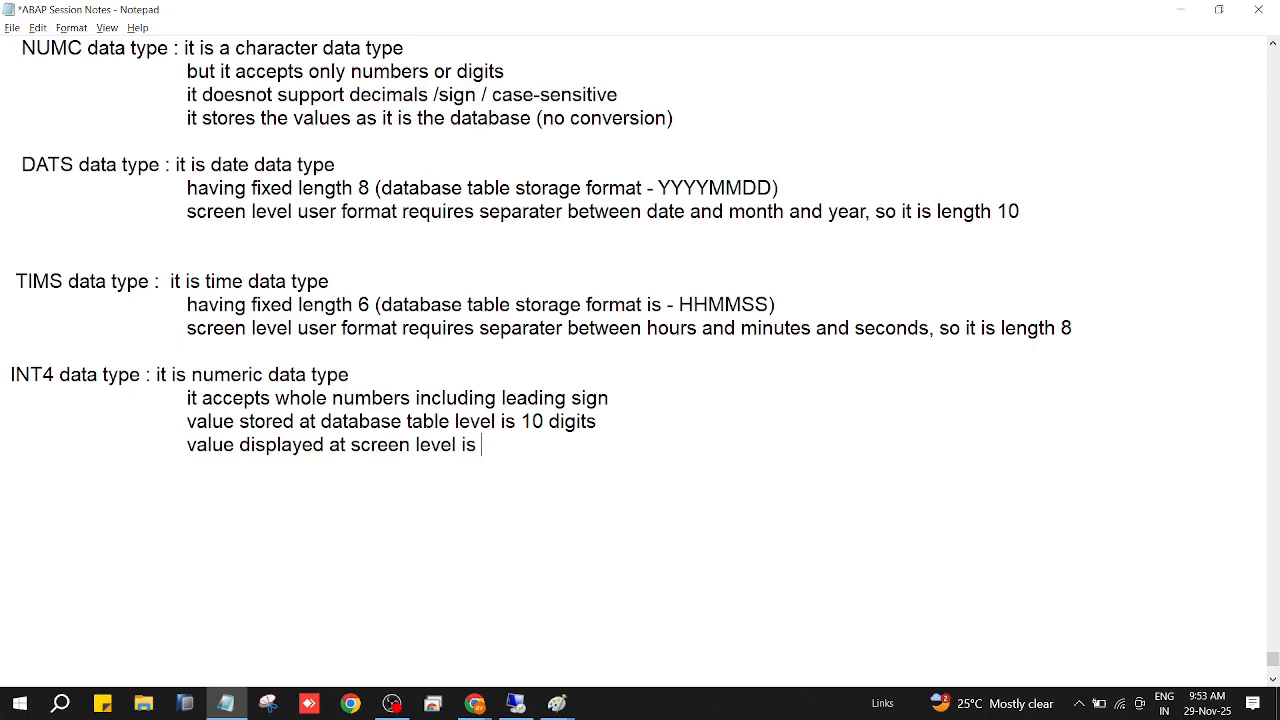
text( 11)
key(BackSpace)
text(0 digits)
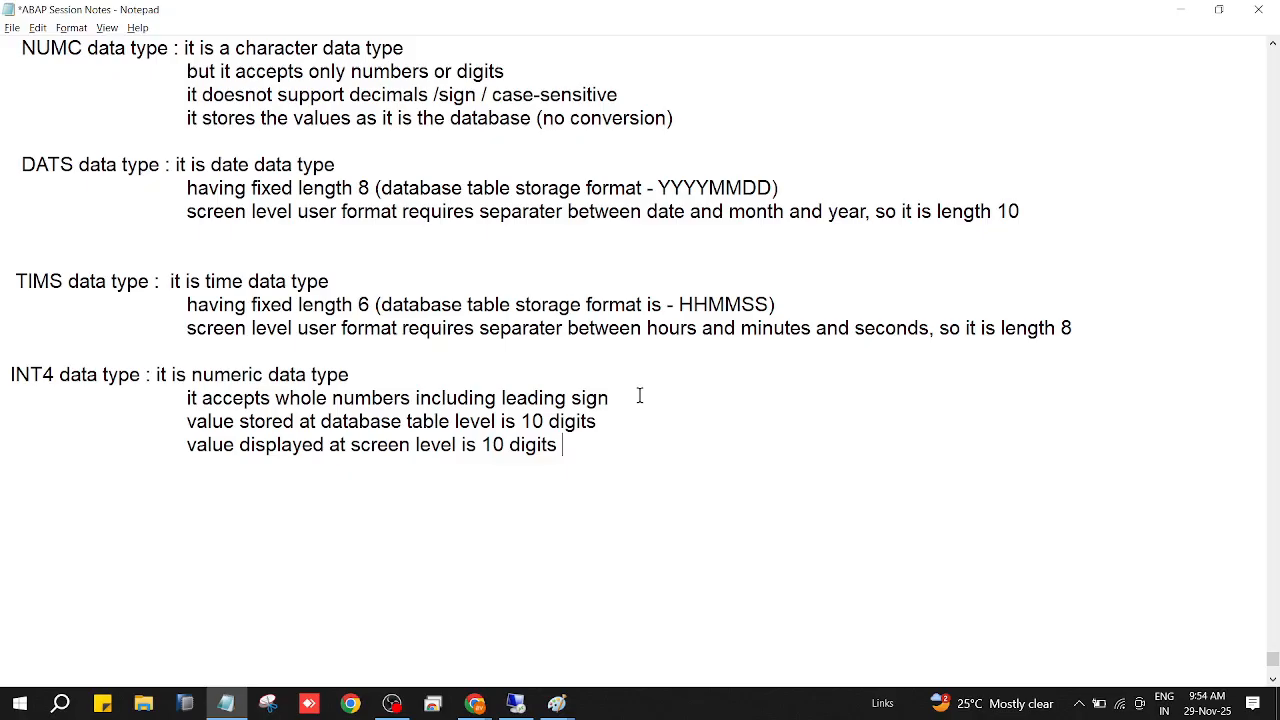
text( along with sign)
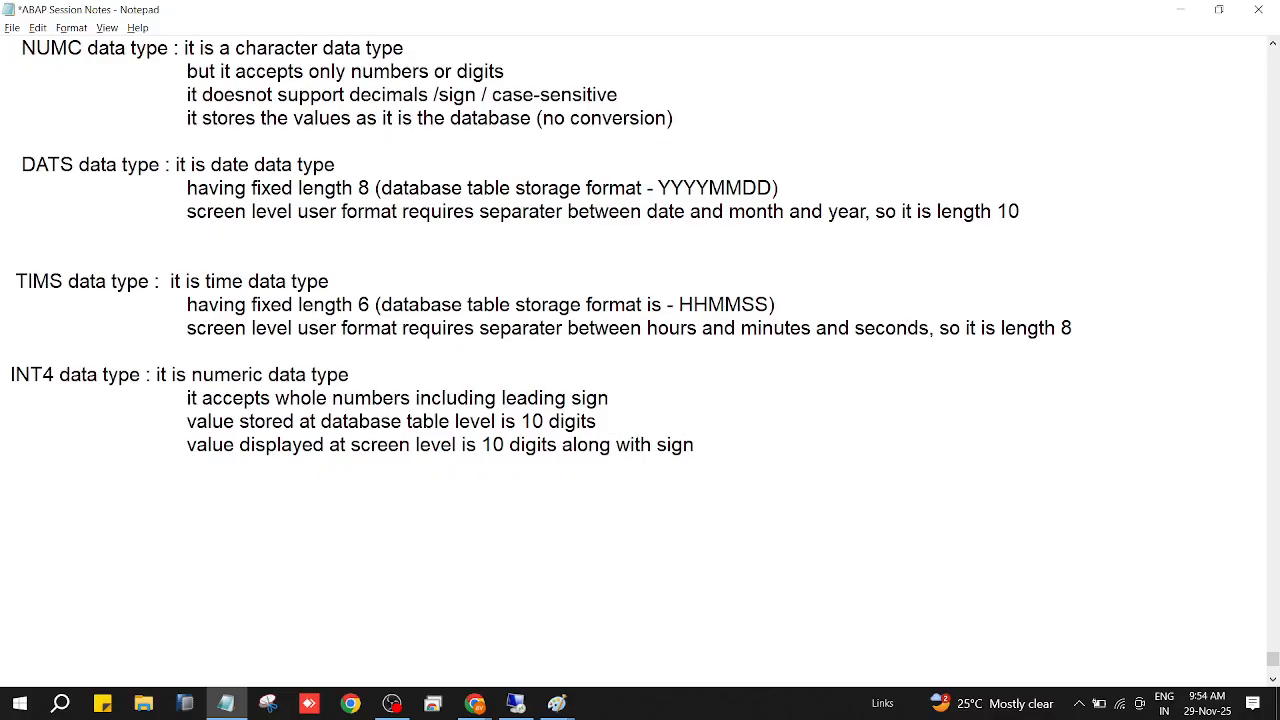
Add the indented INT4 line "default sign is plus +" below the screen-level line.
click(640, 395)
key(Return)
click(752, 437)
key(Return)
key(Tab)
key(Tab)
text(default sign )
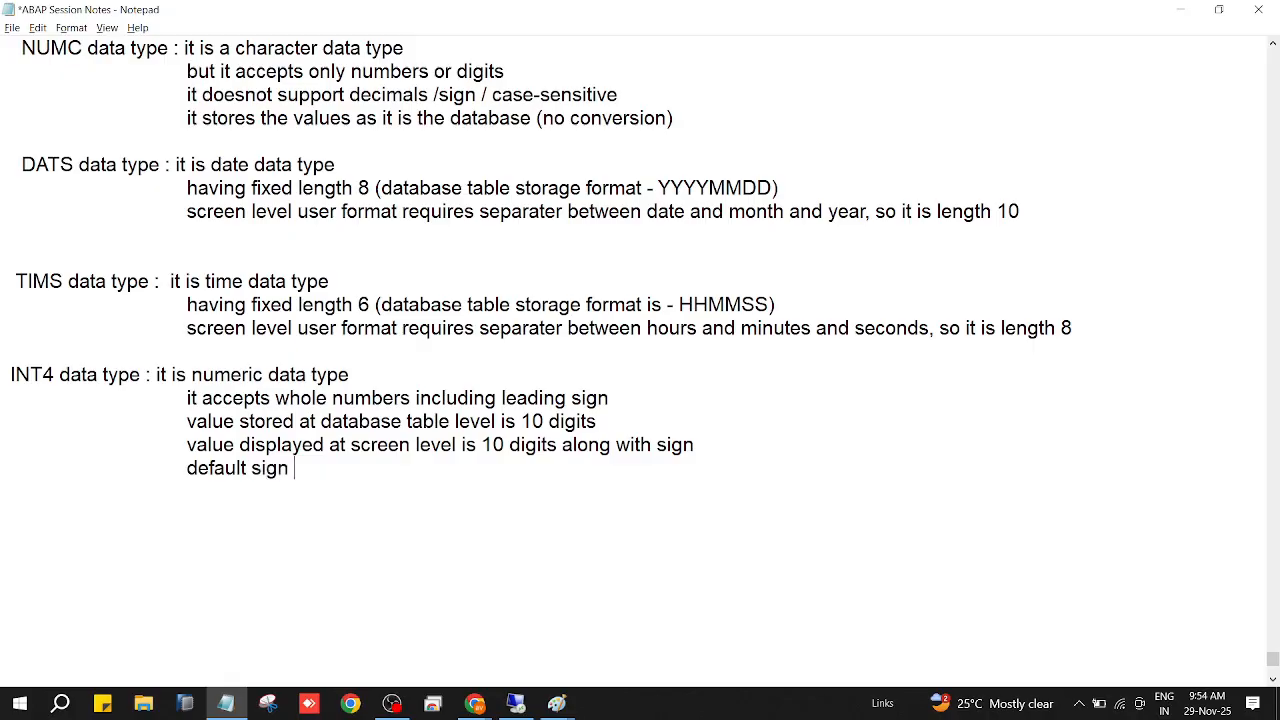
text(is plus +)
Add the indented INT4 line "we can provide - minus symbol" and save the notes.
key(Return)
key(Tab)
key(Tab)
text(we can )
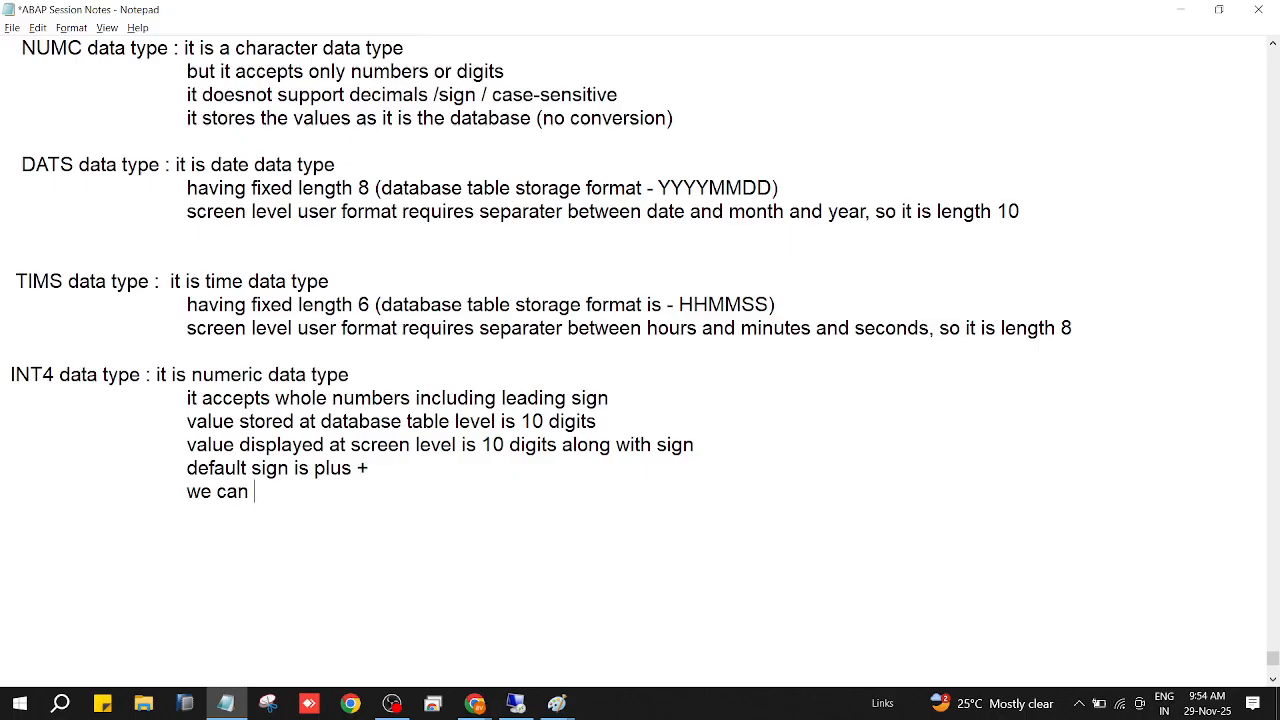
text(provide - min)
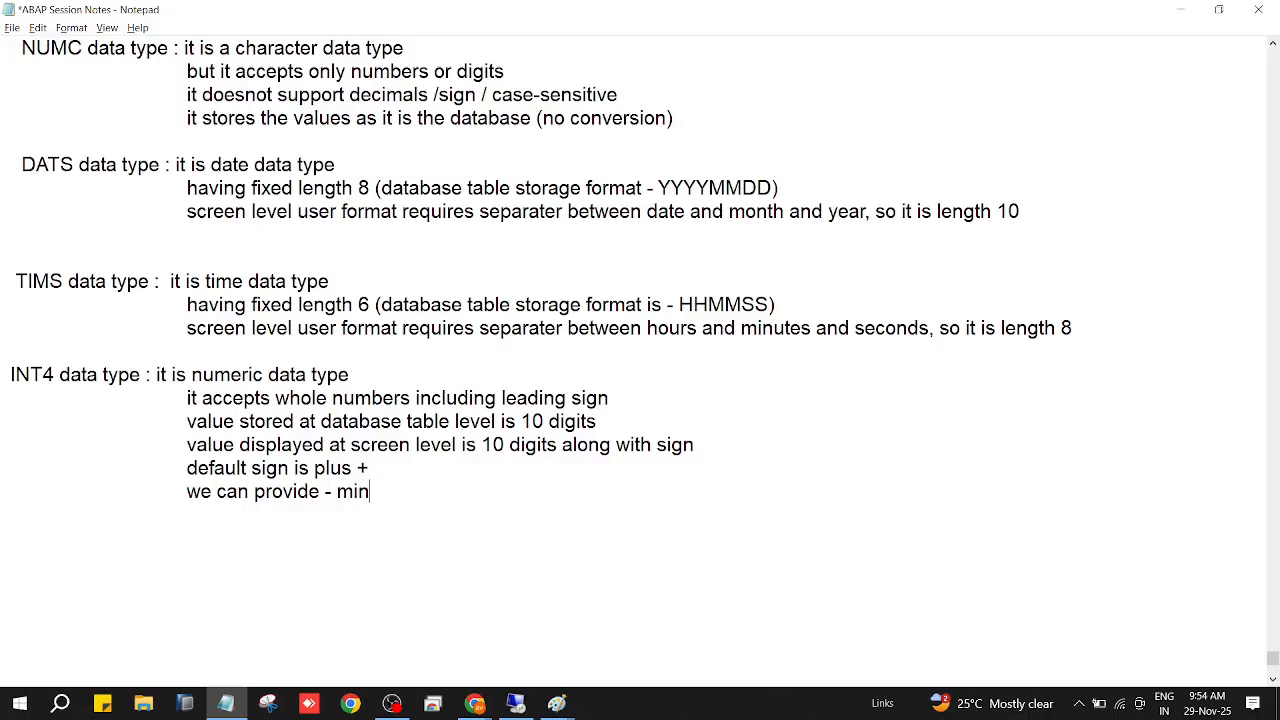
text(us symbols)
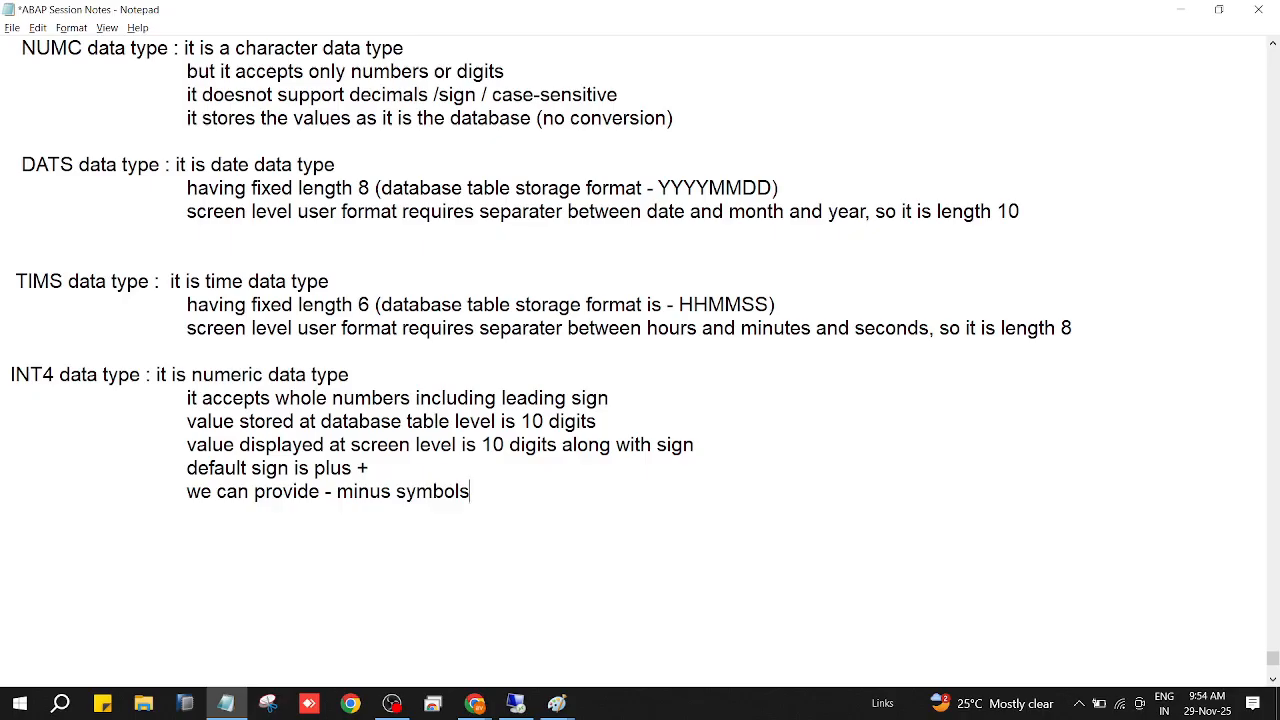
key(BackSpace)
key(ctrl+s)
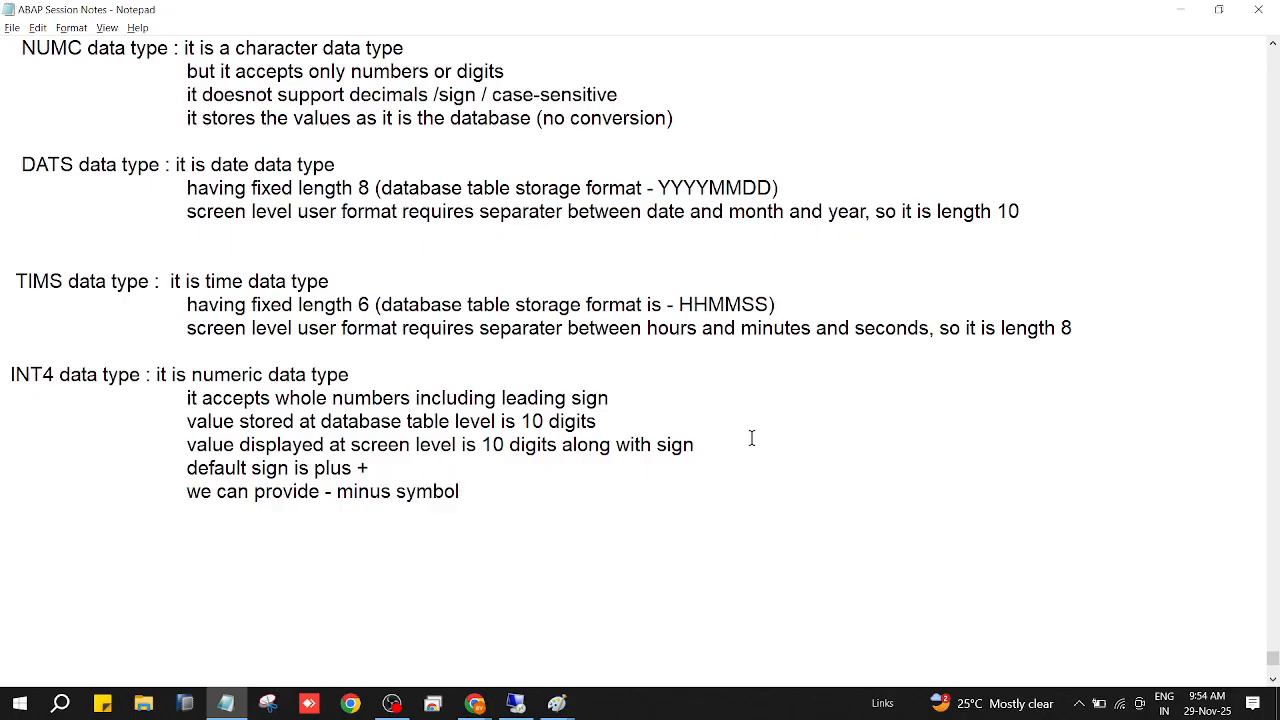
Switch to the SAP domain and enable the Sign option for the INT4 data type.
click(520, 705)
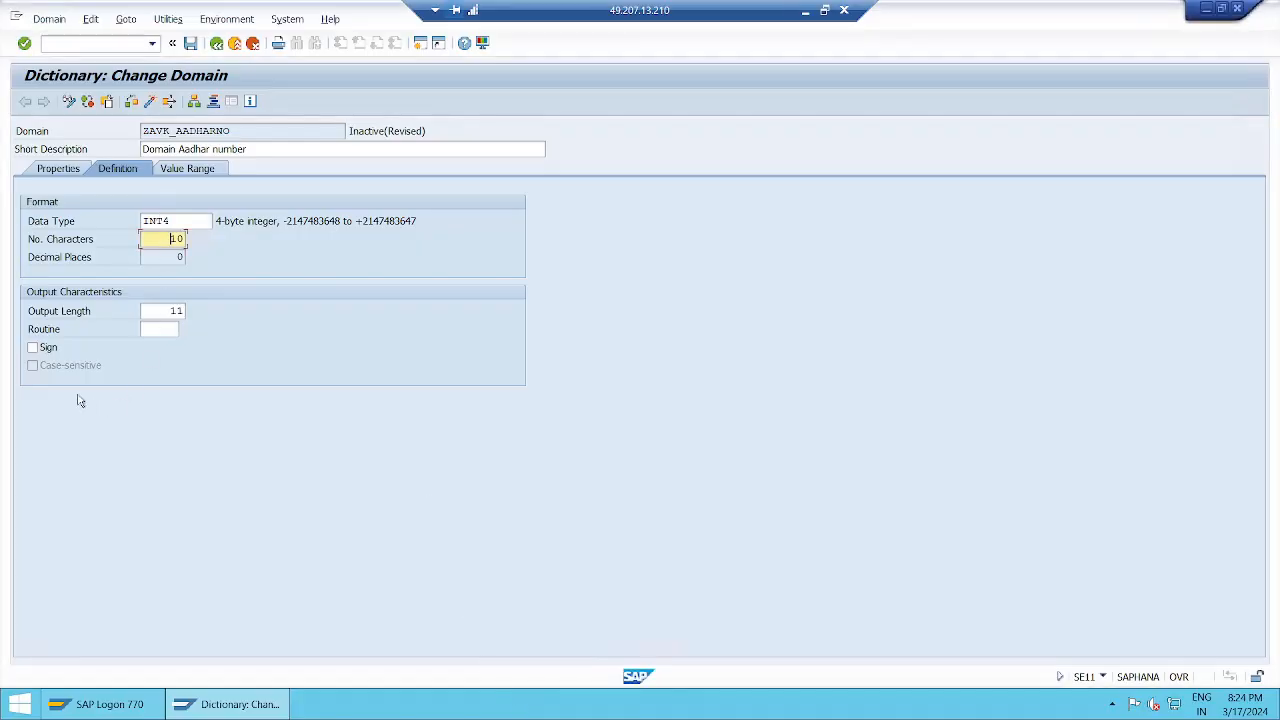
click(44, 350)
click(810, 16)
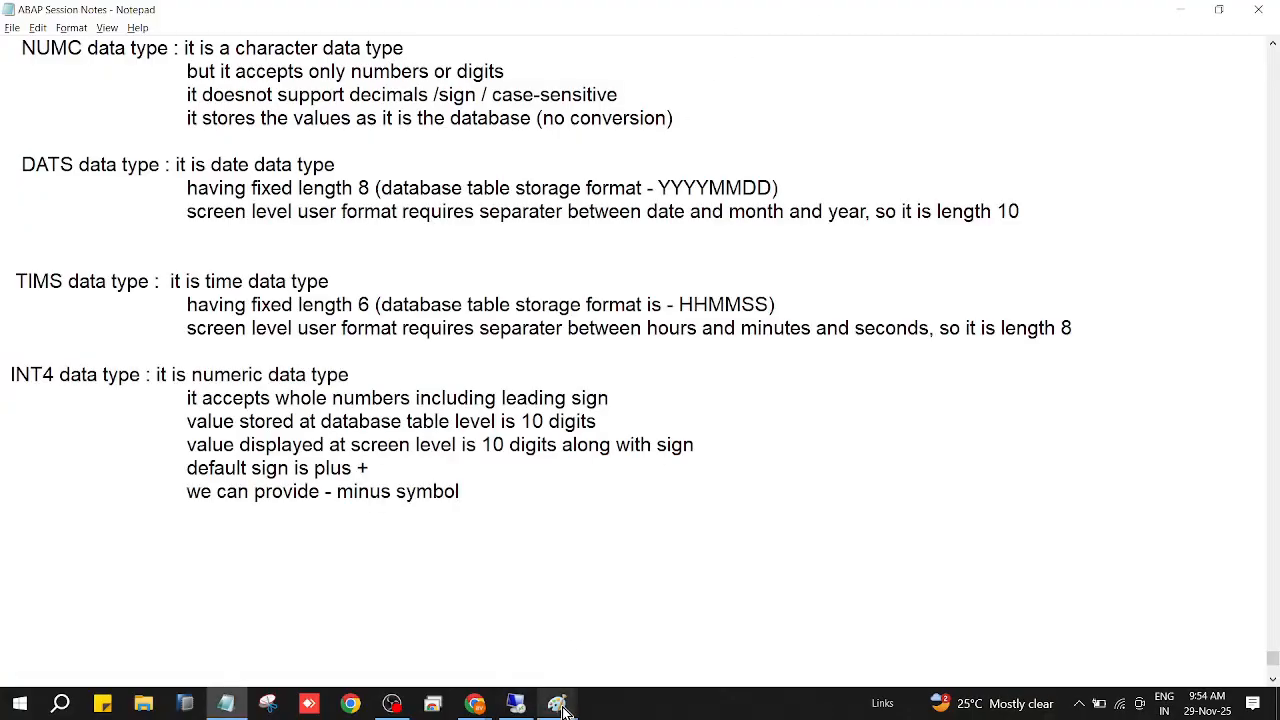
mouse_move(563, 708)
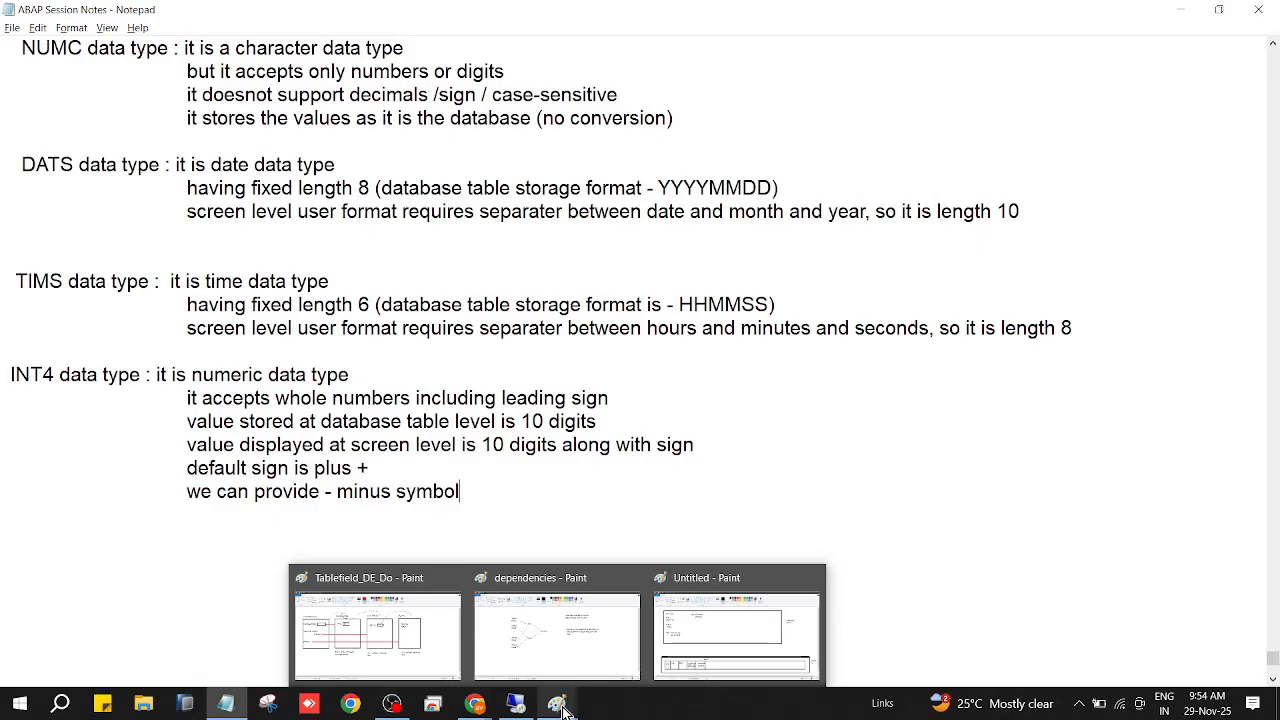
click(737, 637)
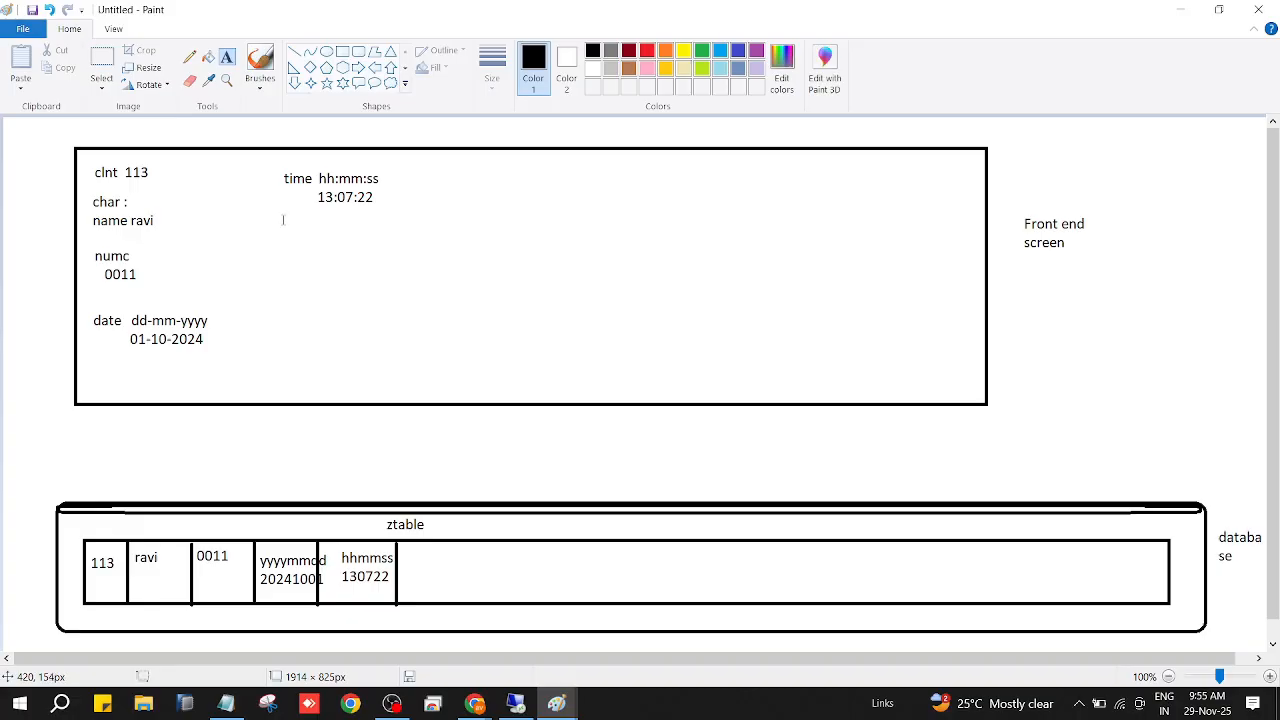
drag(283, 220, 420, 248)
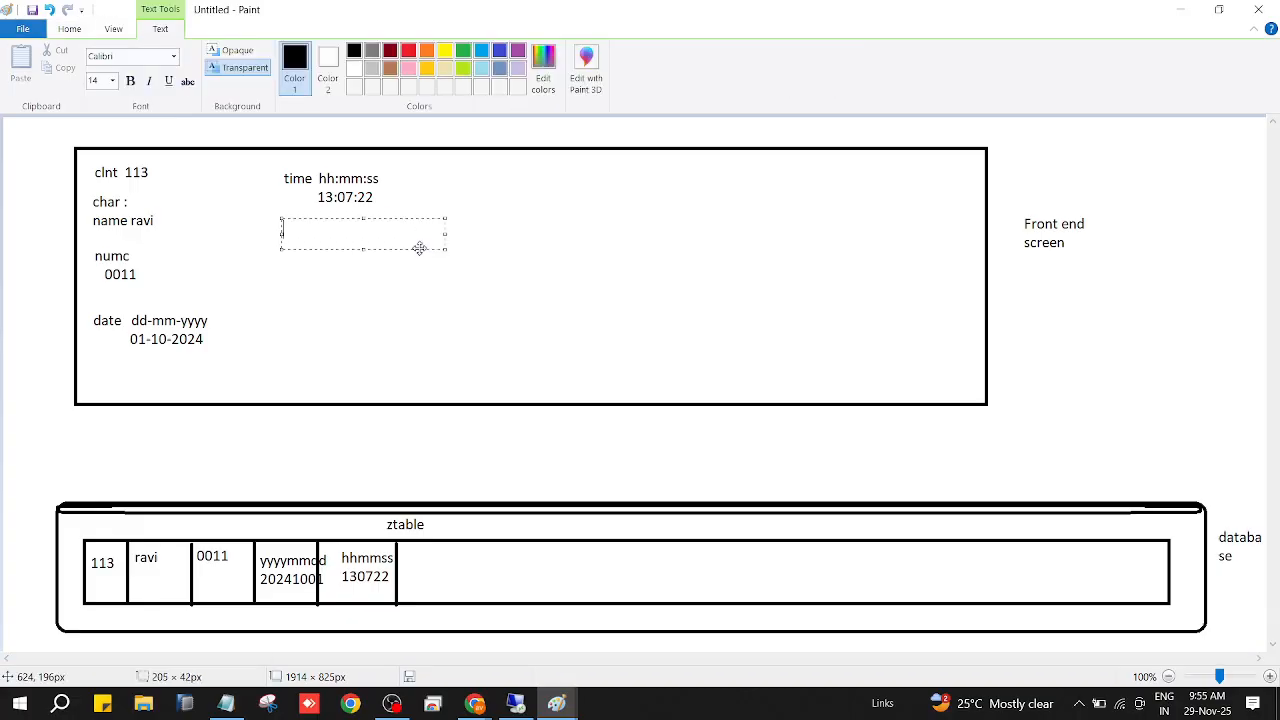
text(int4)
text(-123456)
text(7890)
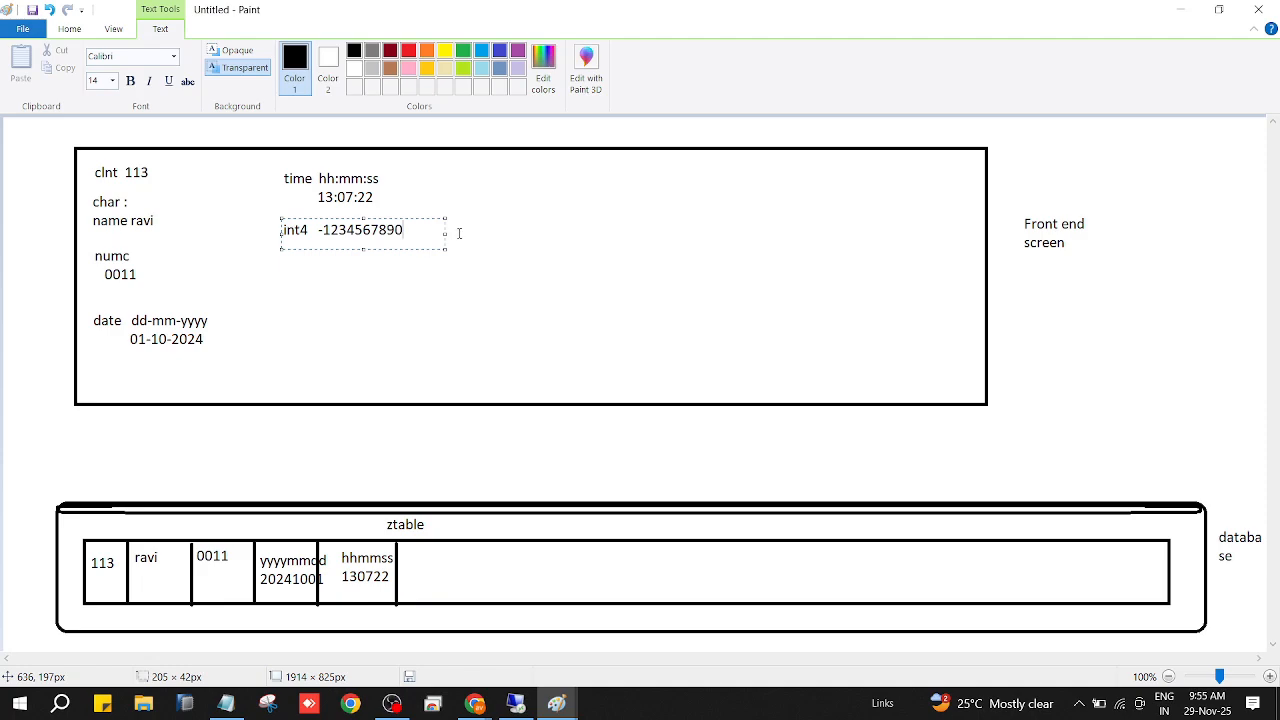
click(1027, 122)
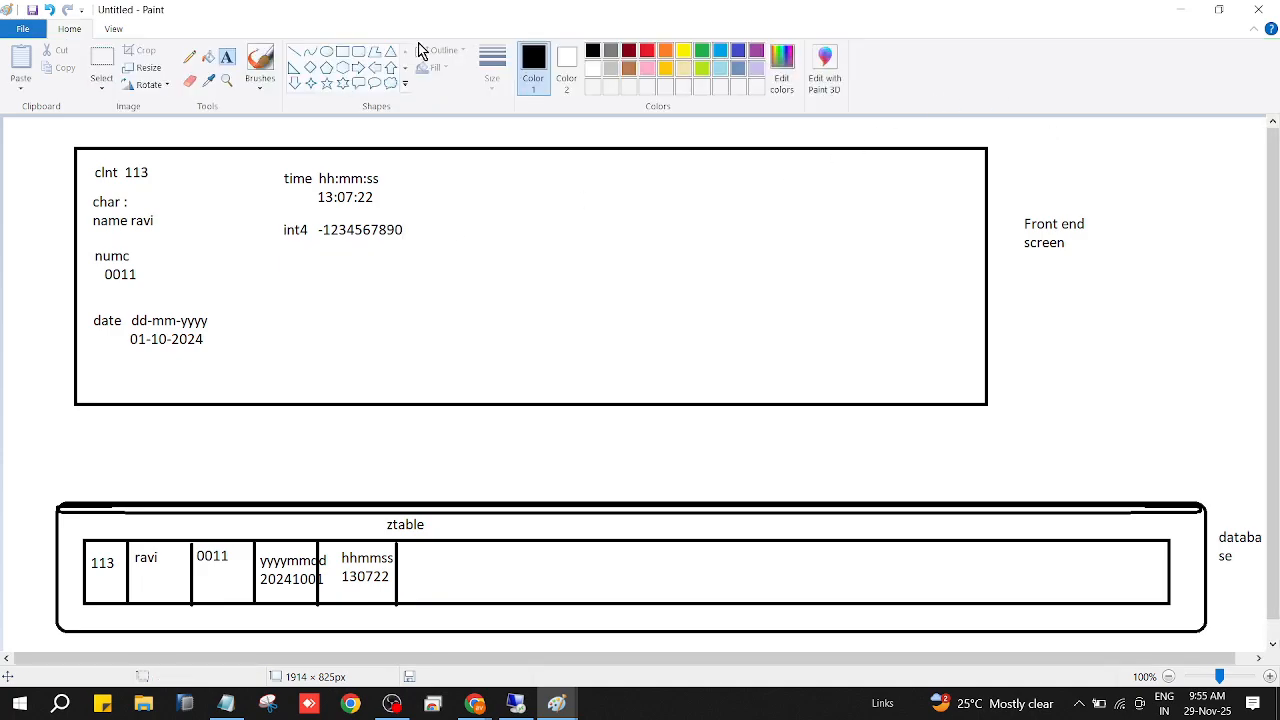
click(294, 53)
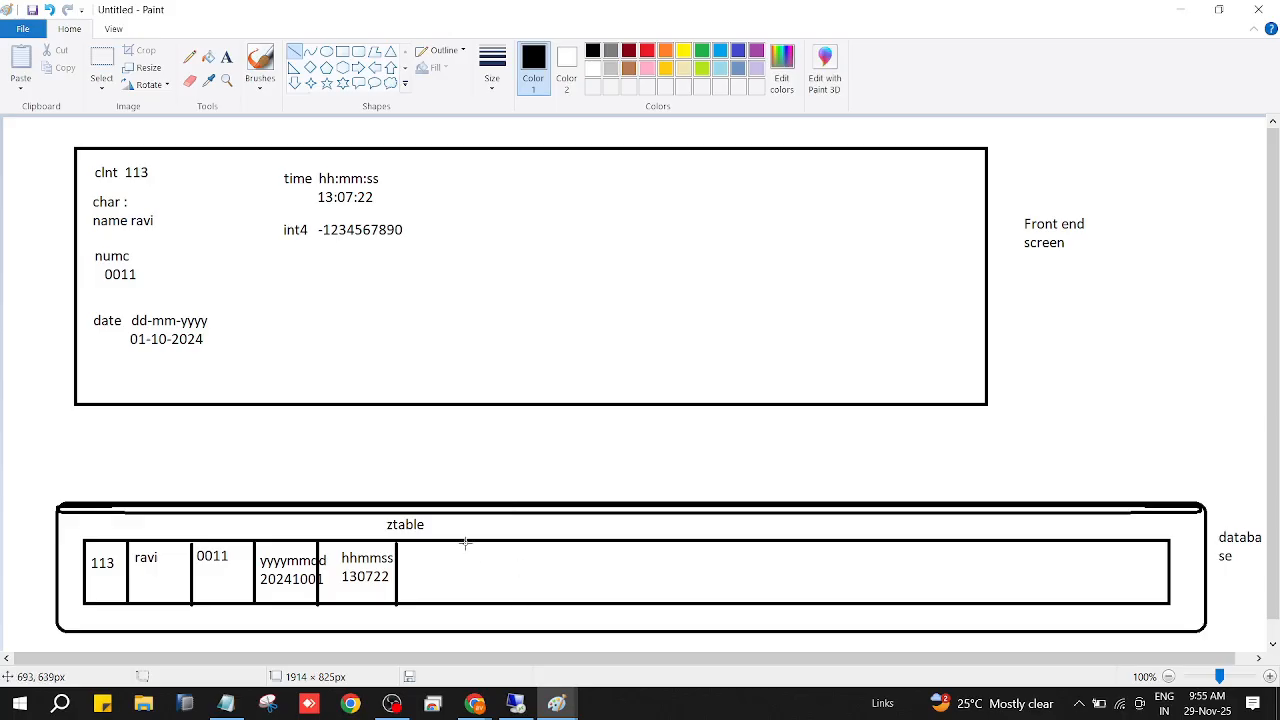
drag(465, 543, 466, 606)
click(228, 60)
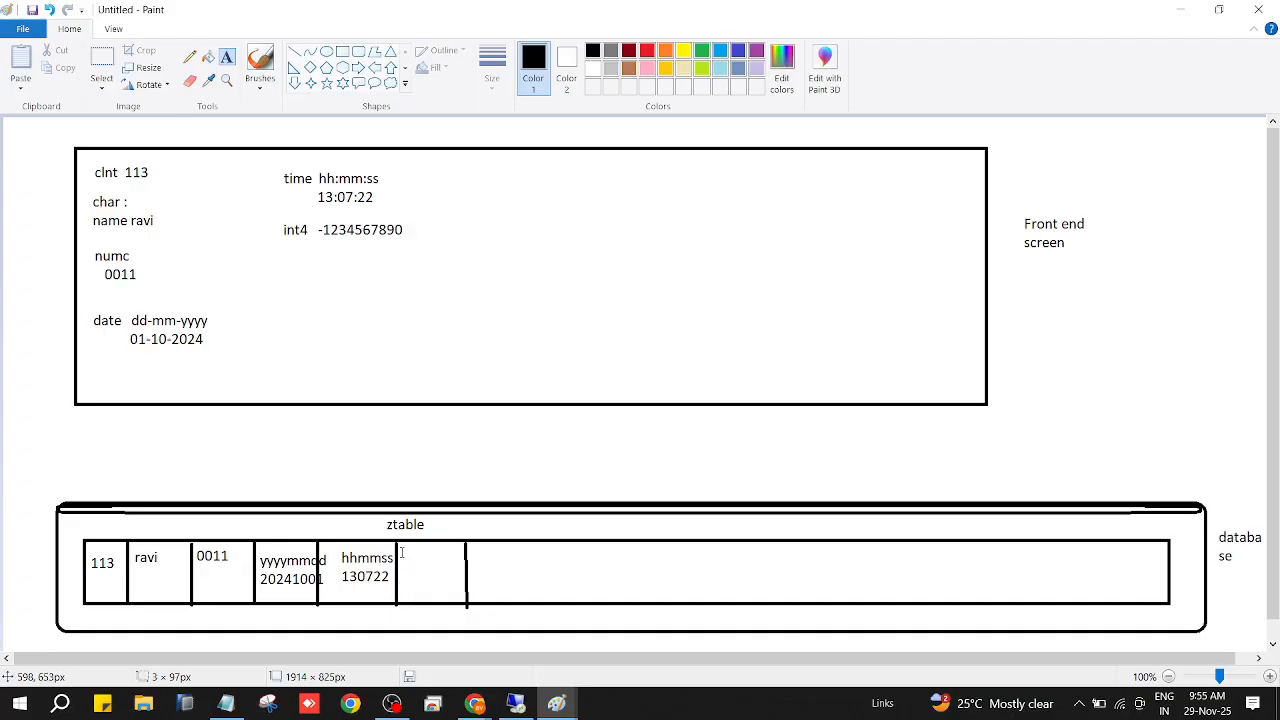
drag(400, 552, 478, 561)
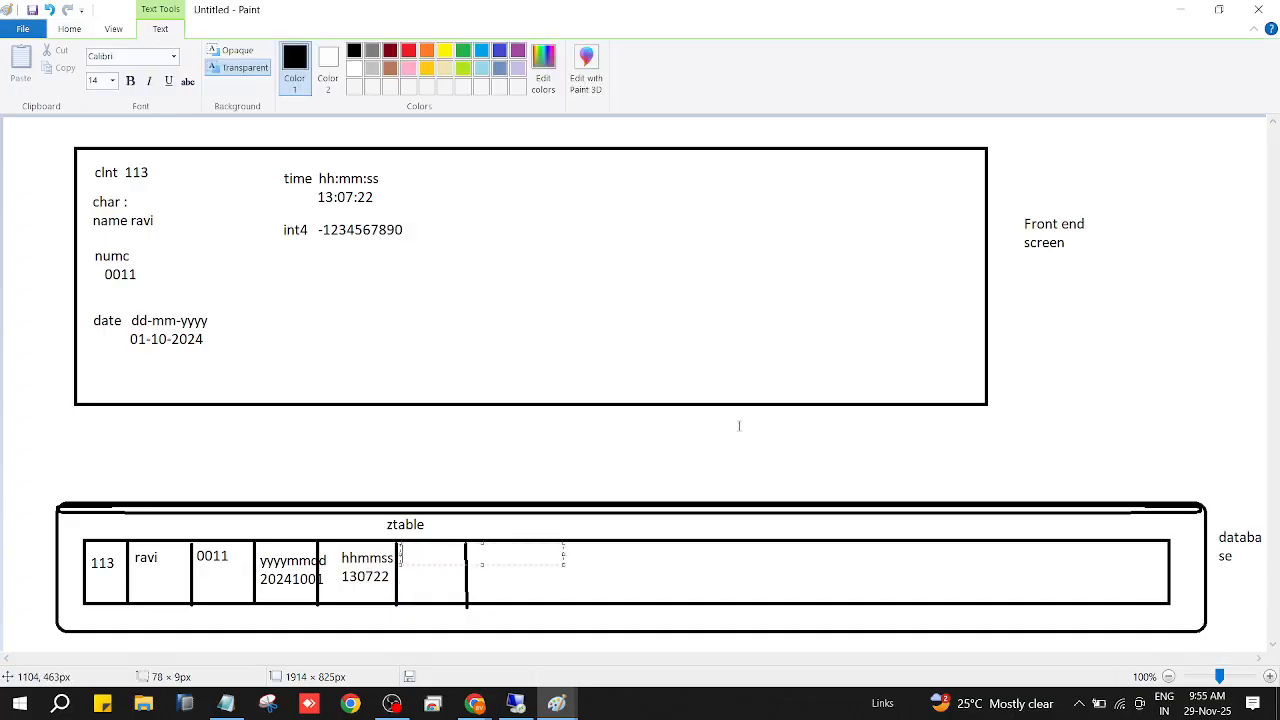
text(-1234567890)
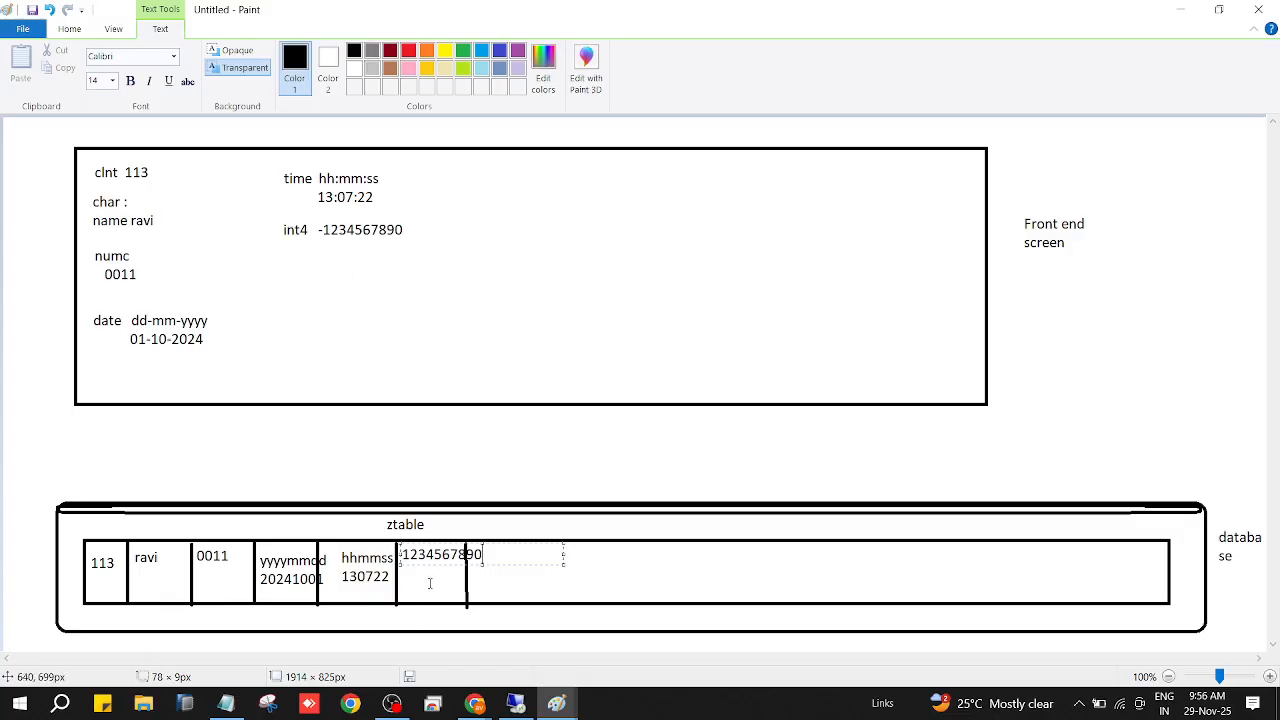
Return to the SAP domain, change the data type to INT8 and clear the number of characters.
click(229, 713)
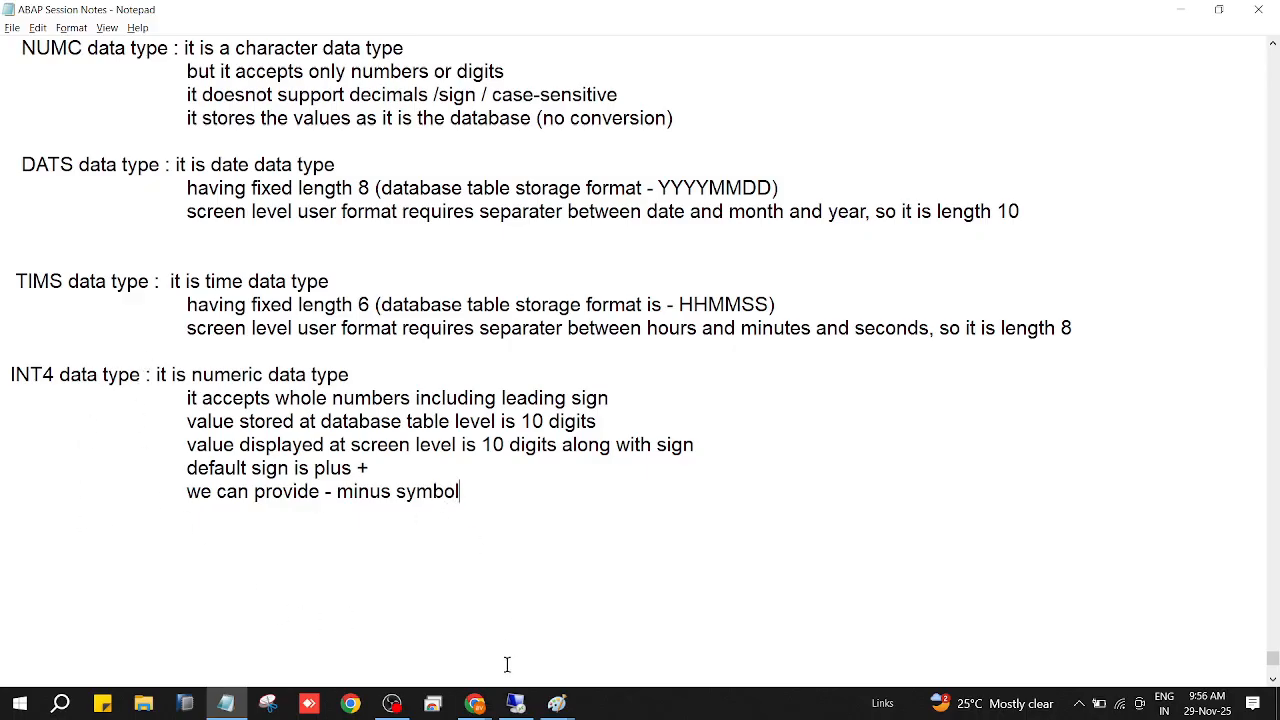
mouse_move(516, 704)
click(526, 636)
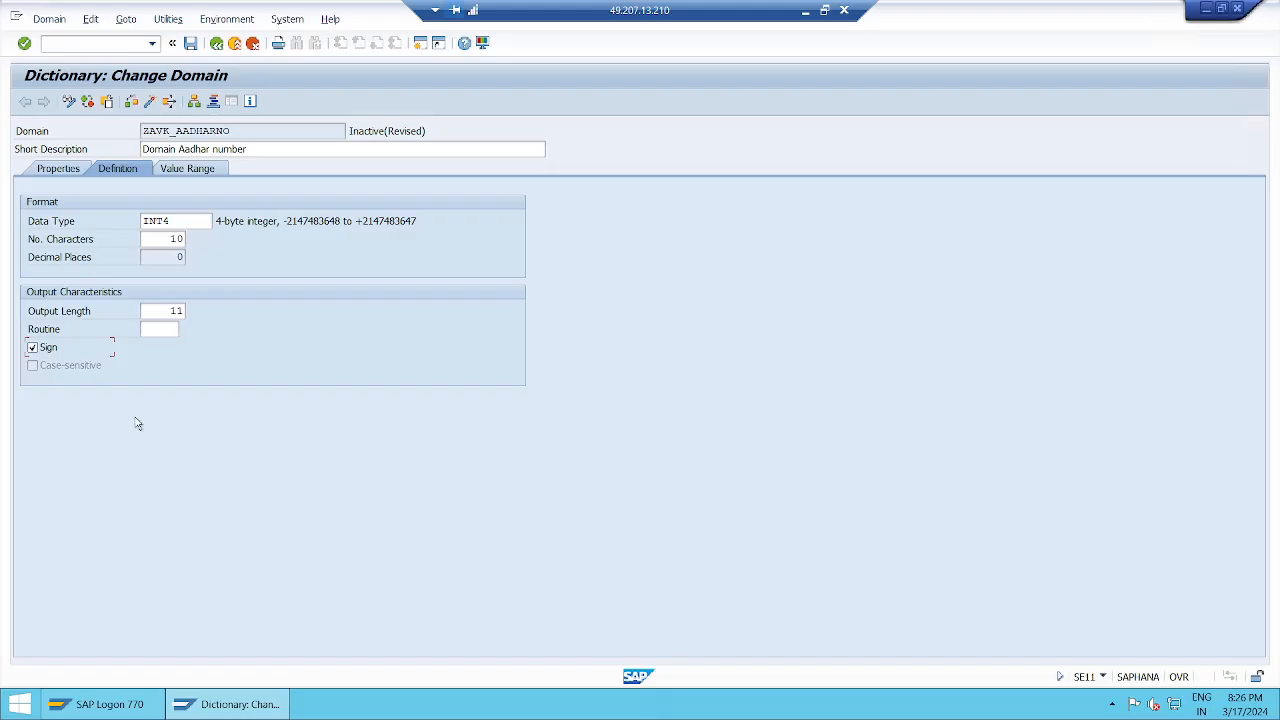
click(187, 221)
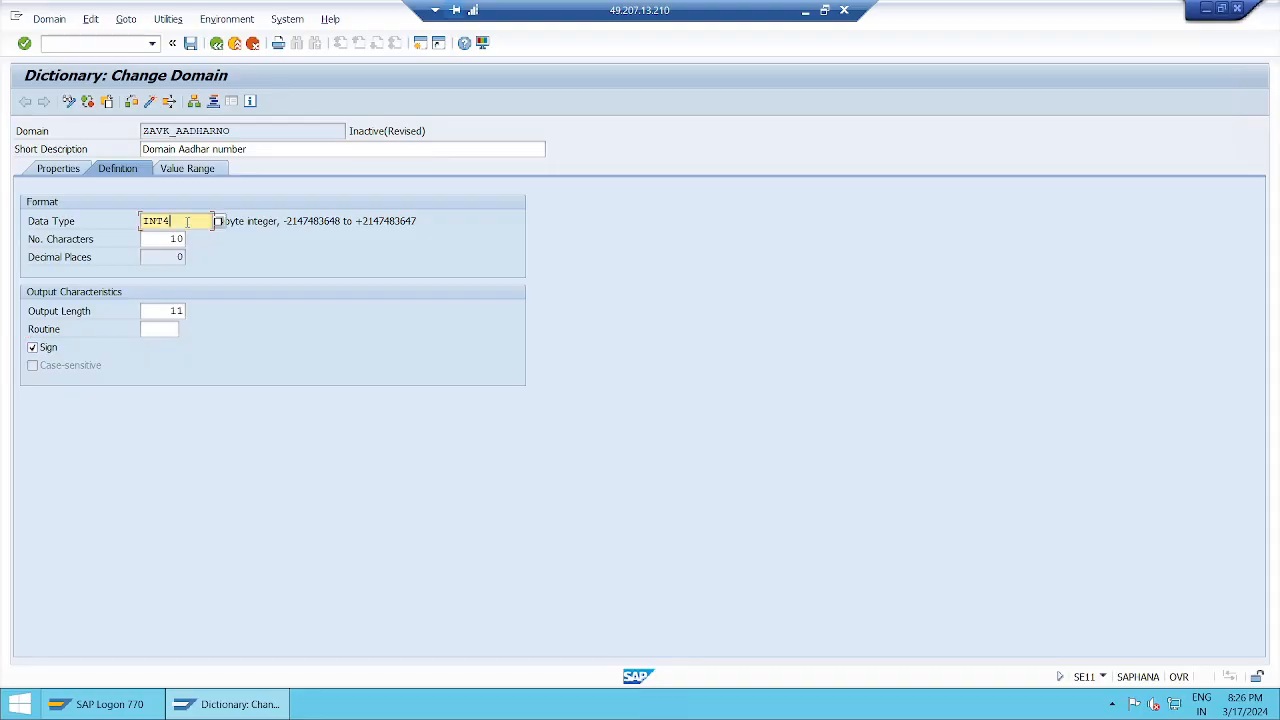
key(BackSpace)
text(8)
key(Tab)
key(Delete)
key(Delete)
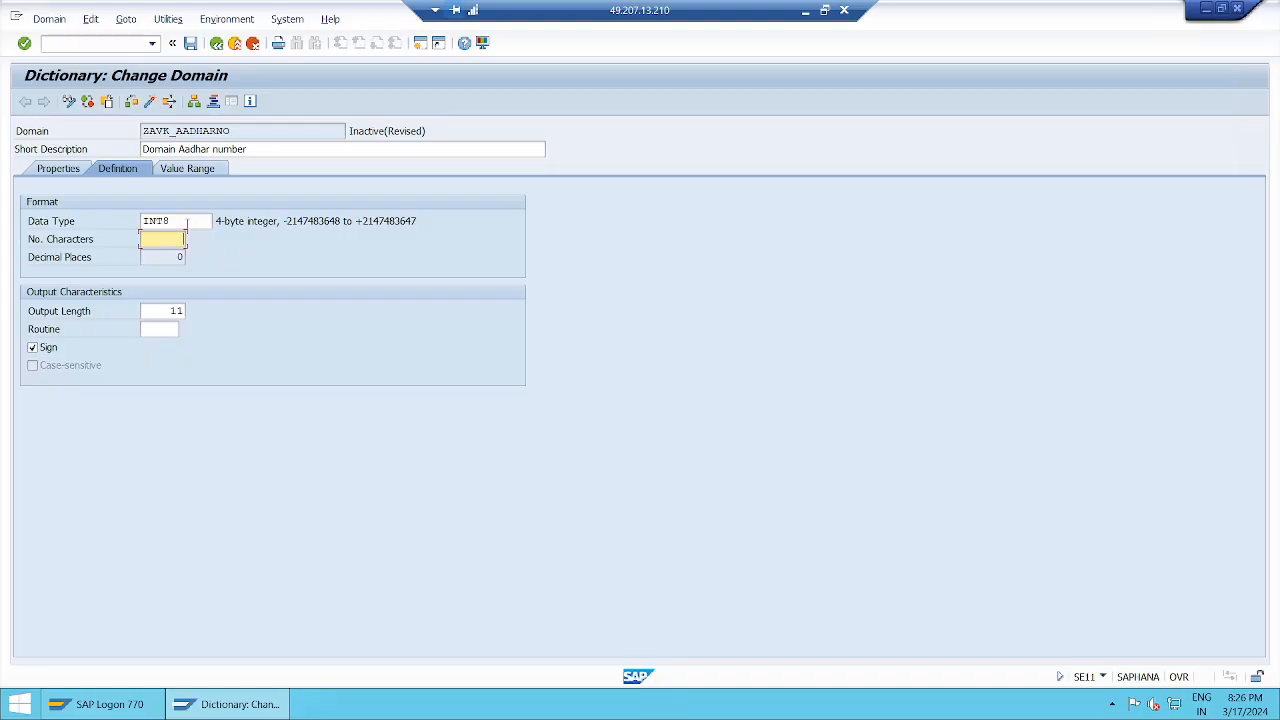
Clear the output length and let the system fill in the fixed attributes of INT8.
key(Tab)
key(Tab)
key(shift+Tab)
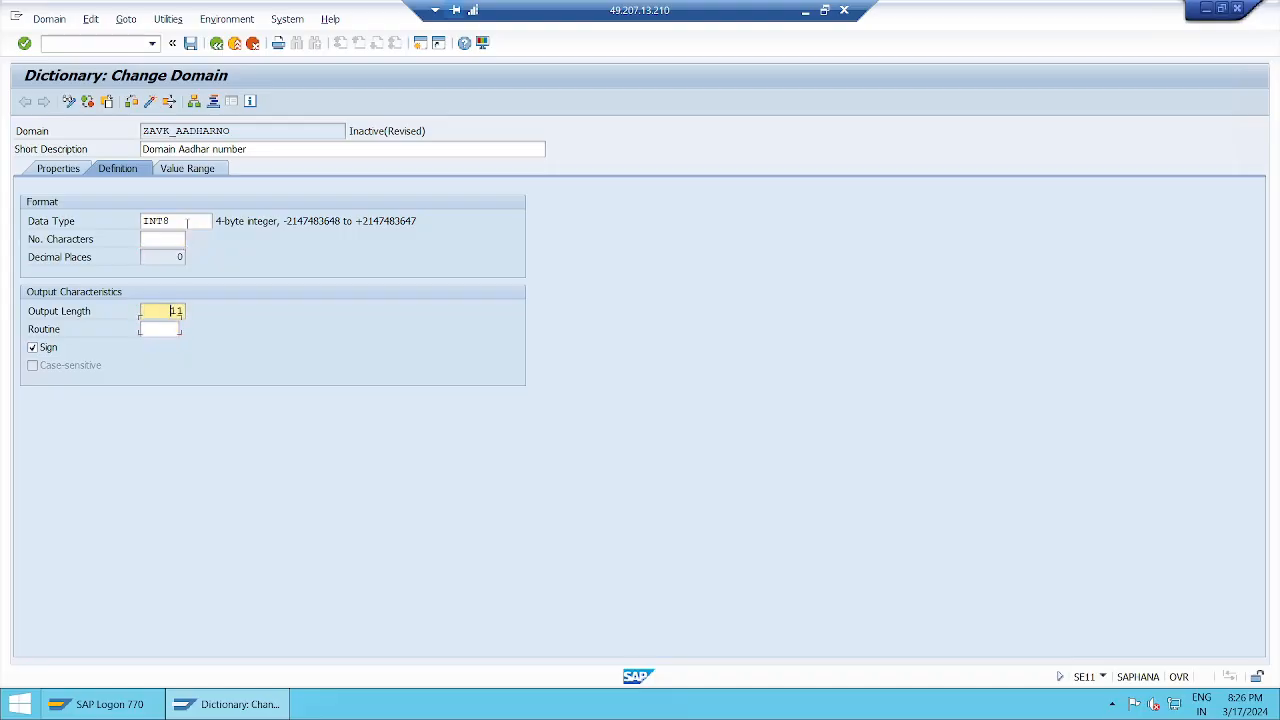
key(Delete)
key(Delete)
key(Return)
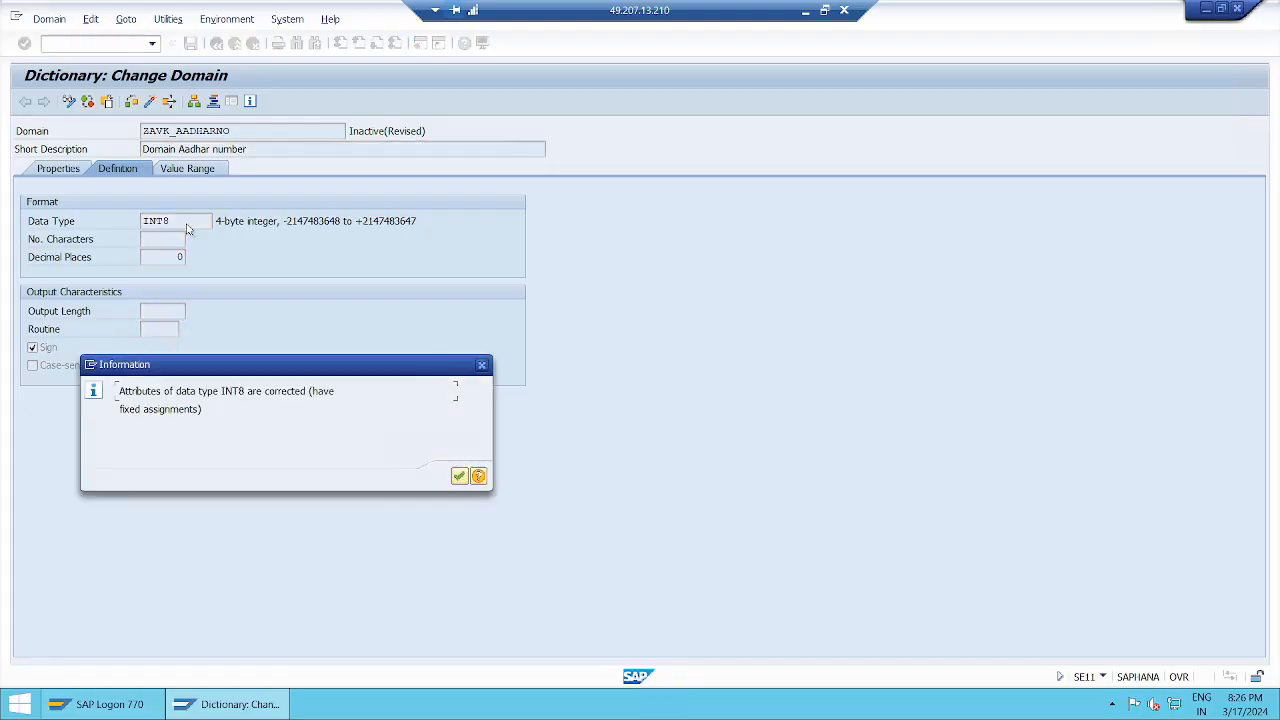
key(Return)
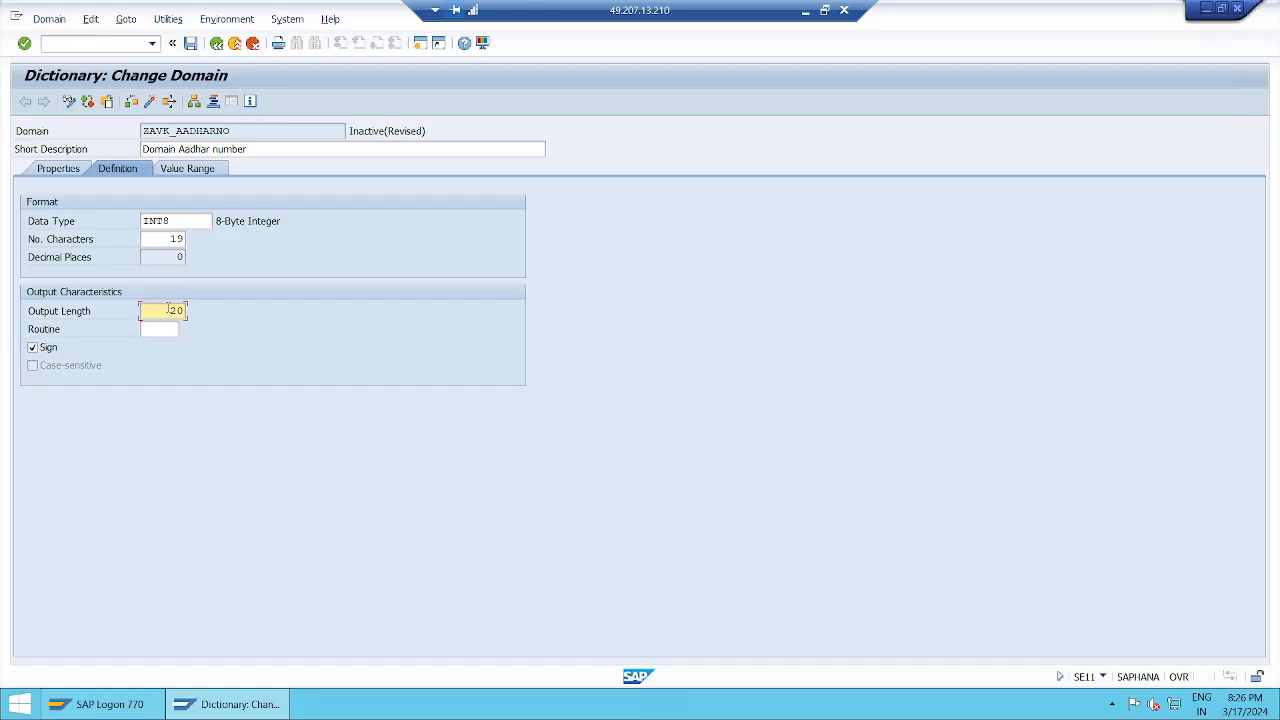
Turn off Sign, clear both INT8 length values to have them refilled, and turn Sign back on.
click(172, 238)
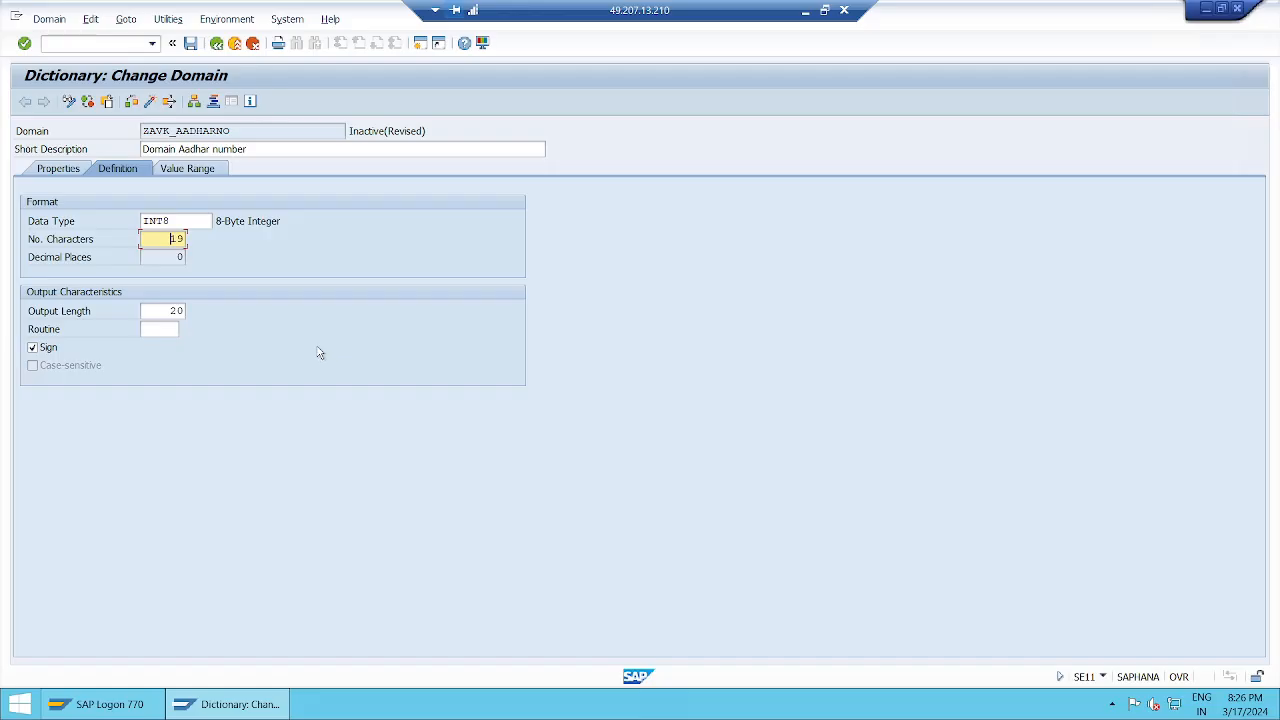
click(47, 348)
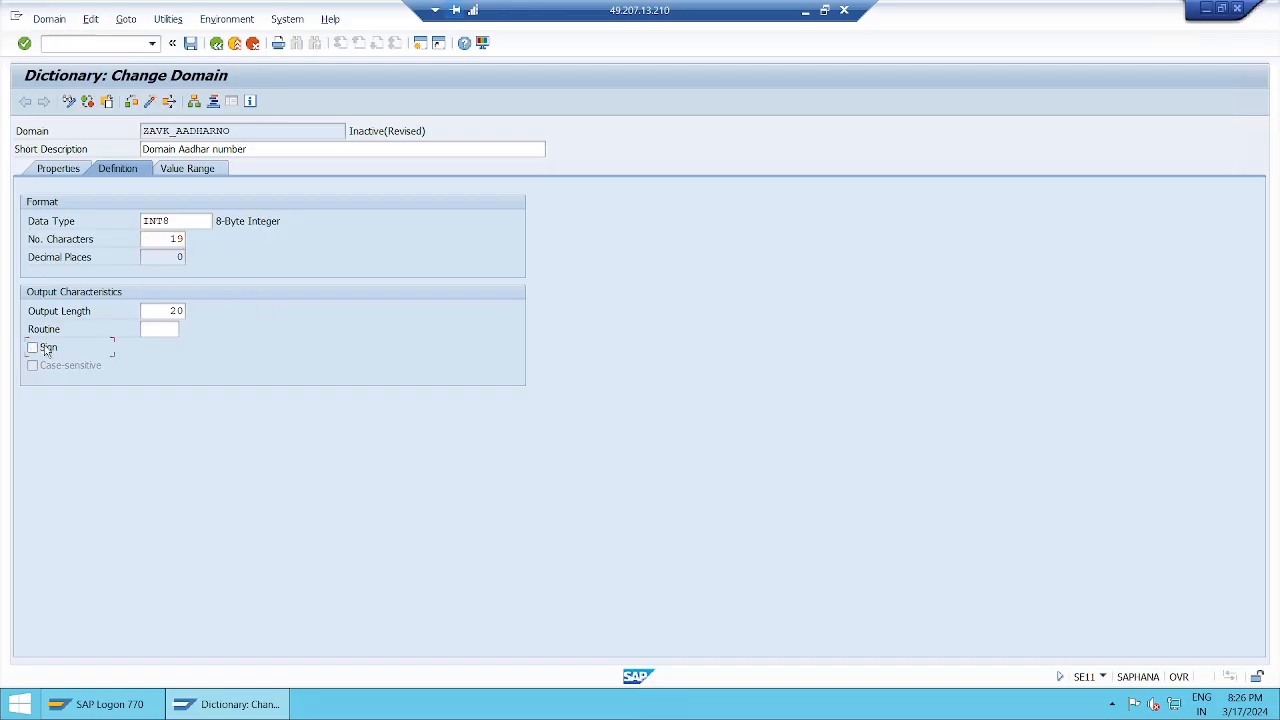
click(168, 239)
key(Delete)
key(Delete)
key(Tab)
key(Delete)
key(Delete)
key(Return)
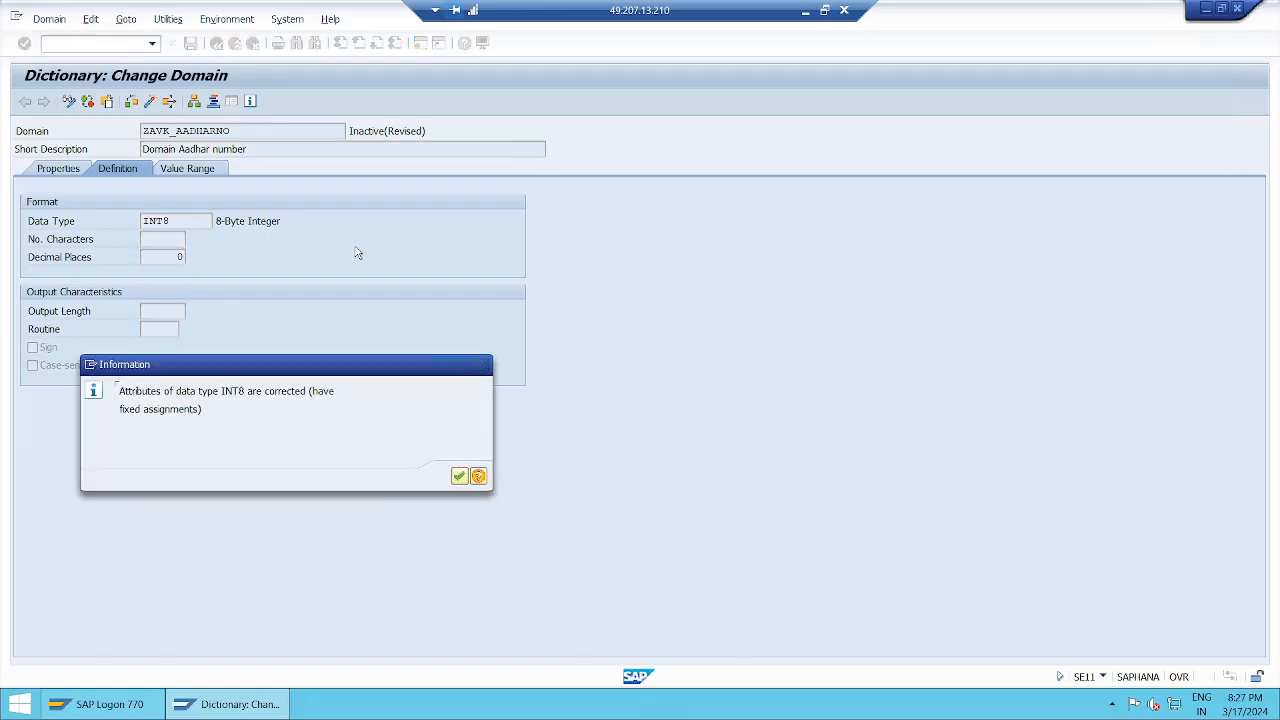
key(Return)
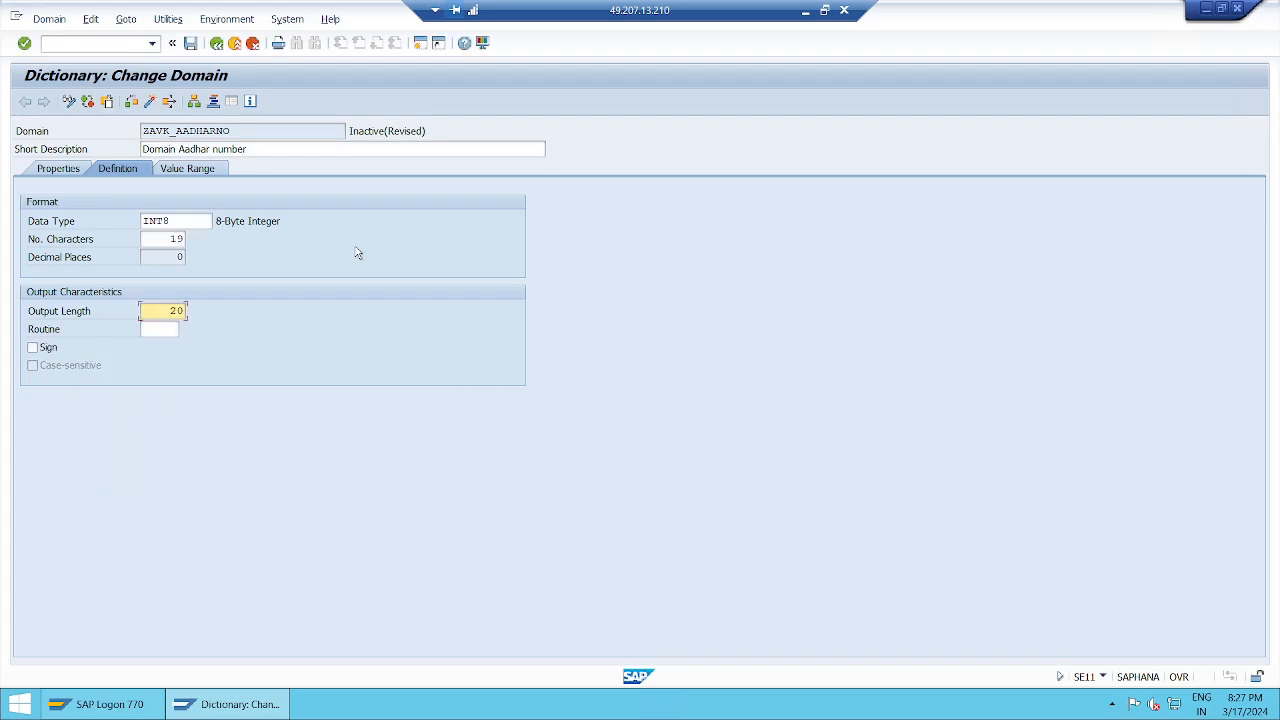
click(45, 357)
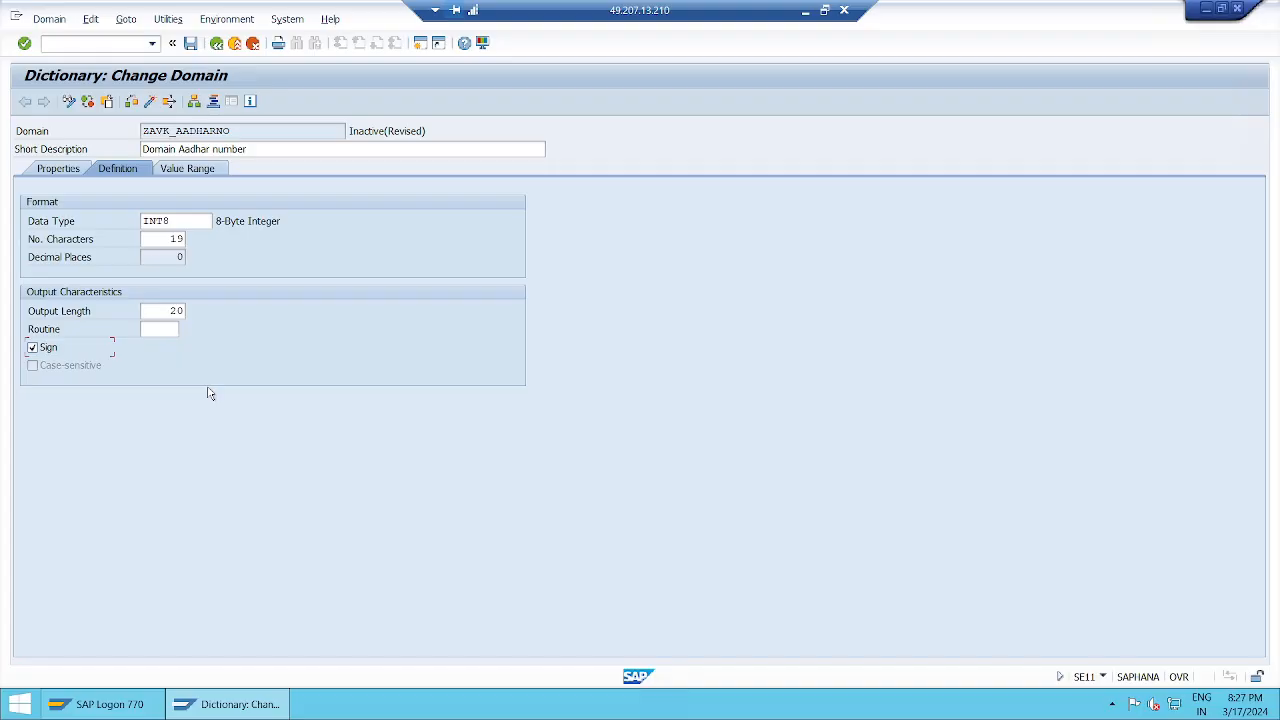
Clear the domain's data type, number of characters and output length, and turn off Sign.
click(185, 223)
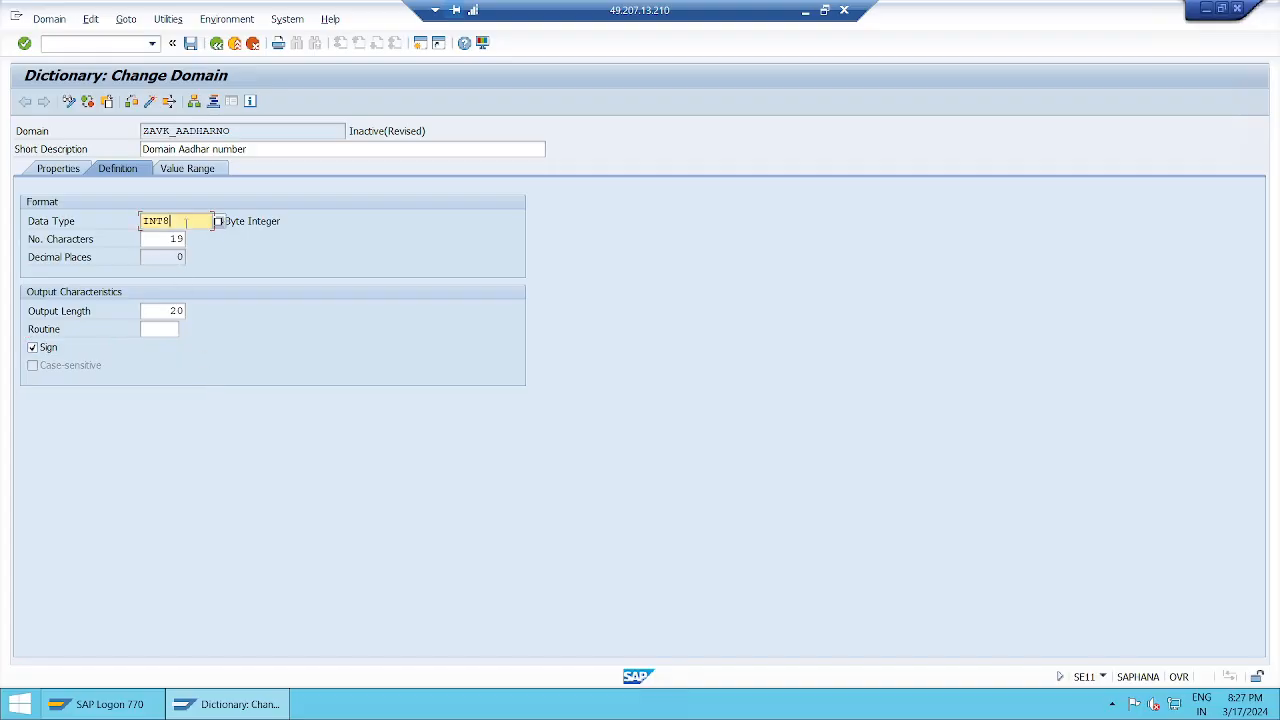
key(BackSpace)
key(BackSpace)
key(BackSpace)
key(BackSpace)
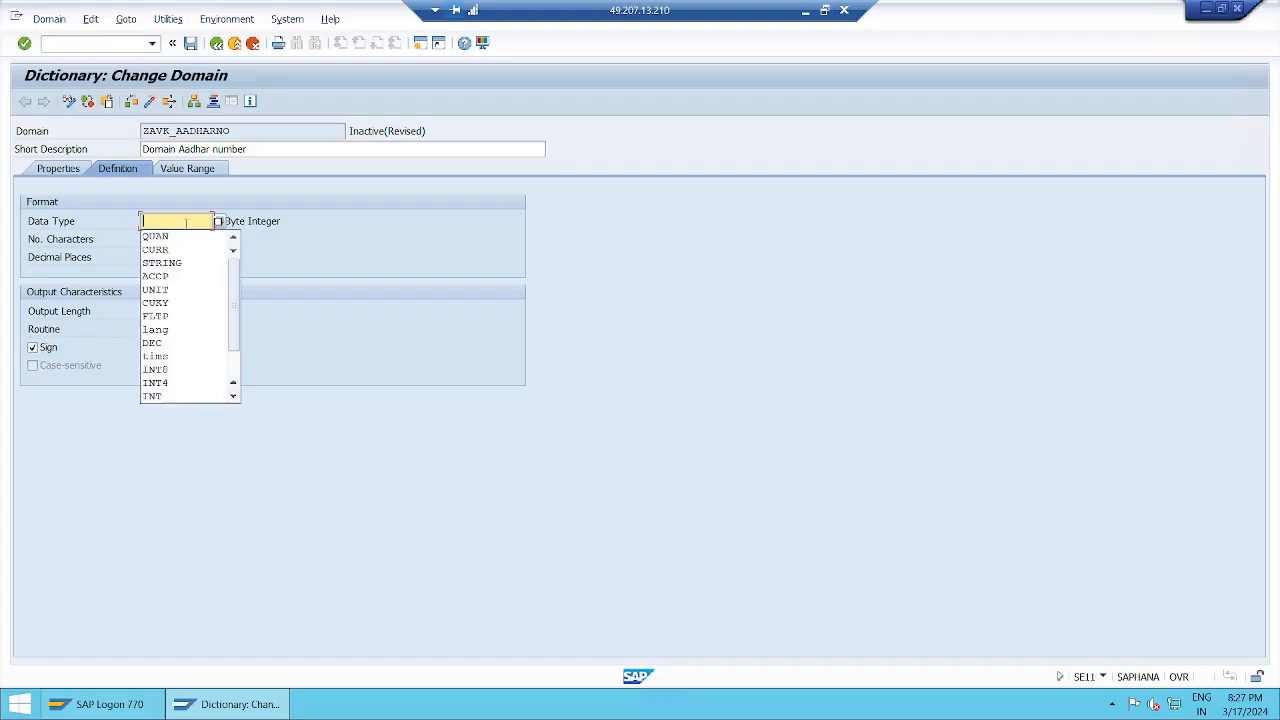
key(Tab)
key(Delete)
key(Delete)
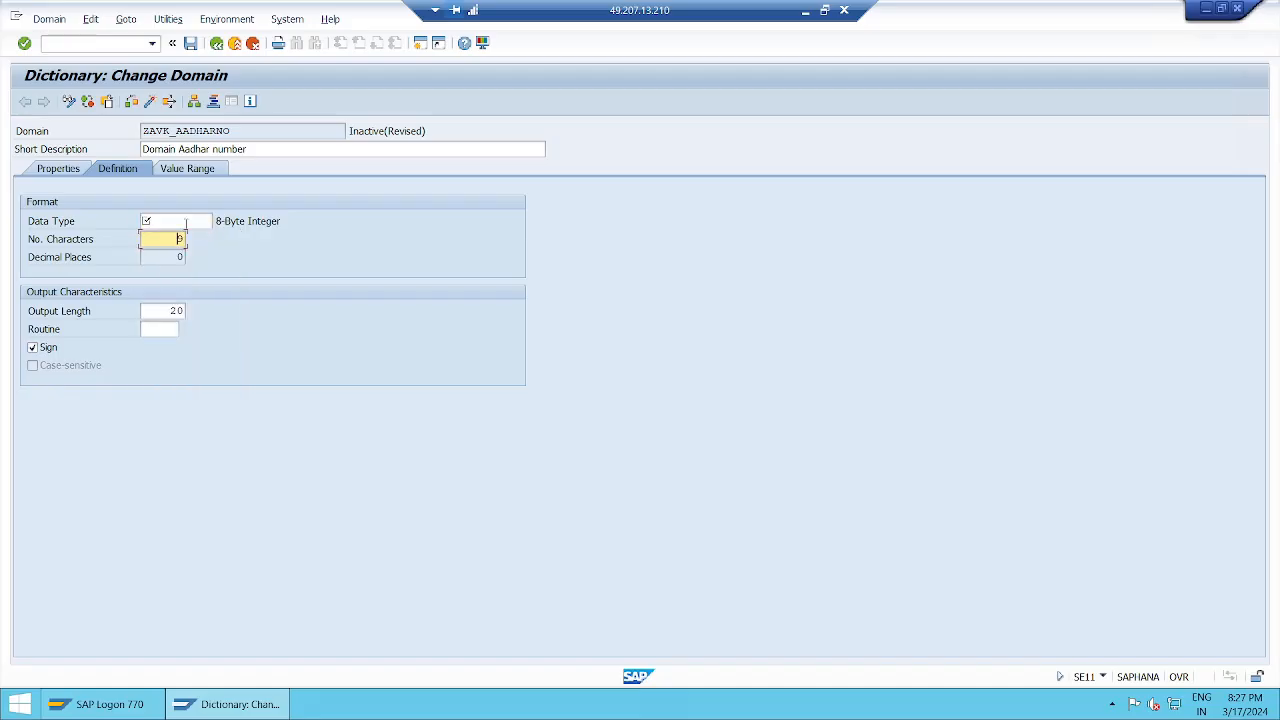
key(Tab)
key(Delete)
key(Delete)
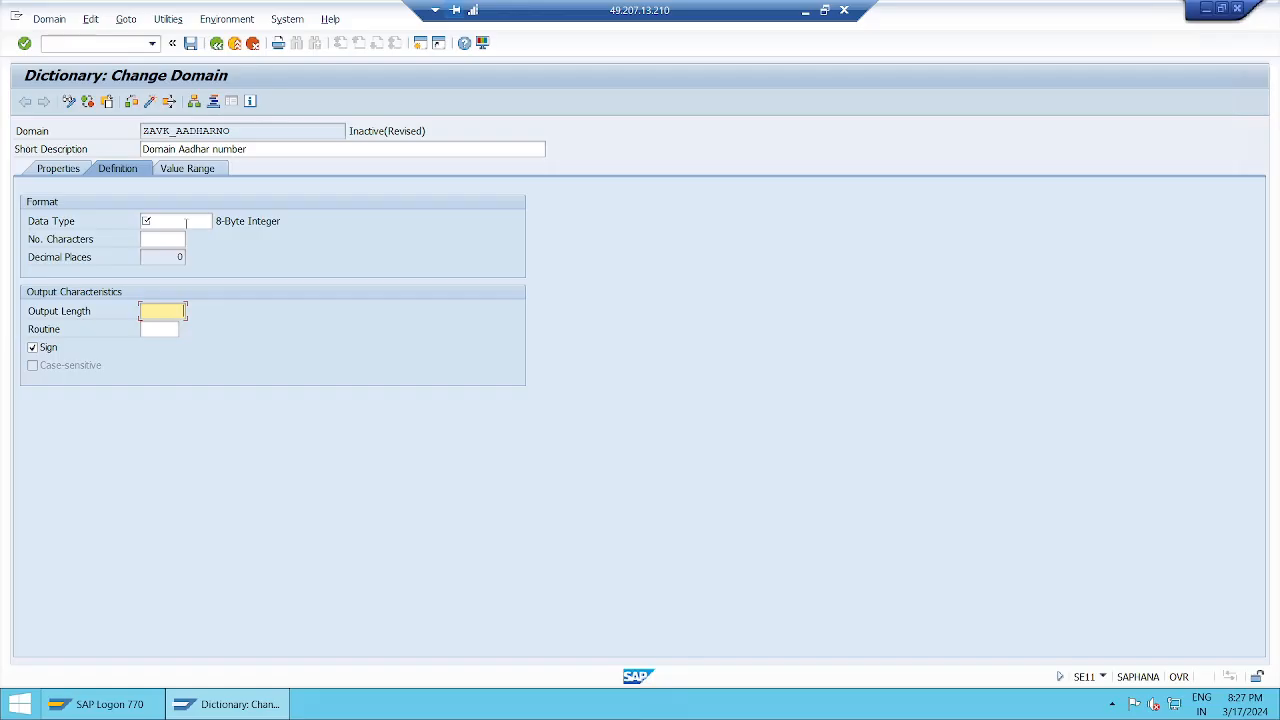
click(41, 348)
Set the domain's data type to FLTP and apply its fixed attributes.
click(177, 224)
text(fltp)
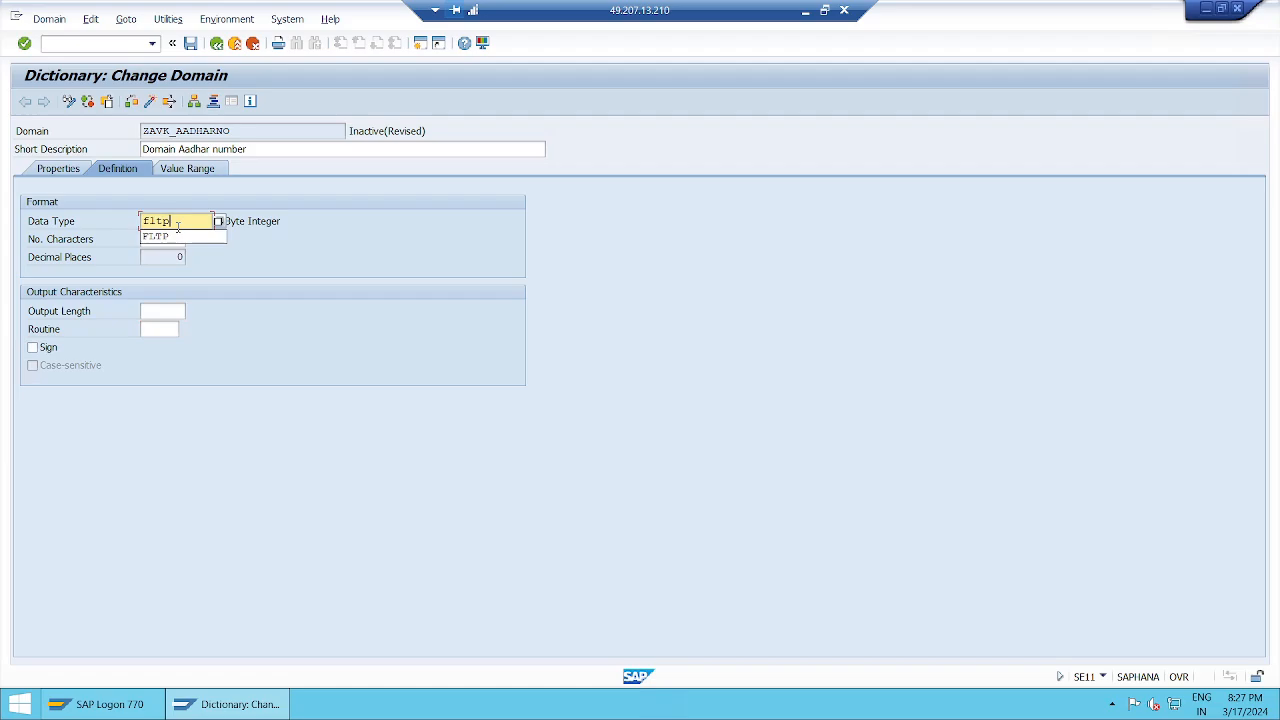
key(Return)
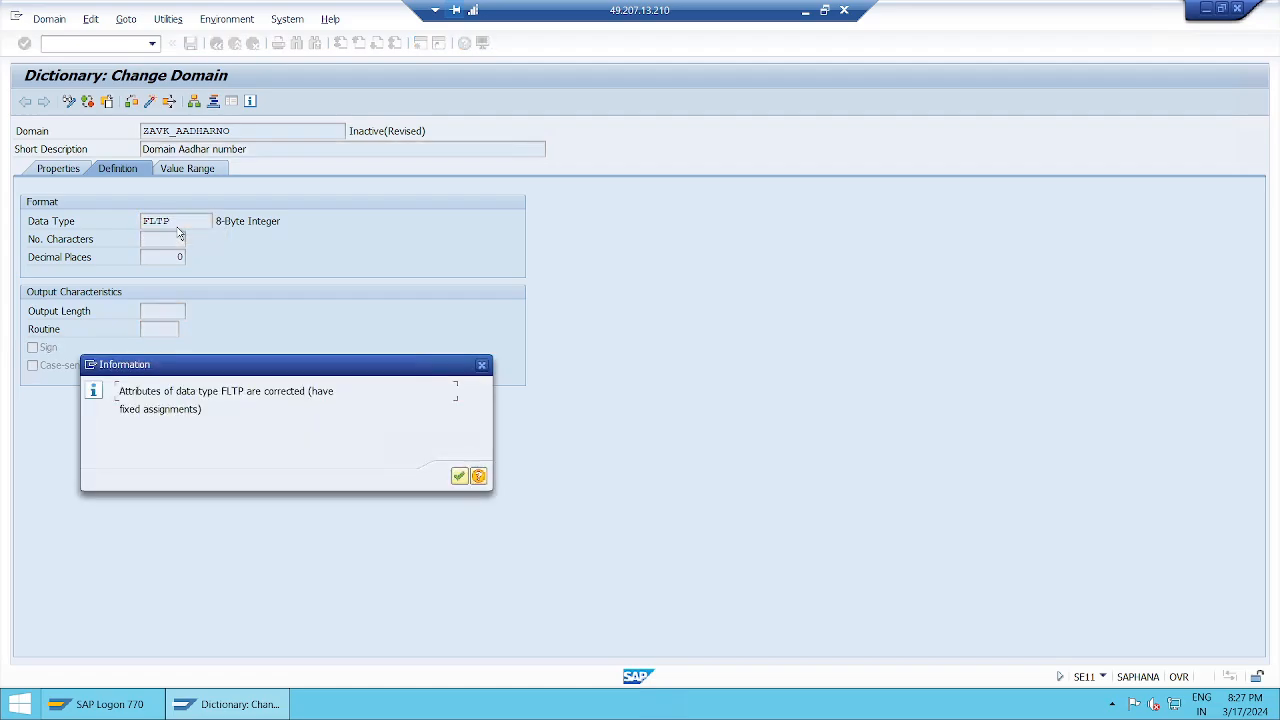
key(Return)
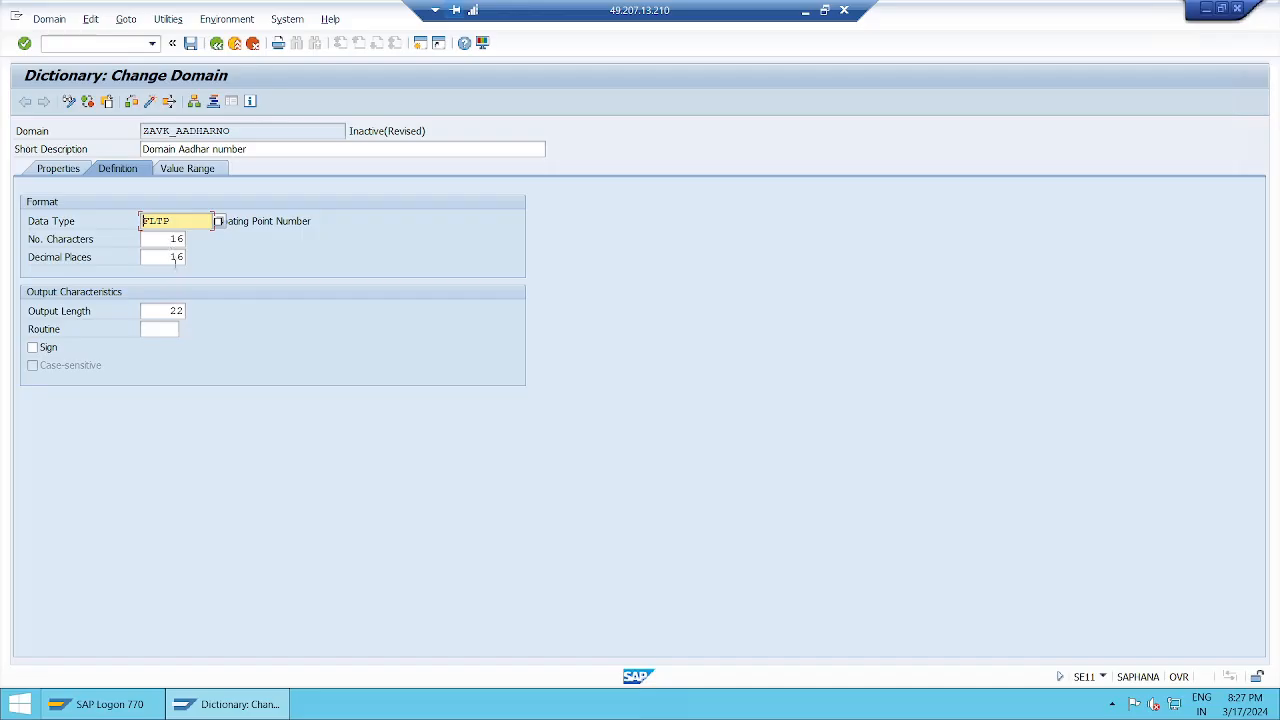
click(174, 257)
Switch to the Notepad session notes and start a new entry below INT4 reading "FLTP data type : it is numeric data type".
click(804, 16)
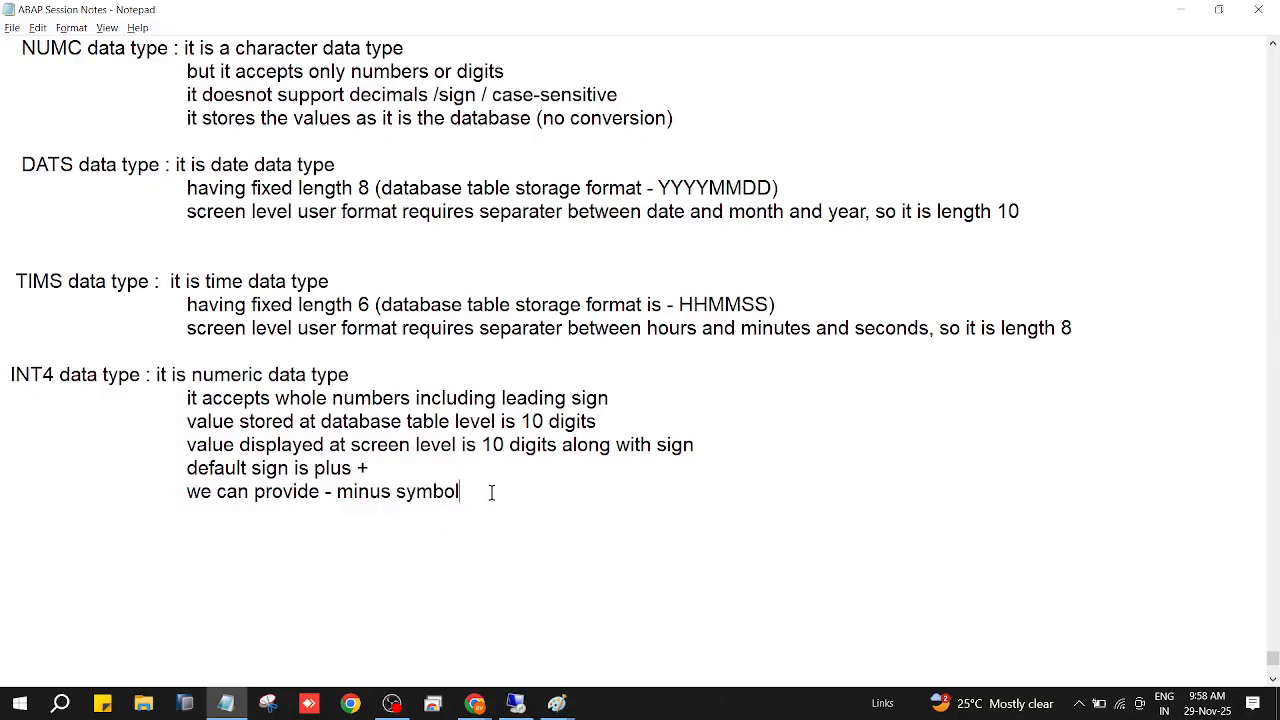
key(Return)
key(Return)
text(FLT )
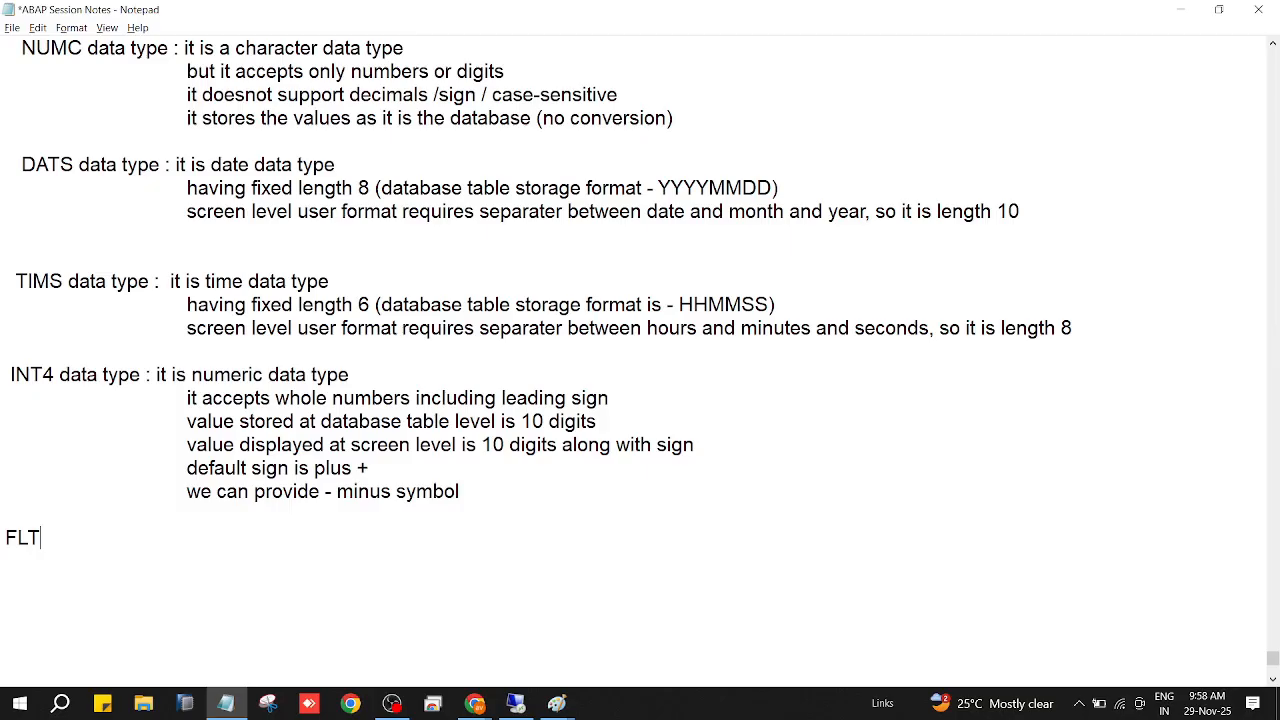
text(d)
key(BackSpace)
text(p)
key(BackSpace)
text(P data type )
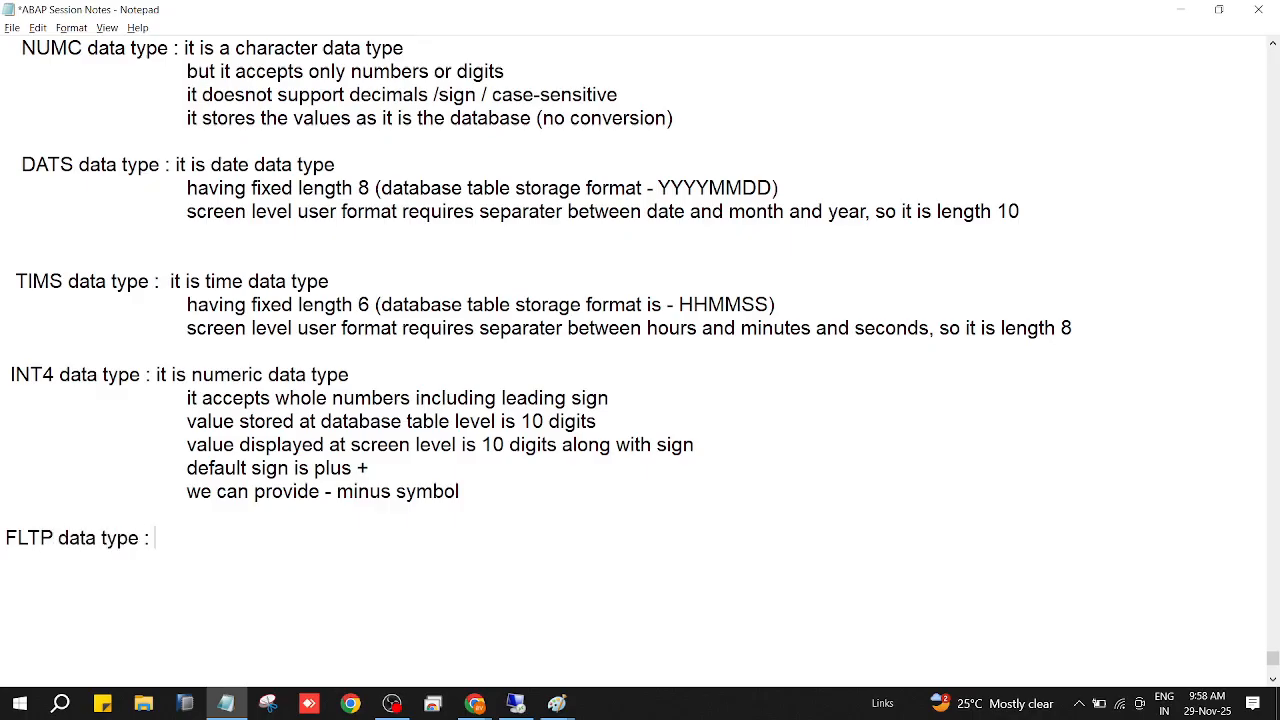
text(: it is numeric da)
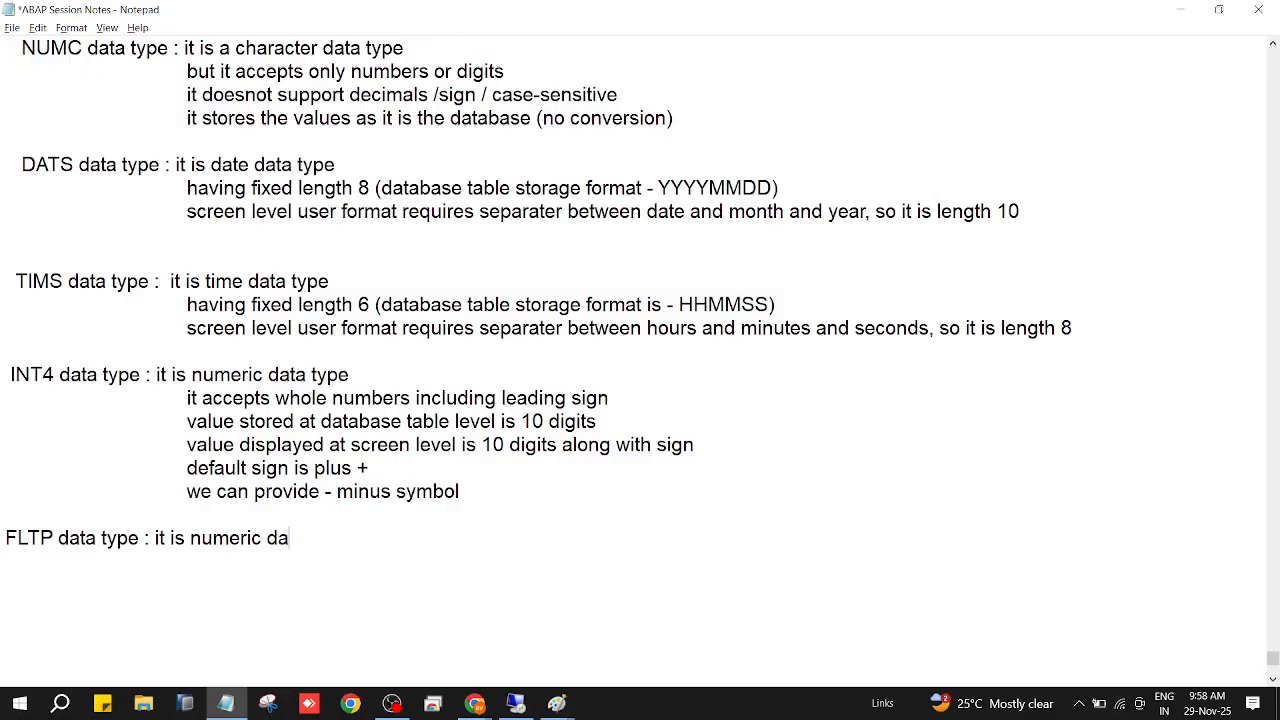
text(ta type)
Add the line "which supports decimals and sign also" to the FLTP notes, checking the SAP domain's settings while writing it.
key(Tab)
text(which su)
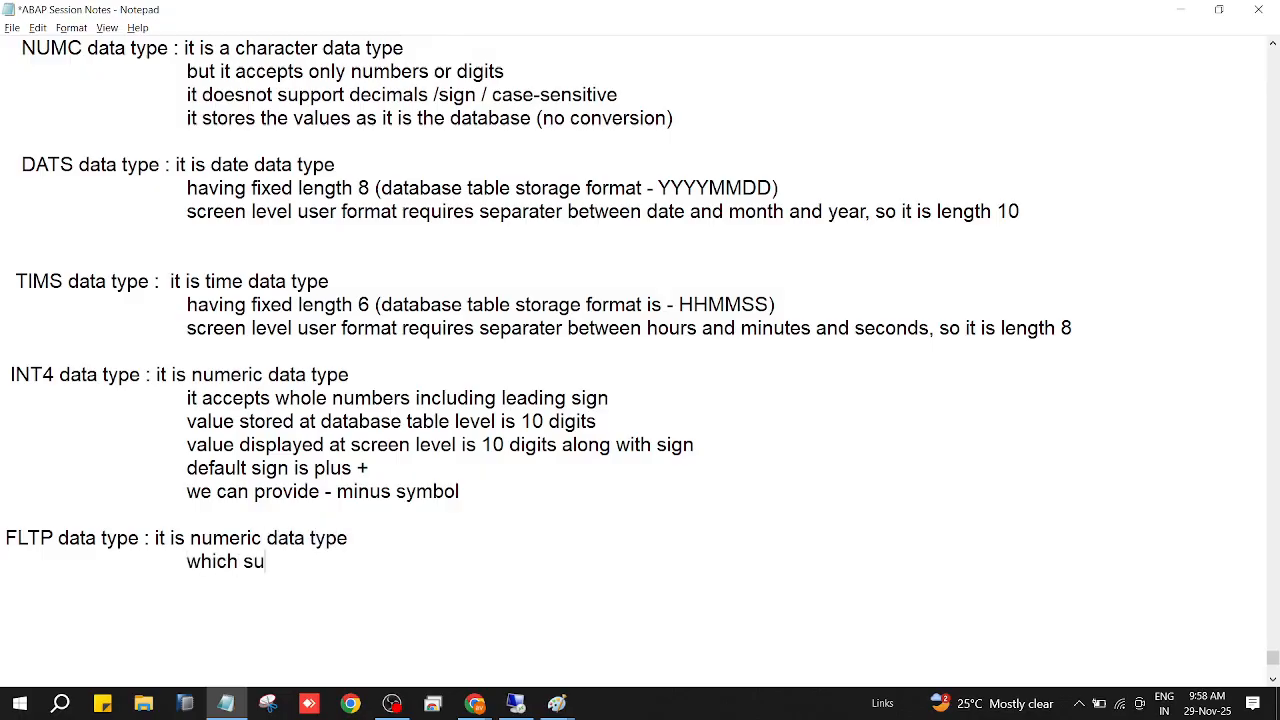
text(pports decimals)
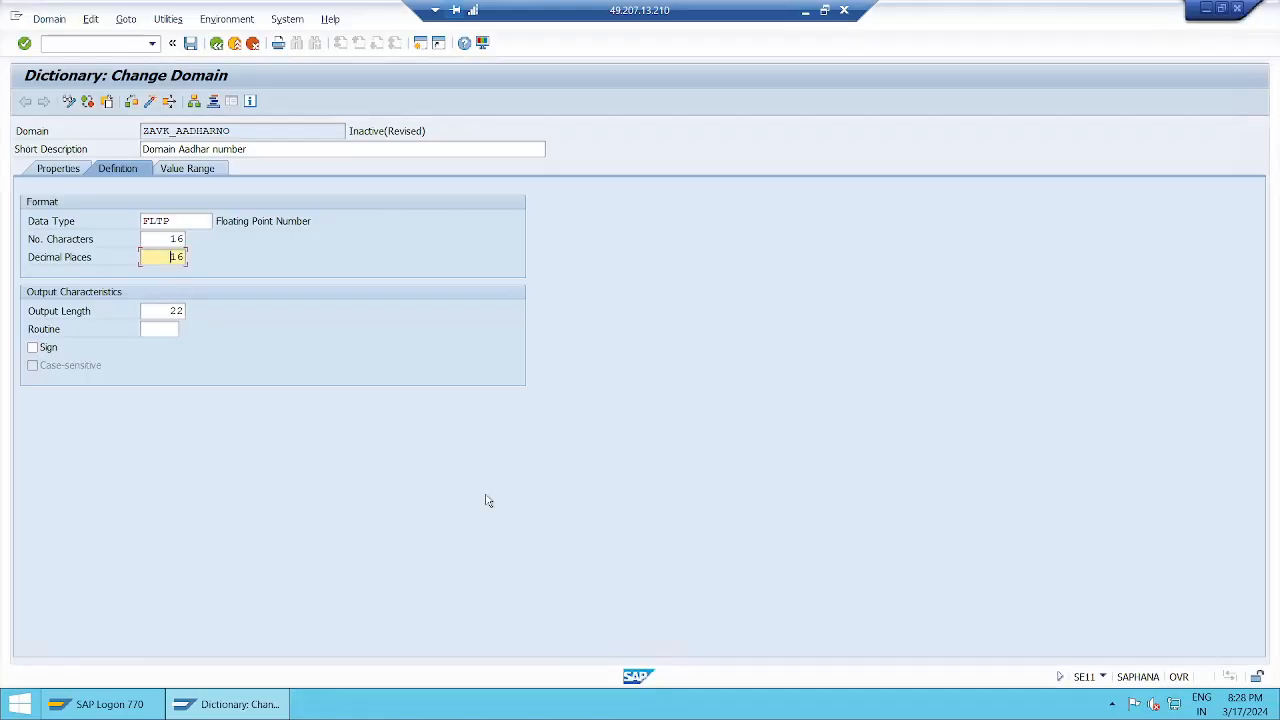
key(alt+Tab)
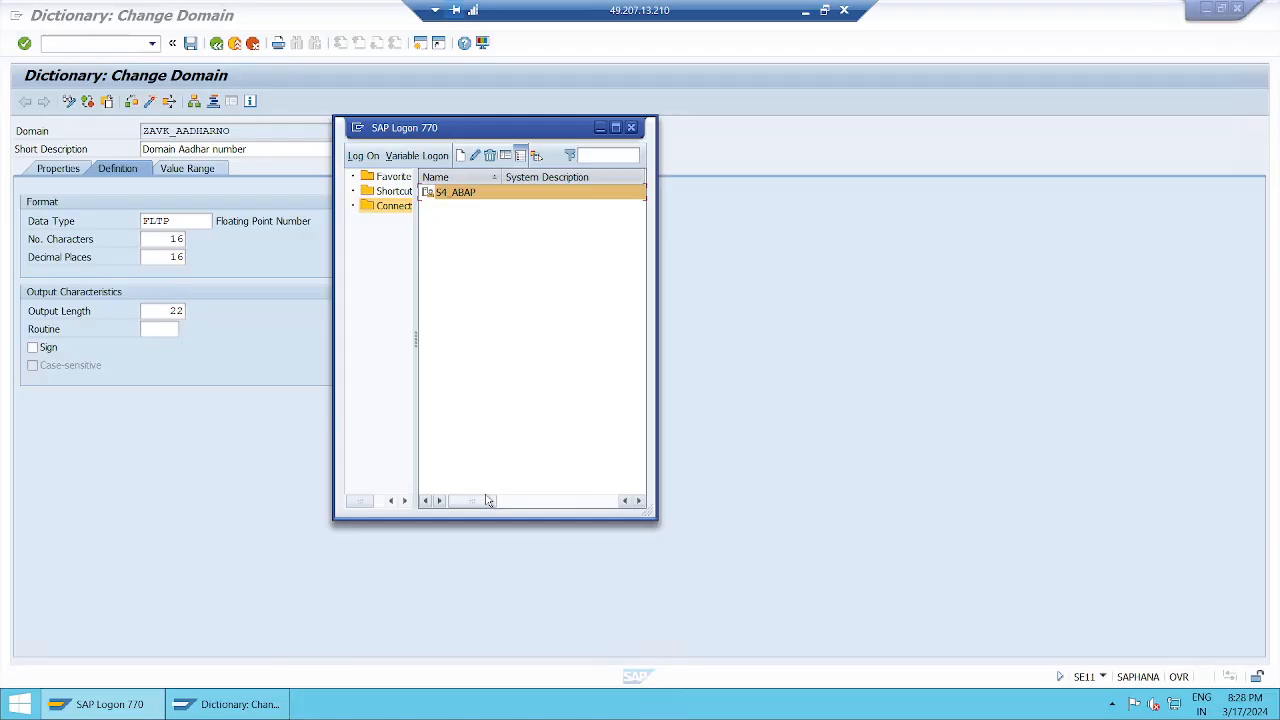
click(805, 11)
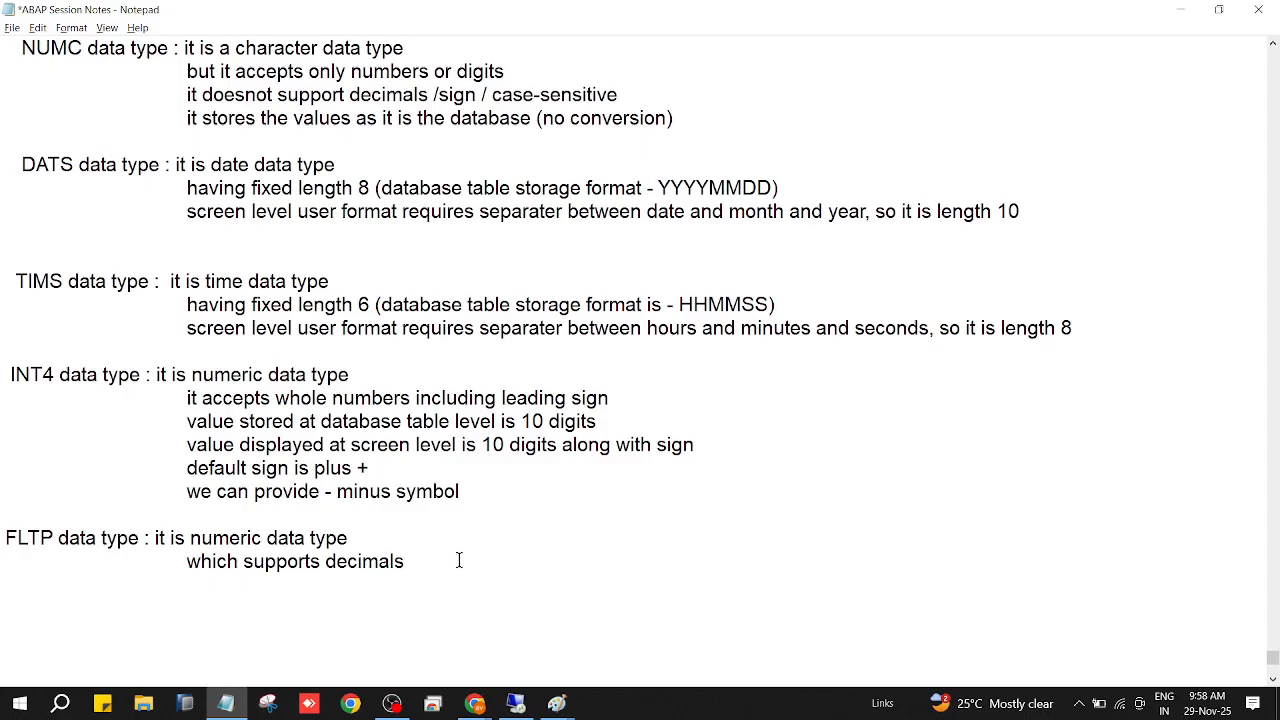
text(and sign also)
key(Return)
key(Tab)
Check FLTP's output length in the SAP domain and add the line "accepts numbers along with decimals" to the Notepad notes.
click(518, 706)
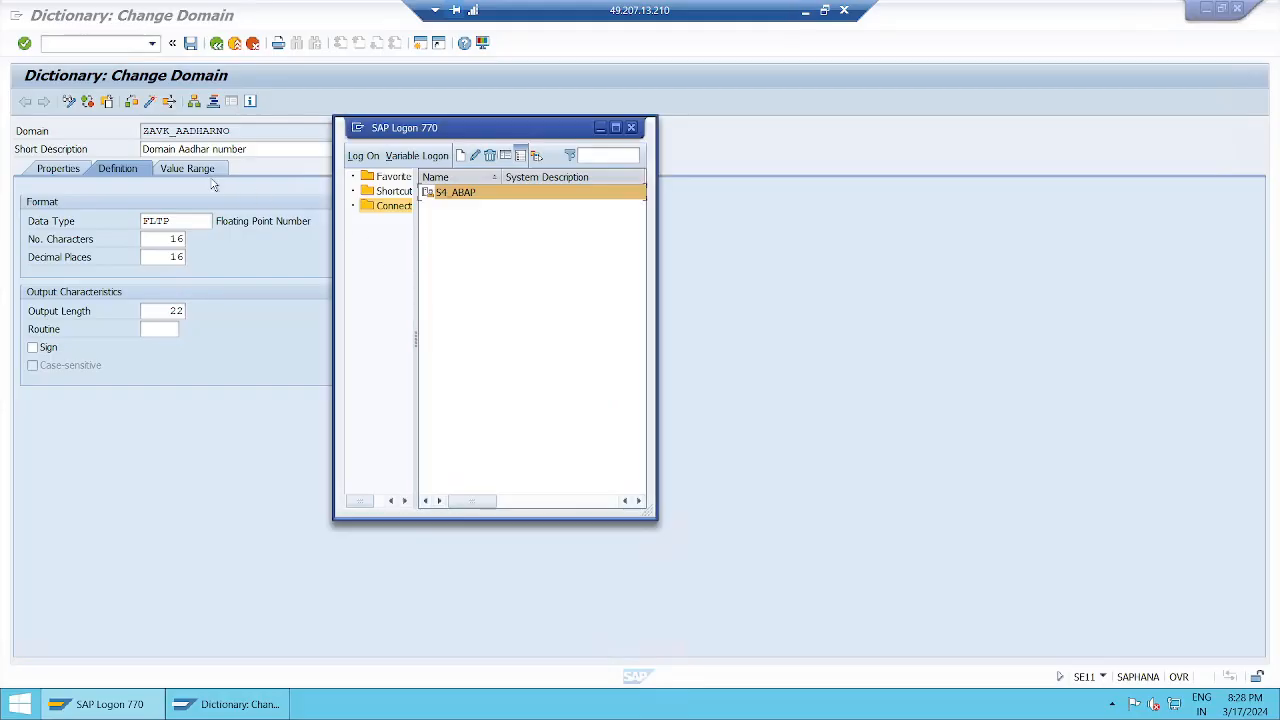
click(172, 311)
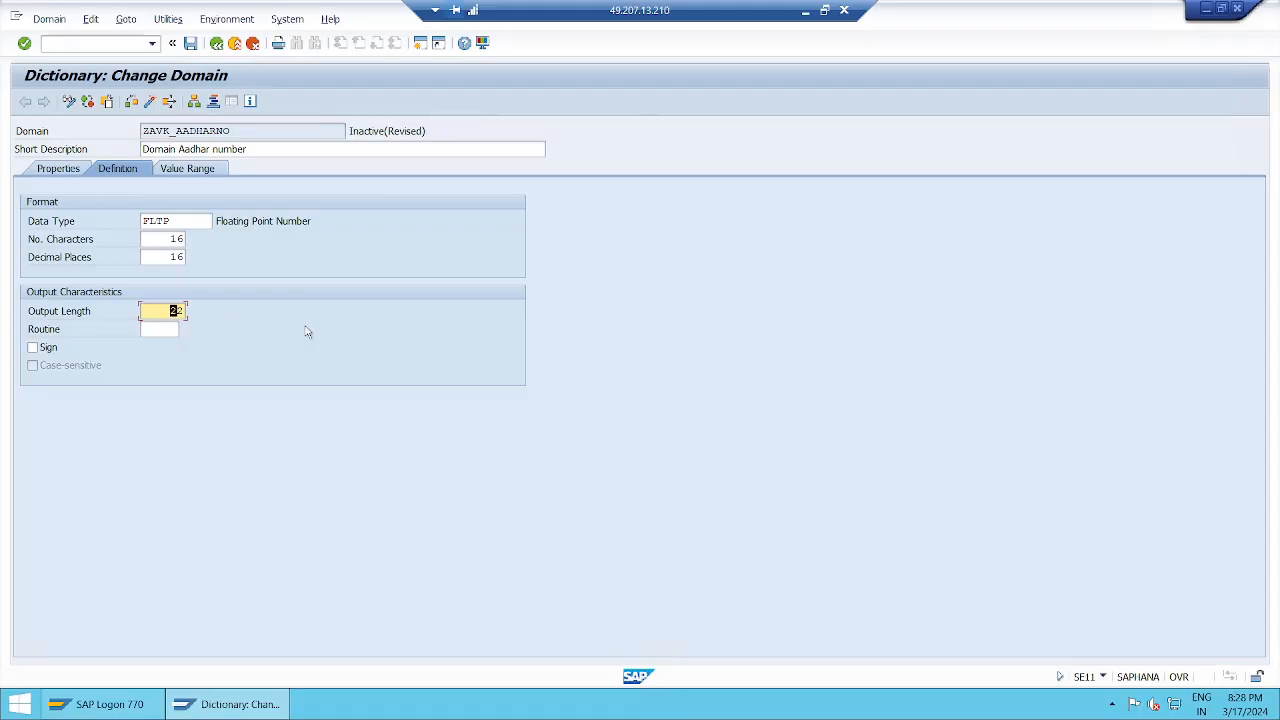
click(805, 12)
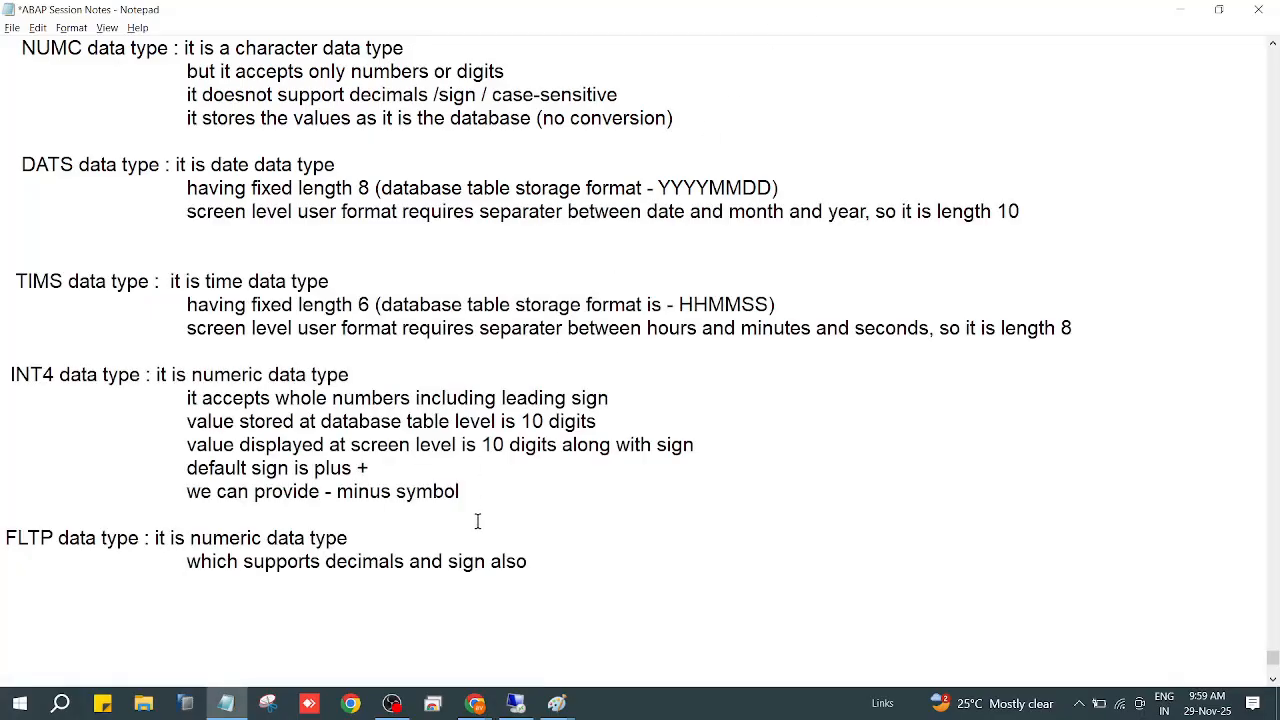
text(accepts numb)
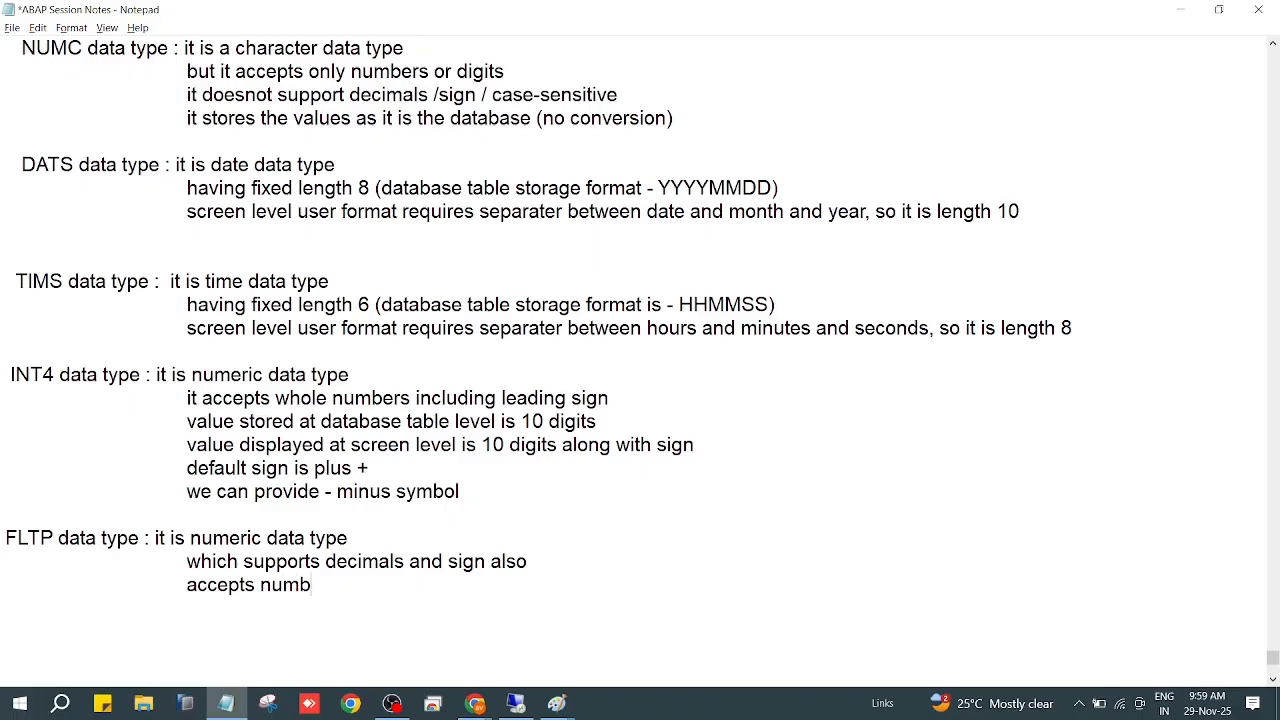
text(ers along with deci)
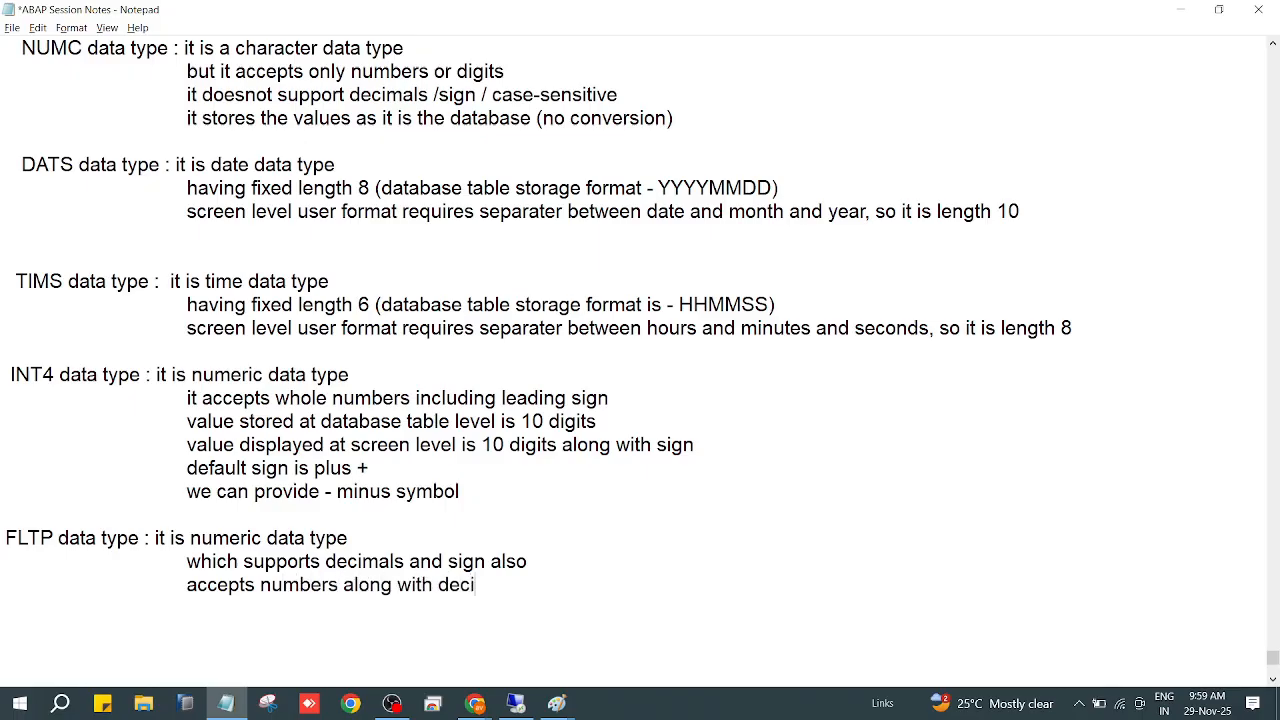
text(mals)
Add the line "screen field accepts value up to 22 digits" to the FLTP notes.
key(Return)
key(Tab)
key(Tab)
text(screen value)
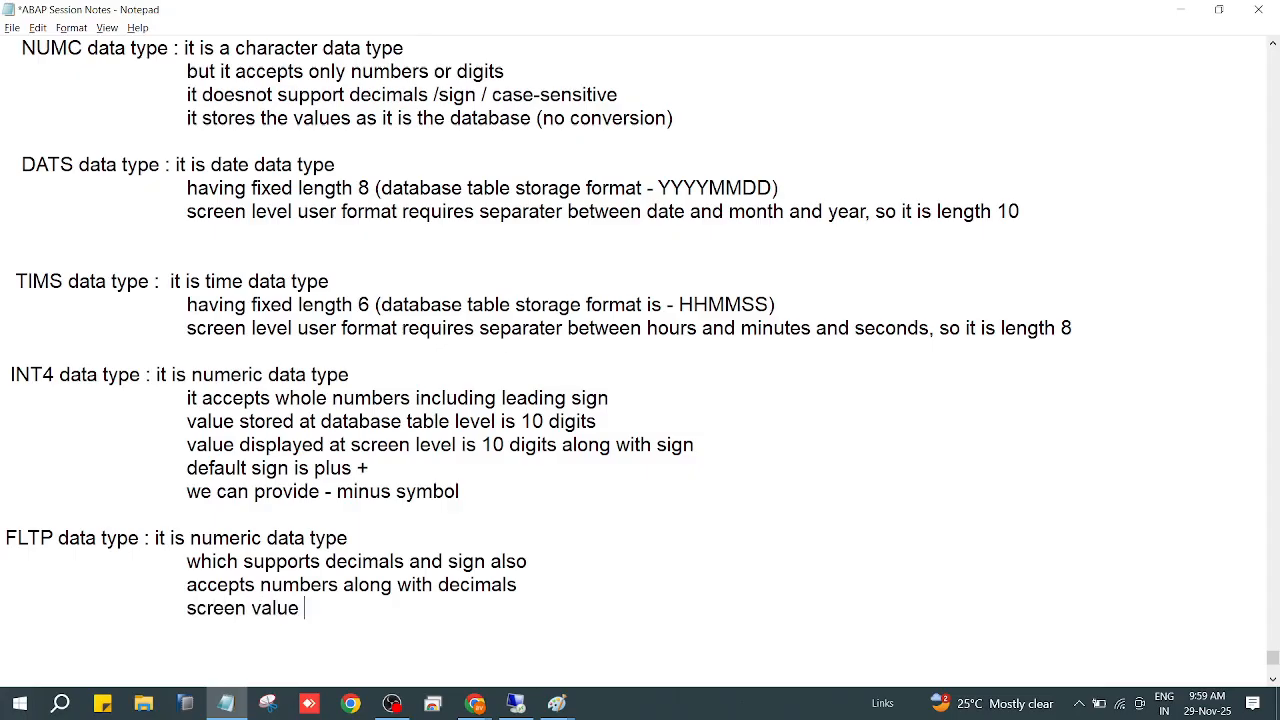
key(BackSpace)
key(BackSpace)
key(BackSpace)
key(BackSpace)
key(BackSpace)
key(BackSpace)
text(field accepts )
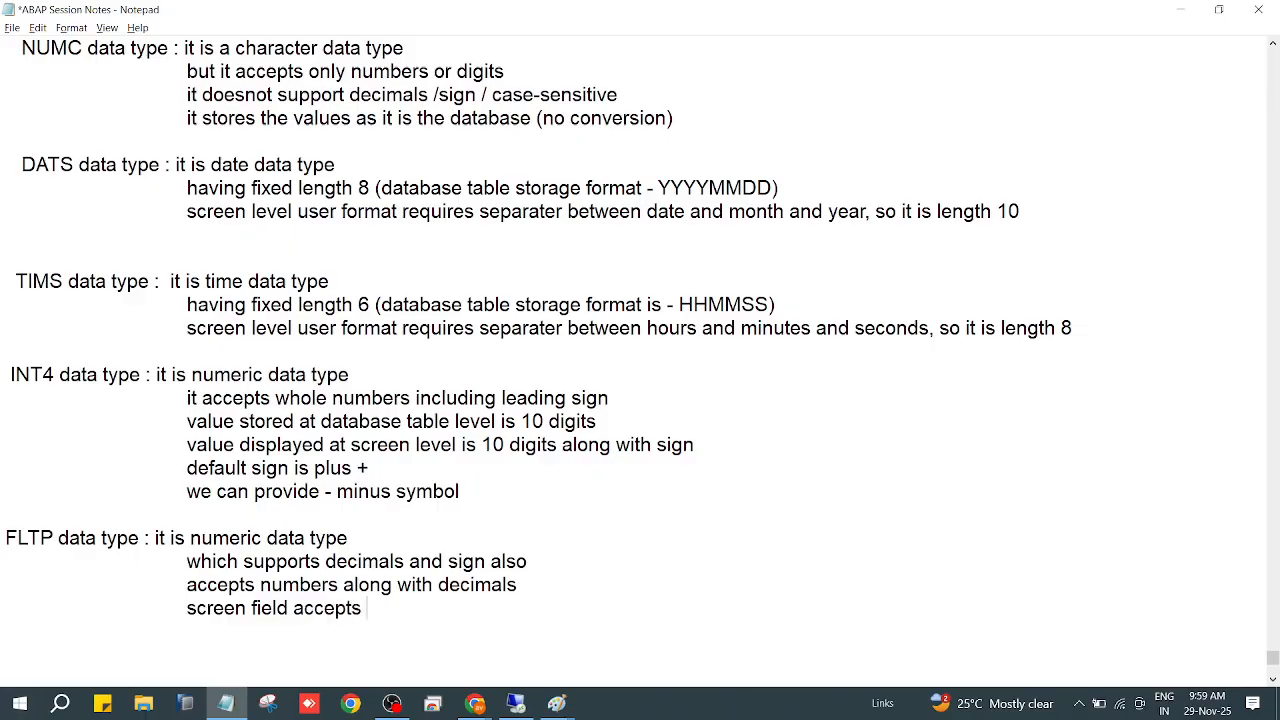
text(value up to 22)
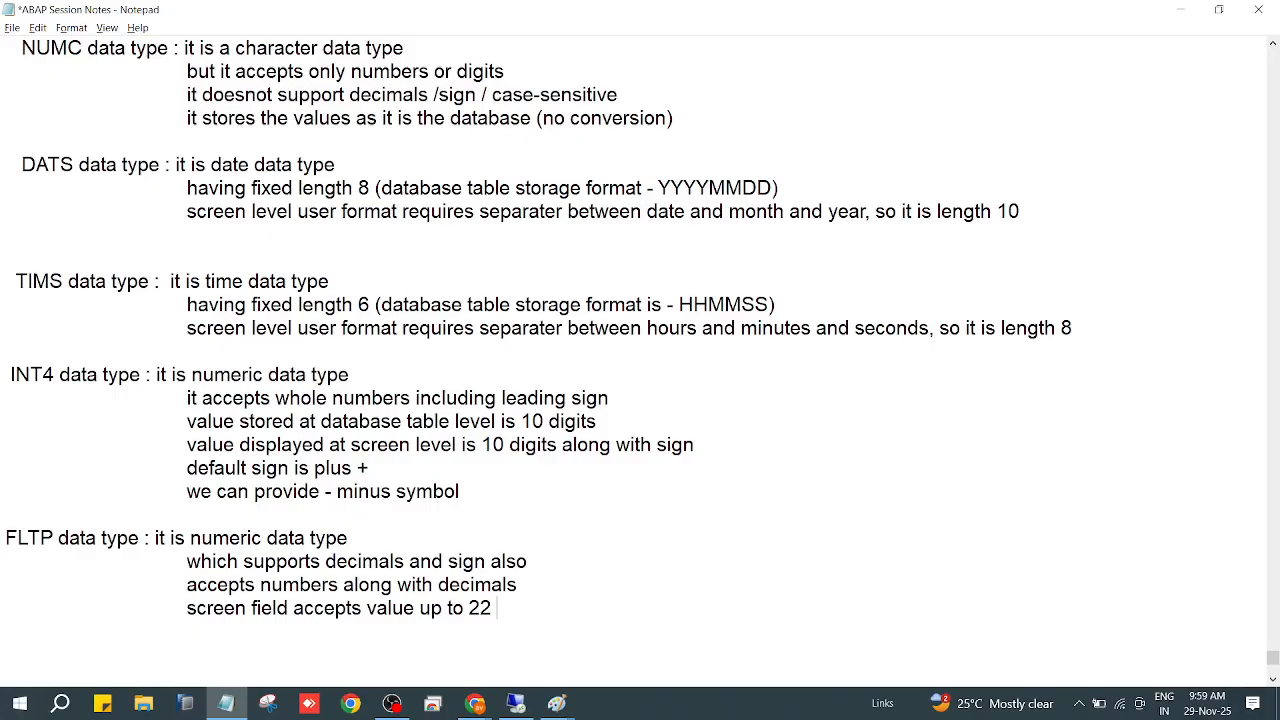
text( digits)
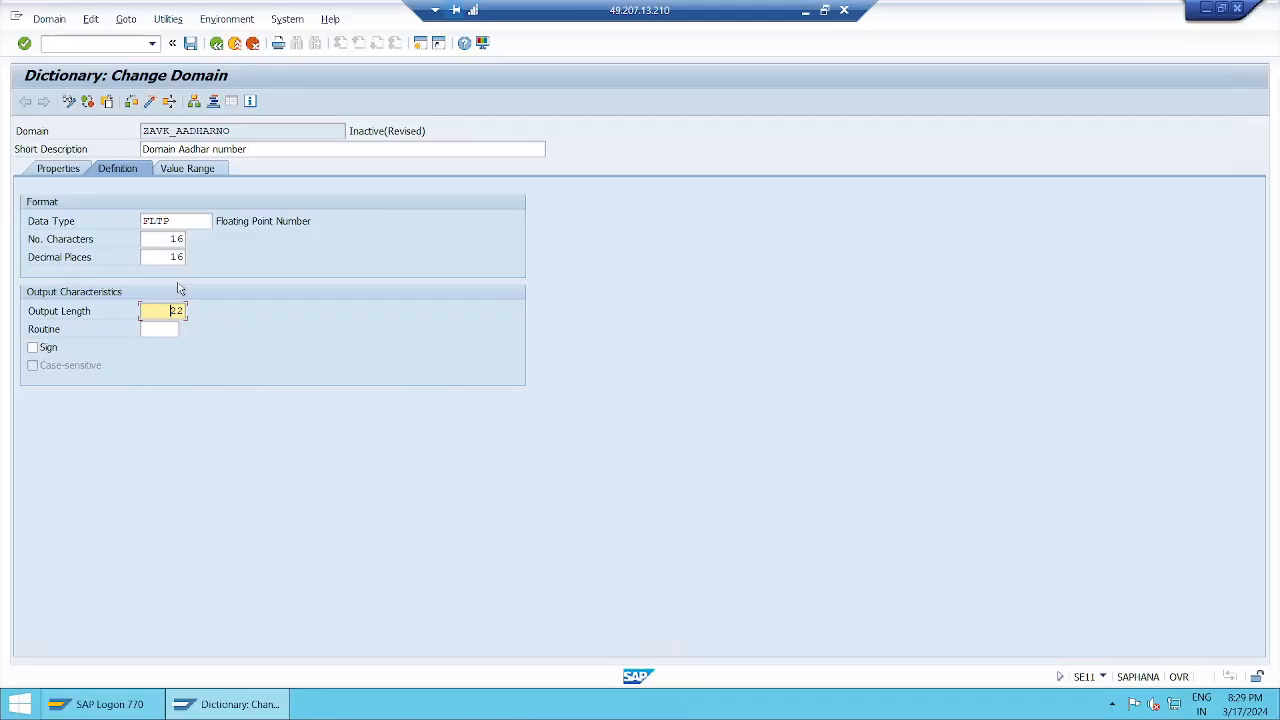
Back in the Notepad notes, add the FLTP line "database table storage level, it stores as 16 numbers with 16 decimal places".
click(806, 11)
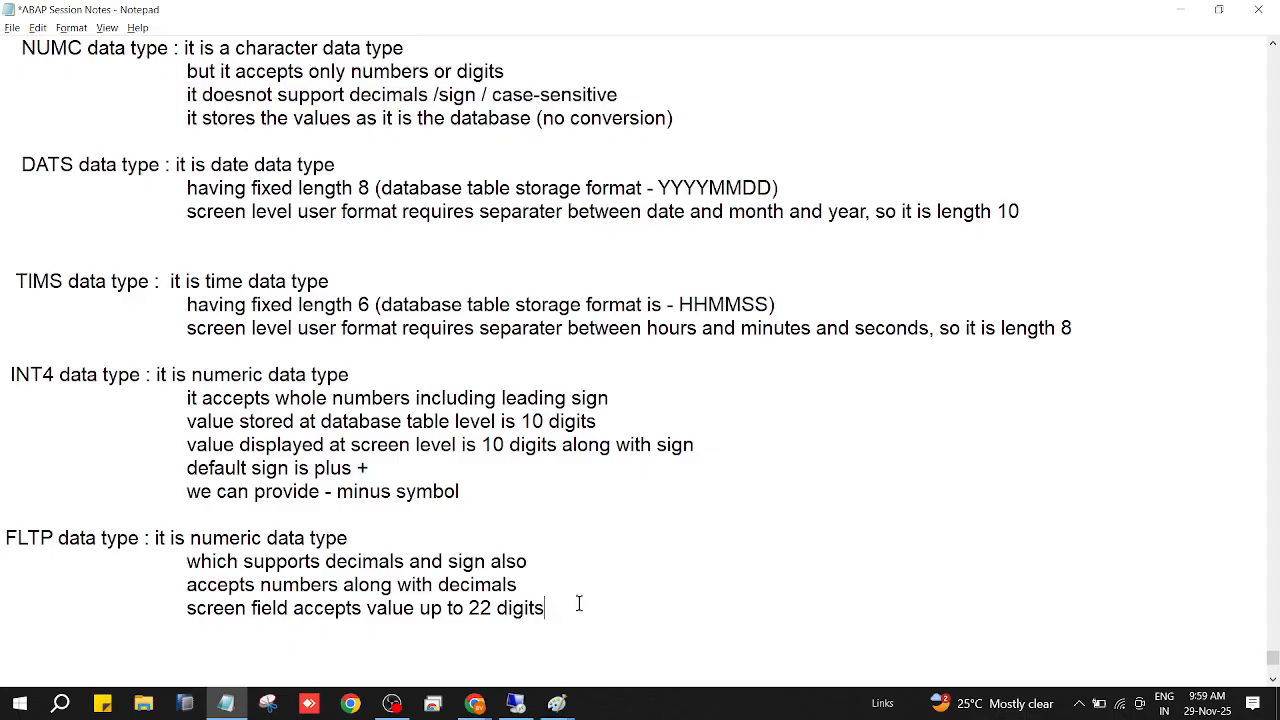
key(Return)
key(Tab)
text(database tabl)
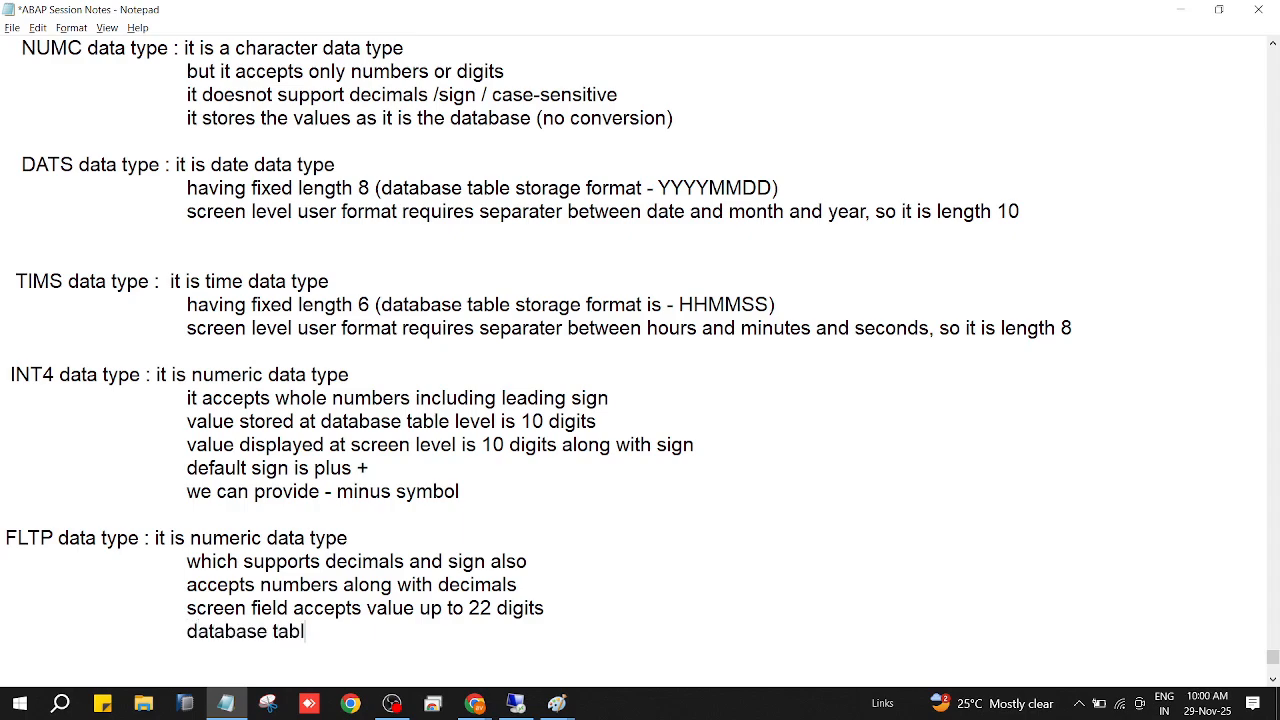
text(e storage level)
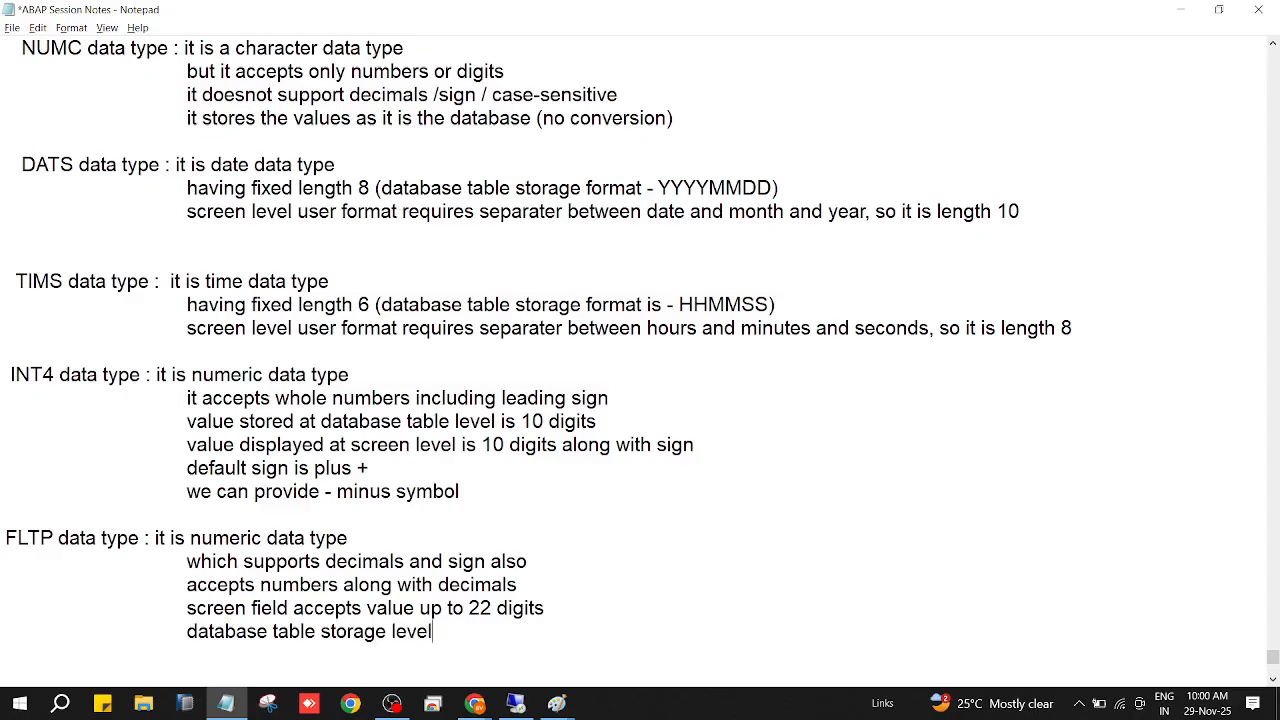
text(, it stores as )
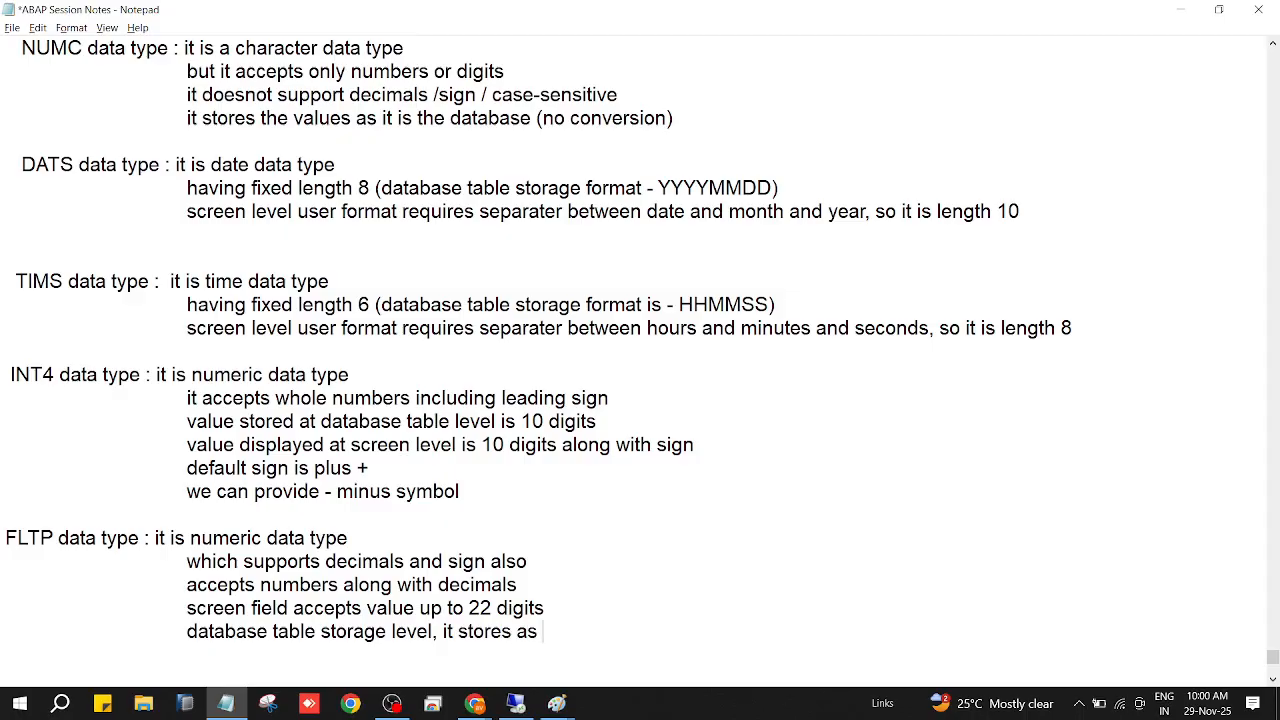
text(16 number s)
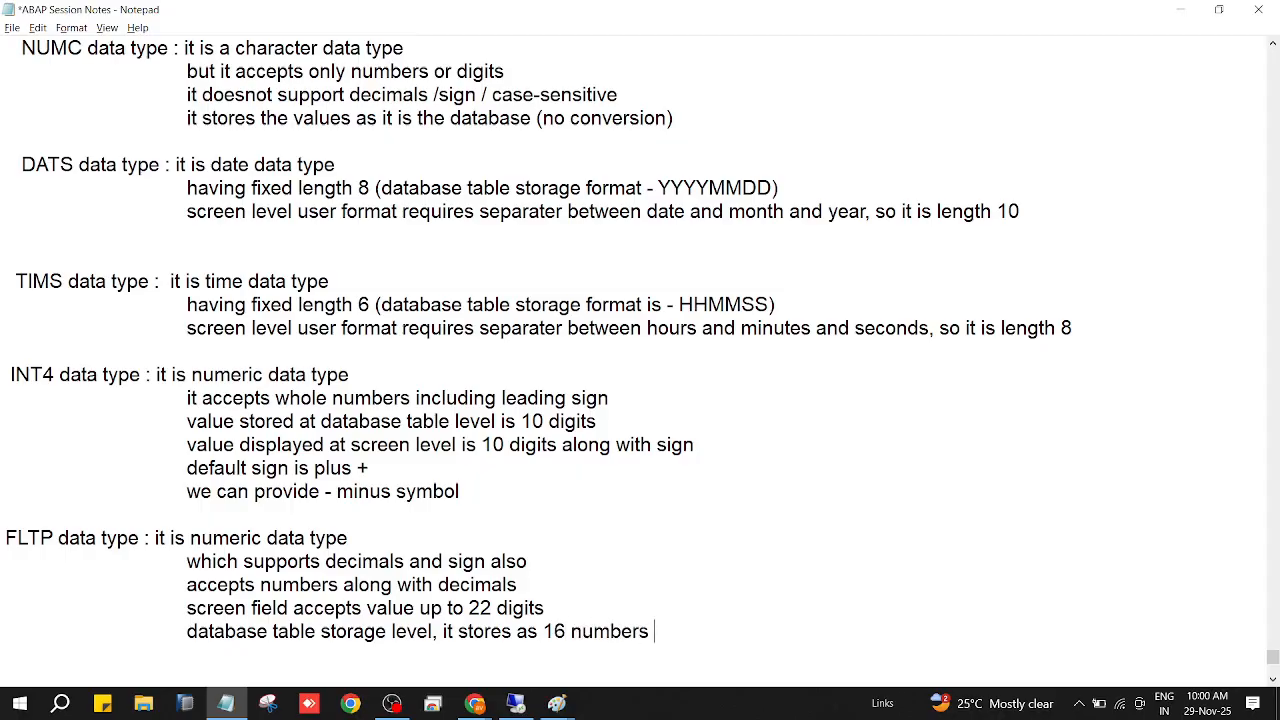
text(with 16 dec)
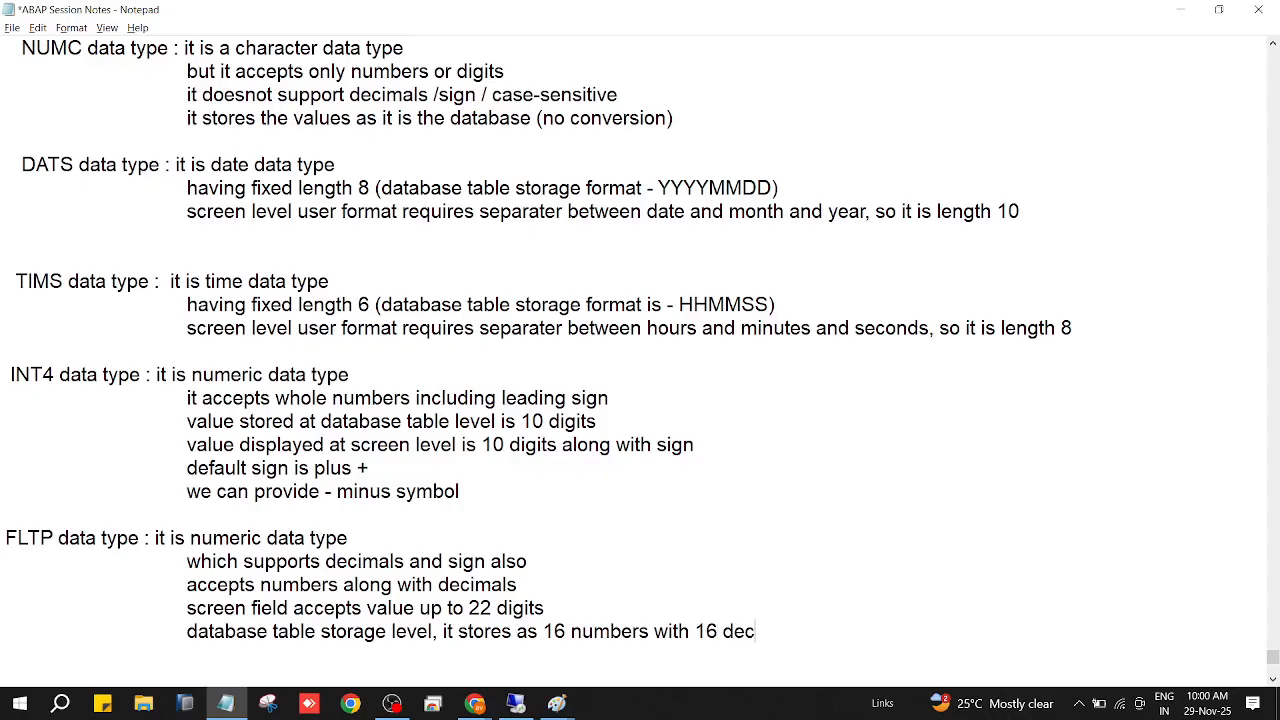
text(imal places)
Switch to the SAP domain, review FLTP's lengths, and clear the data type, number of characters, decimal places and output length.
key(alt+Tab)
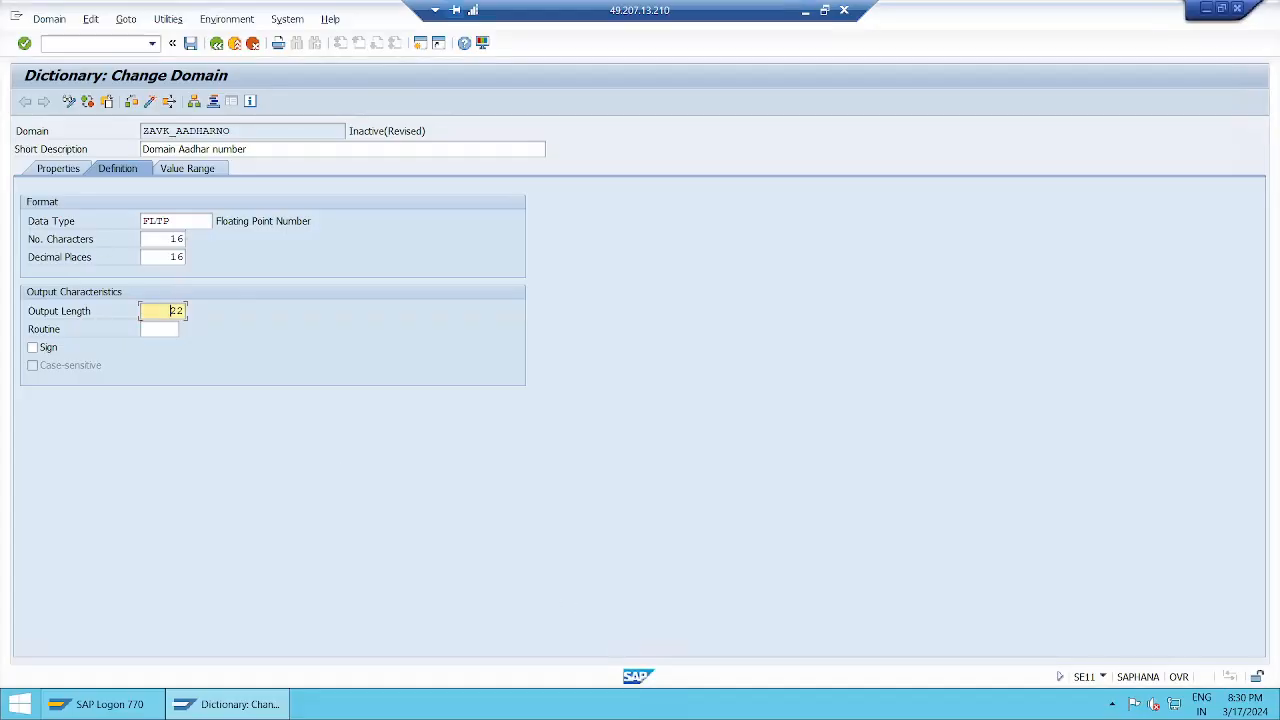
click(168, 240)
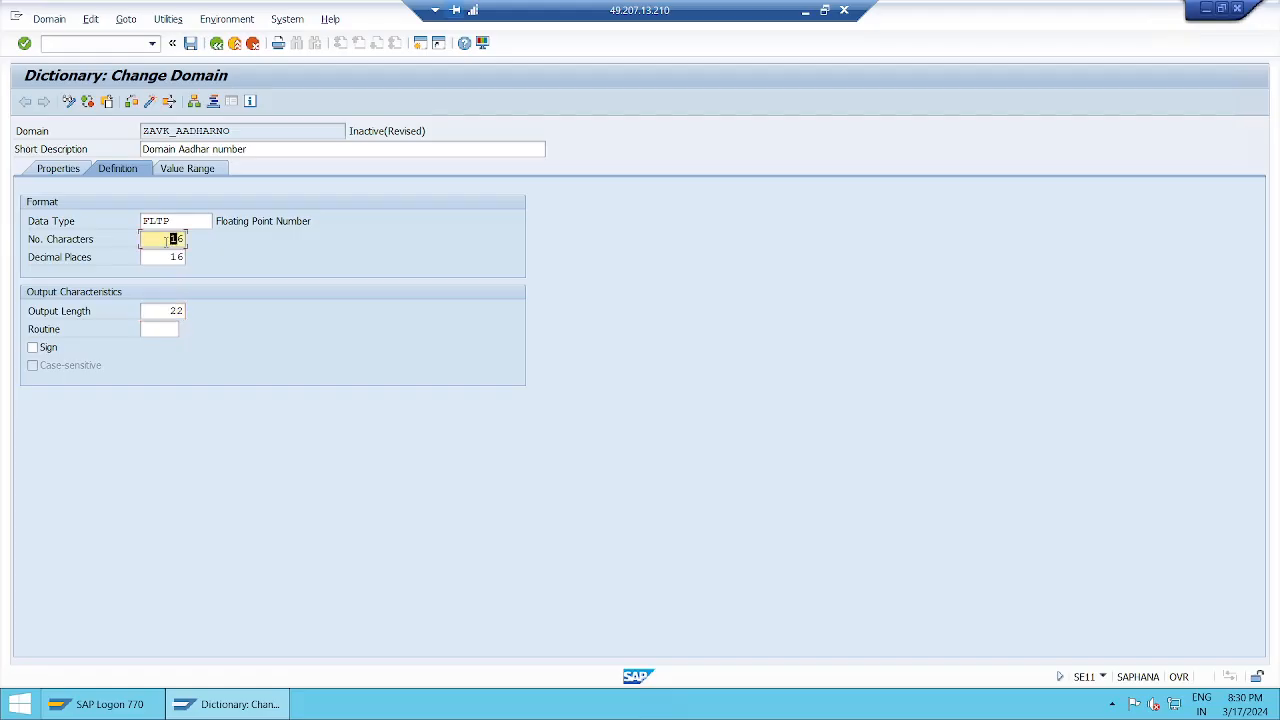
click(167, 257)
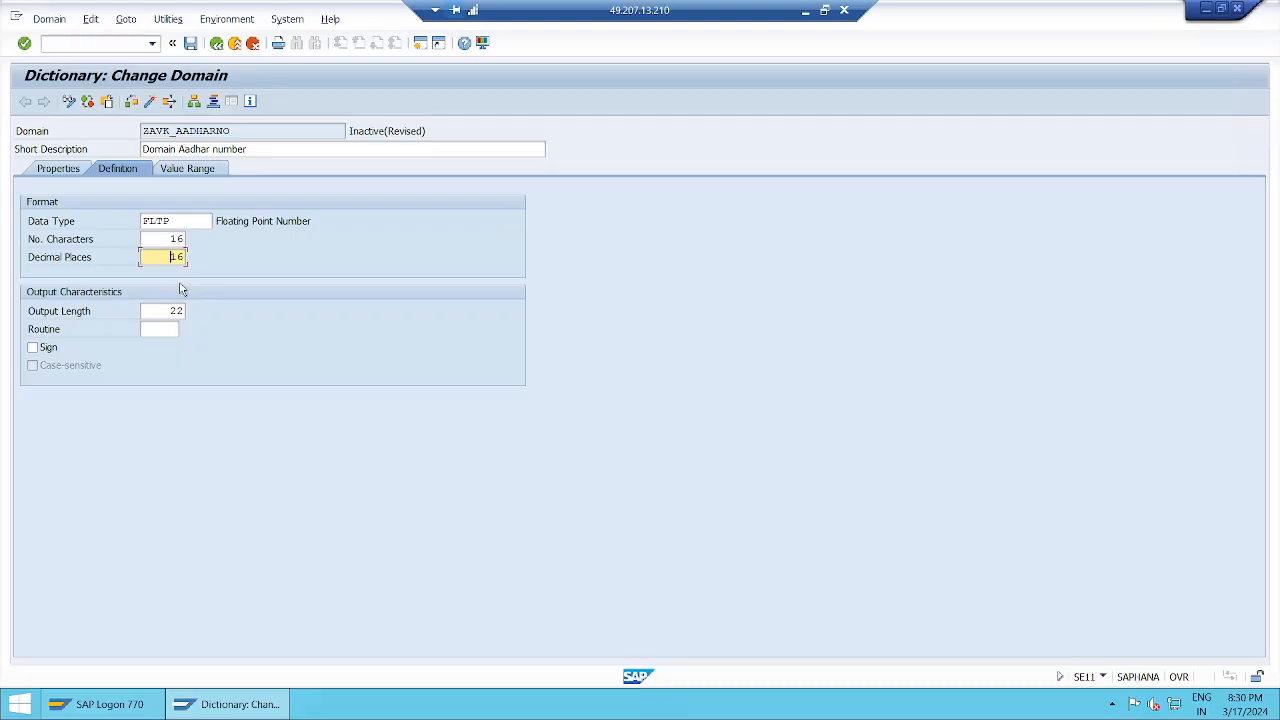
click(193, 218)
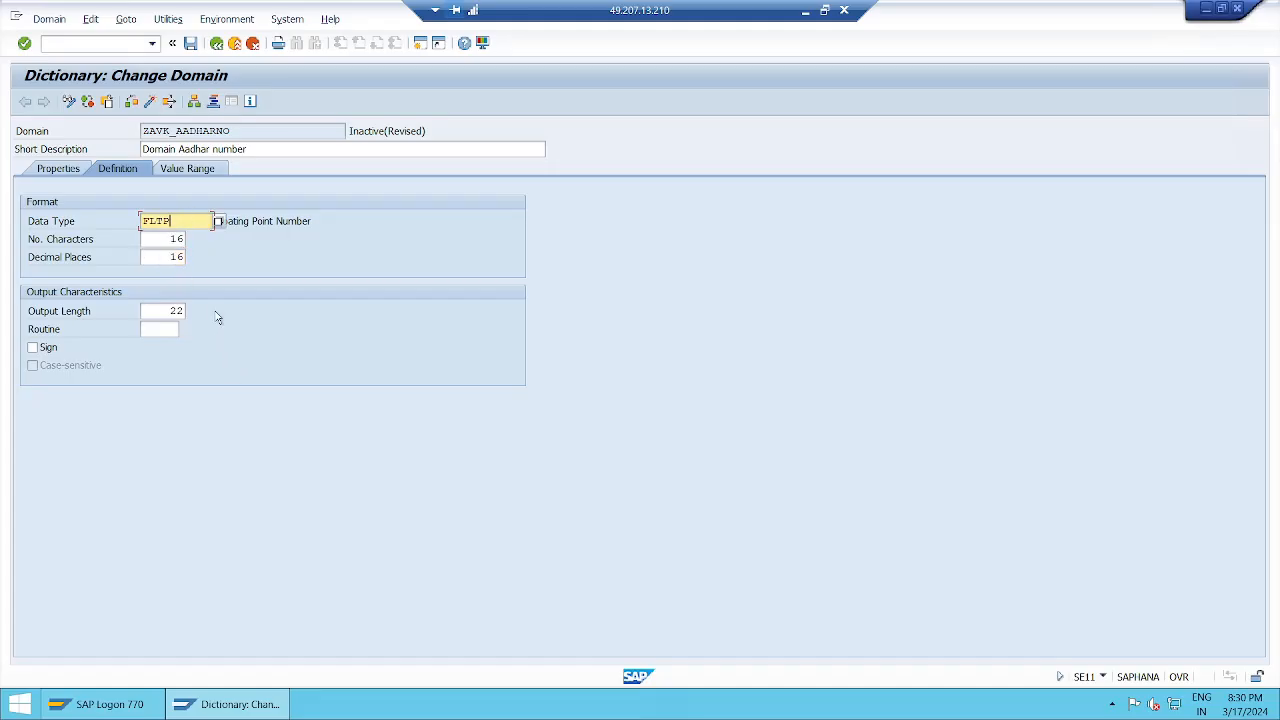
key(BackSpace)
key(BackSpace)
key(BackSpace)
key(BackSpace)
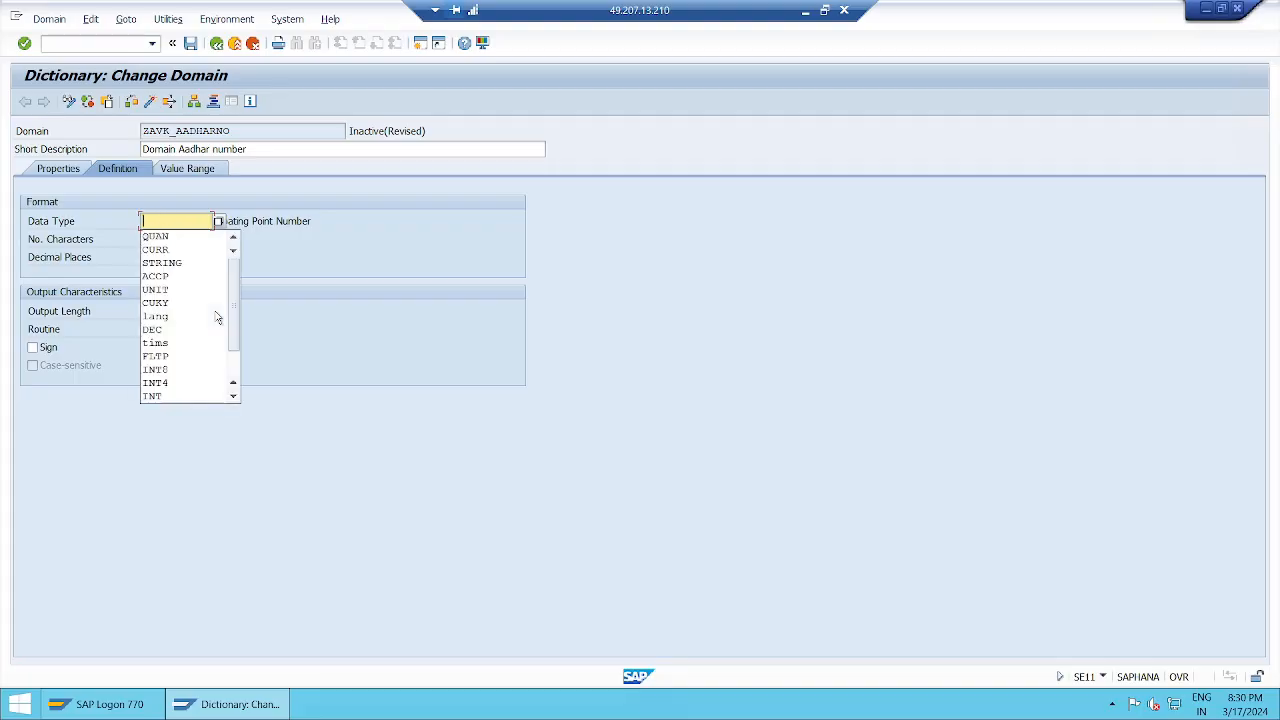
key(Tab)
key(Delete)
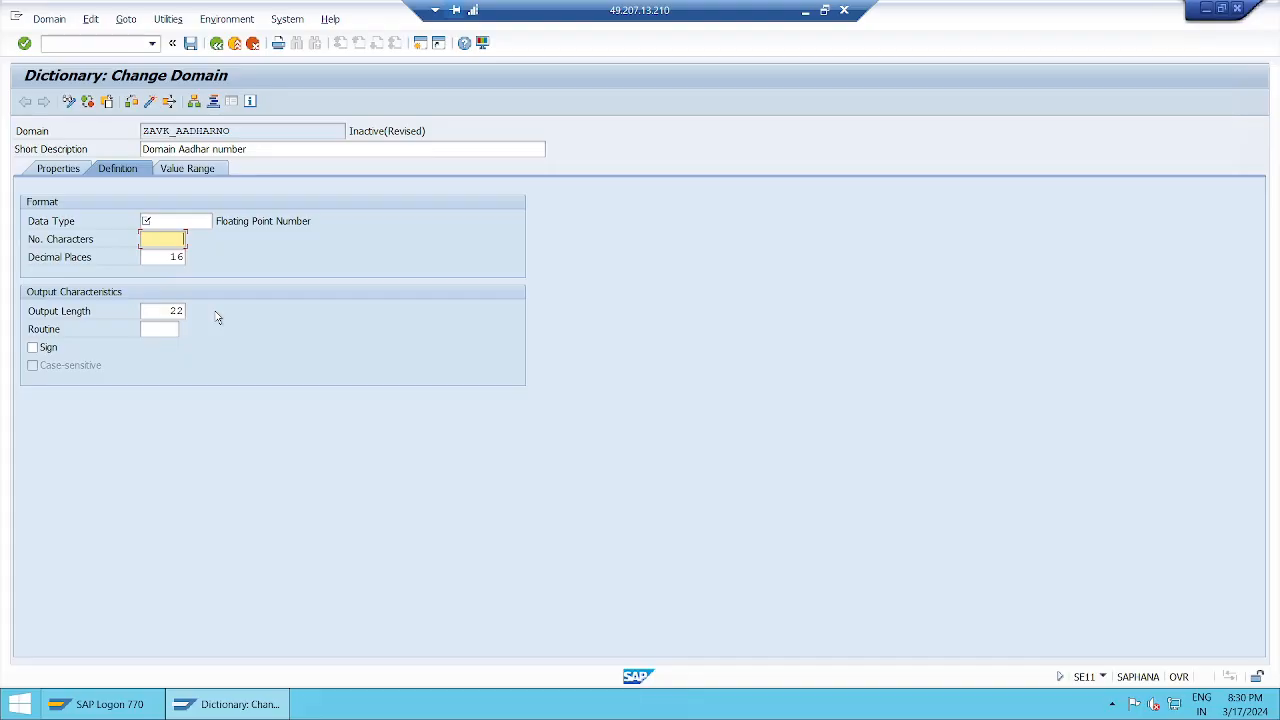
key(Tab)
key(Delete)
key(Delete)
key(Tab)
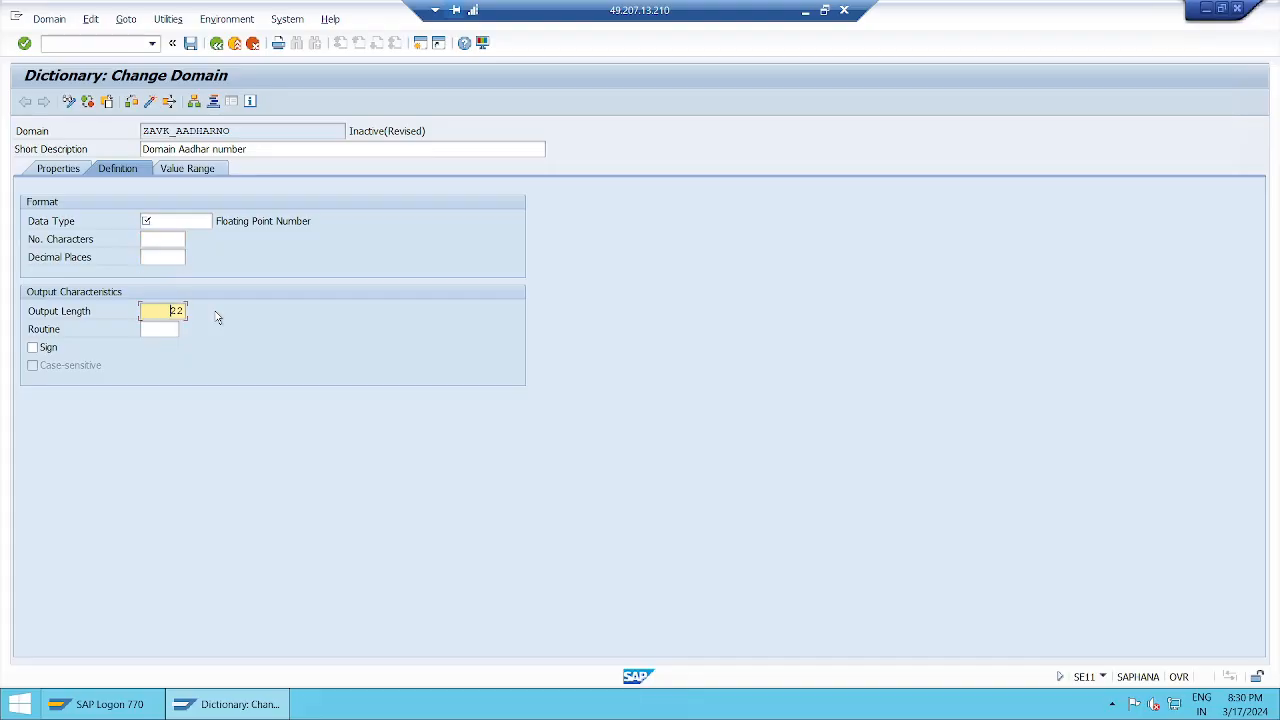
key(Delete)
key(Delete)
Set the domain's data type to DEC, apply it, and point out its type description.
click(161, 222)
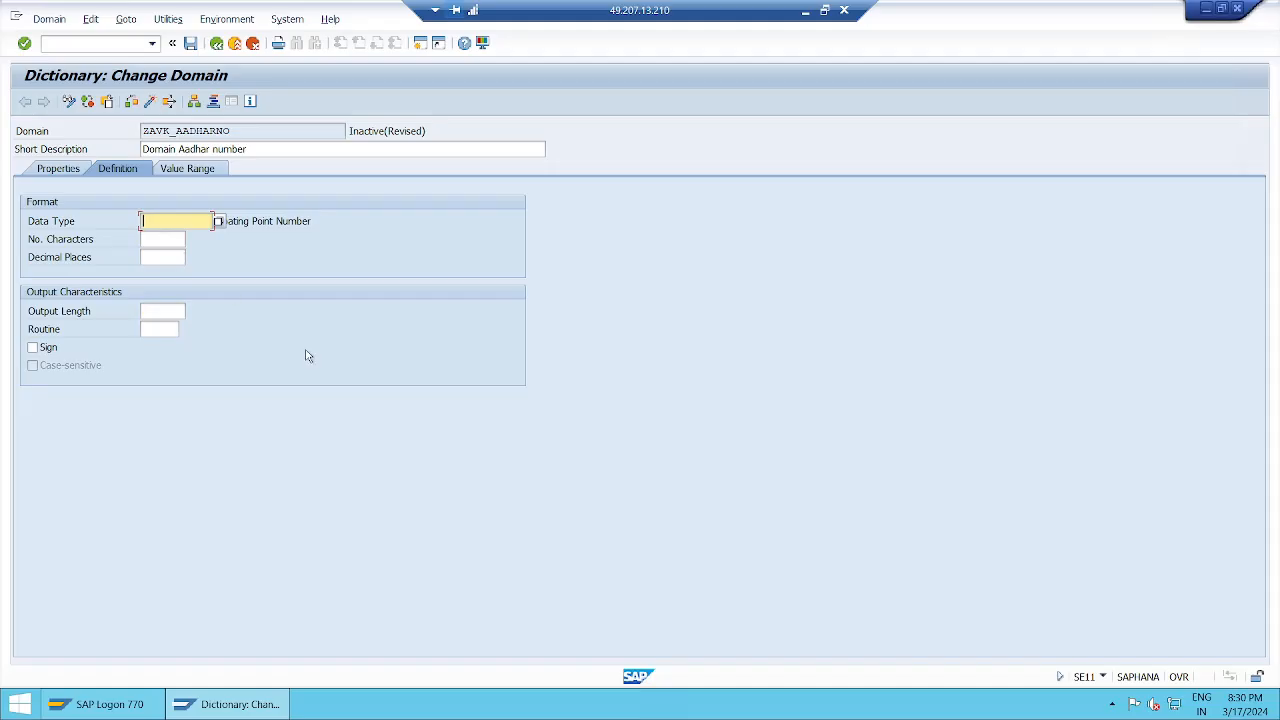
text(des)
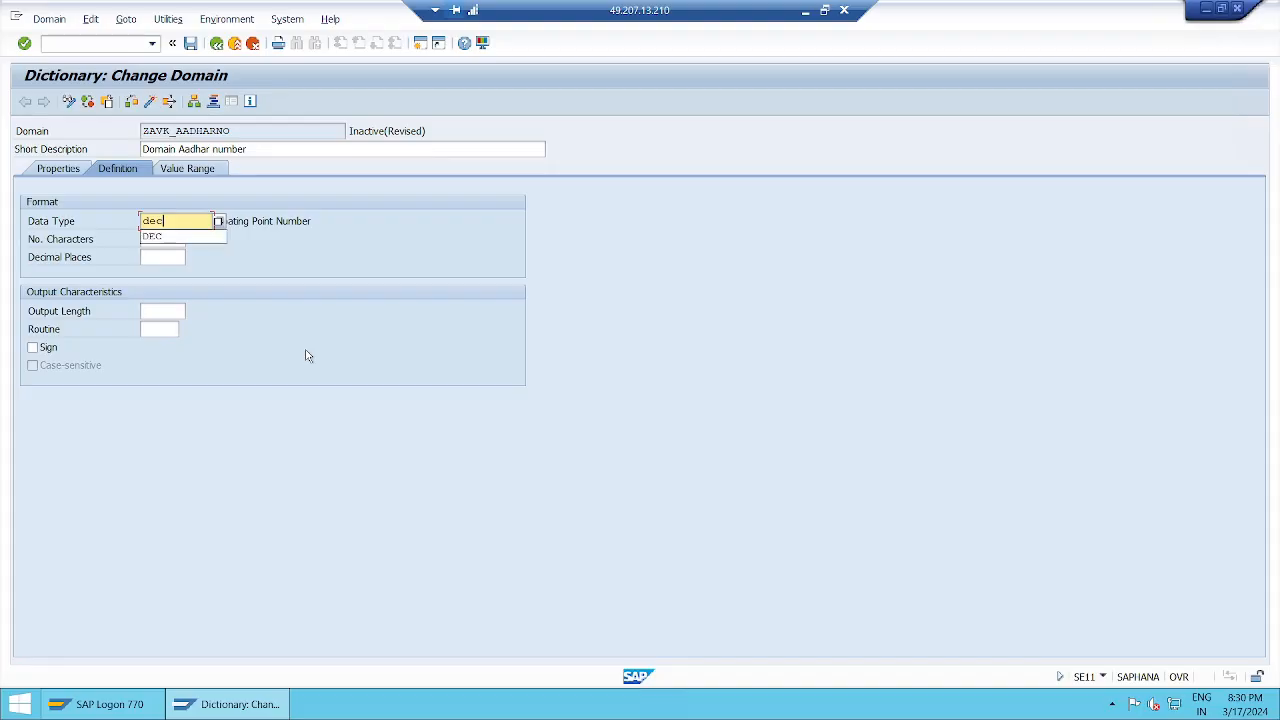
key(Return)
key(Return)
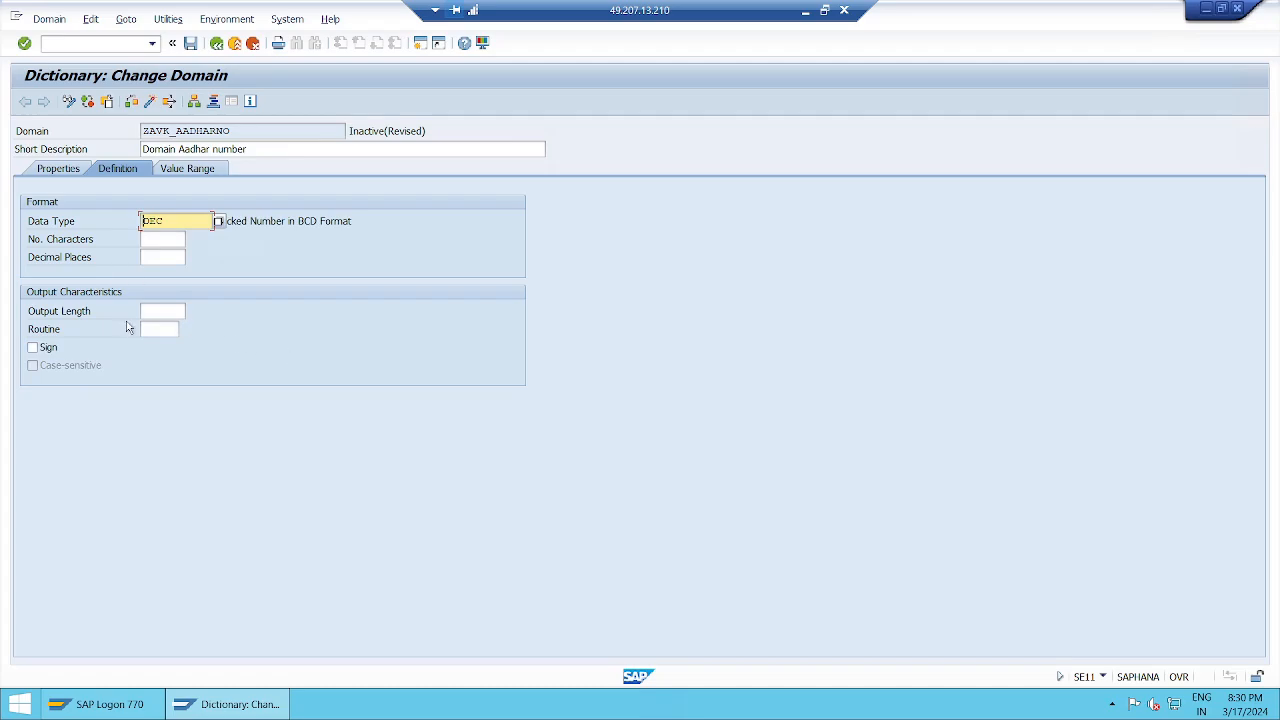
click(257, 221)
Switch to the Notepad notes and start a DEC entry below FLTP reading "DEC data type : it is numeric data type".
click(807, 12)
scroll(650, 560, down, 3)
click(25, 540)
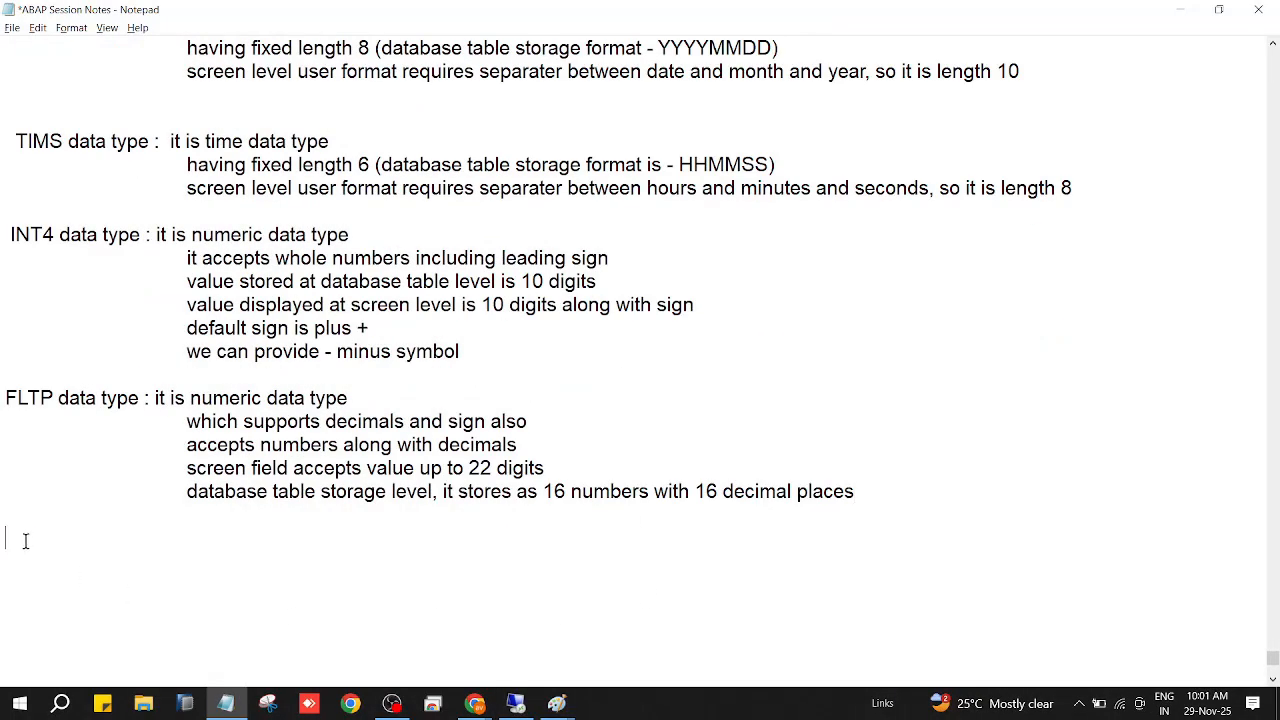
text(DEC da)
text(ta type : )
text(it is)
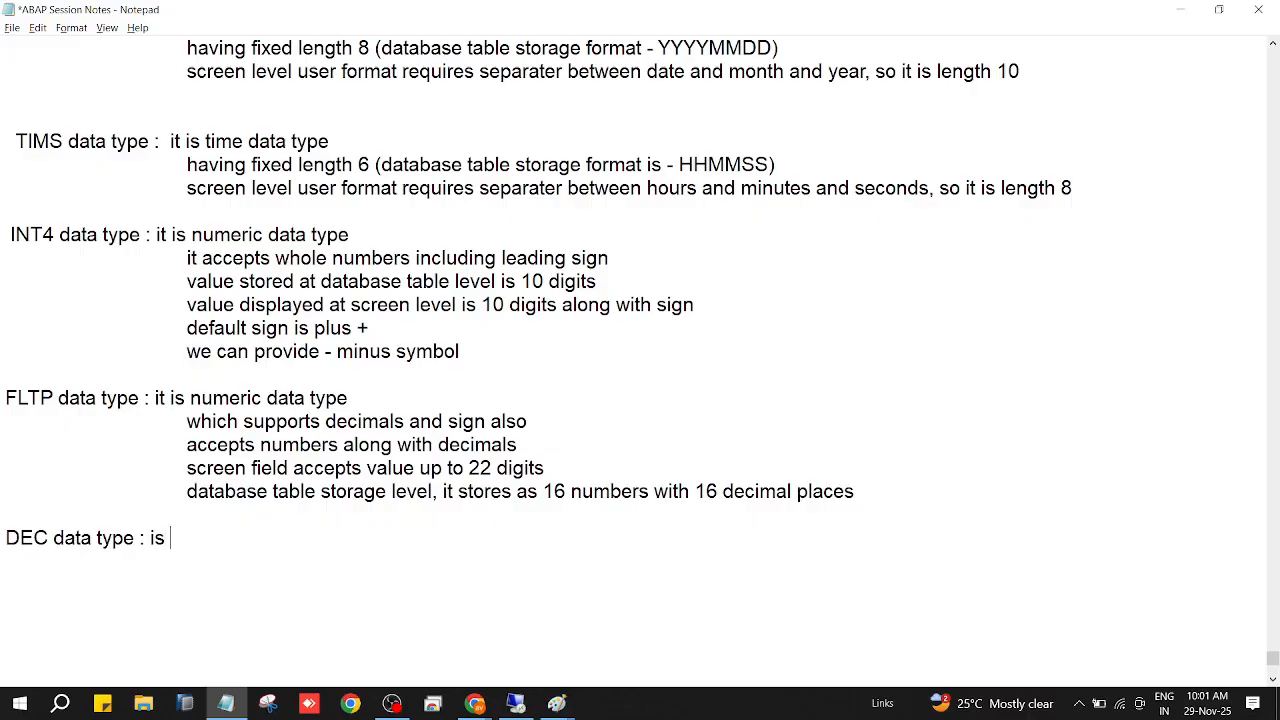
key(BackSpace)
key(BackSpace)
key(BackSpace)
text(it is numeri)
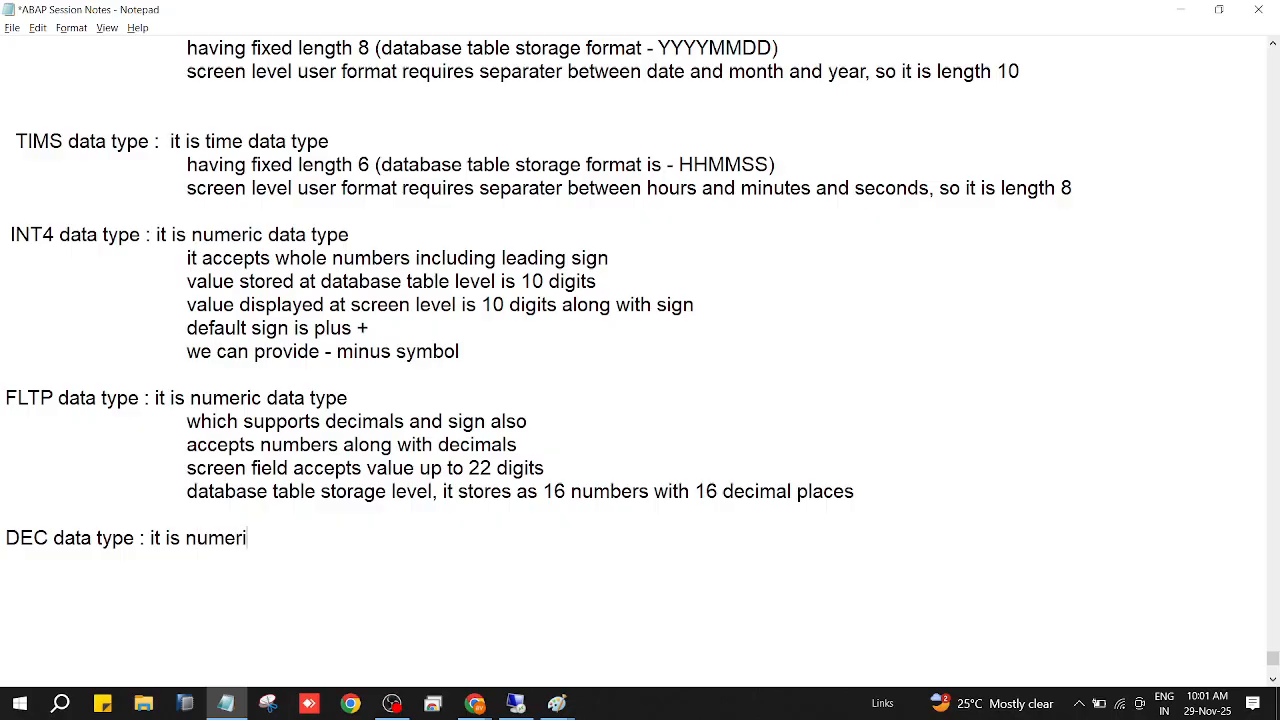
text(c data type)
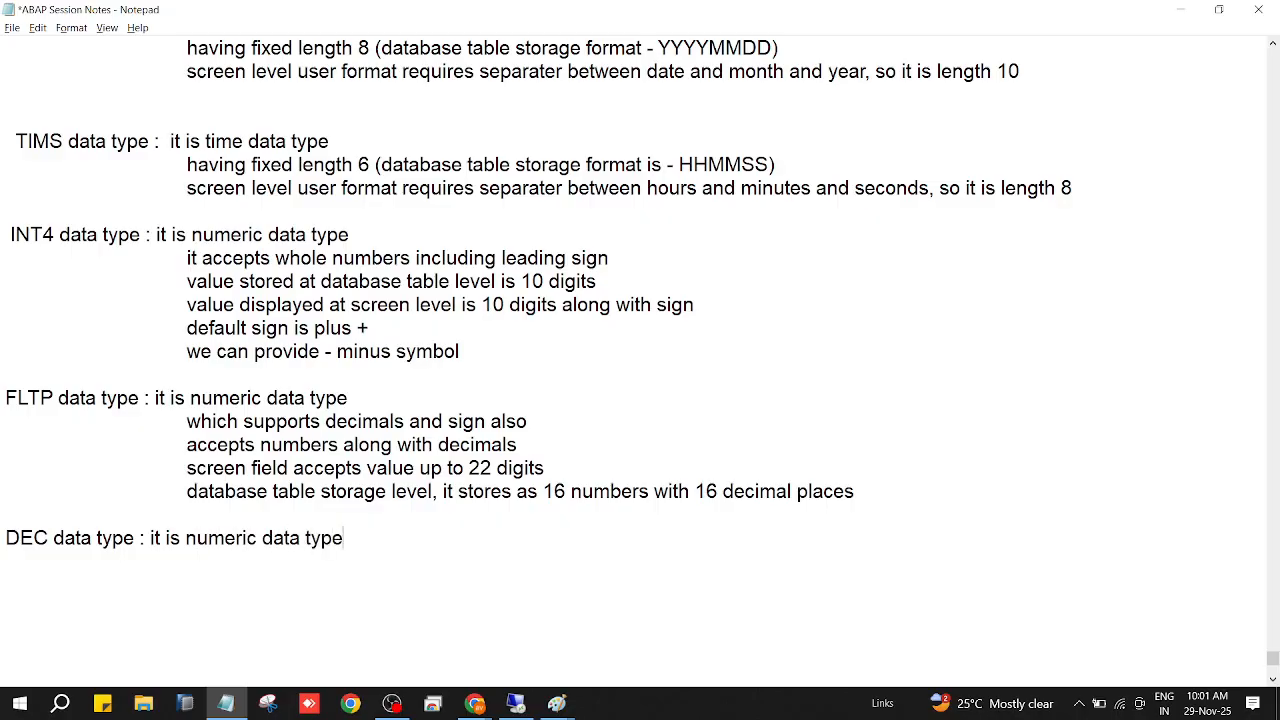
Add the indented line "which supports decimals with sign" under the DEC entry and save the notes.
key(Return)
key(Tab)
key(Tab)
text(which supports d)
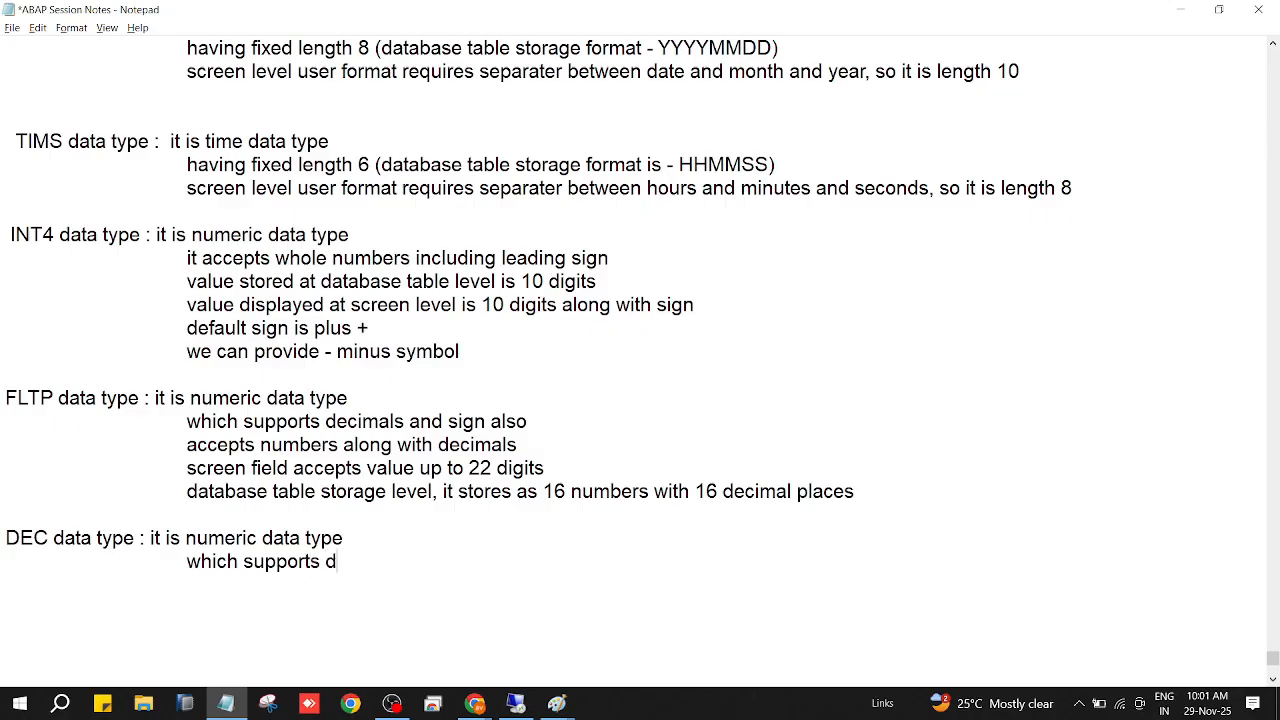
text(ecimals with sign)
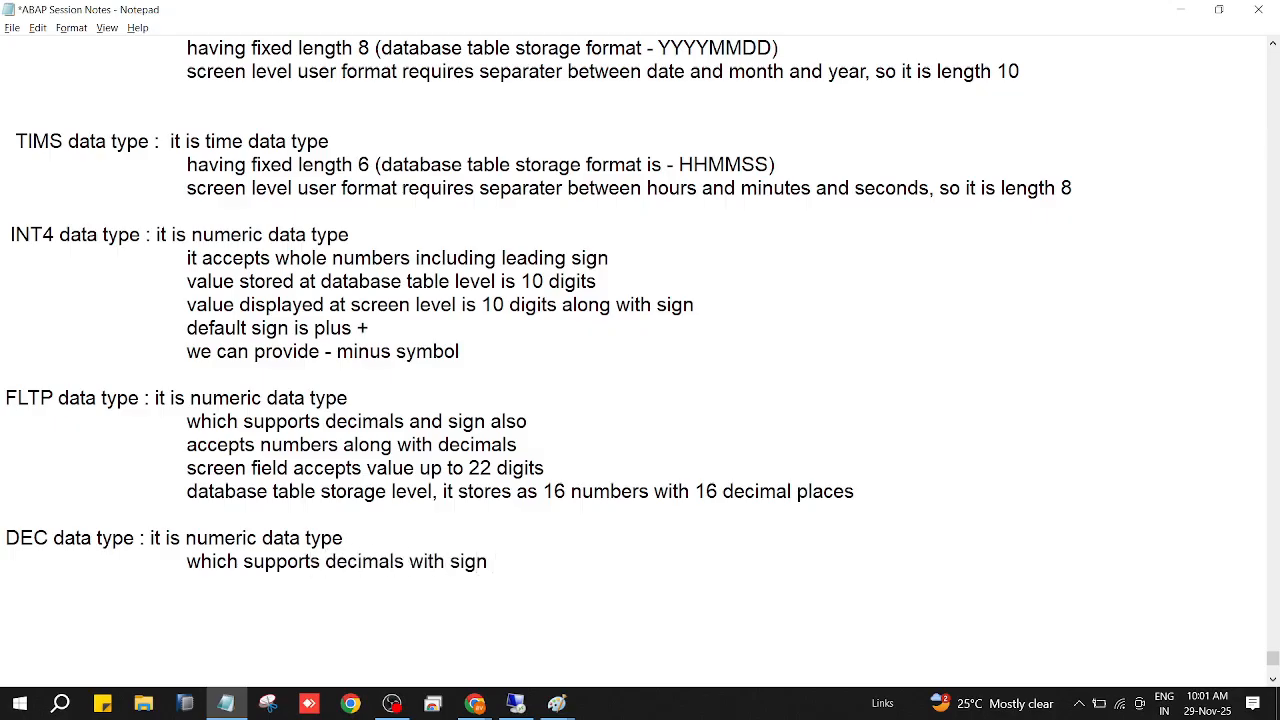
key(Tab)
key(Tab)
key(ctrl+s)
Reword the DEC line to "which supports decimal values with sign" and save the notes.
click(397, 563)
text(values)
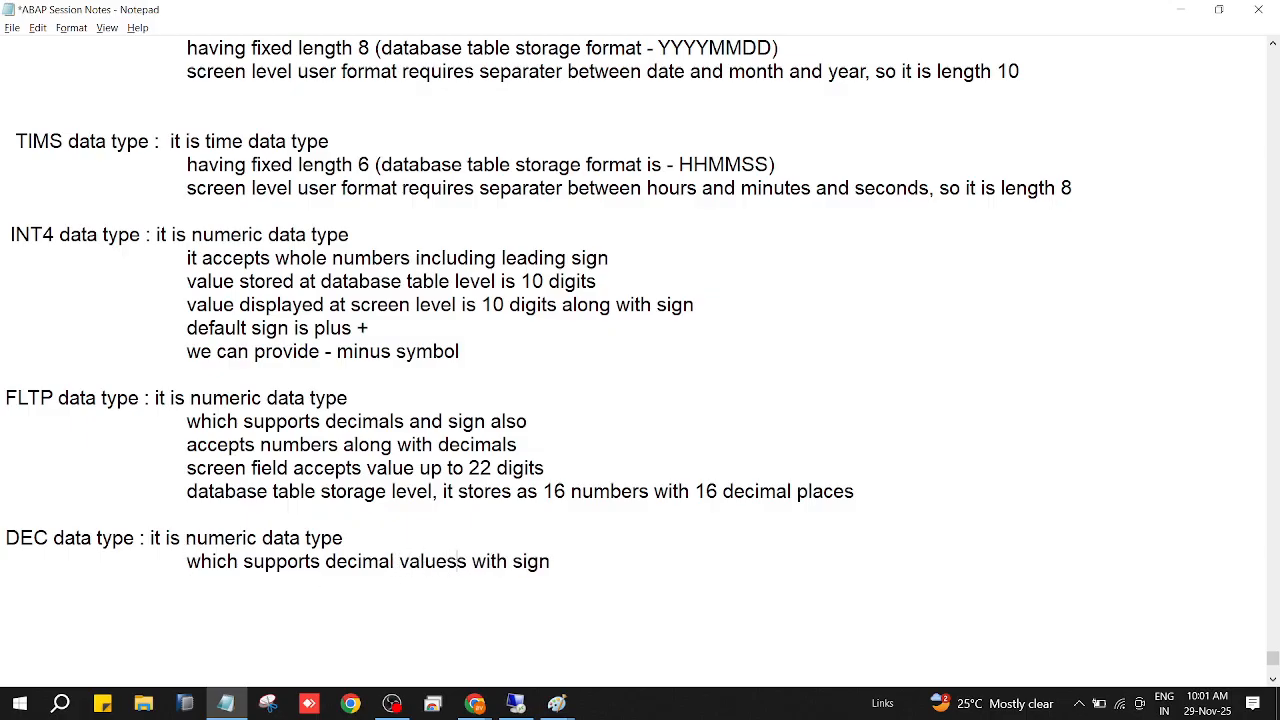
key(Delete)
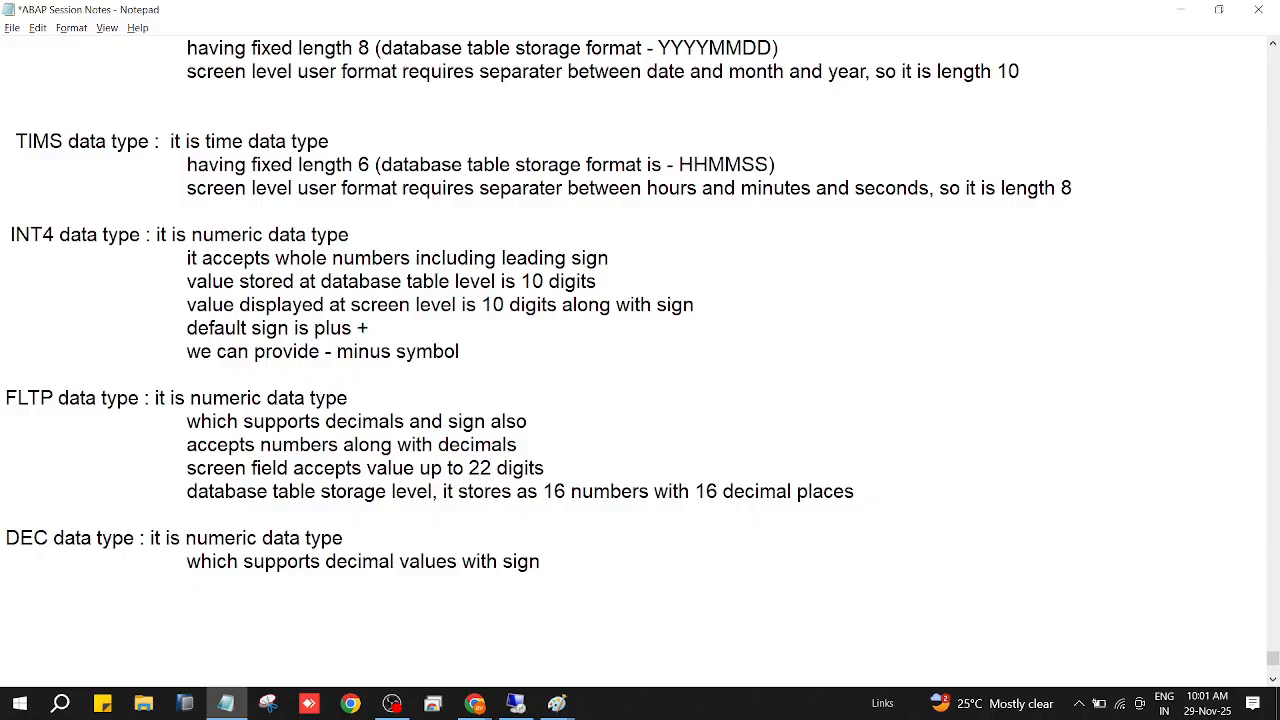
key(ctrl+s)
Switch to the SAP domain, try an output length of 10 with no number of characters, and clear the output length.
click(517, 710)
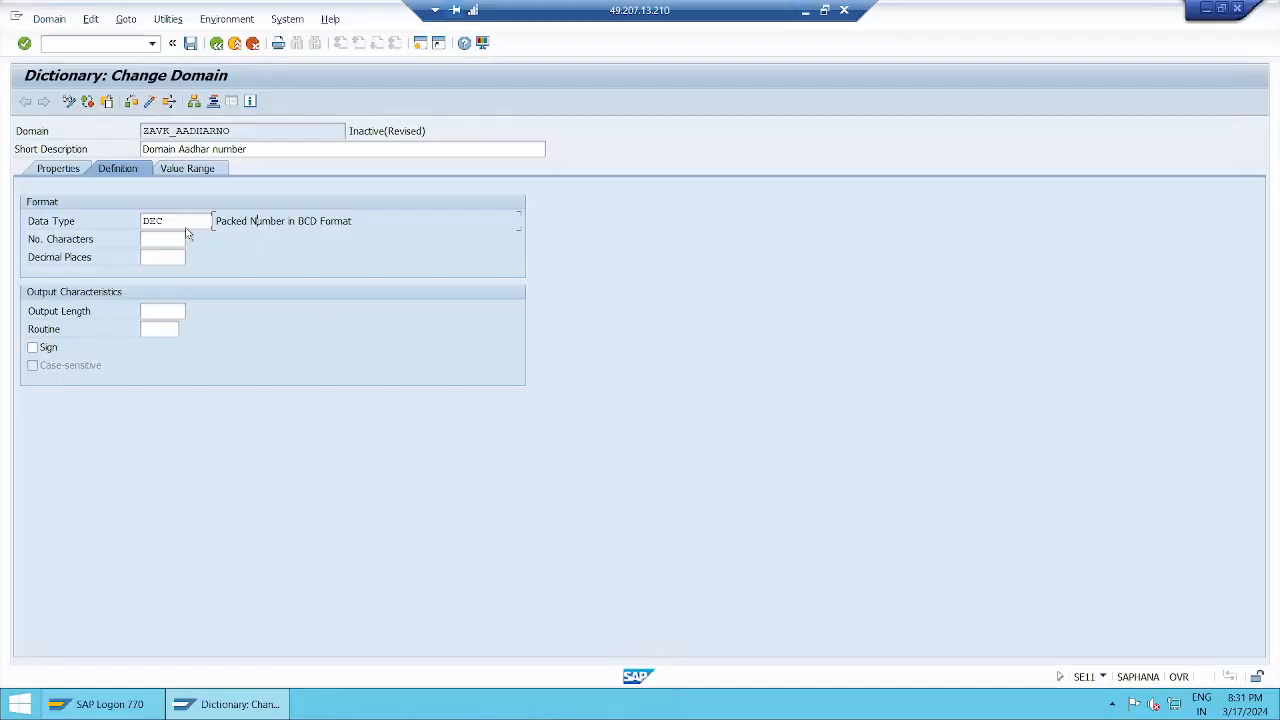
click(176, 313)
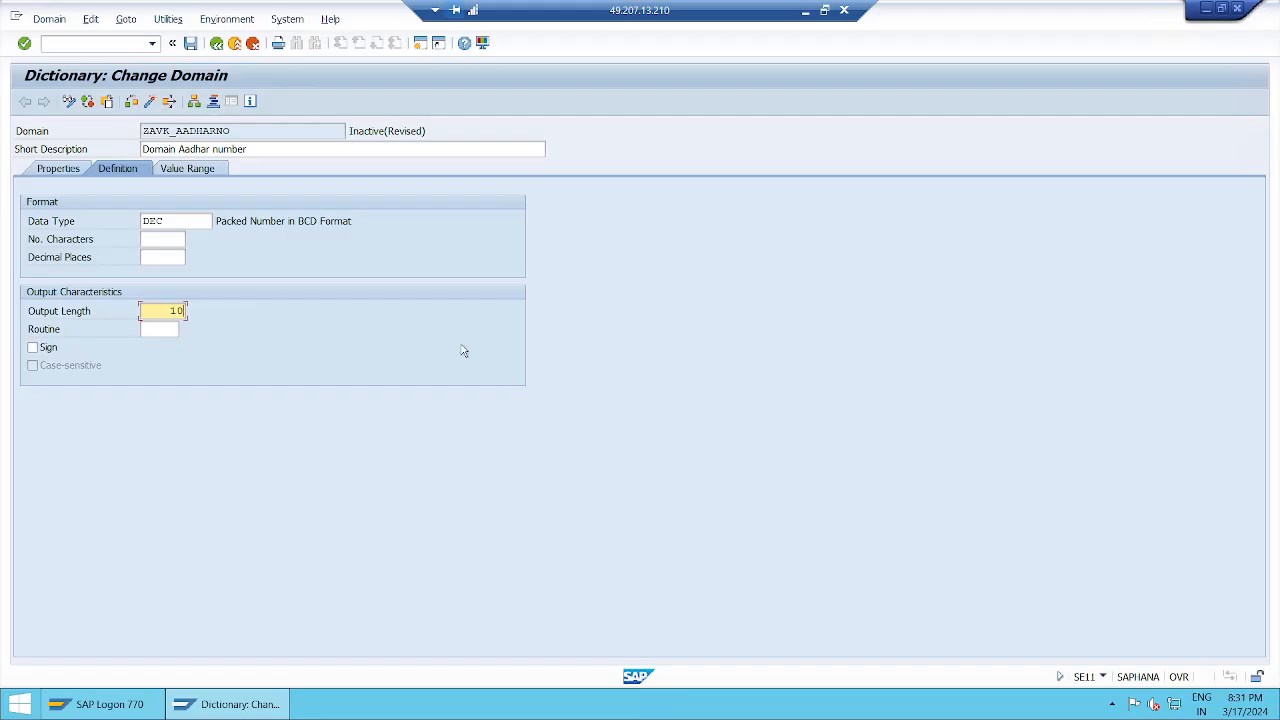
key(Return)
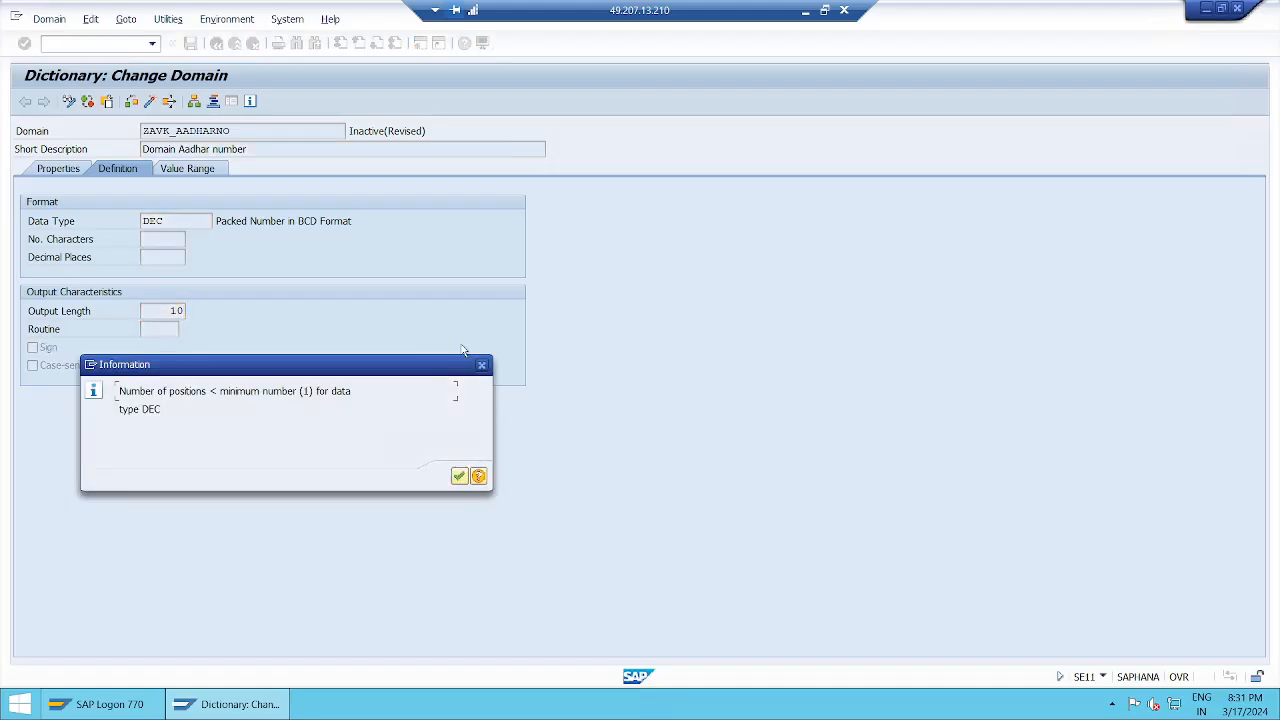
key(Return)
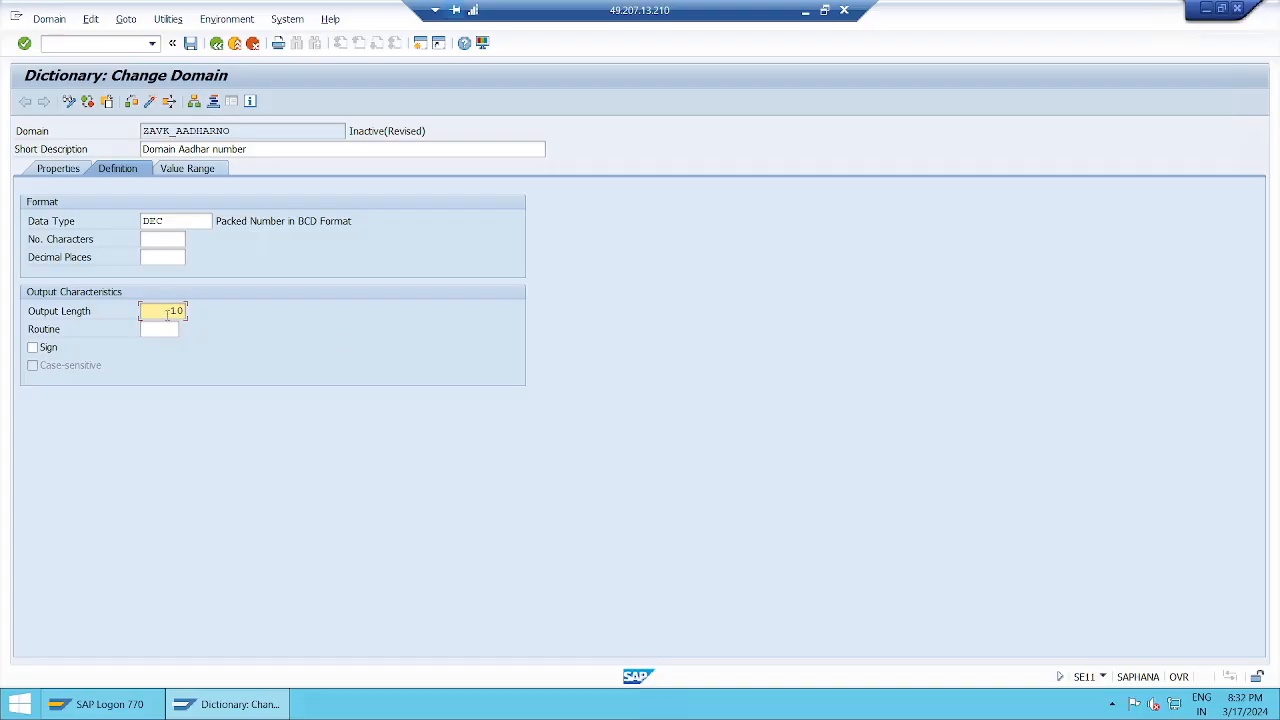
key(Delete)
key(Delete)
Set the DEC domain's number of characters to 10, apply it, and enter 2 decimal places.
click(170, 241)
text(10)
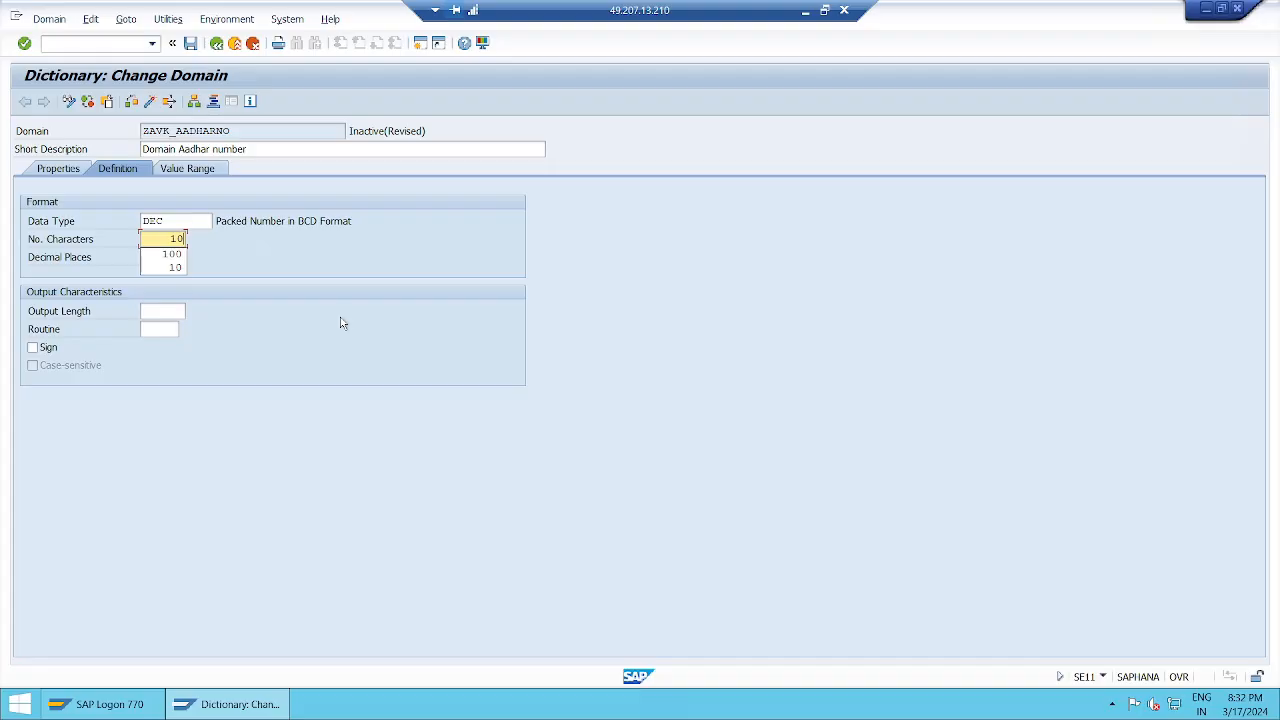
key(Return)
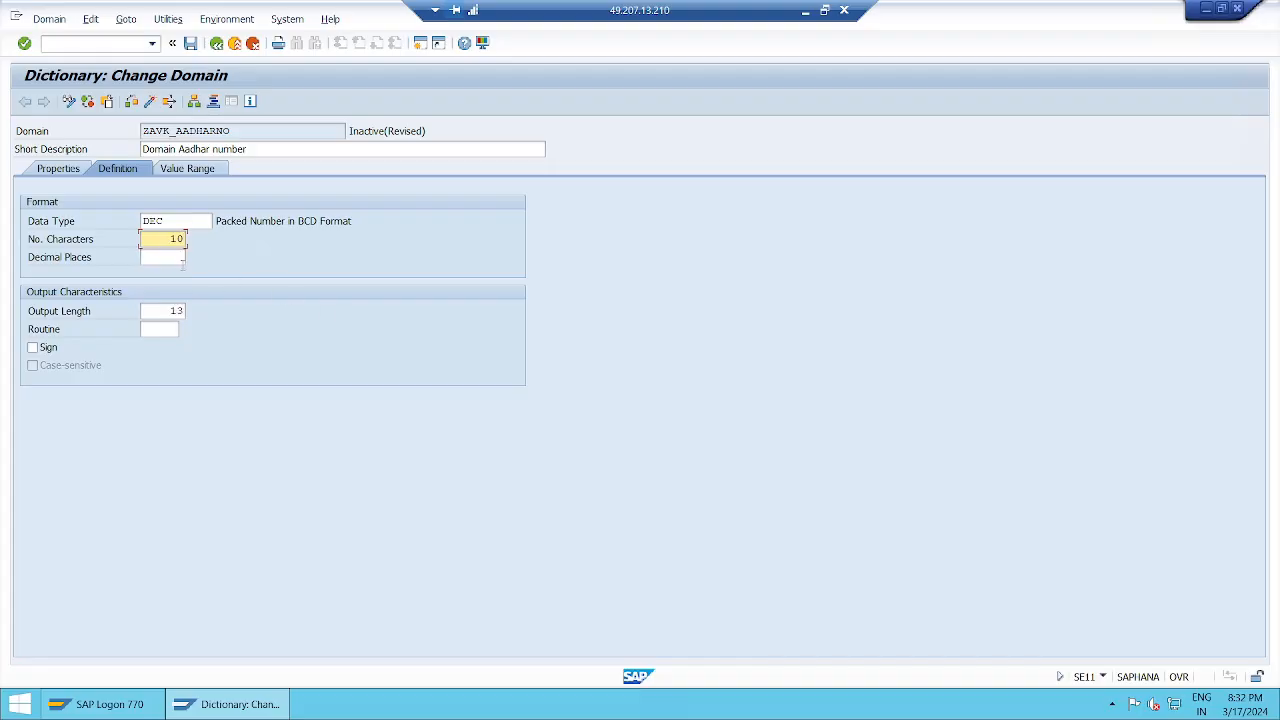
click(177, 258)
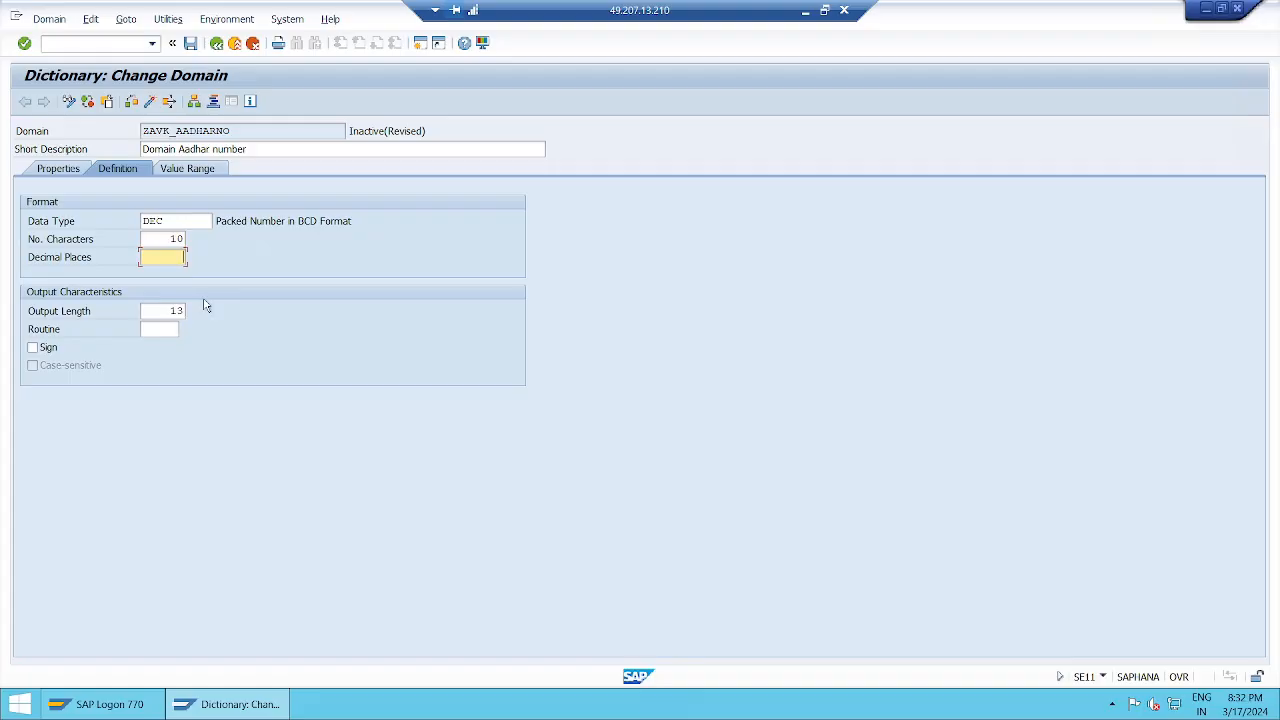
text(2)
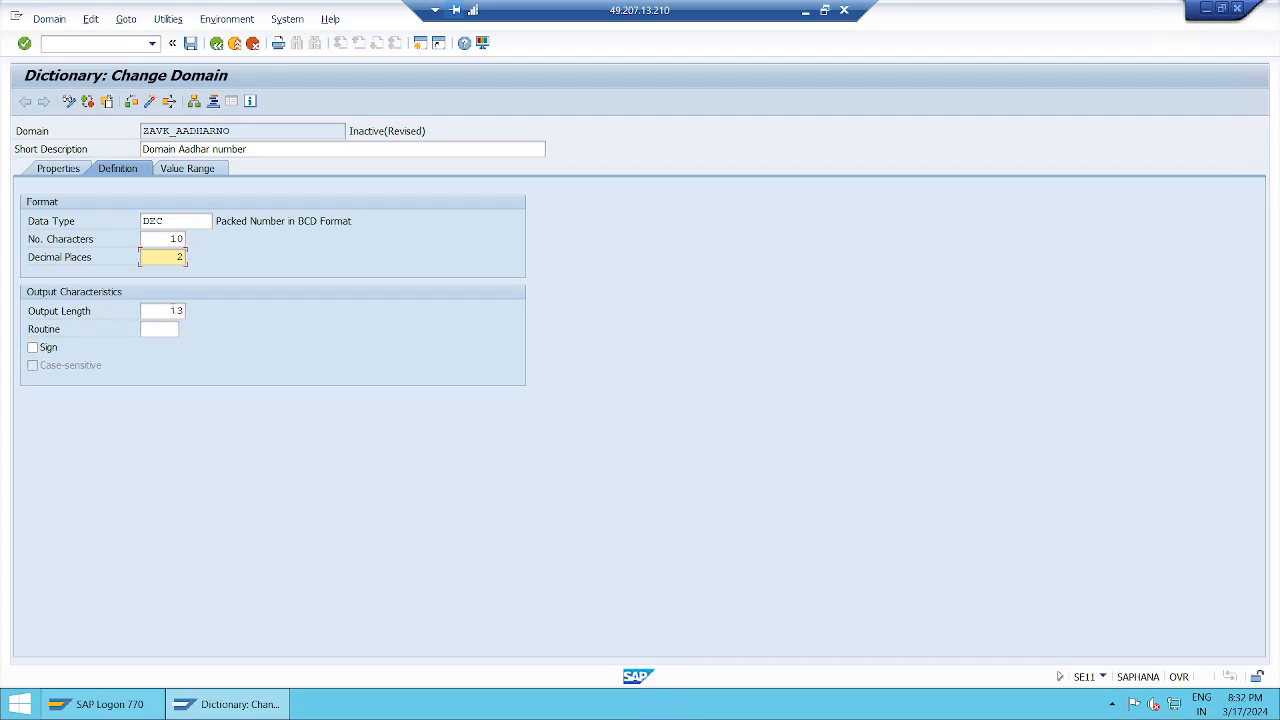
Go over the DEC domain's output length, number of characters and decimal places.
click(163, 308)
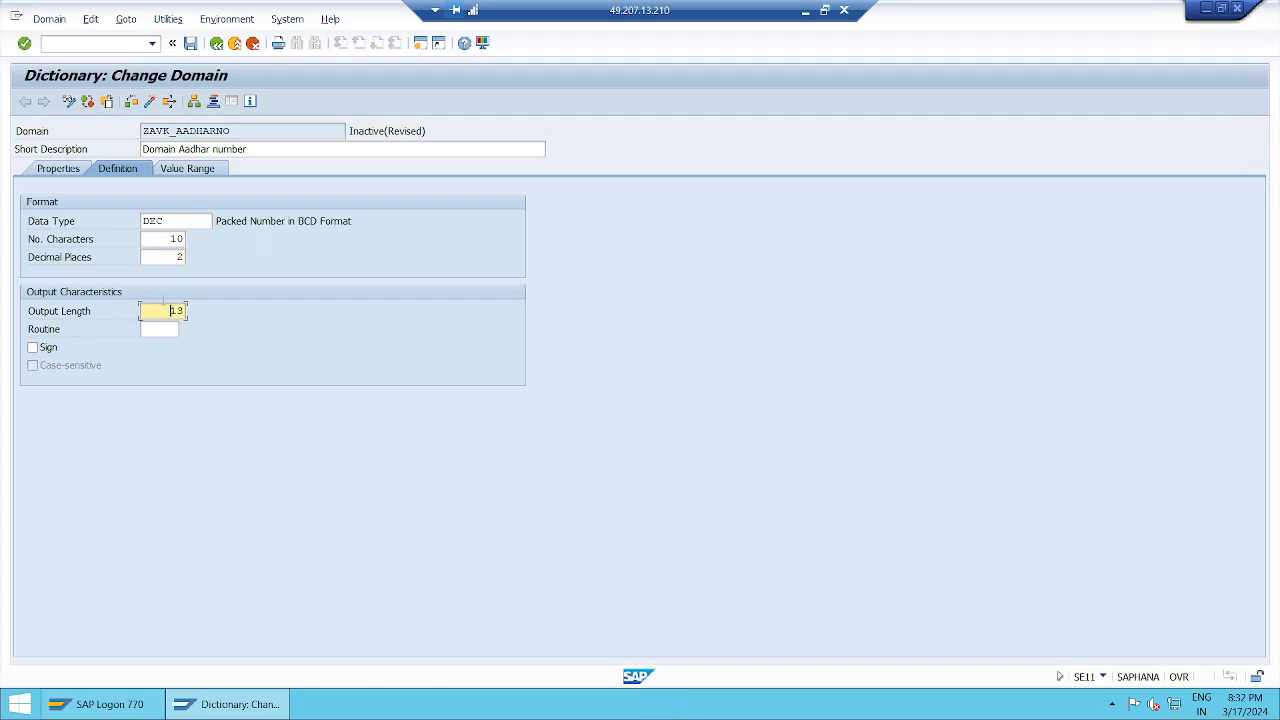
click(172, 238)
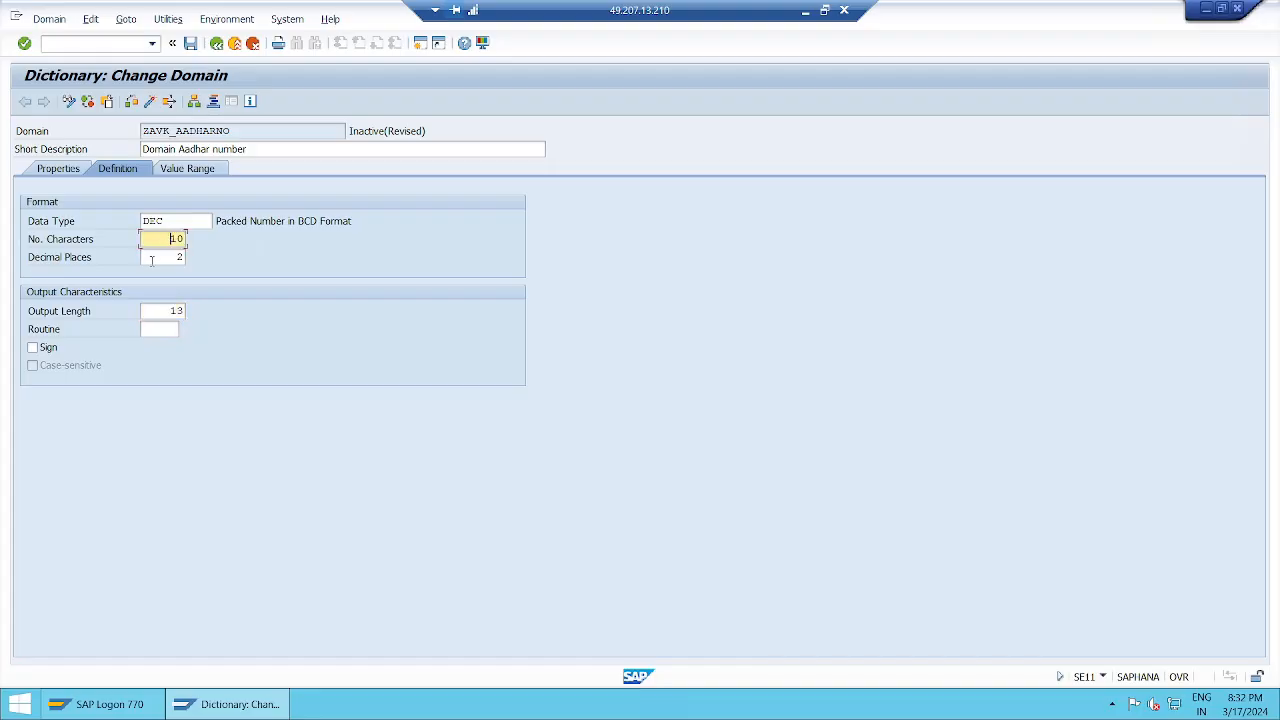
click(171, 259)
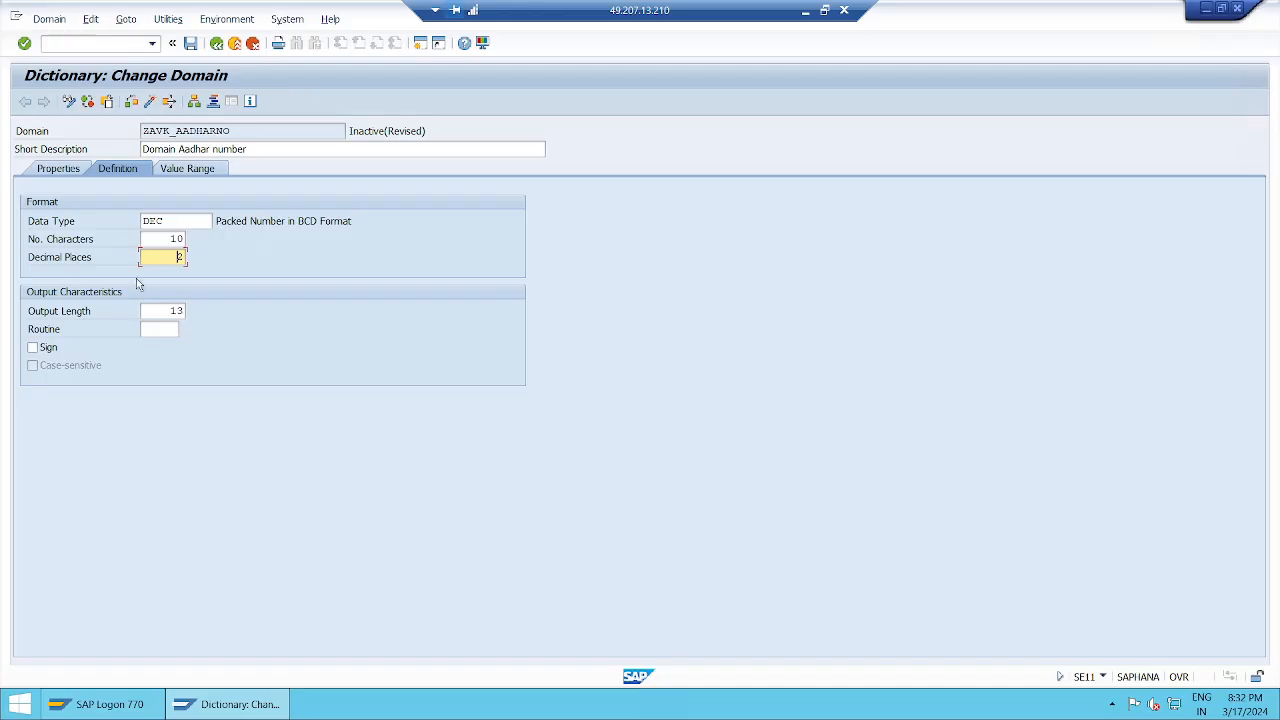
Switch to the session notes in Notepad and highlight the whole FLTP data type entry.
click(806, 12)
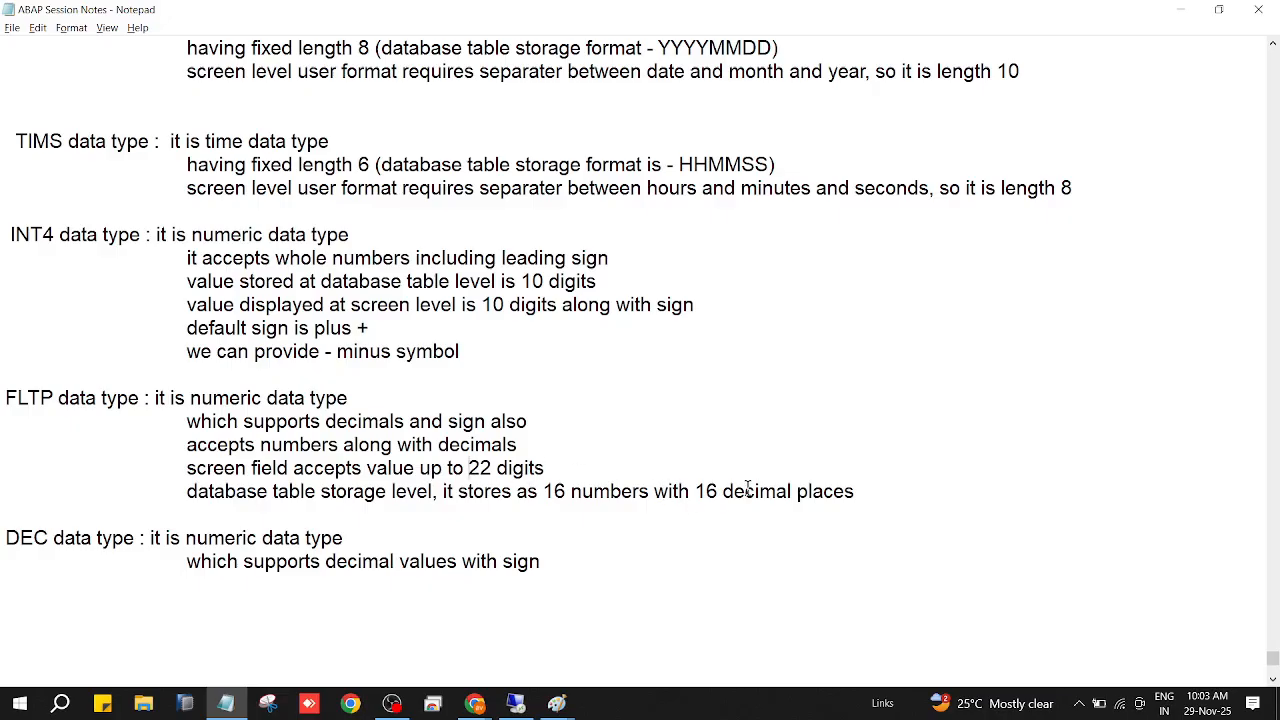
click(870, 489)
drag(872, 488, 4, 398)
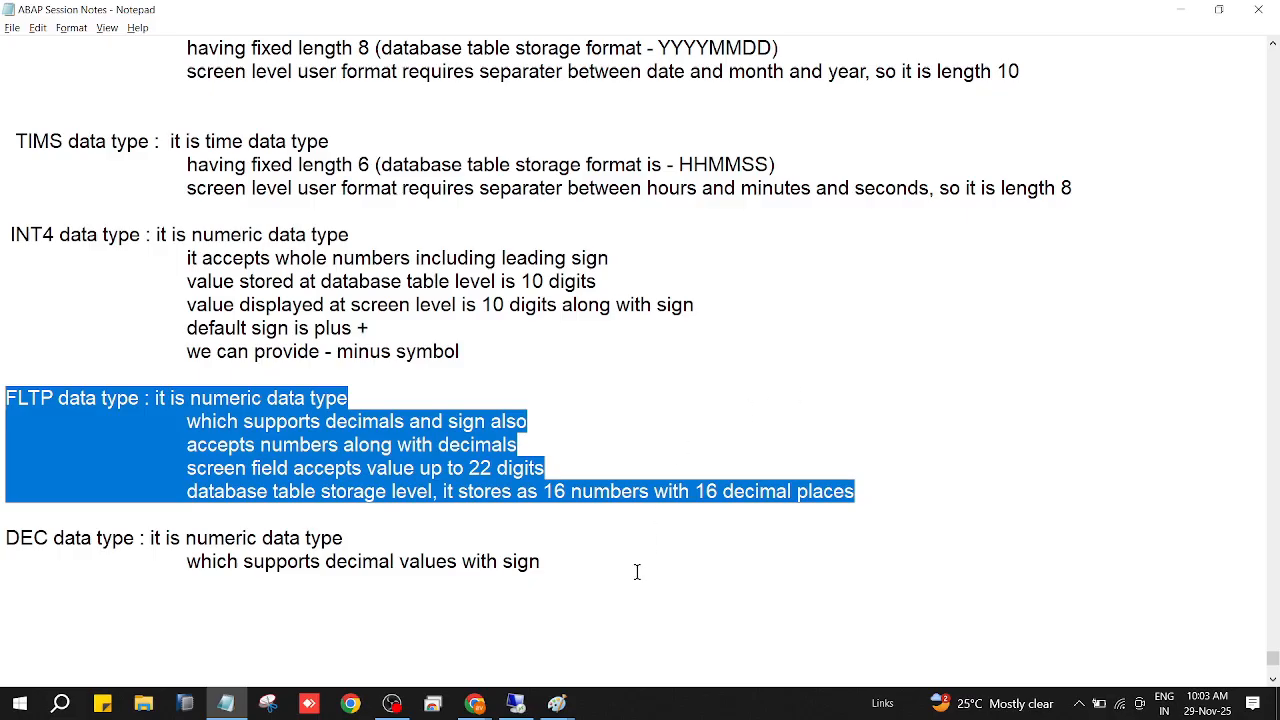
Add the indented line "it is recommended to store the values along with decimals" under the DEC entry.
click(555, 562)
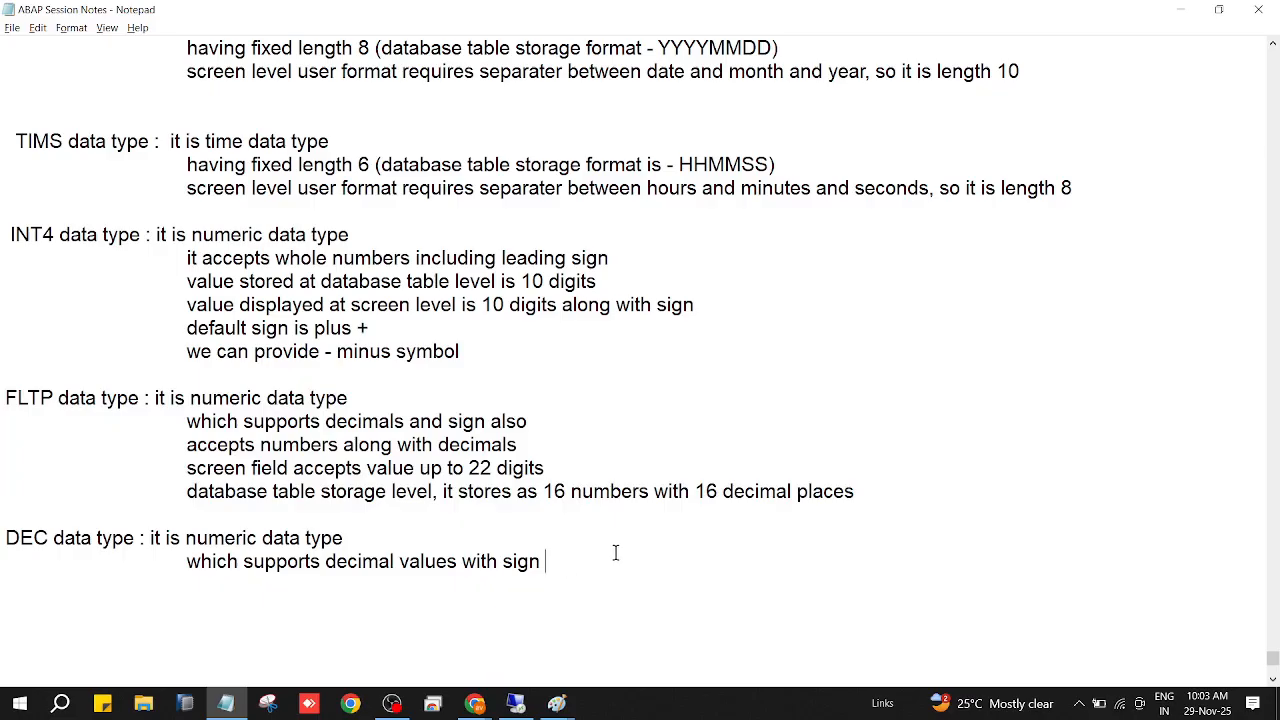
key(Return)
key(Tab)
key(Tab)
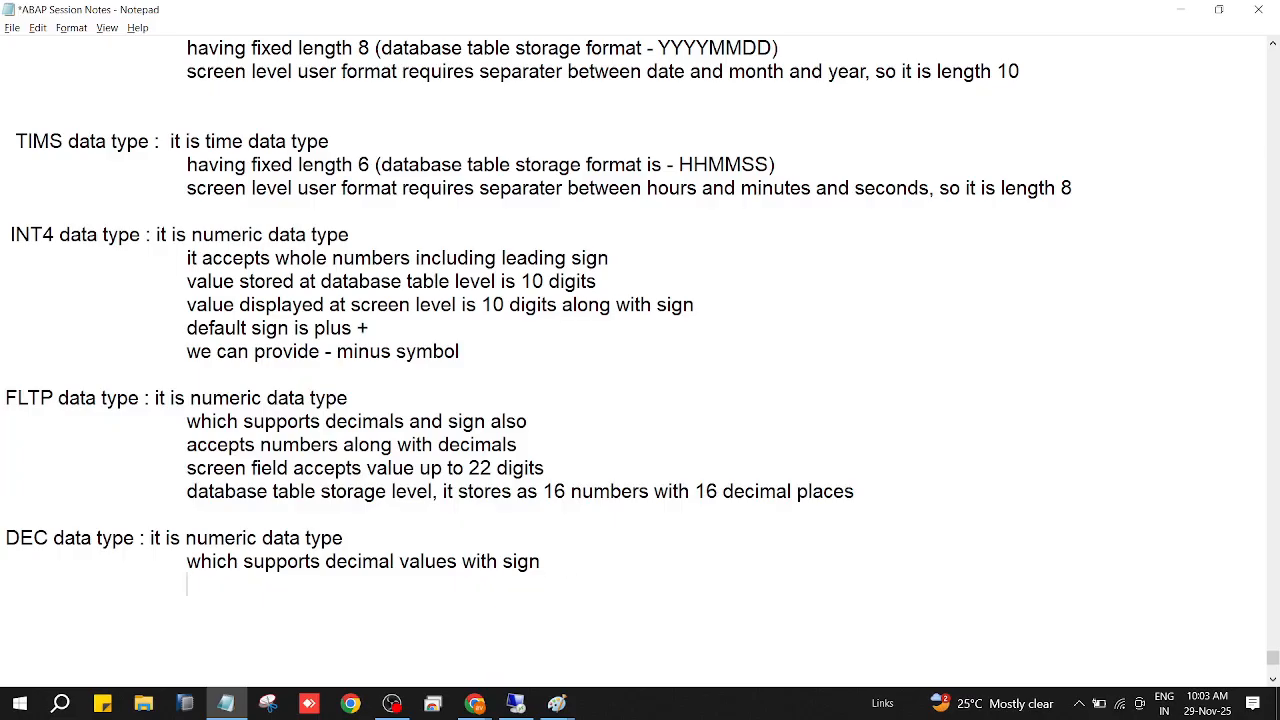
text(it is recomme)
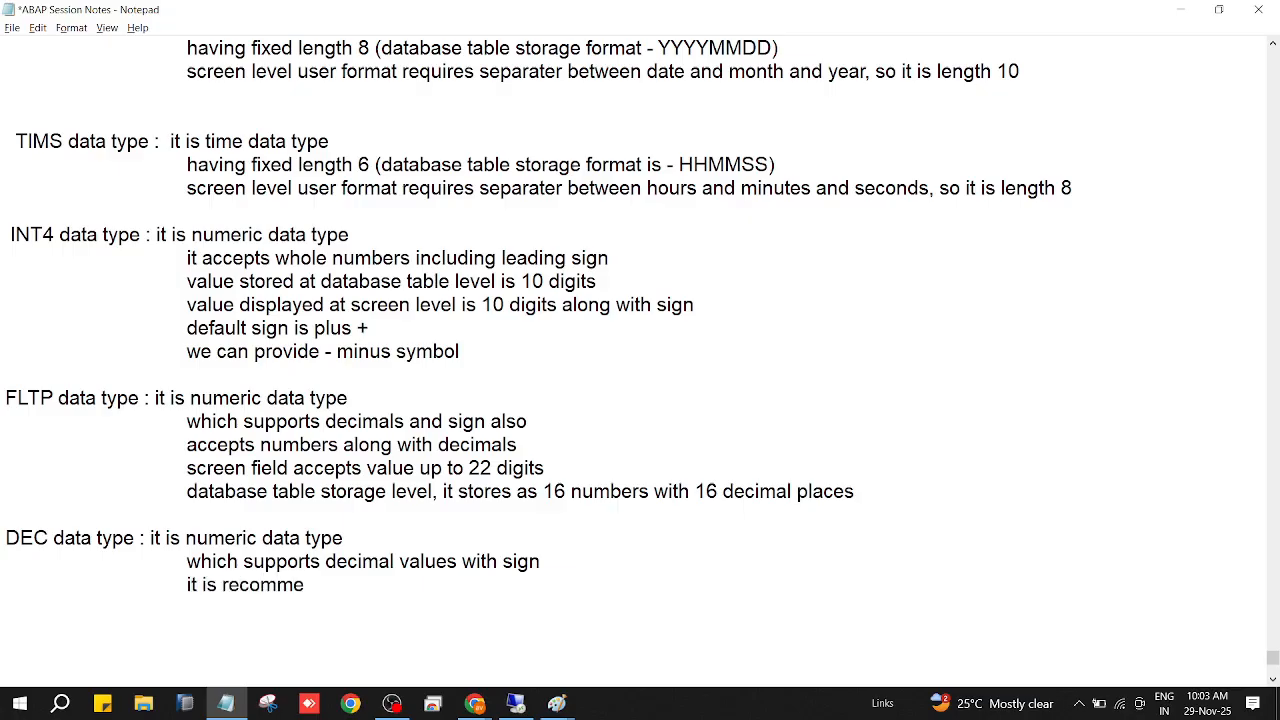
text(ndd)
key(BackSpace)
text(ed to store)
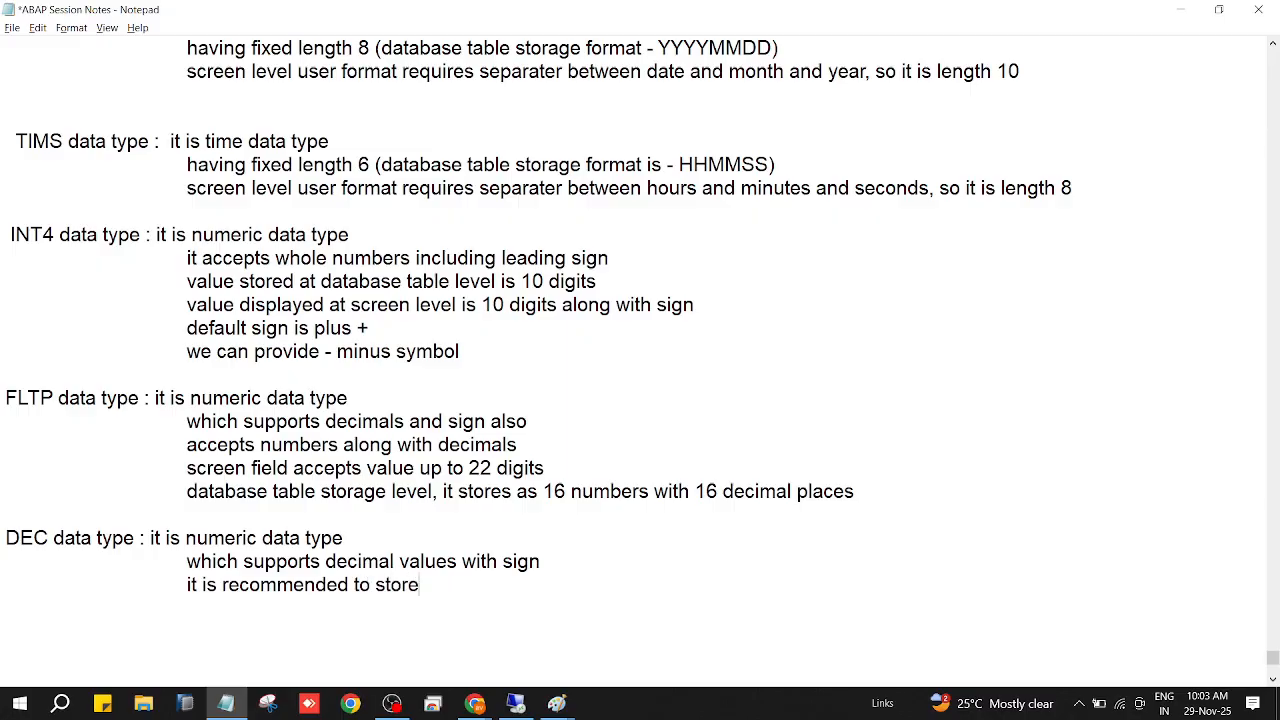
text( the values)
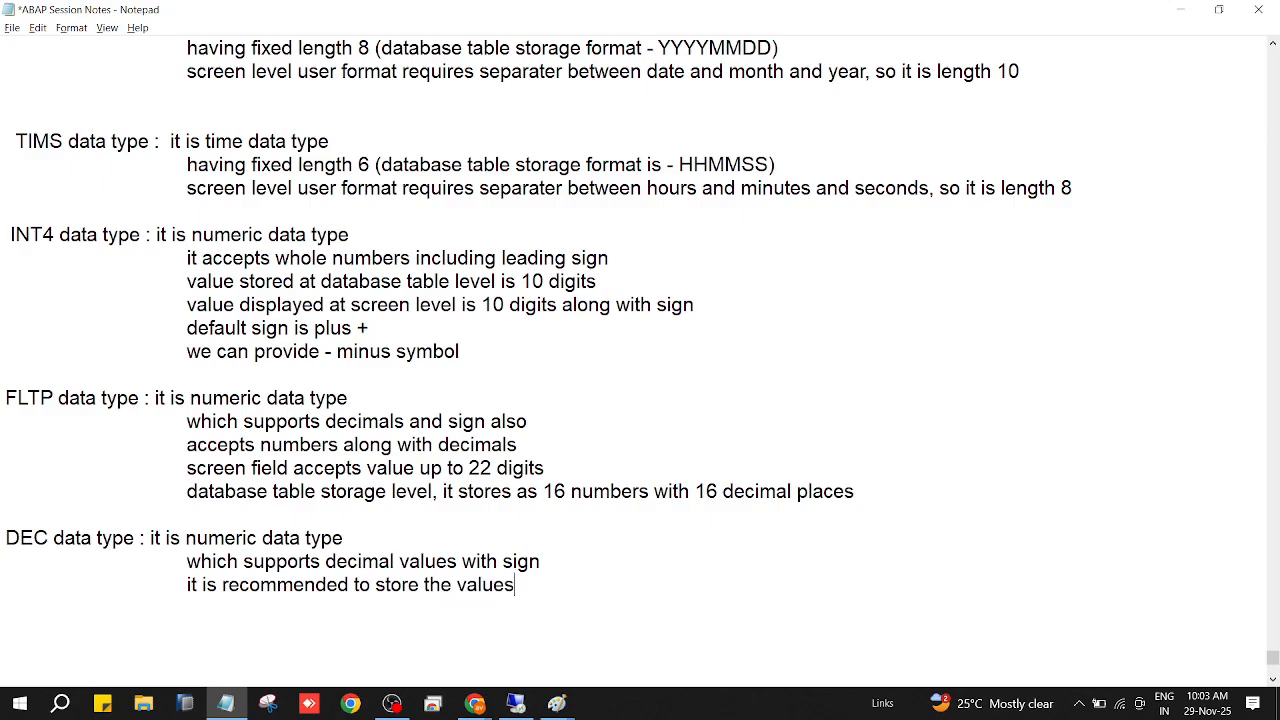
text( along with )
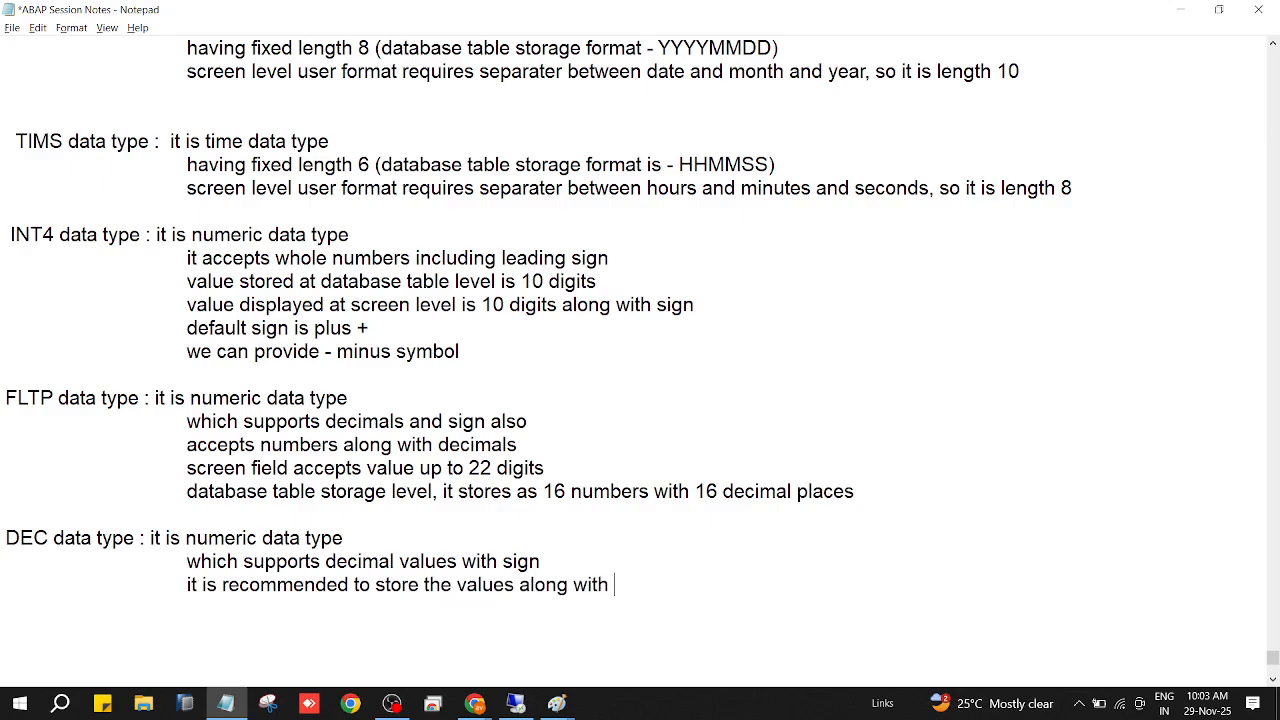
text(decimals)
Add another indented DEC line reading "exact screen values stored in the database table level".
key(Return)
key(Tab)
key(Tab)
text(ex)
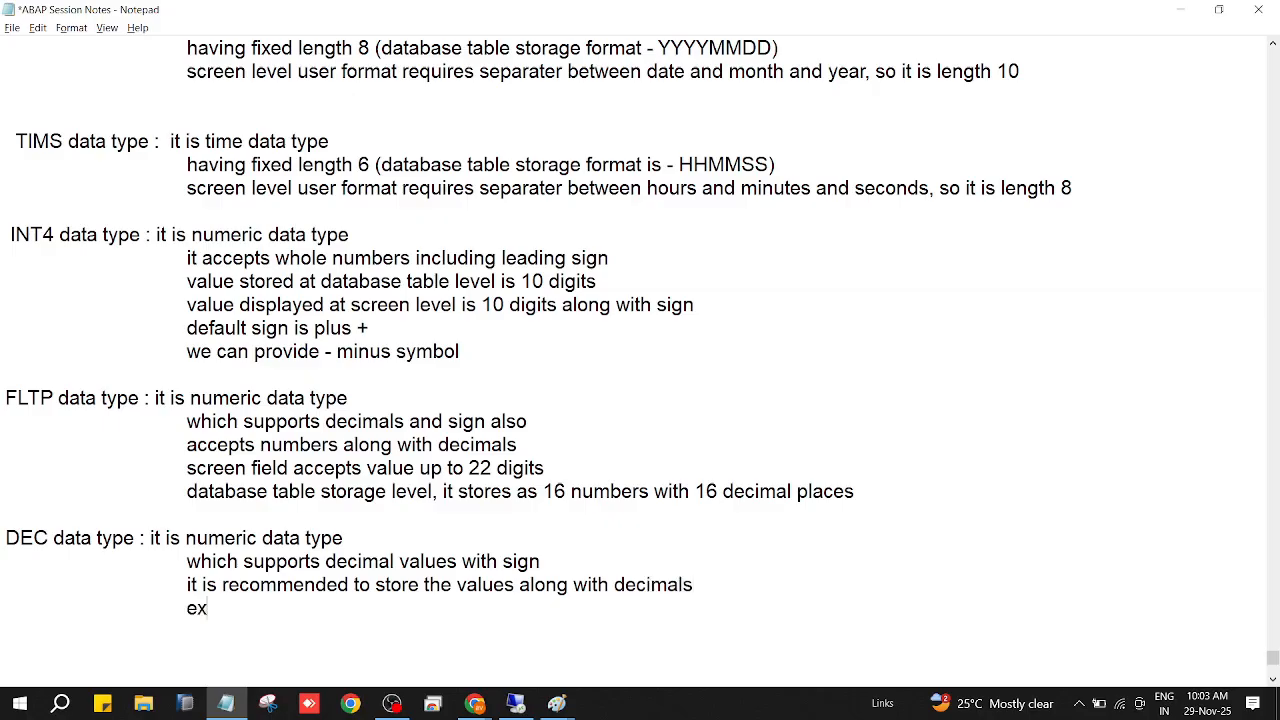
text(act screen values t)
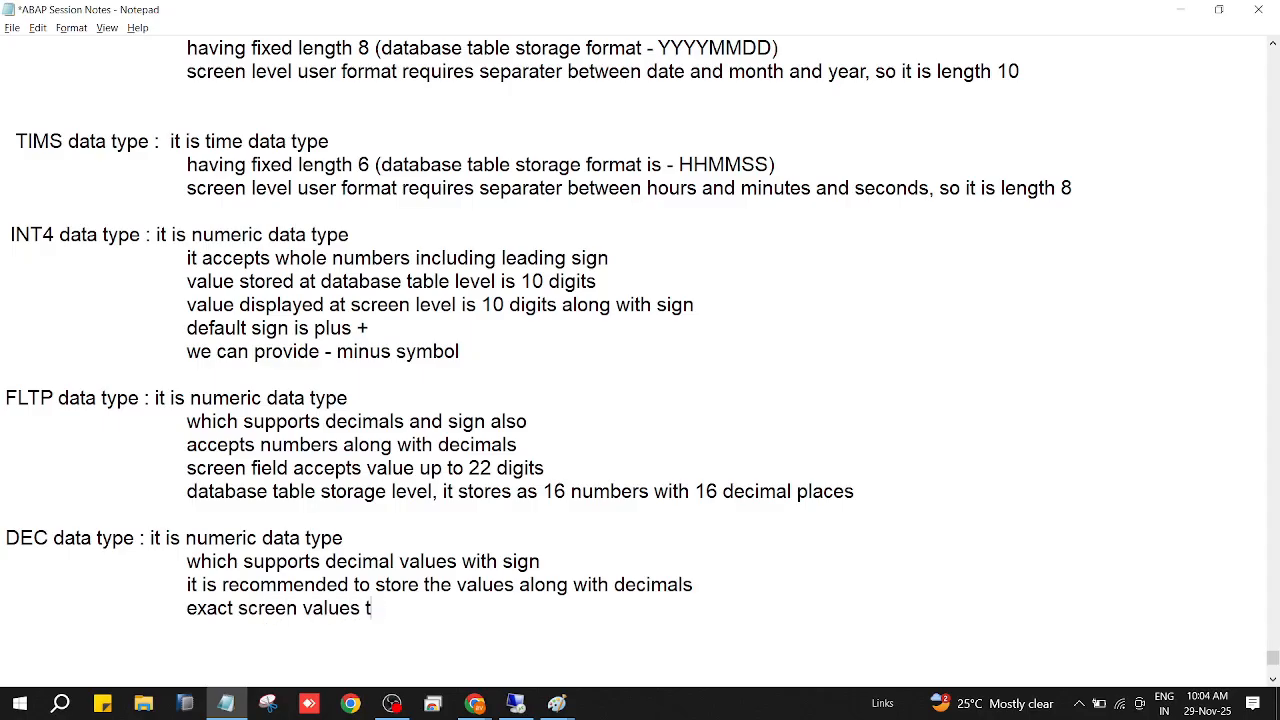
key(BackSpace)
text(stored in the d)
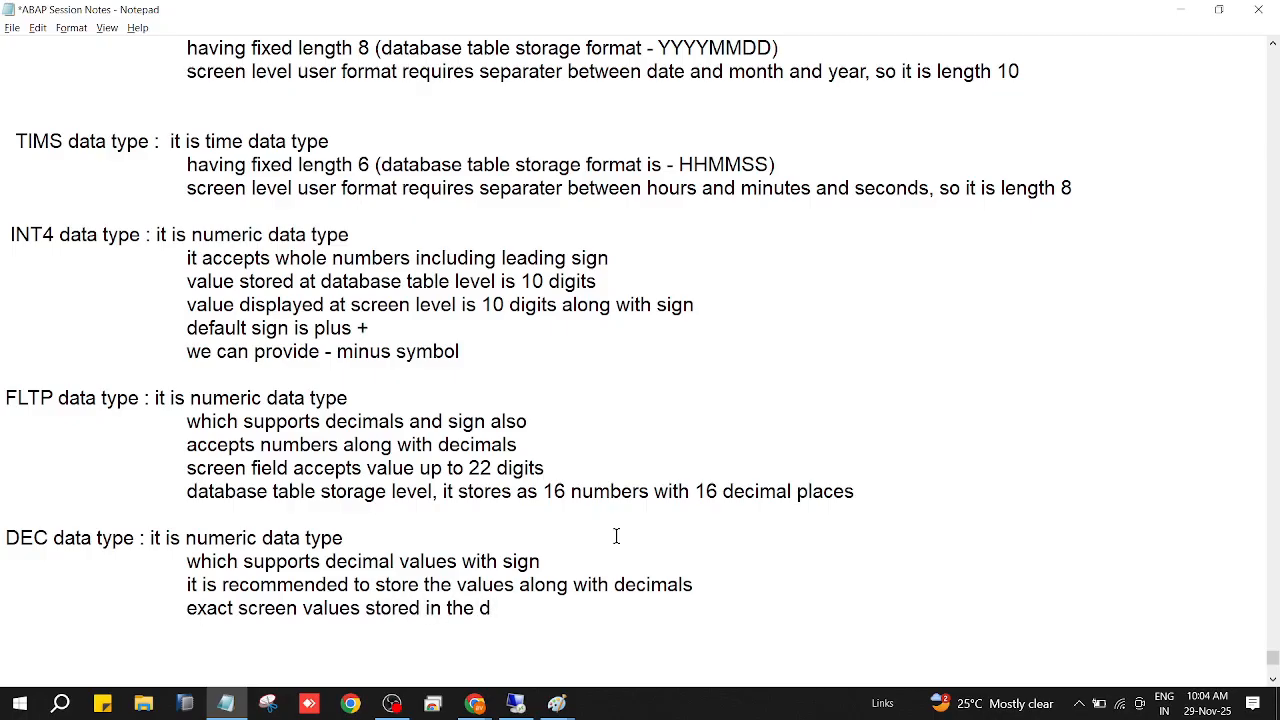
text(atabase tabl)
text(e f)
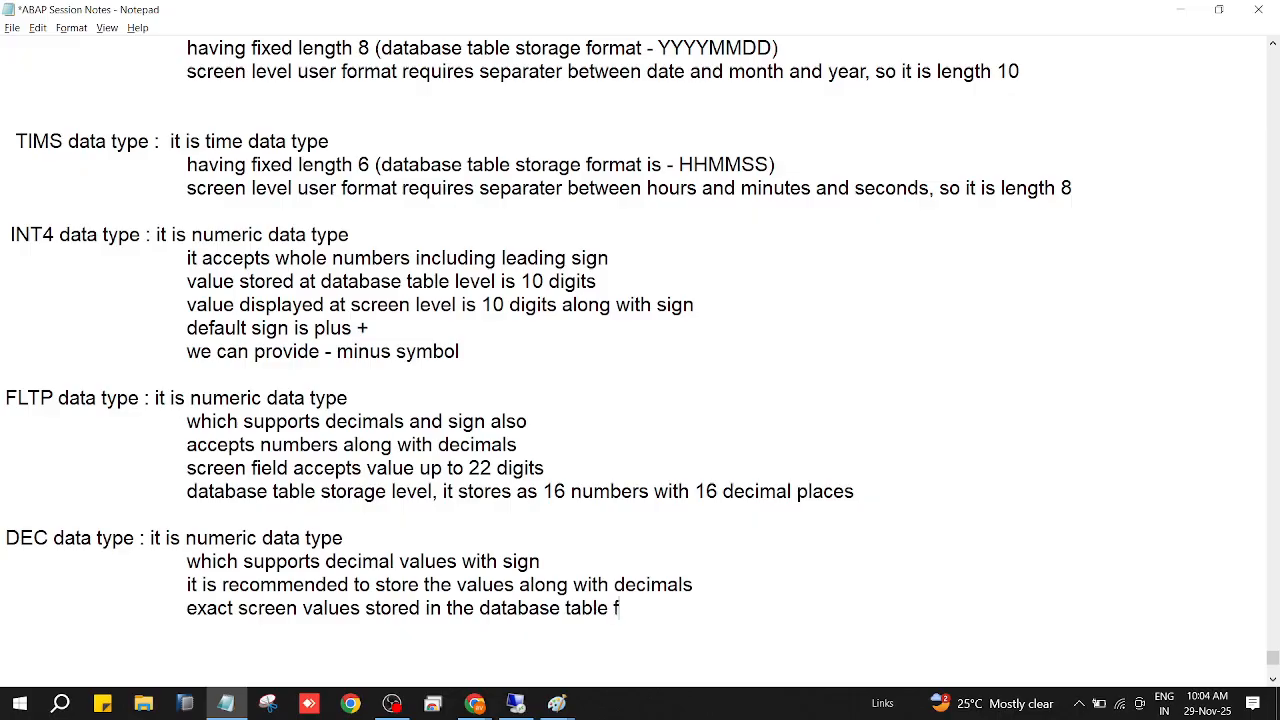
key(BackSpace)
text(level)
Review the notes on all dictionary data types and highlight the description lines of the INT4 entry.
scroll(658, 237, up, 2)
scroll(658, 237, up, 3)
scroll(658, 240, down, 5)
scroll(658, 245, up, 8)
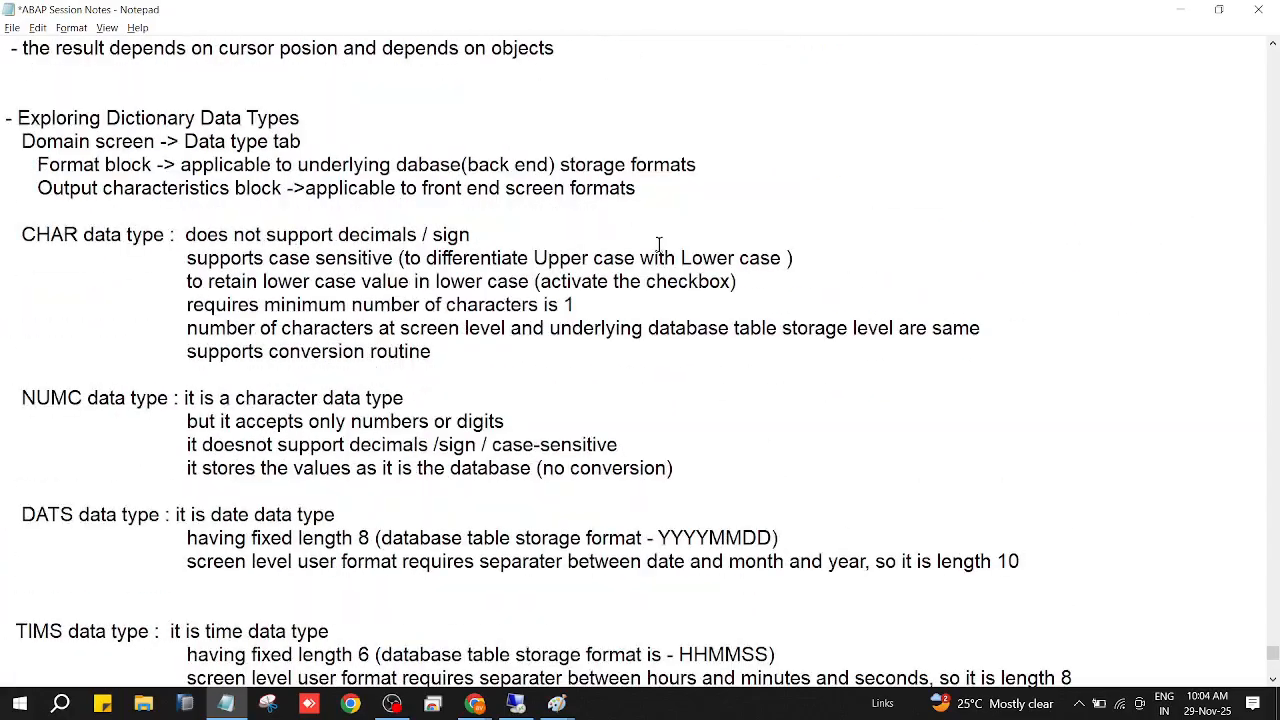
scroll(658, 244, down, 1)
scroll(656, 248, down, 6)
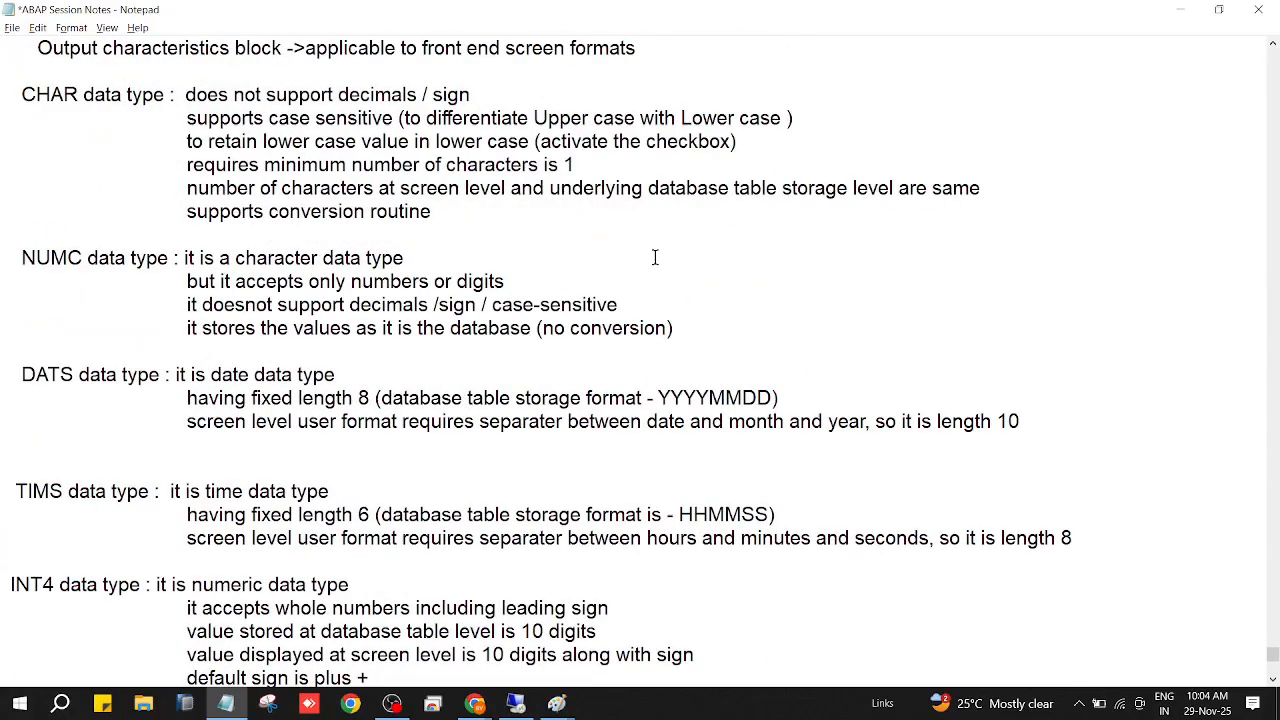
scroll(653, 267, down, 1)
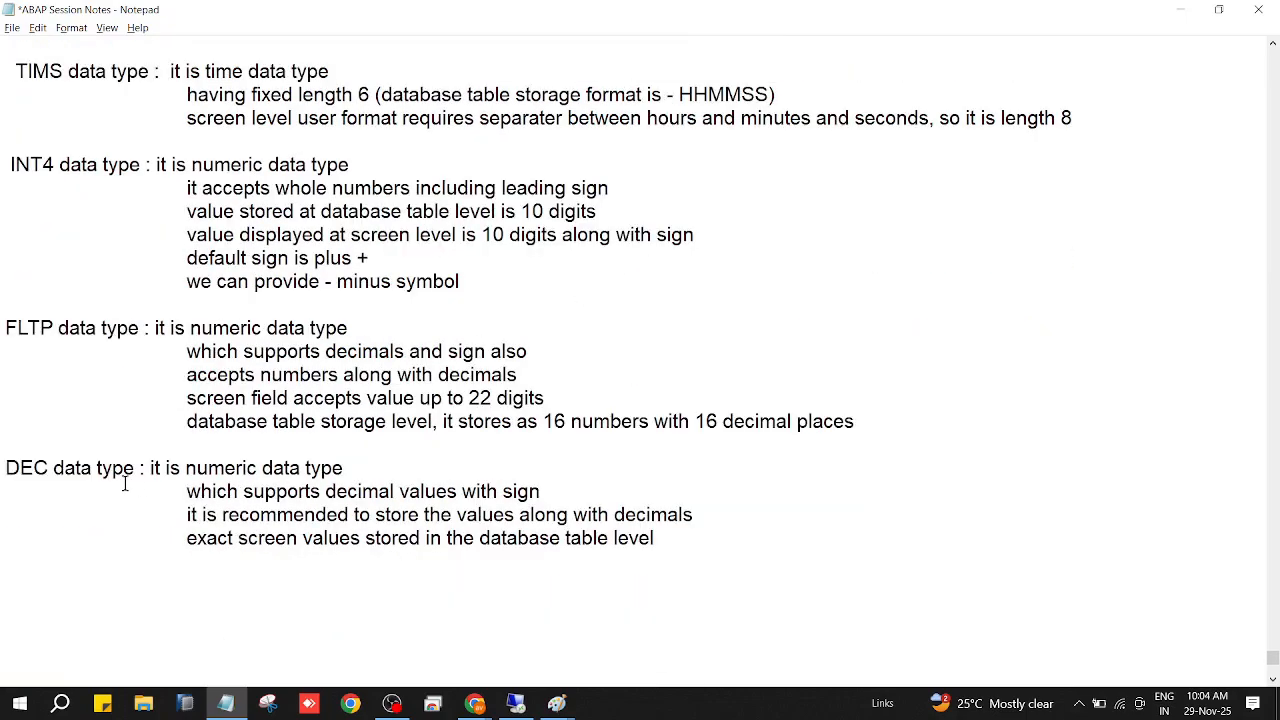
click(60, 168)
drag(185, 188, 471, 289)
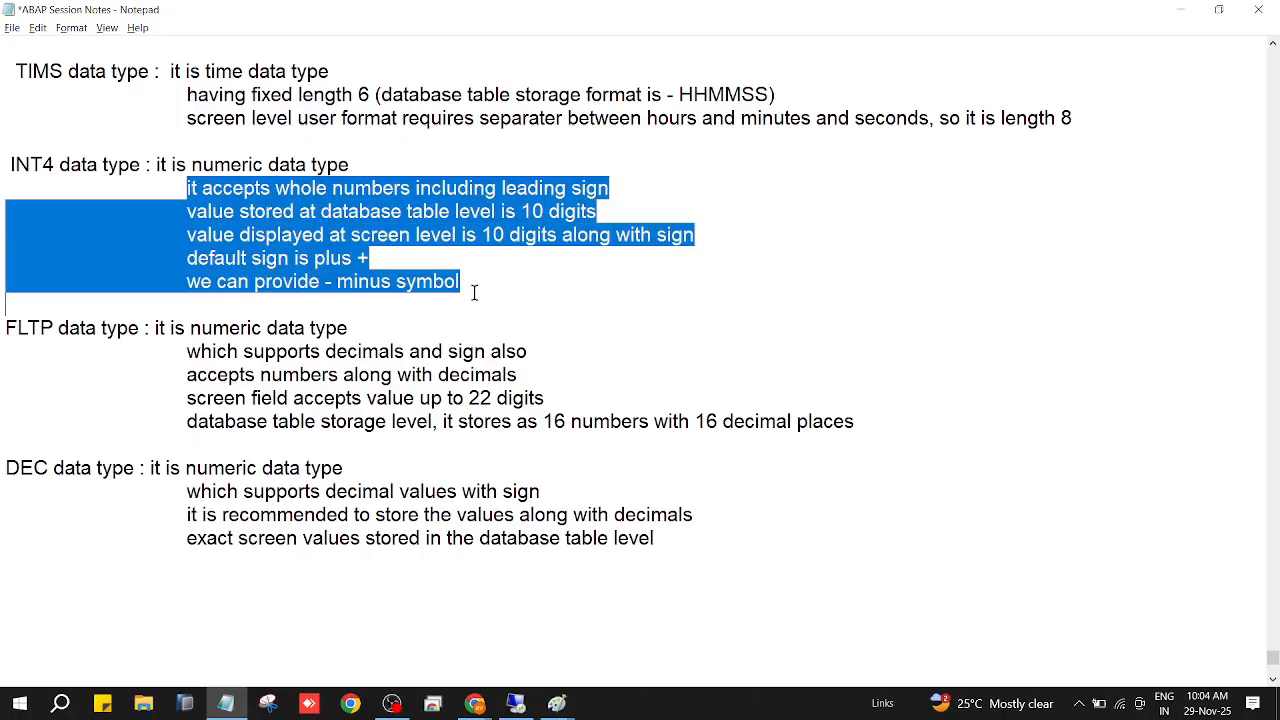
Highlight the completed DEC entry for review, deselect it and save the notes.
click(660, 538)
drag(520, 531, 2, 466)
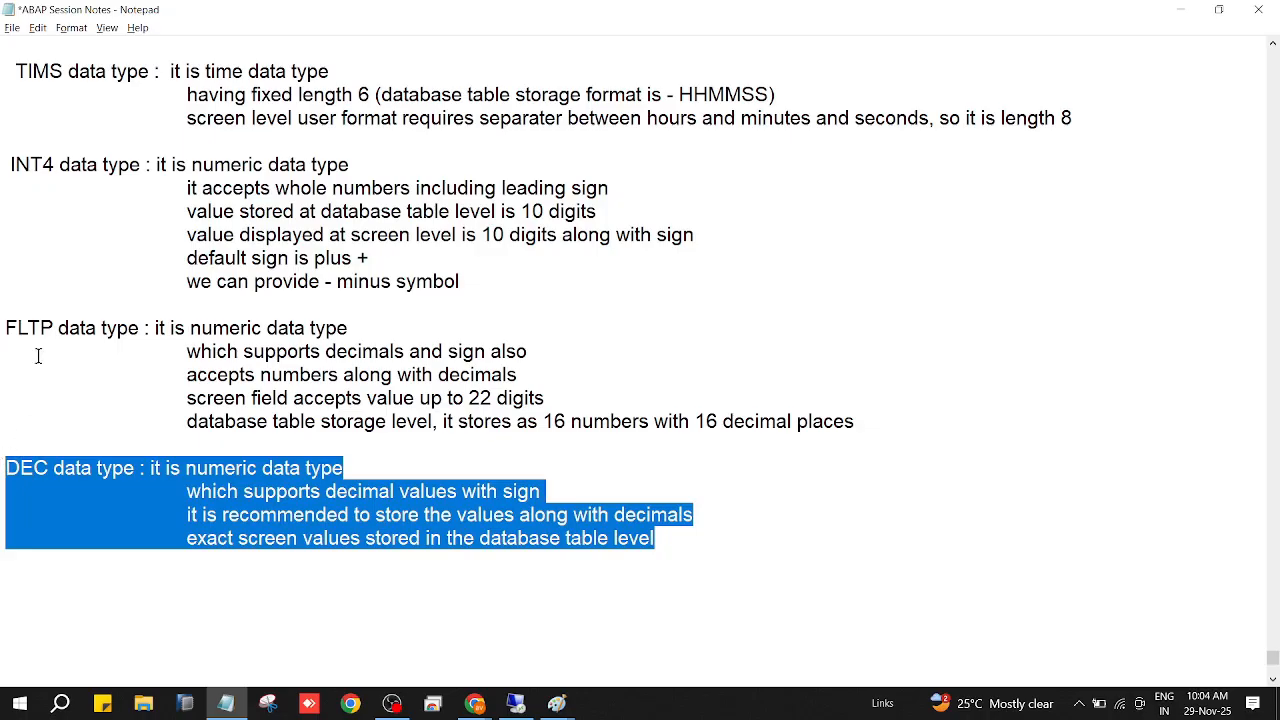
click(362, 327)
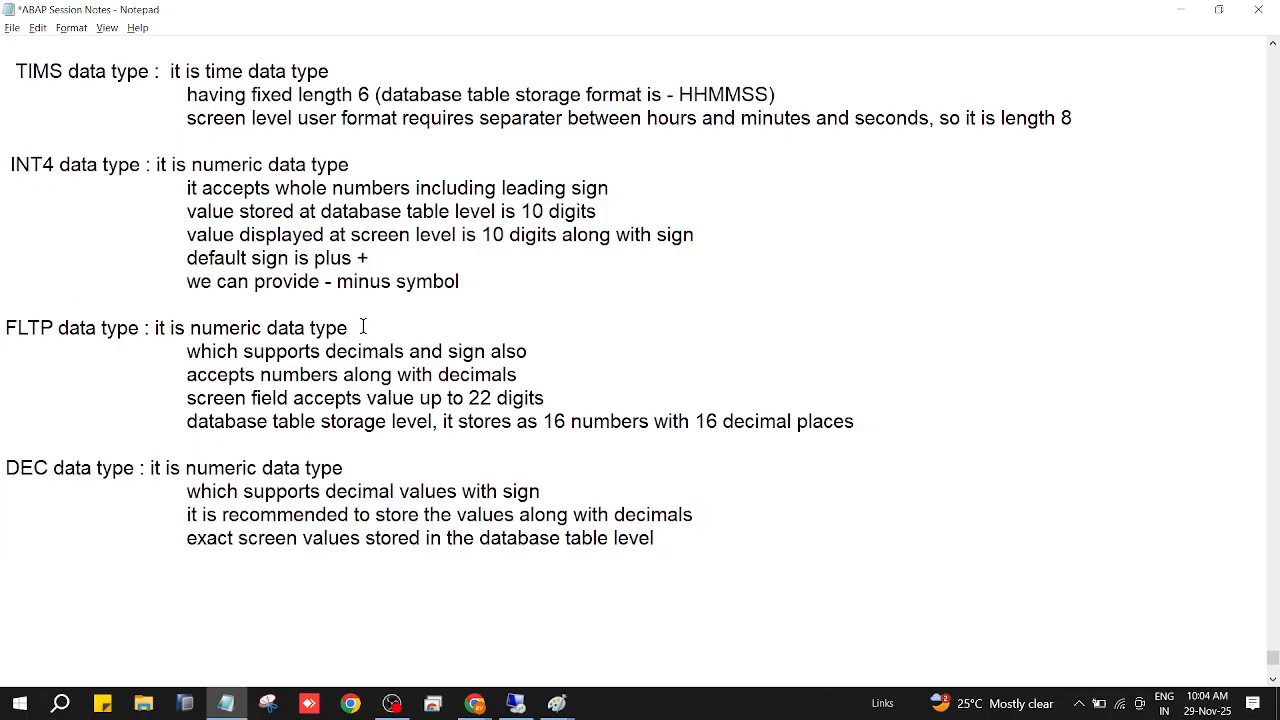
click(12, 28)
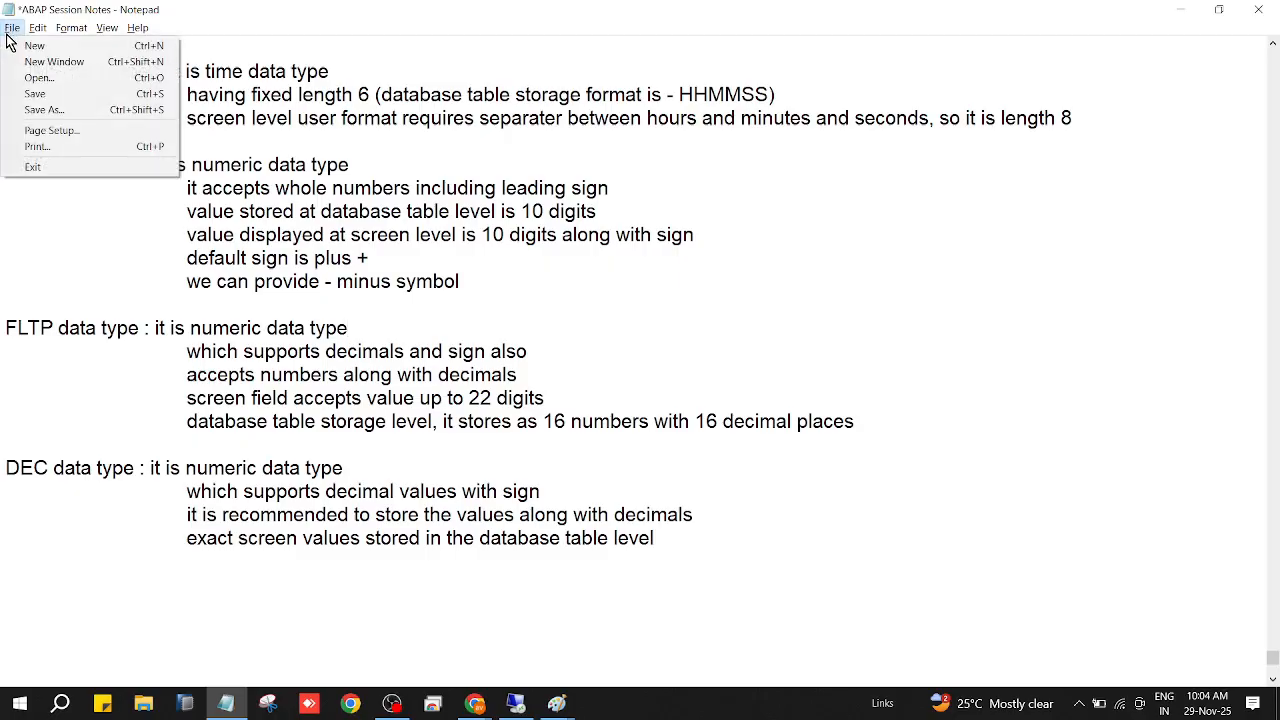
click(26, 94)
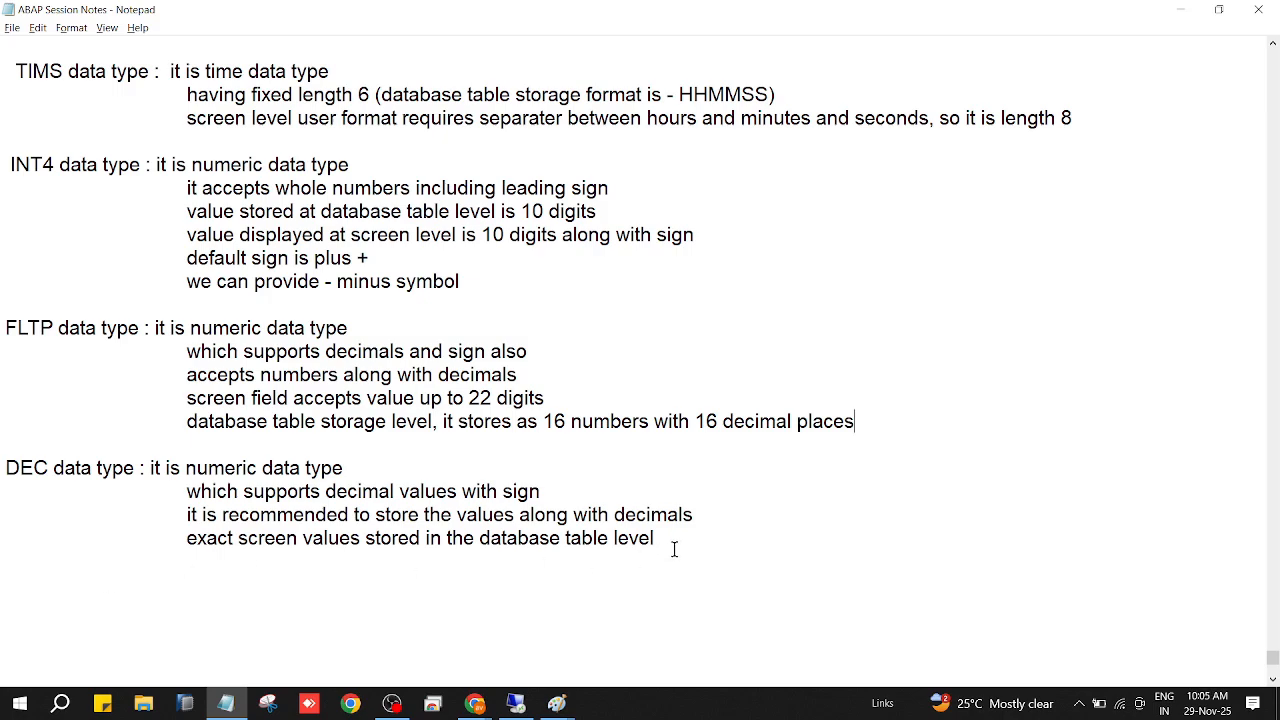
Check the remote desktop session running SAP and return to the notes.
scroll(674, 549, down, 1)
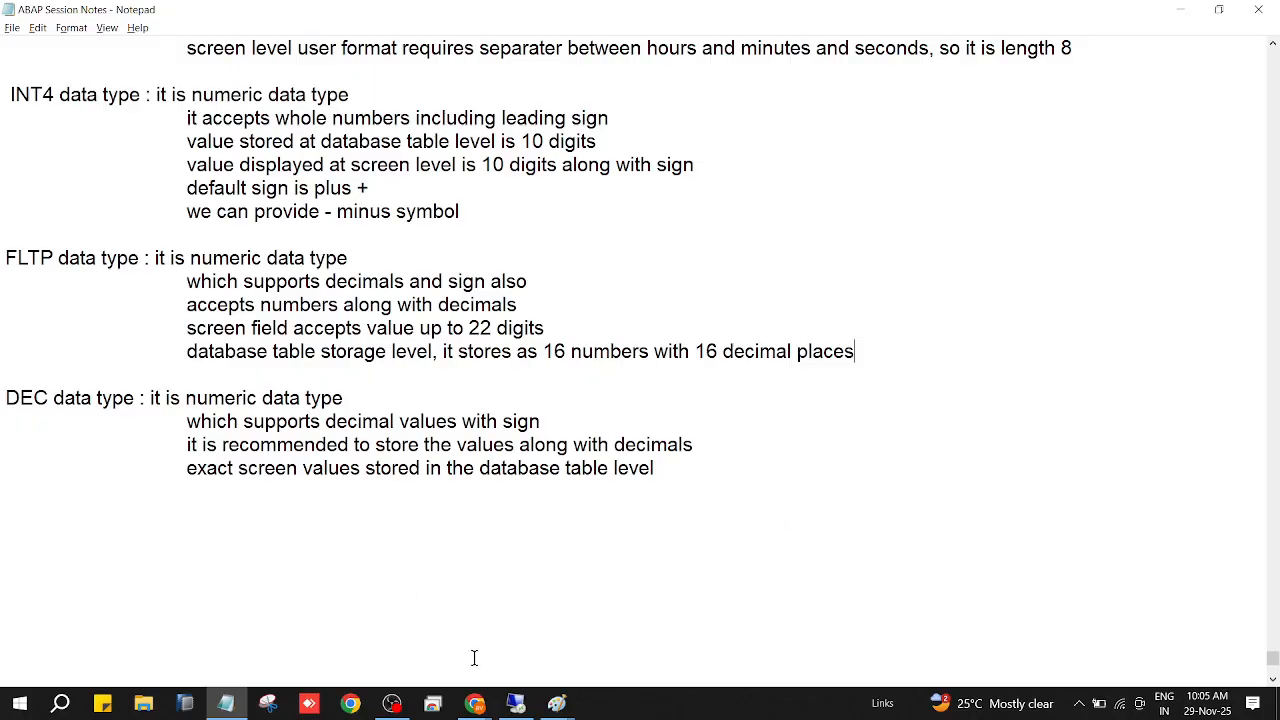
mouse_move(517, 710)
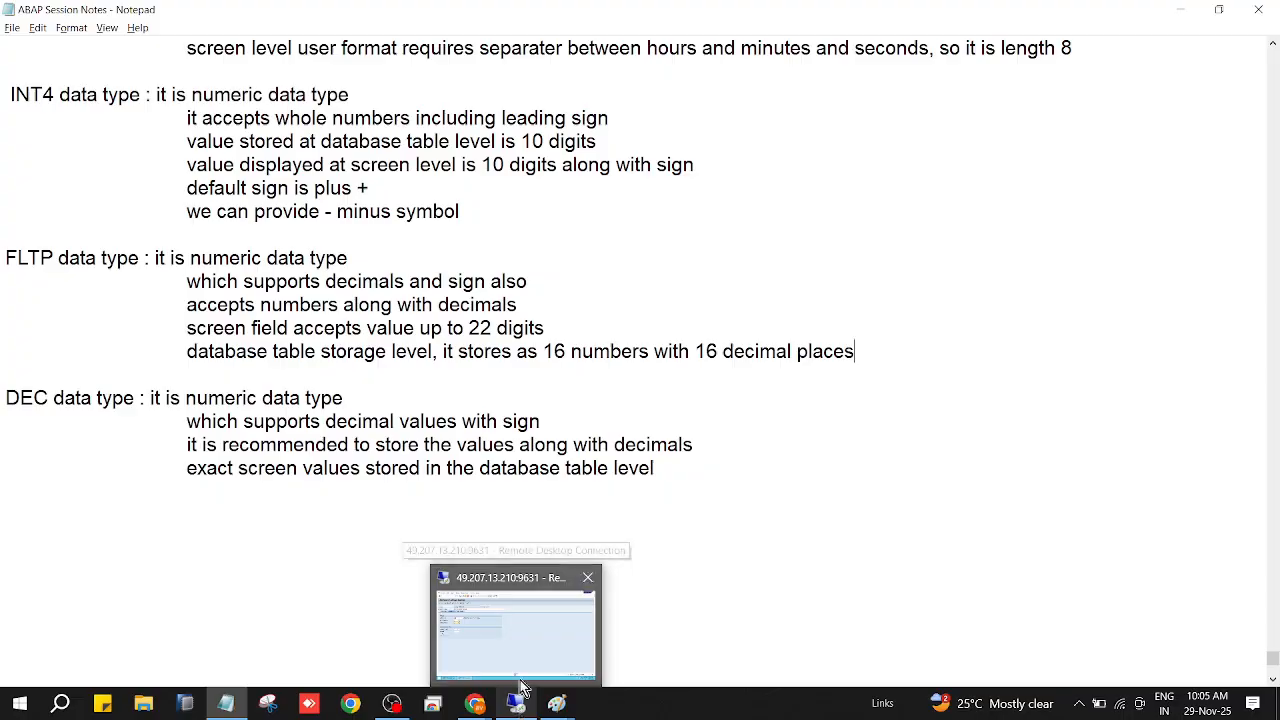
click(522, 663)
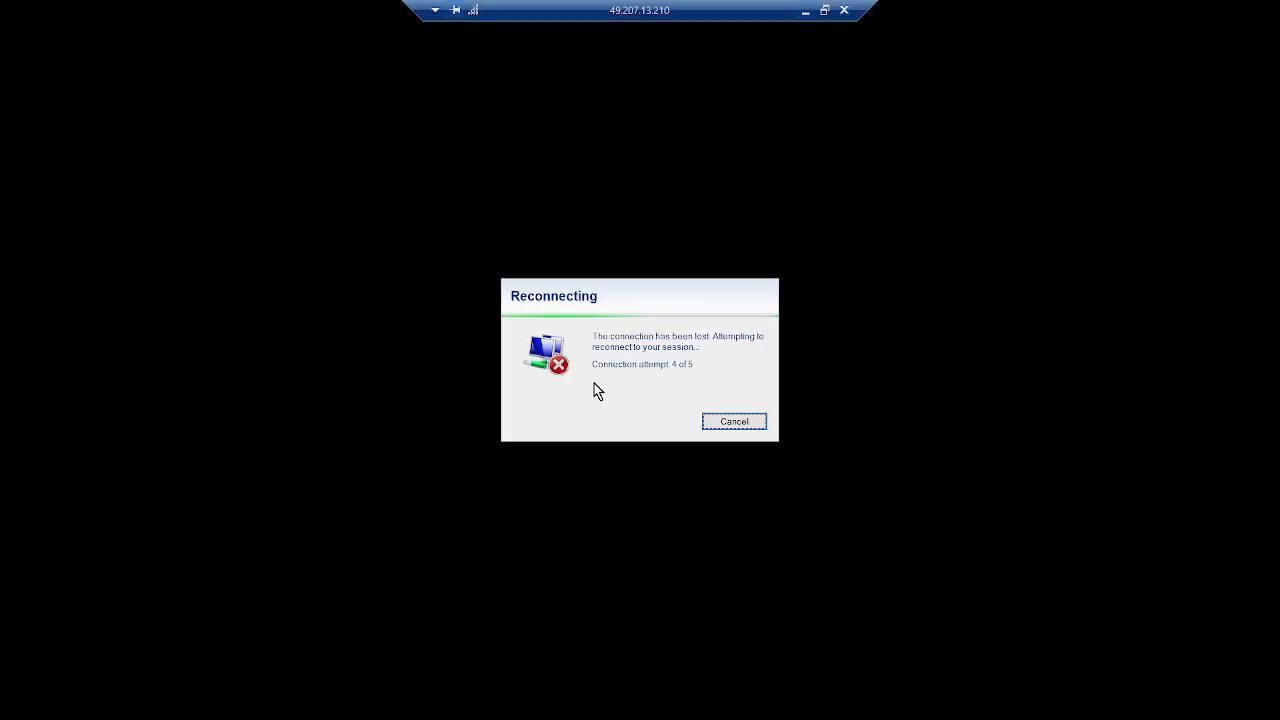
click(805, 12)
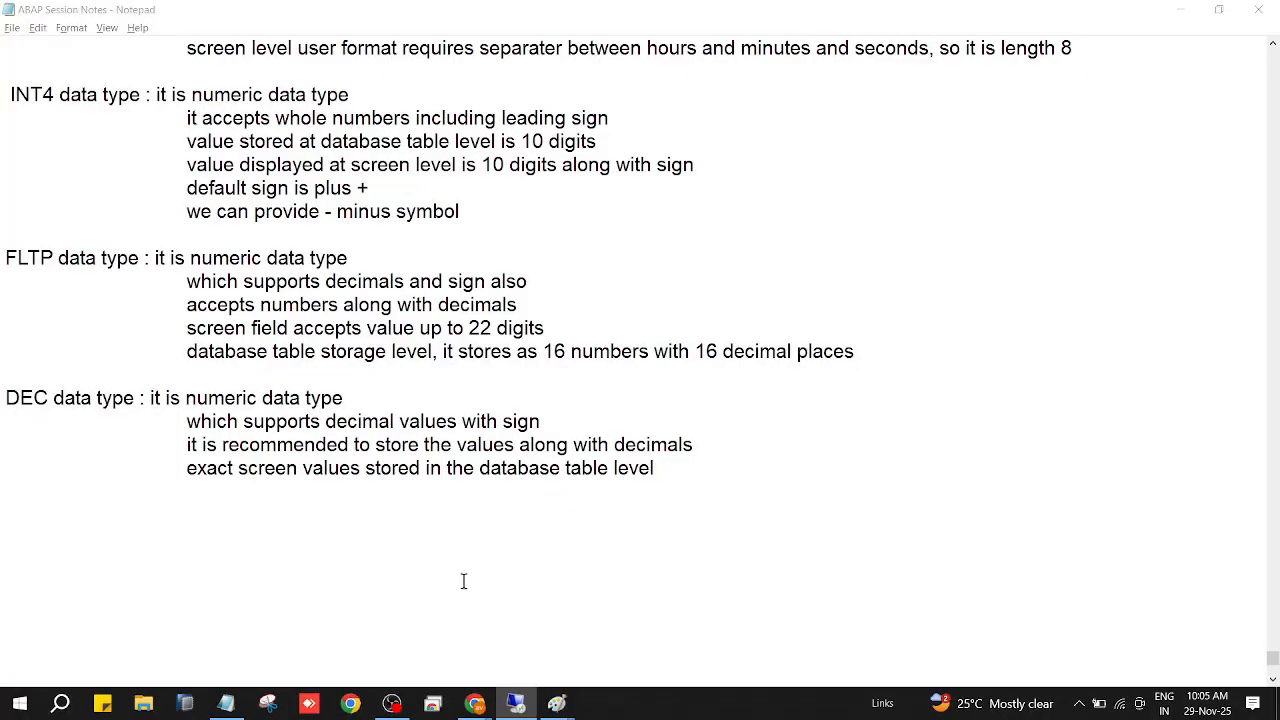
Look through the data type notes once more and save the file again.
scroll(533, 565, up, 10)
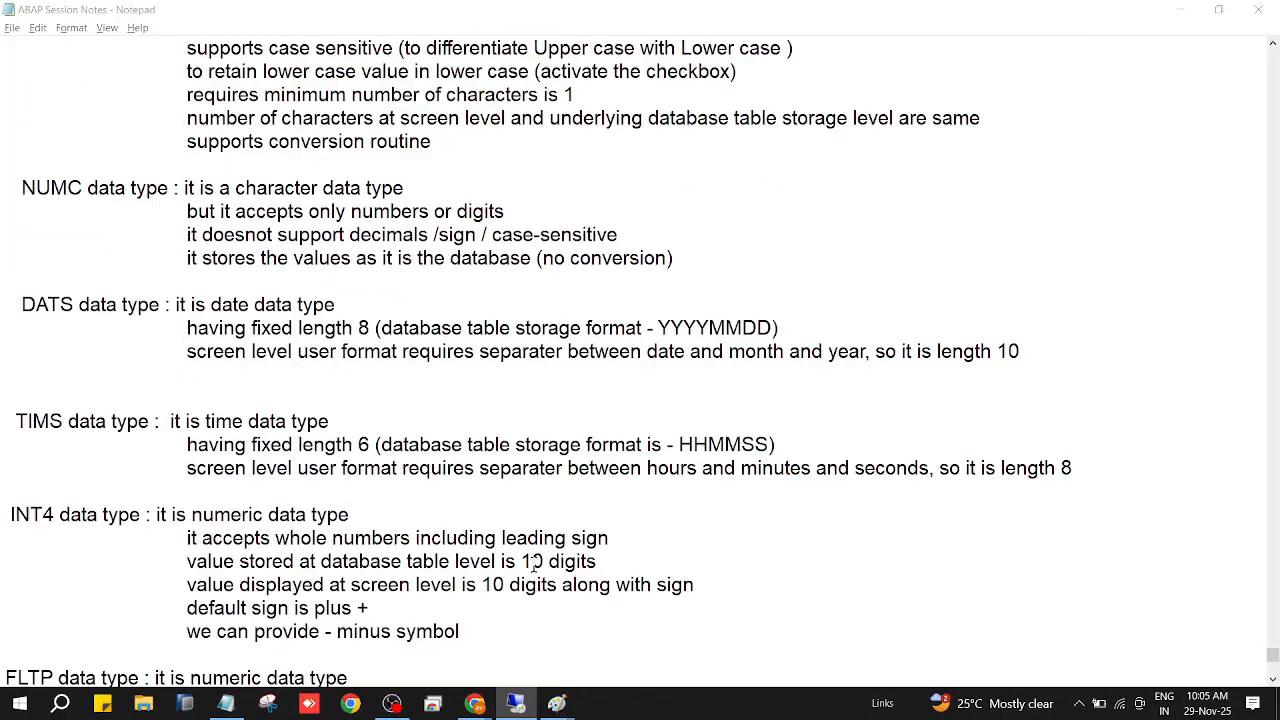
scroll(534, 564, down, 10)
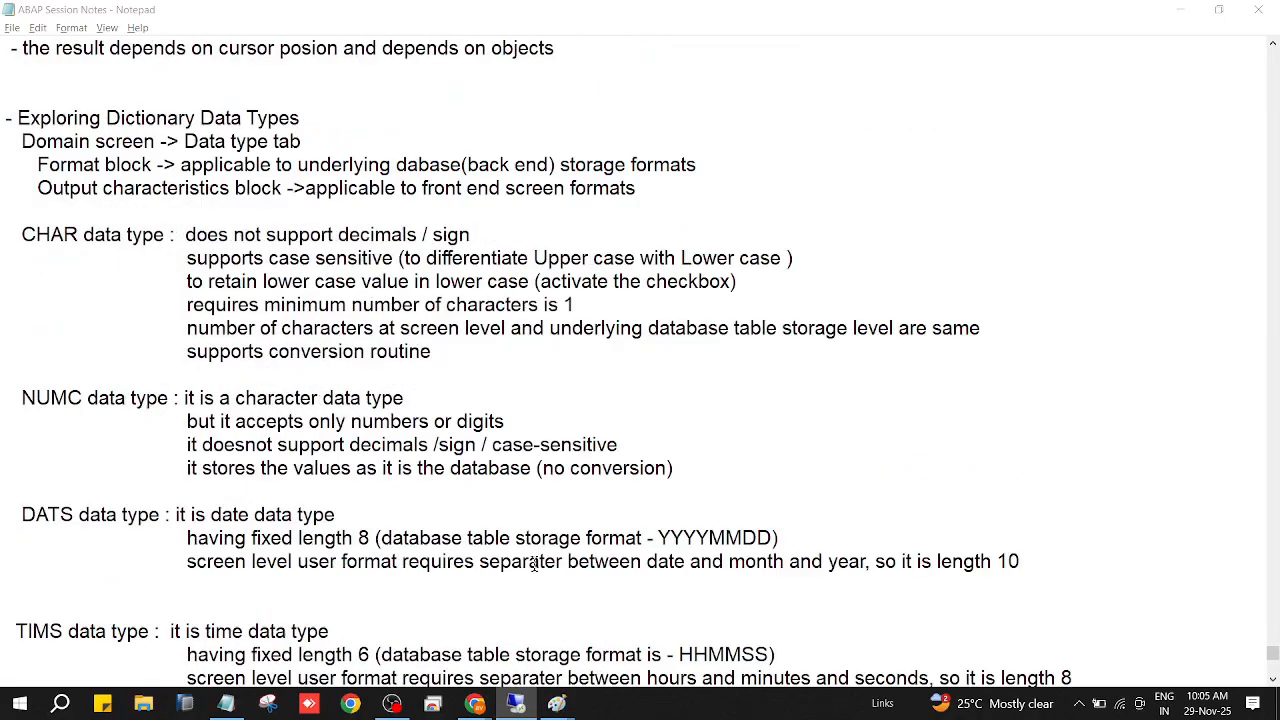
scroll(534, 564, down, 2)
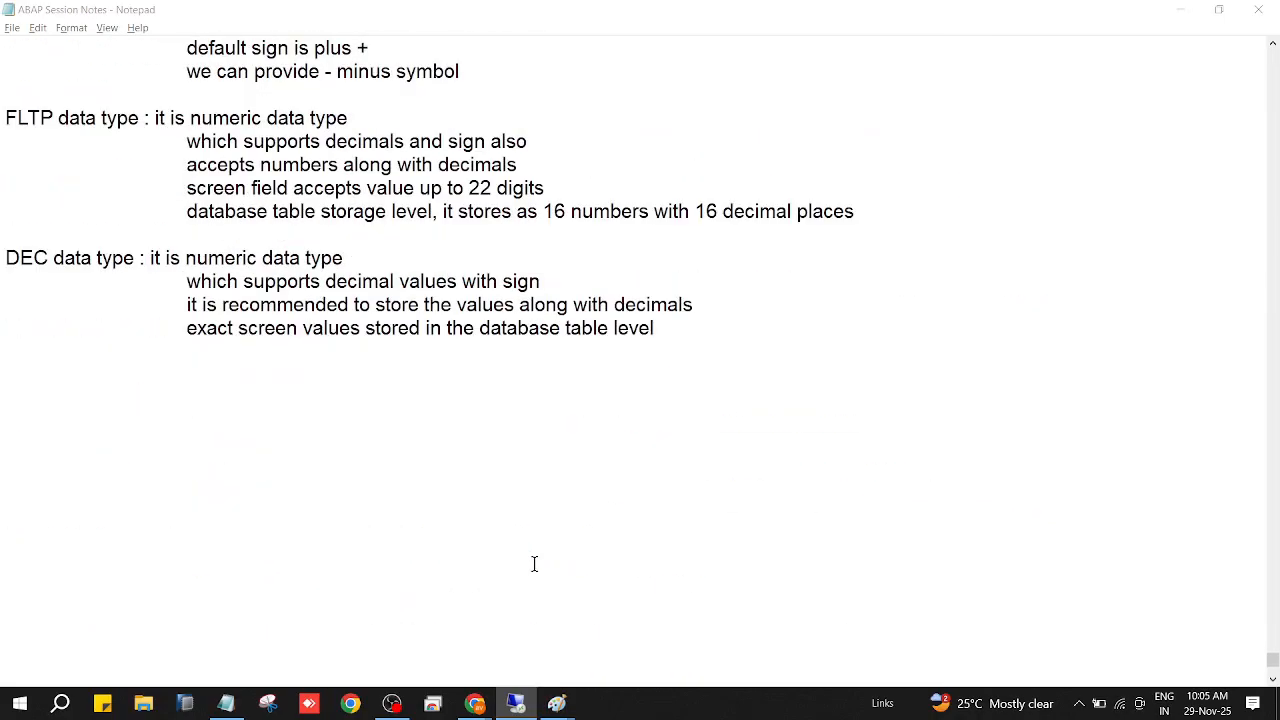
scroll(534, 564, up, 1)
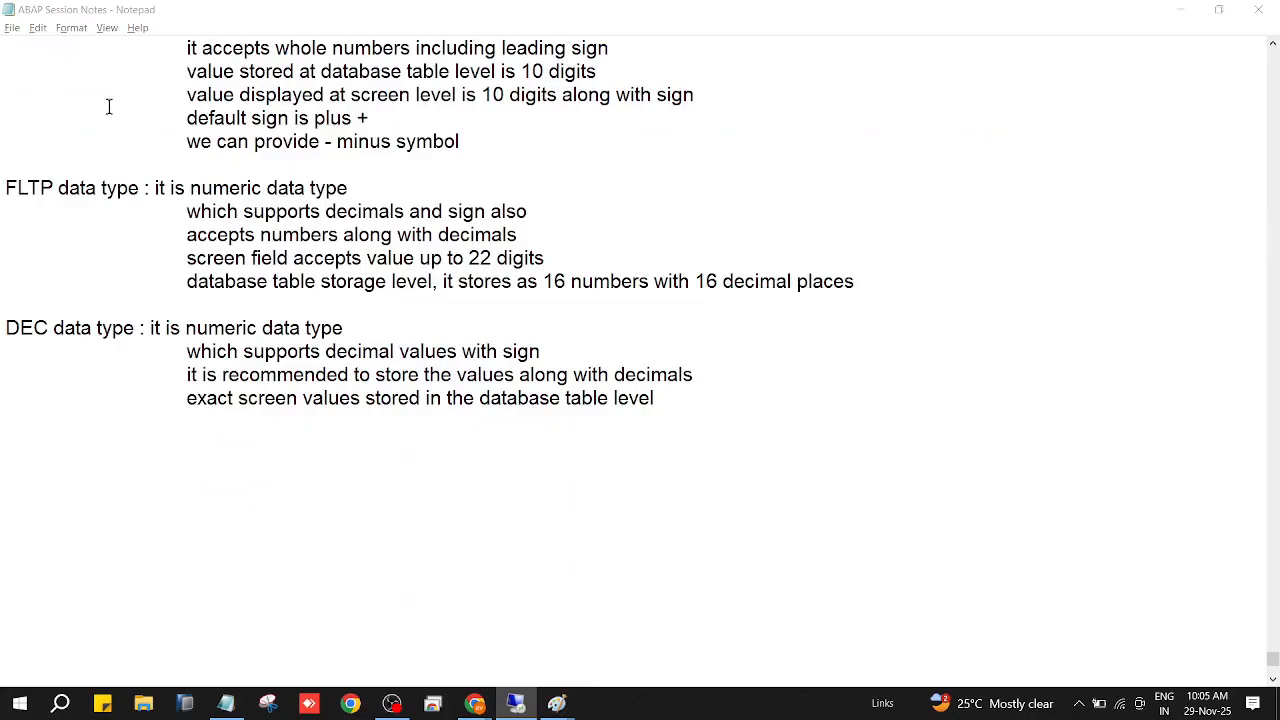
click(12, 28)
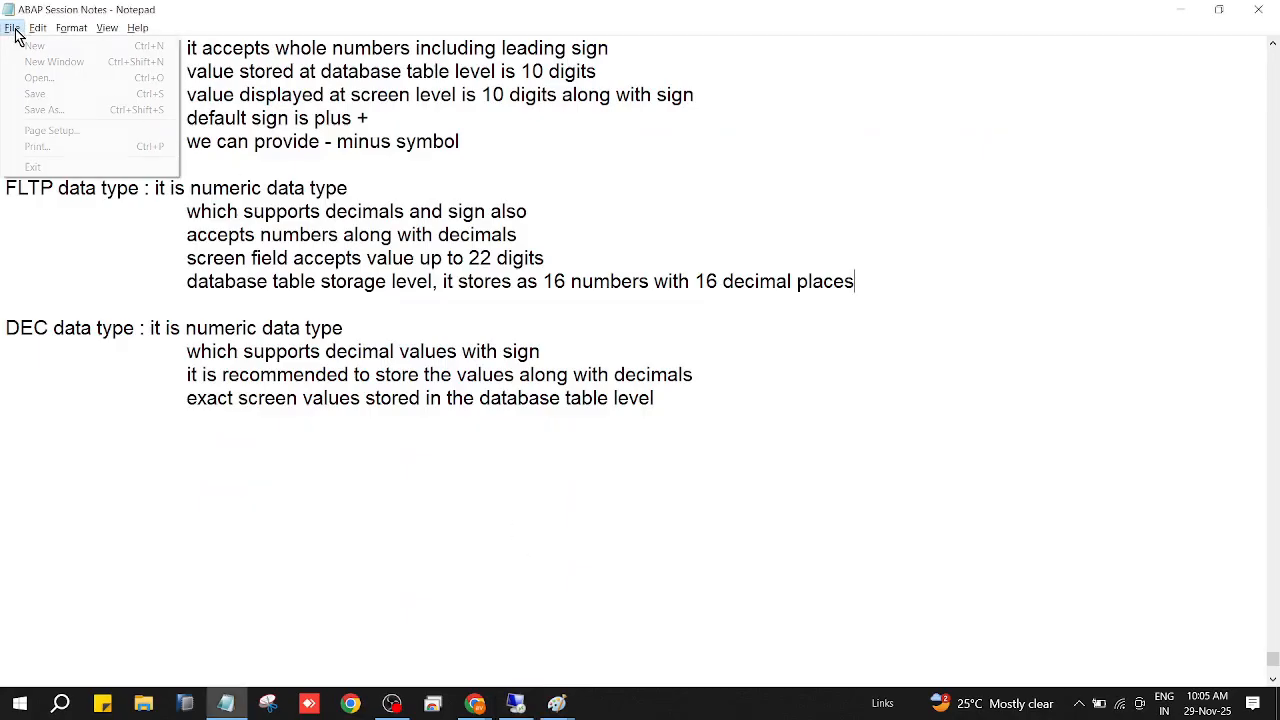
click(32, 94)
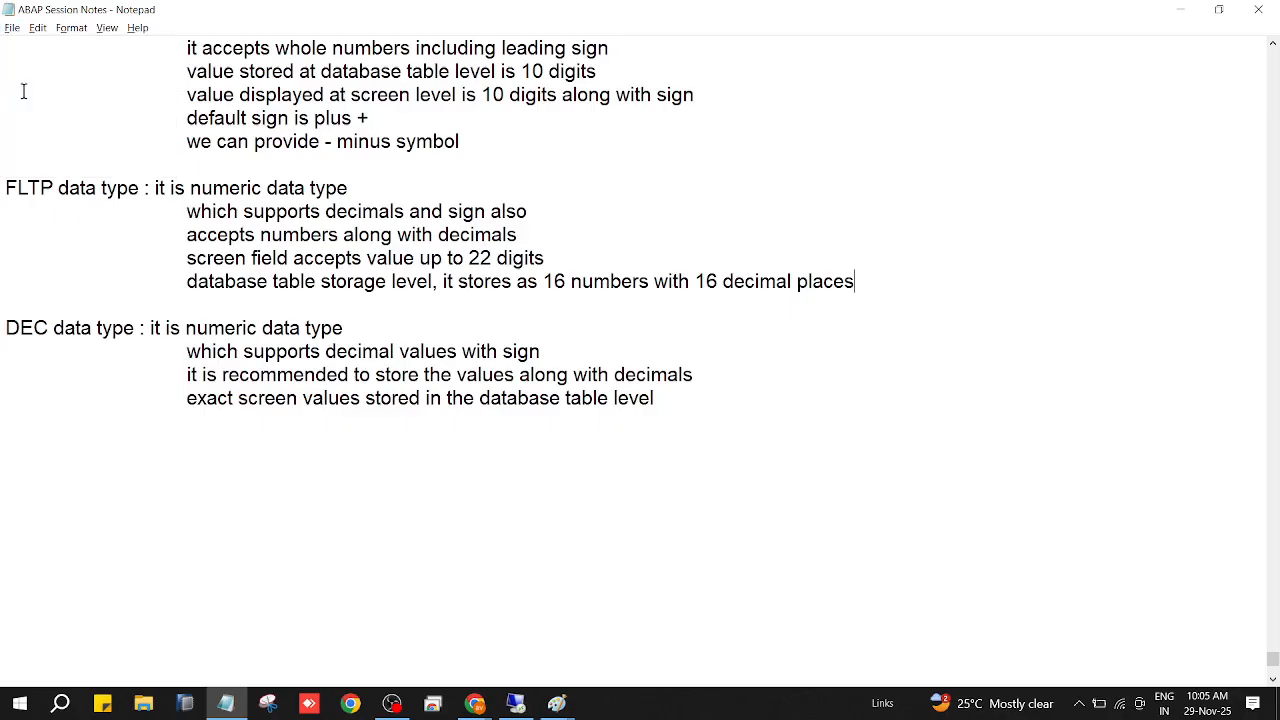
Close the session notes and switch to OBS Studio.
mouse_move(476, 707)
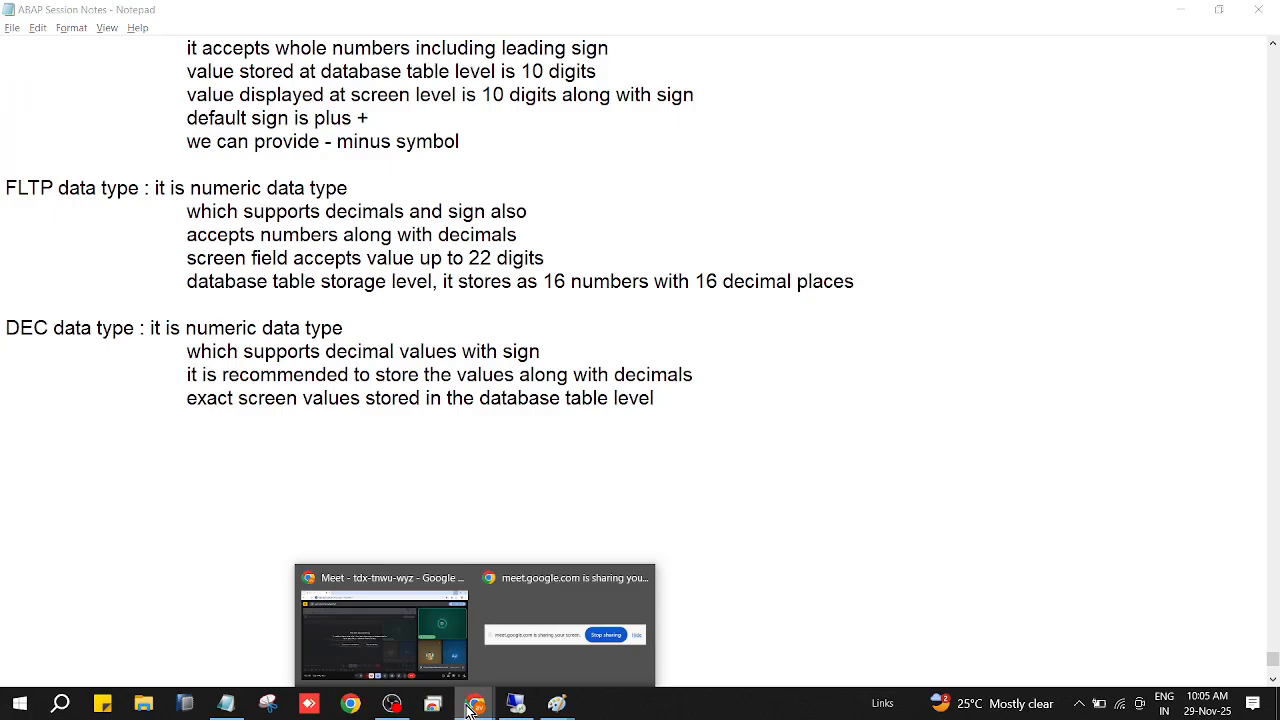
click(854, 426)
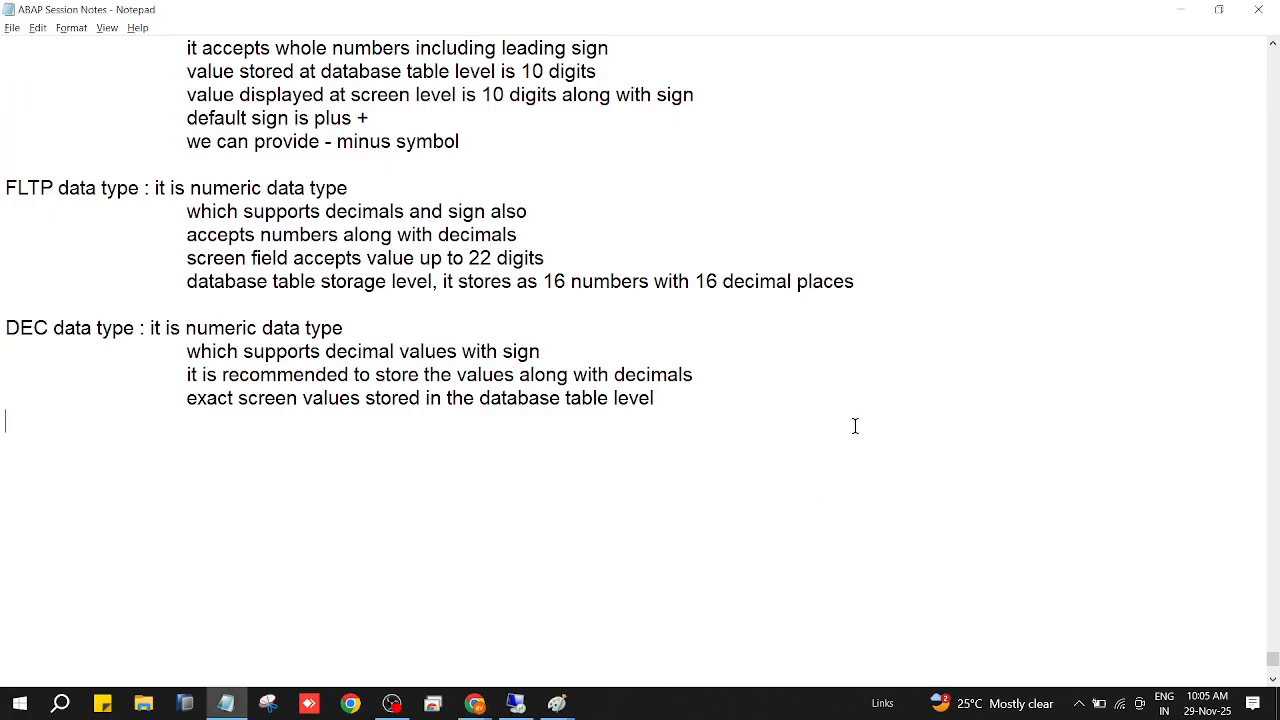
click(1260, 11)
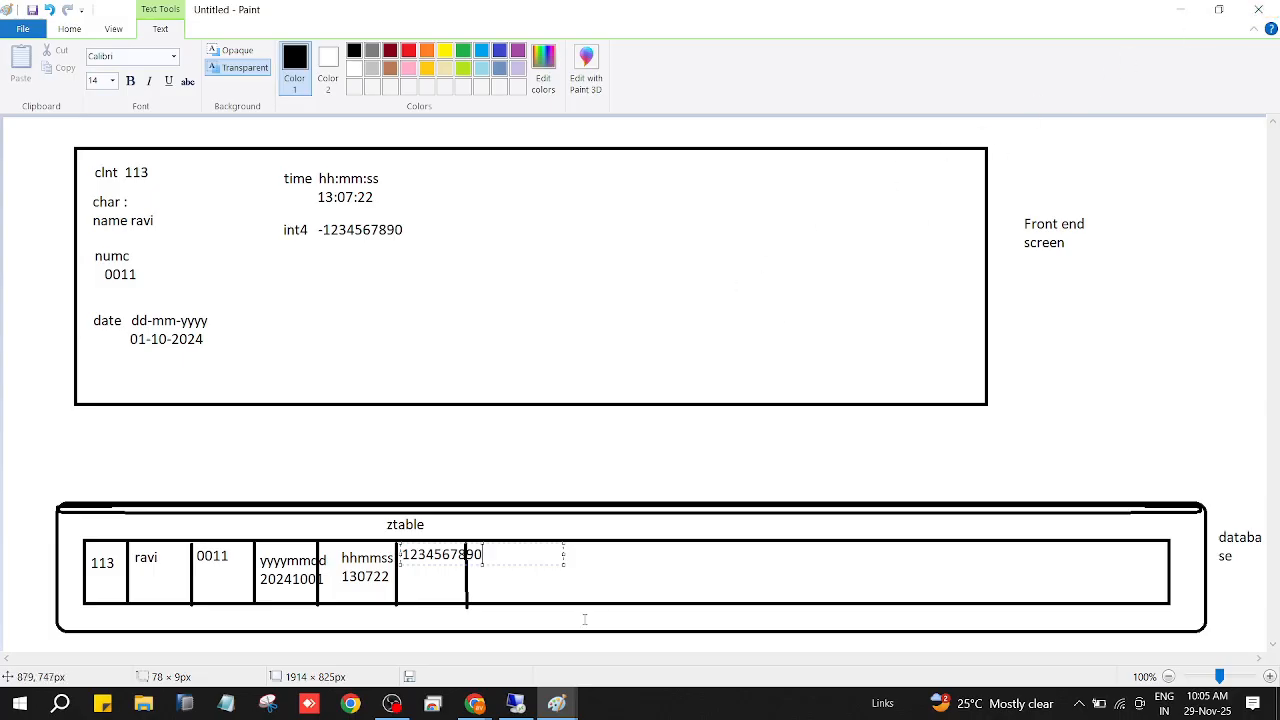
click(391, 703)
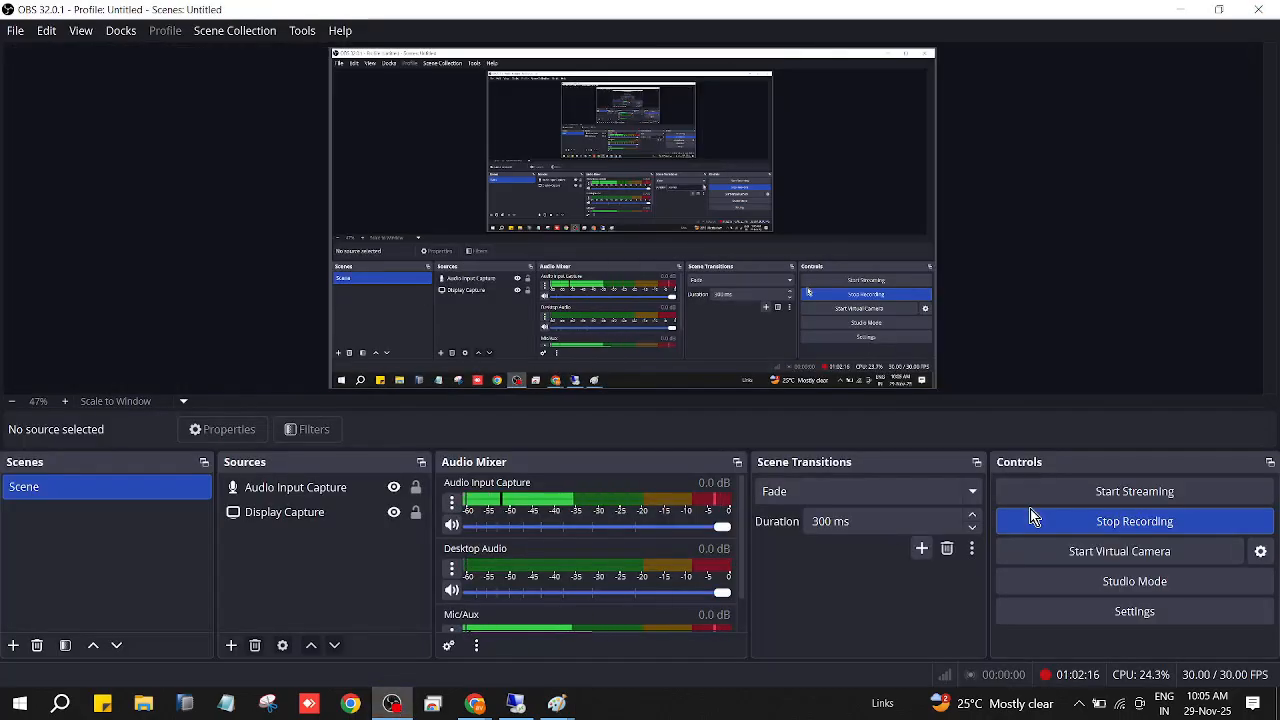